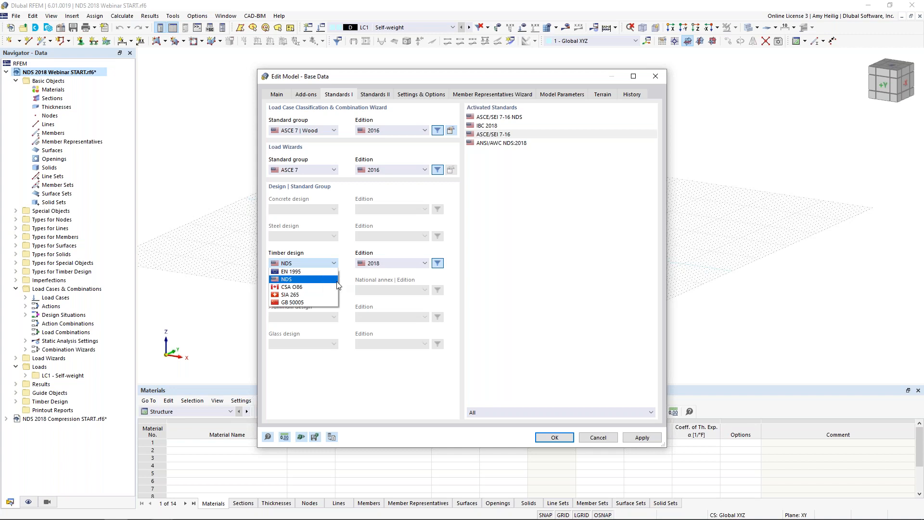
Step: Review the timber design standard, the load combination standard group and the creep factor setting for ASCE 7 | Wood
left_click(351, 281)
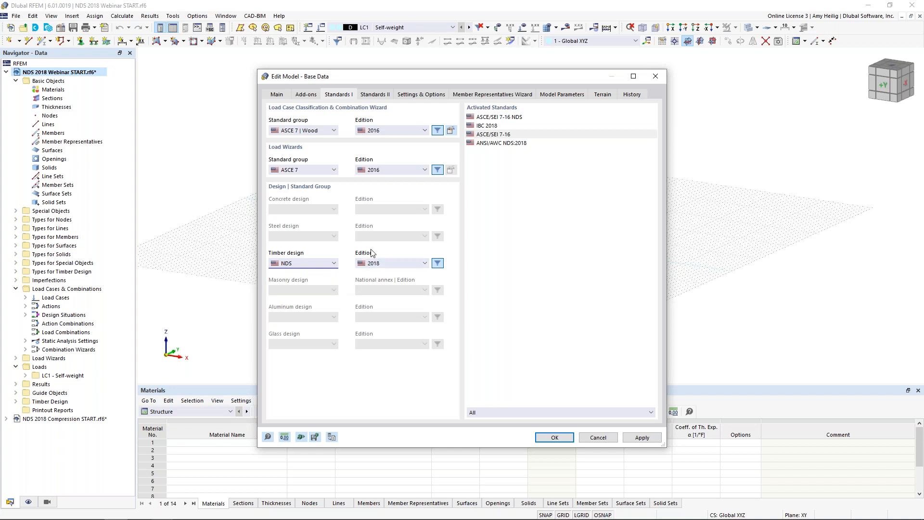
left_click(319, 131)
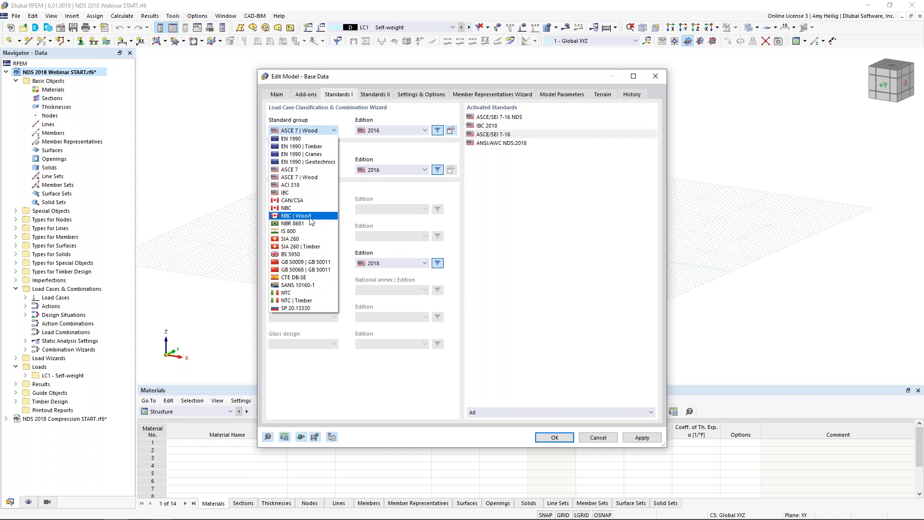
left_click(394, 153)
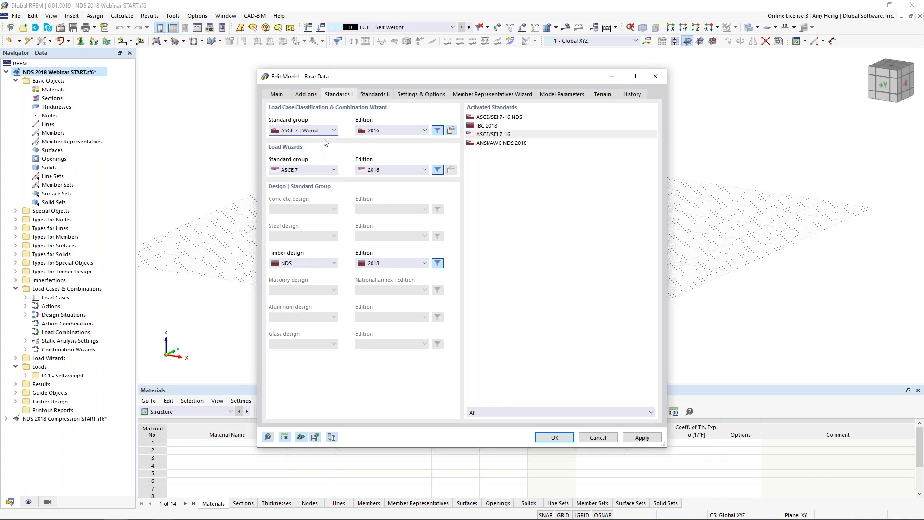
left_click(450, 130)
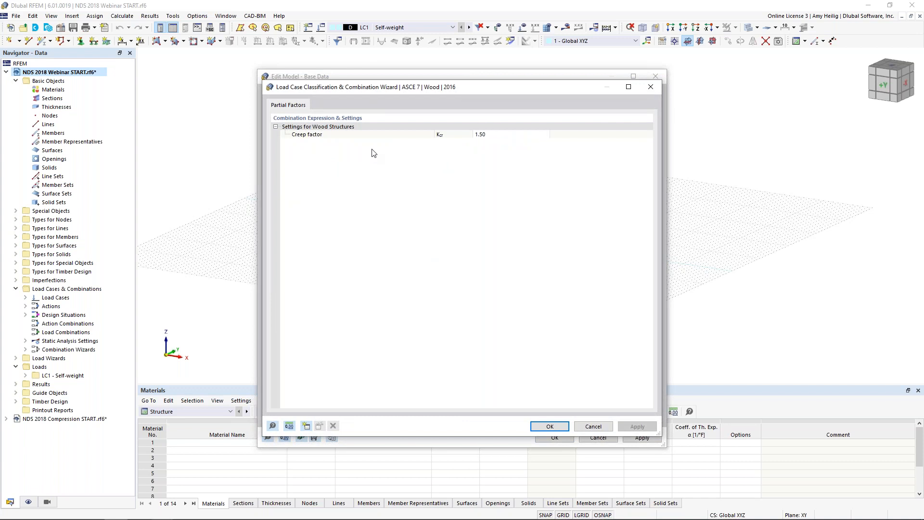
left_click(593, 426)
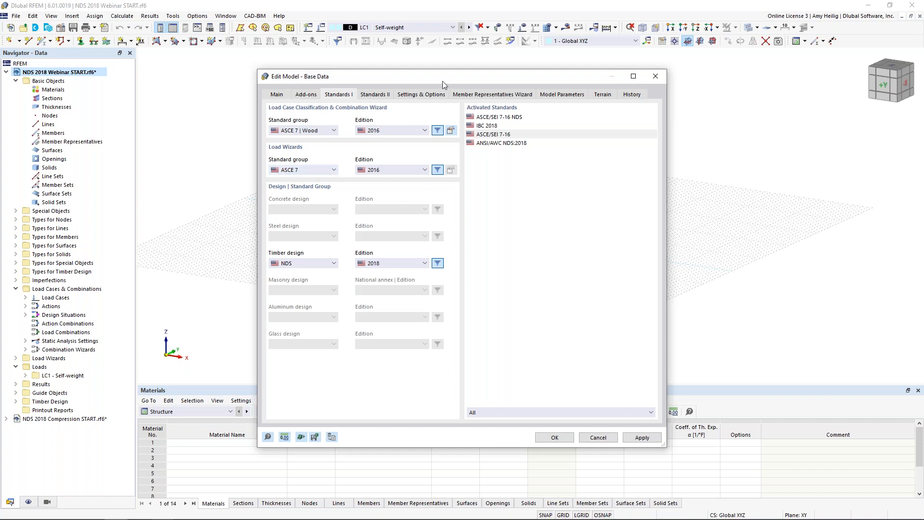
Step: Review the base data's general settings and options, member representatives wizard and model parameters
left_click(423, 96)
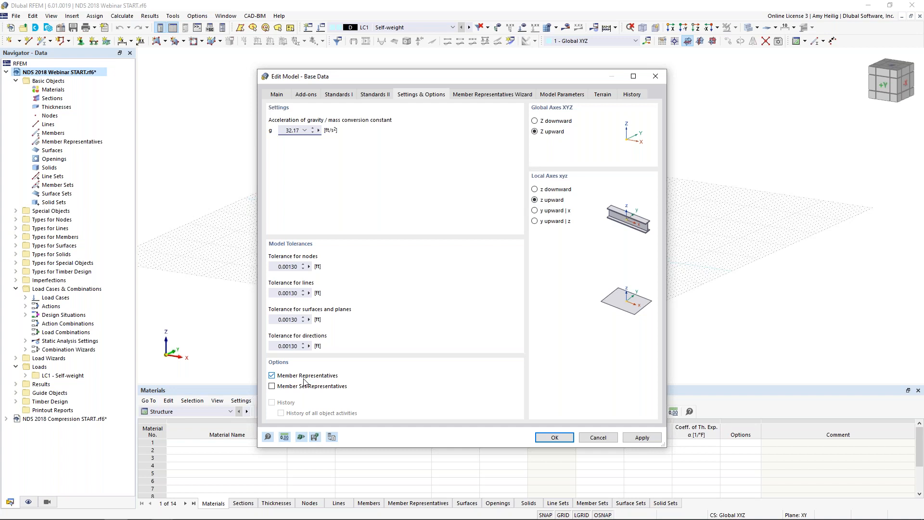
left_click(509, 96)
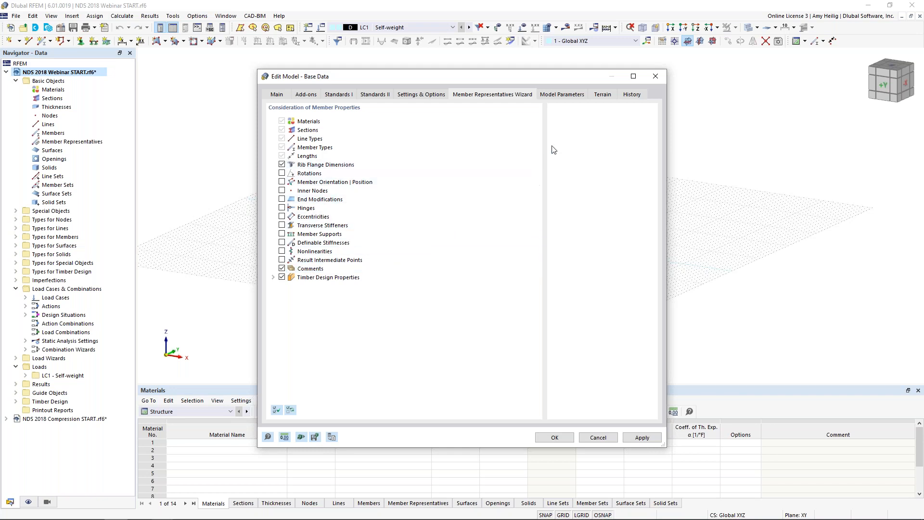
left_click(577, 96)
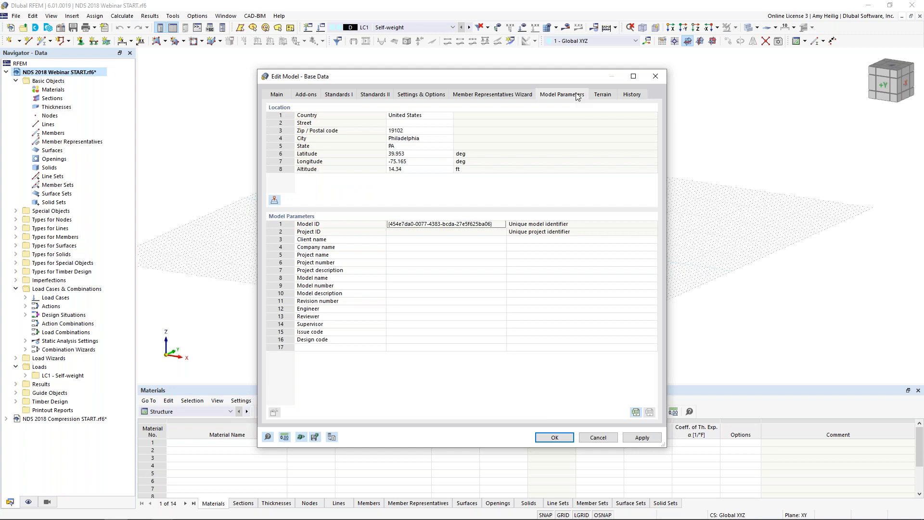
Step: Look up the ground snow load for Philadelphia, PA, USA on the location map, and close the base data without applying changes
left_click(451, 119)
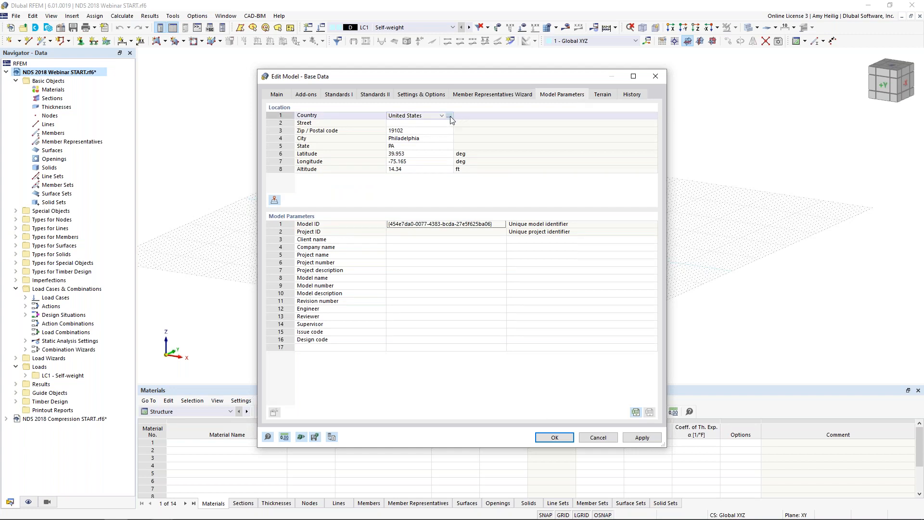
left_click(449, 116)
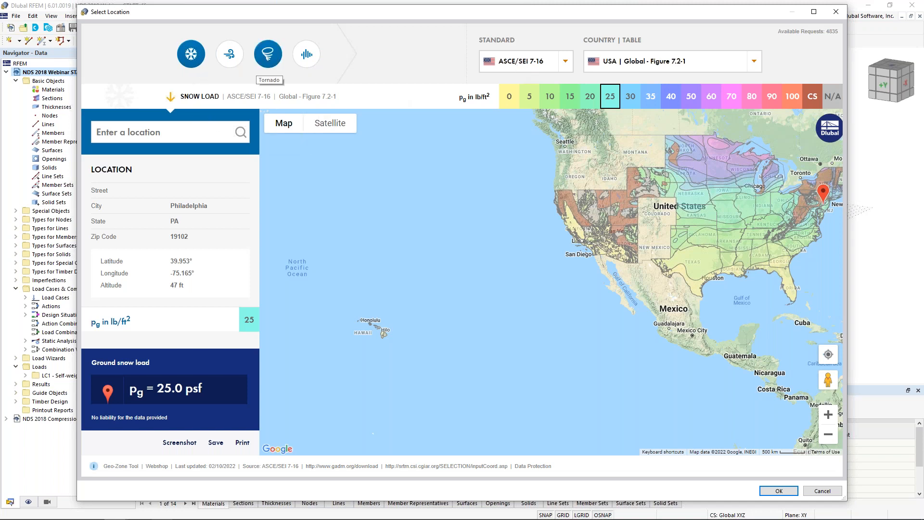
left_click(185, 132)
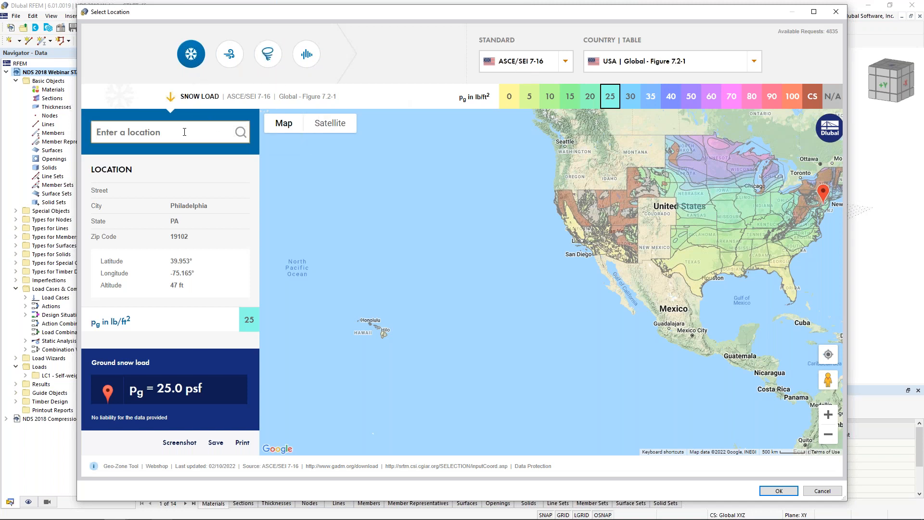
type("philade")
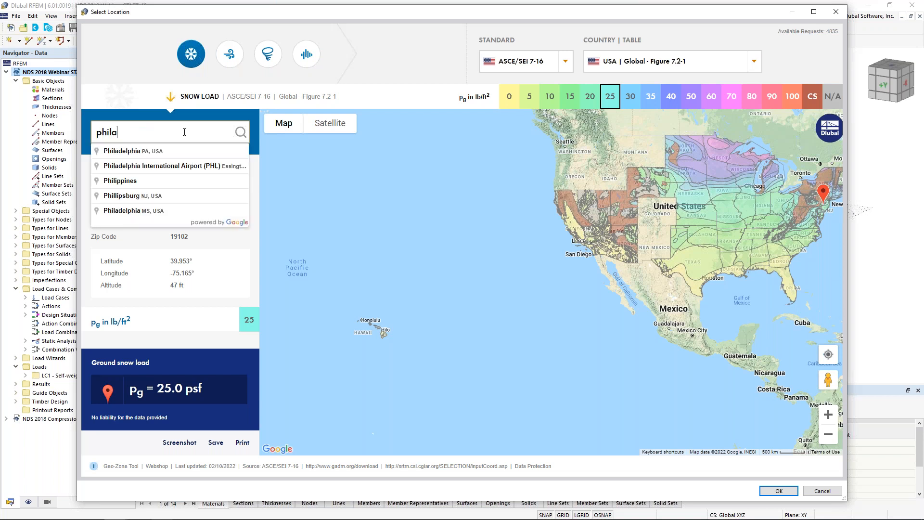
left_click(163, 151)
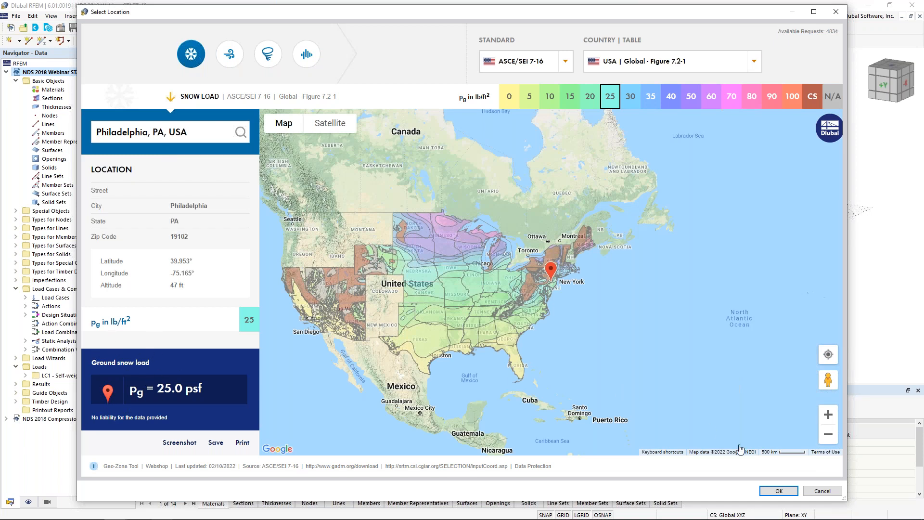
left_click(824, 491)
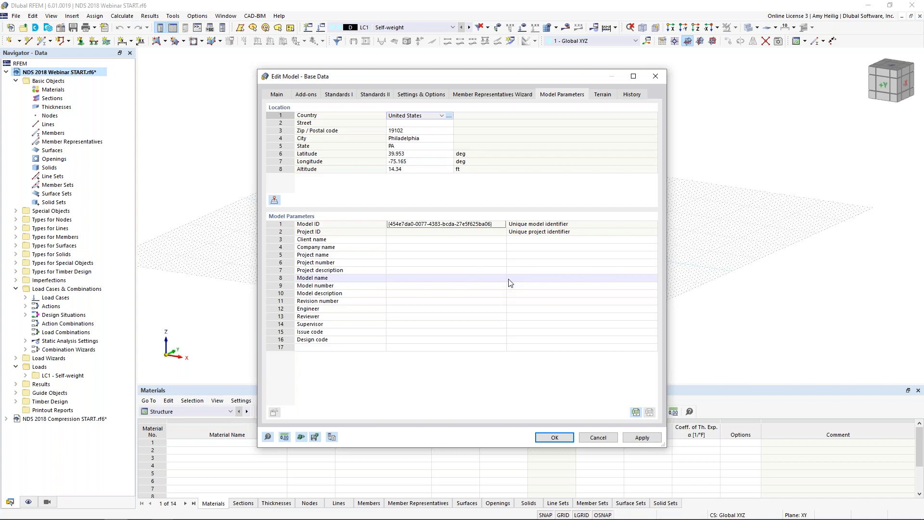
left_click(598, 437)
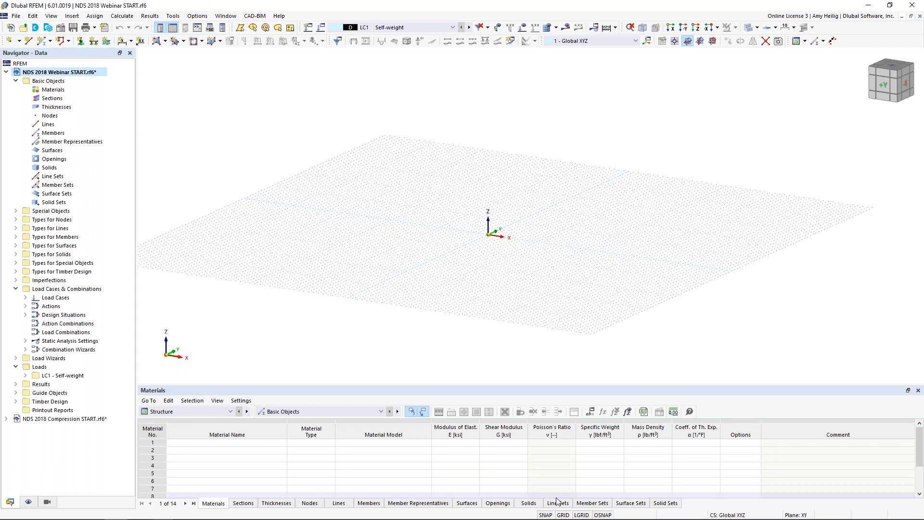
Step: Inspect the work plane grid and snap settings, and leave them without applying changes
right_click(563, 515)
left_click(587, 507)
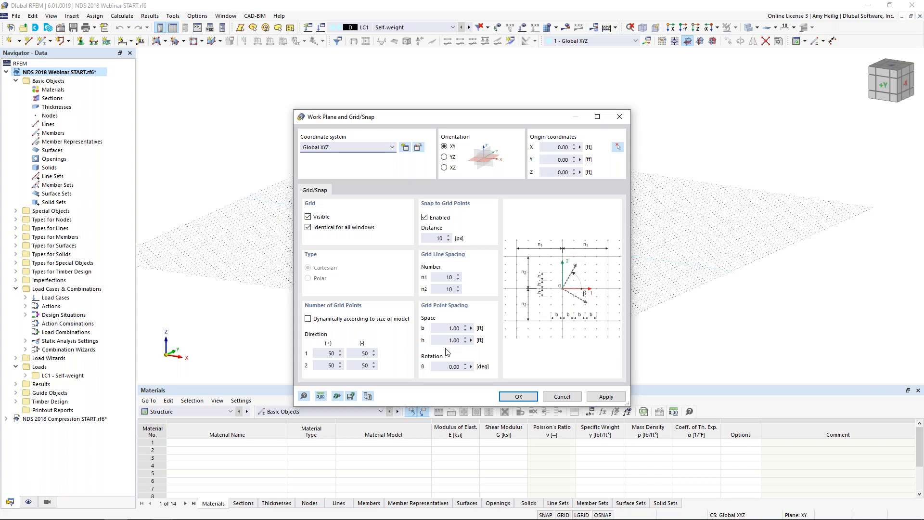
left_click(368, 396)
left_click(562, 396)
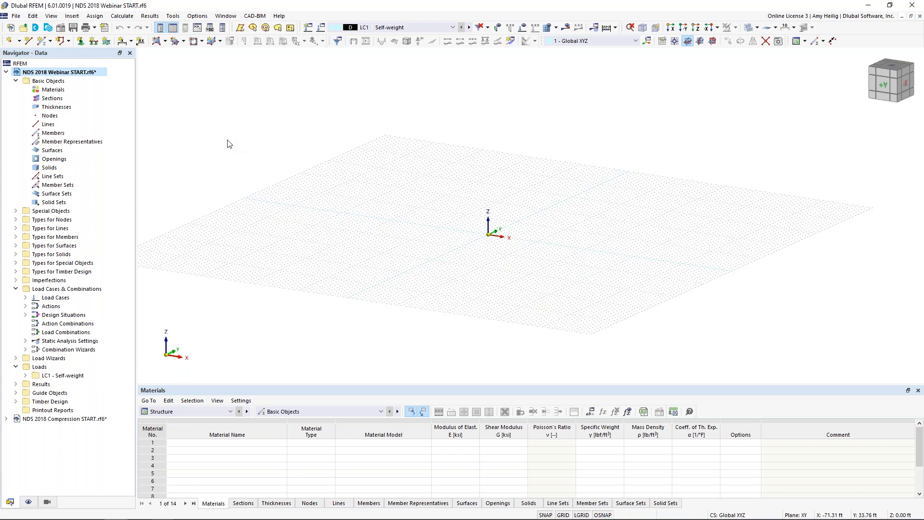
Step: Start a new section and open the section library's standardized timber rectangles
right_click(62, 100)
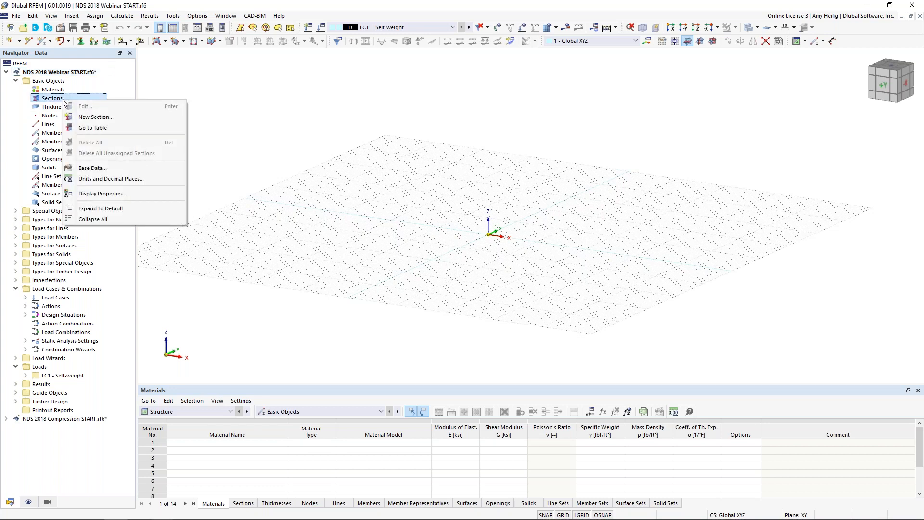
left_click(96, 117)
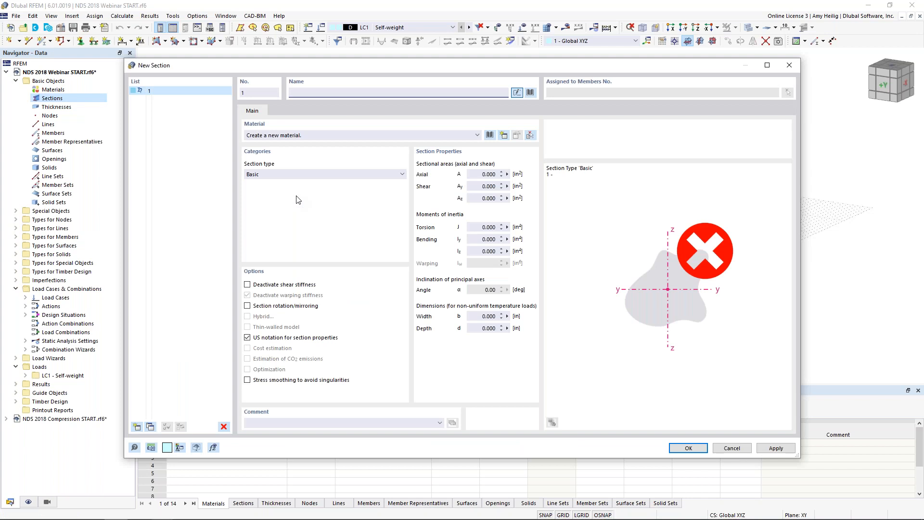
left_click(530, 93)
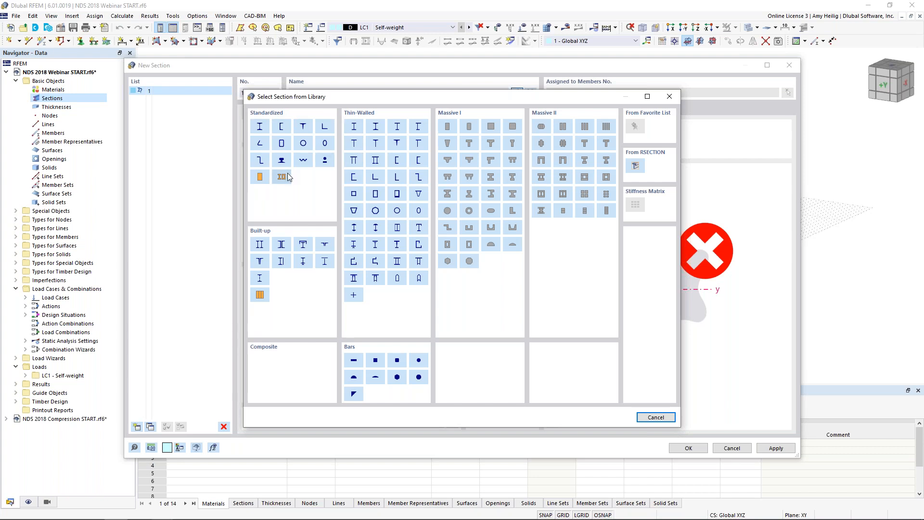
left_click(260, 177)
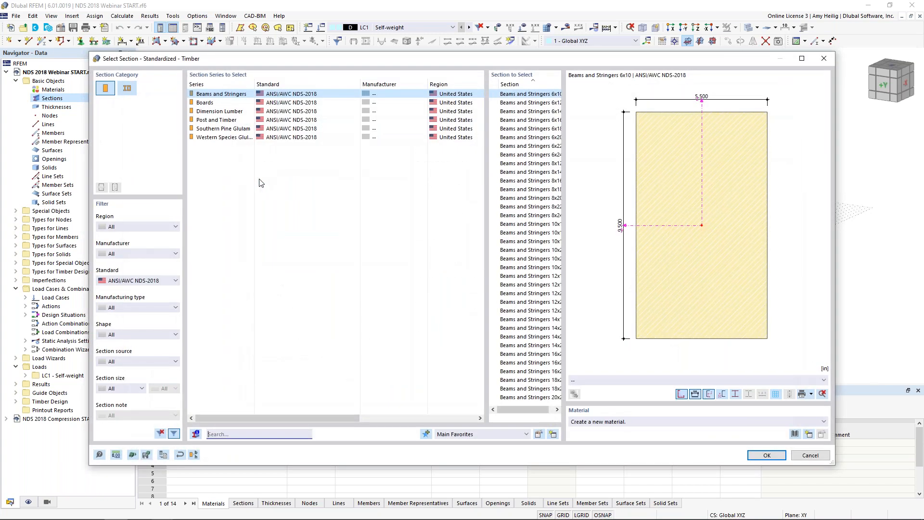
Step: Browse the ANSI/AWC NDS-2018 section series, including boards, dimension lumber and Southern Pine Glulam sizes, and leave without choosing one
left_click(122, 281)
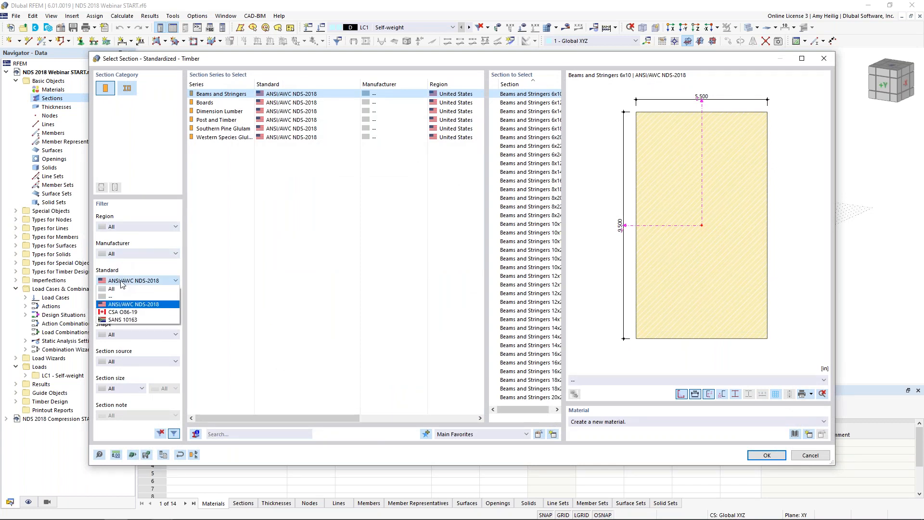
left_click(127, 305)
left_click(211, 102)
left_click(211, 111)
left_click(212, 129)
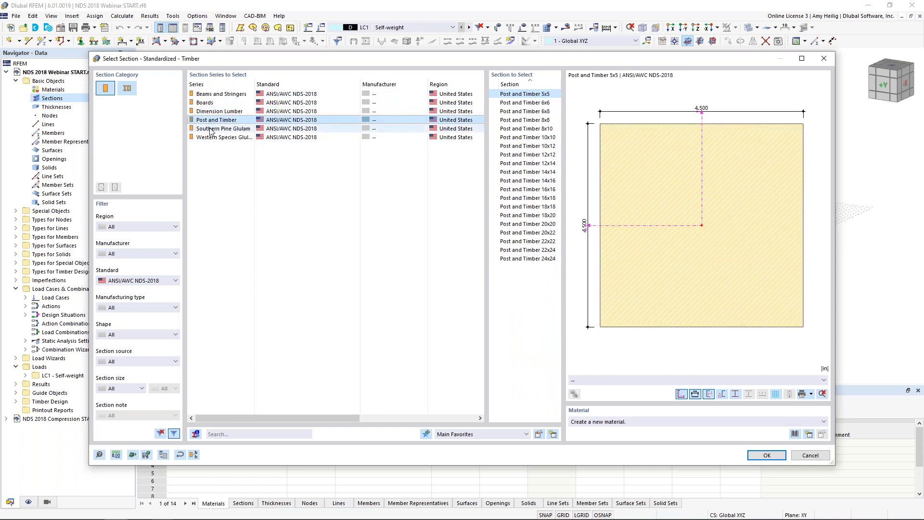
left_click_drag(516, 413, 528, 412)
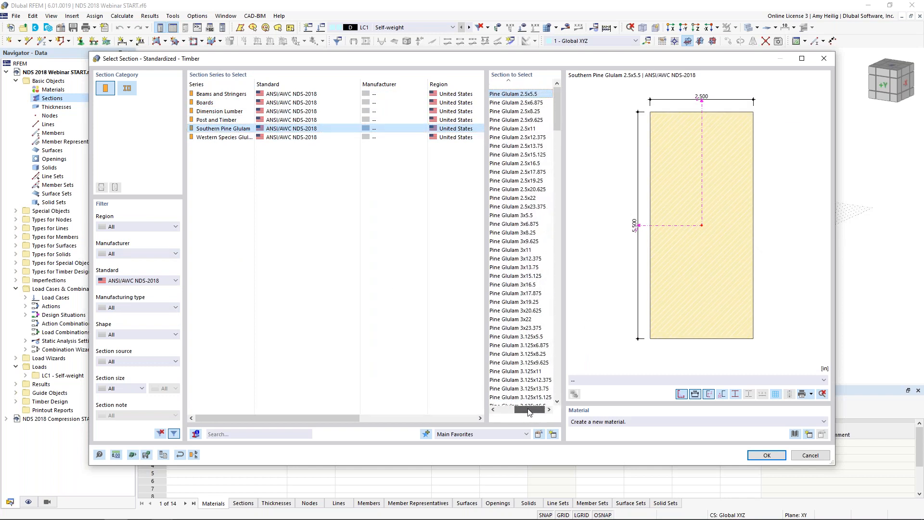
left_click_drag(557, 115, 542, 251)
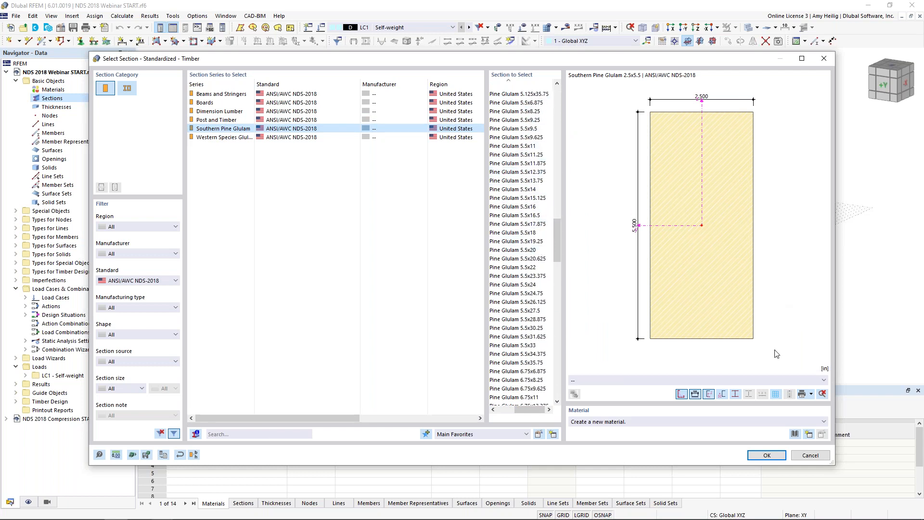
left_click(810, 455)
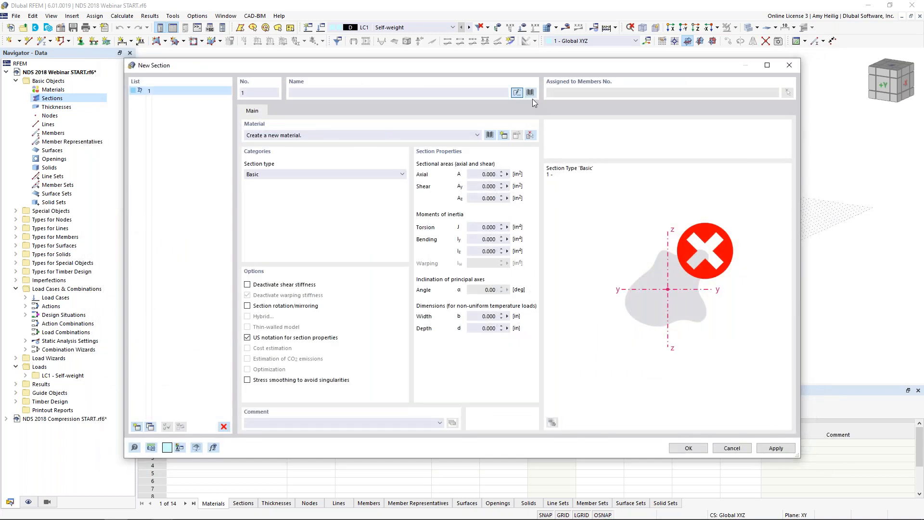
Step: Define the section as a parametric massive rectangle with width b 8 in and depth d 15 in, and view its section values
left_click(531, 94)
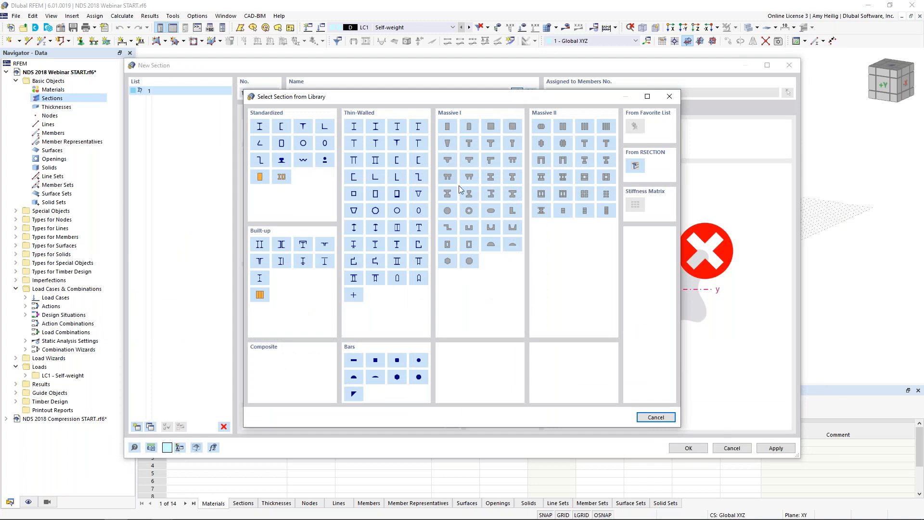
left_click(447, 127)
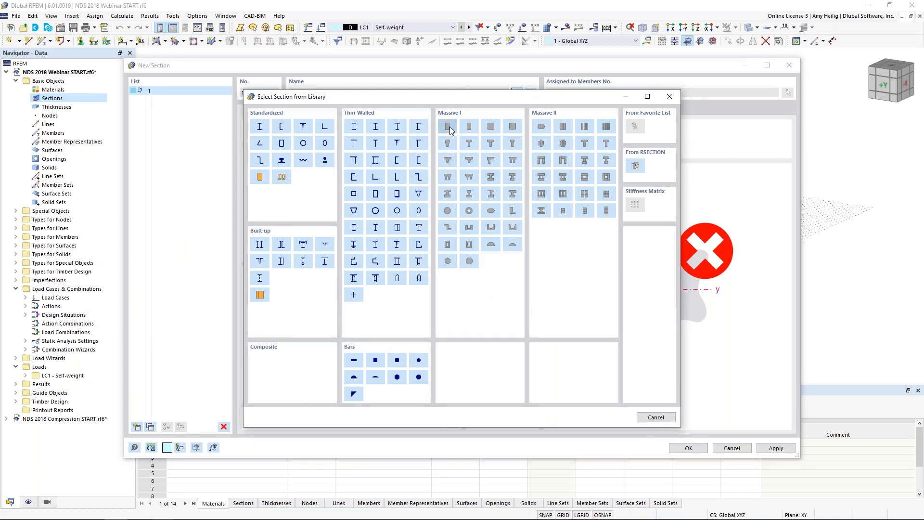
left_click(308, 140)
left_click_drag(304, 140, 324, 136)
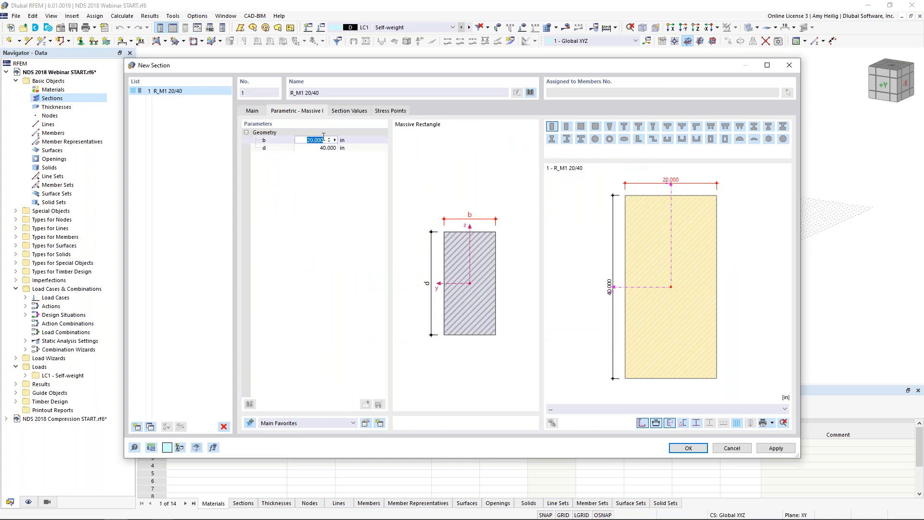
type("8")
key("Tab")
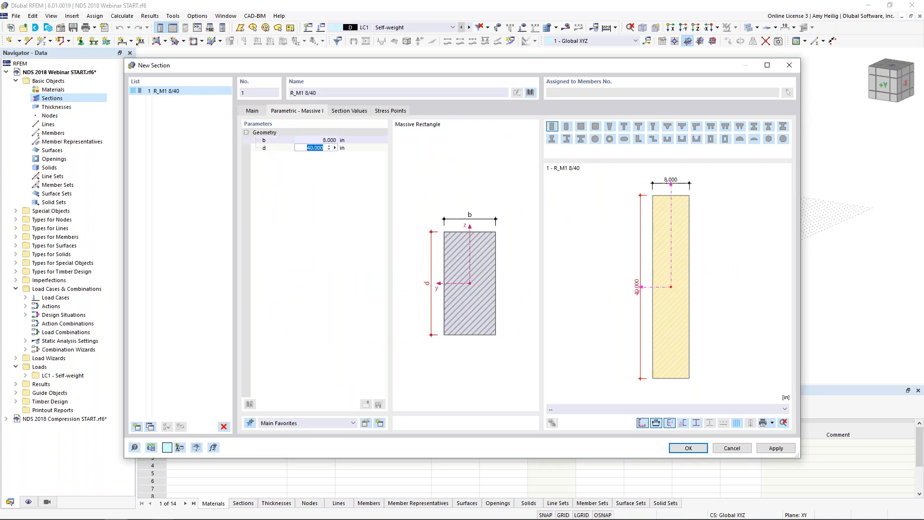
type("15")
key("Tab")
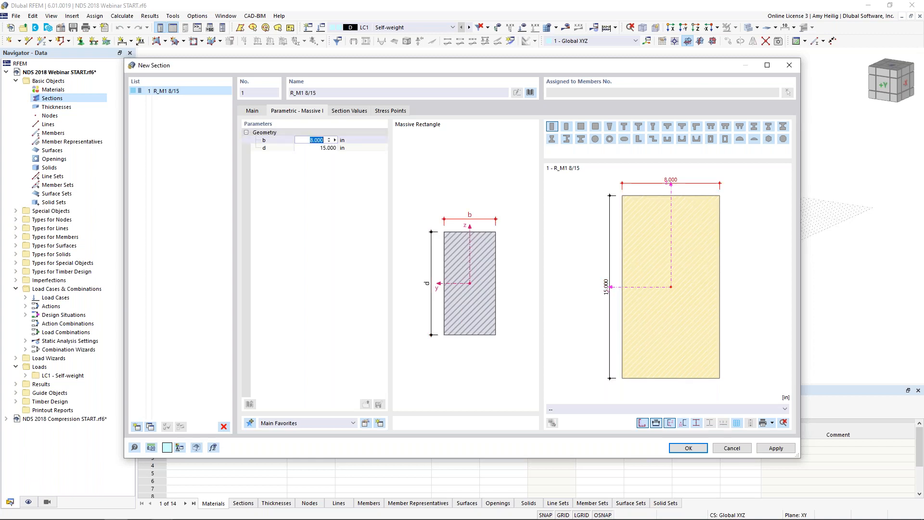
left_click(349, 112)
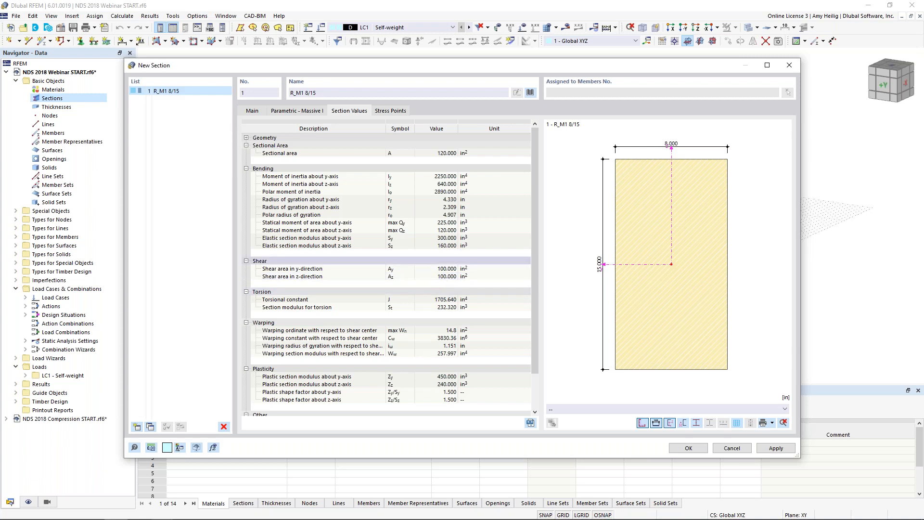
Step: Open the material library for the section and browse the ANSI/AWC NDS-2018 timber series with the Species I filter set to All
left_click(252, 112)
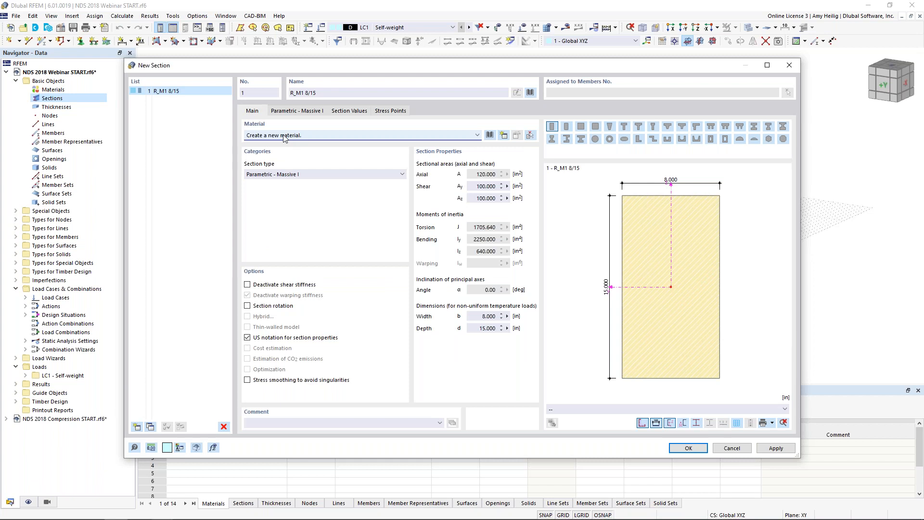
left_click(489, 136)
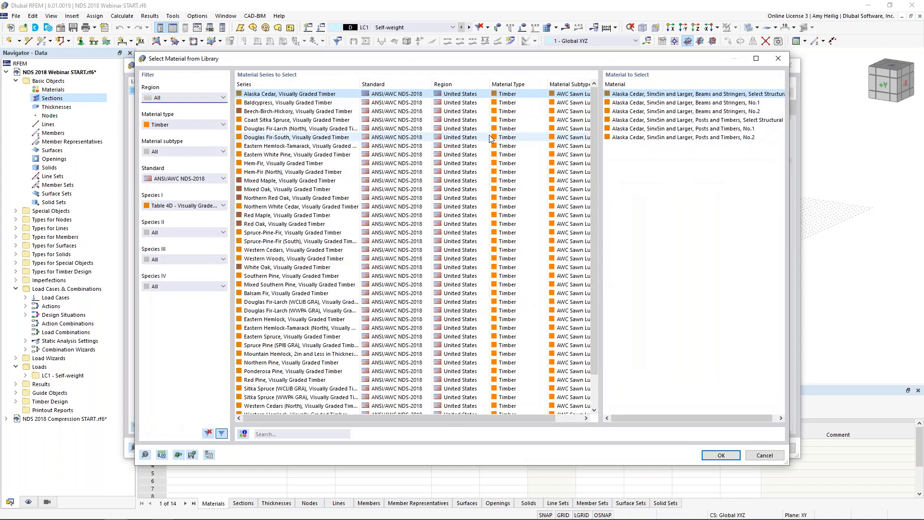
left_click(187, 206)
left_click(183, 214)
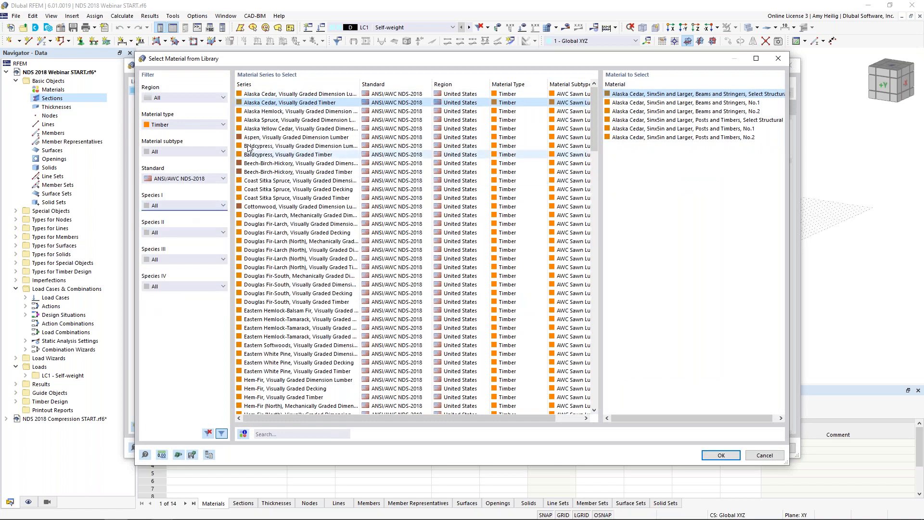
left_click(193, 126)
left_click(192, 129)
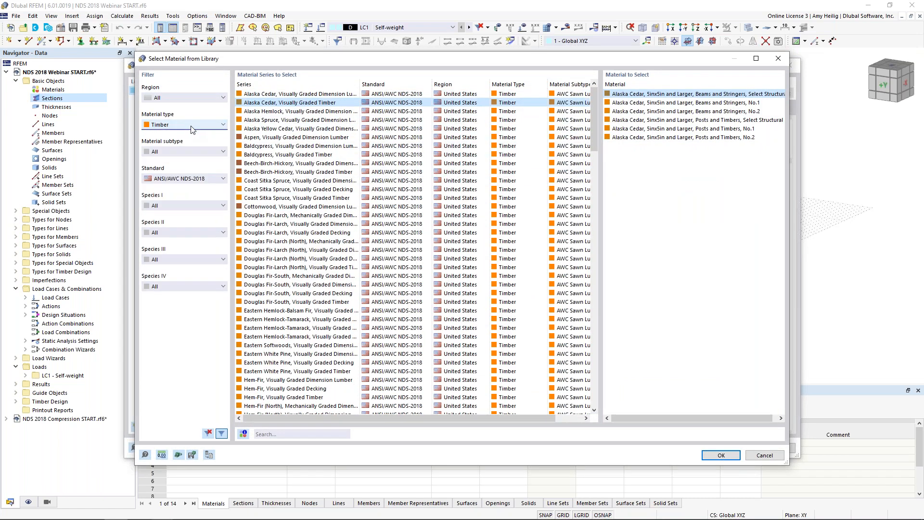
left_click(184, 178)
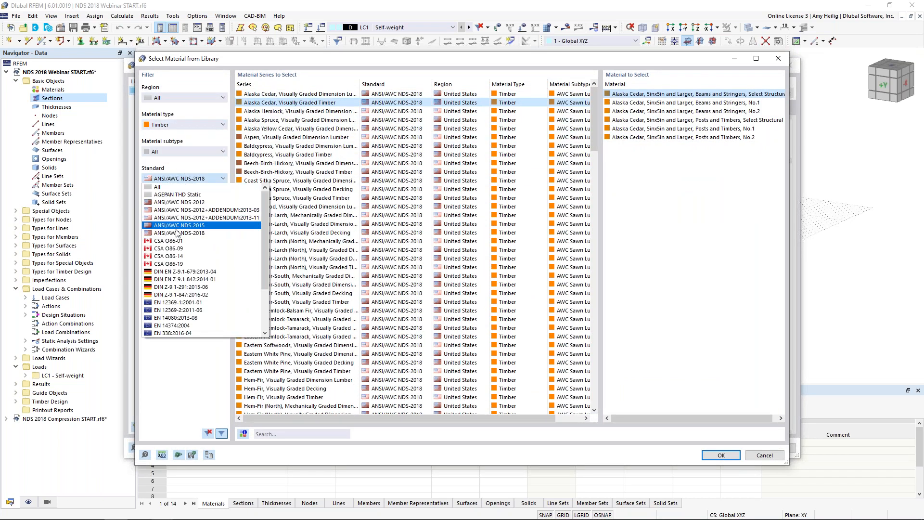
left_click(178, 233)
left_click_drag(593, 93, 582, 304)
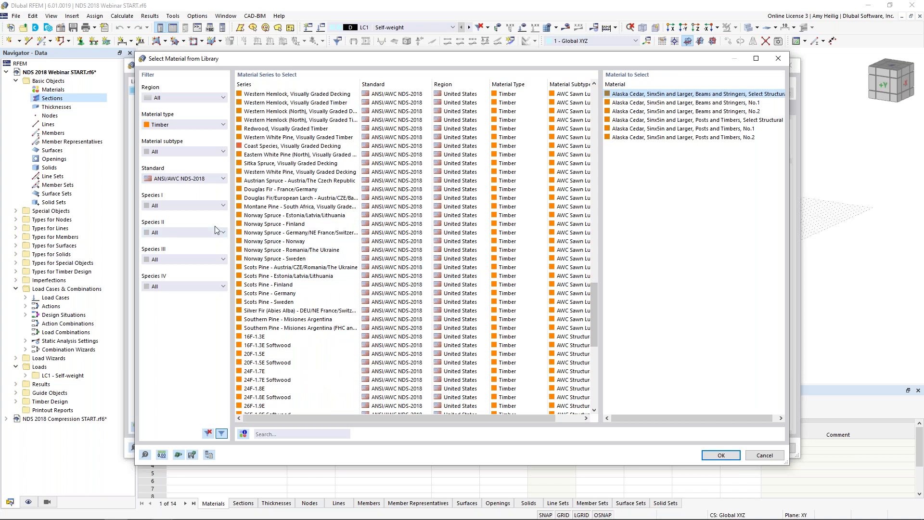
Step: Assign the Table 5A glued laminated softwood material 24F-1.7E, 24F-V1, SP/SP, 4 or More Lams to the 8 x 15 in section
left_click(210, 207)
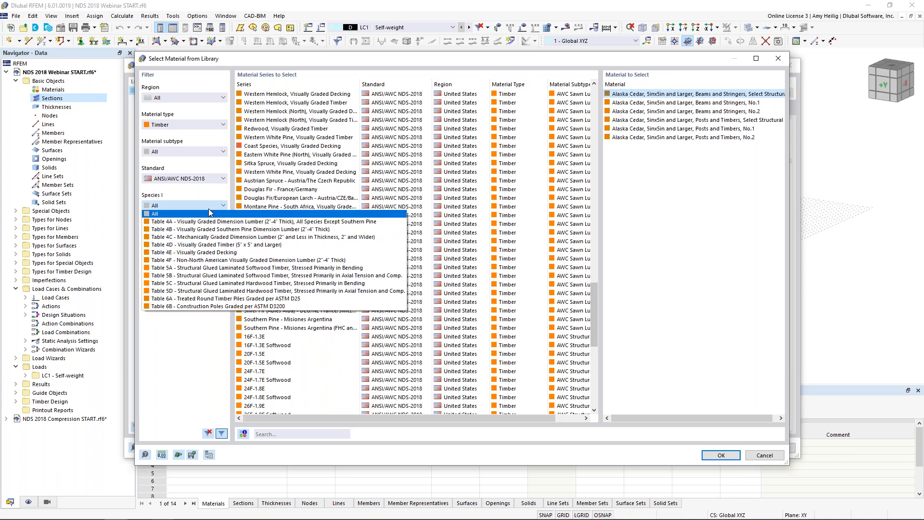
left_click(197, 268)
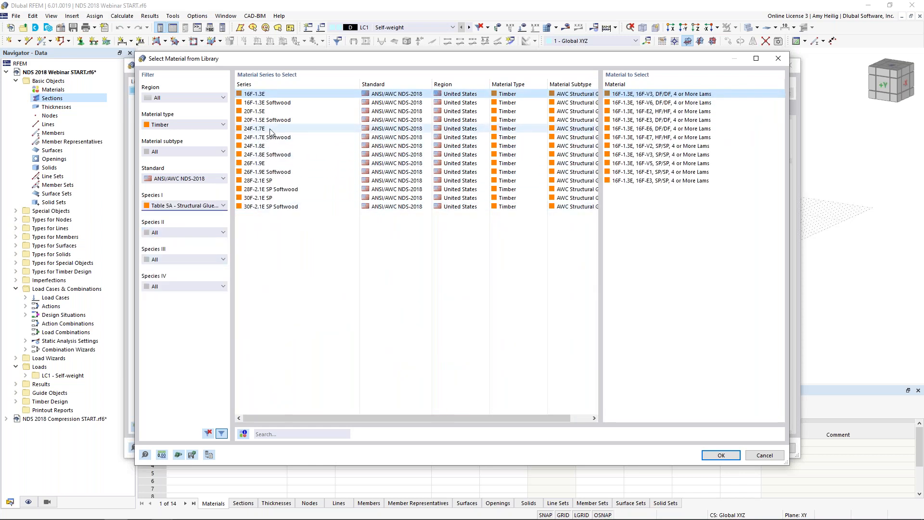
left_click(260, 129)
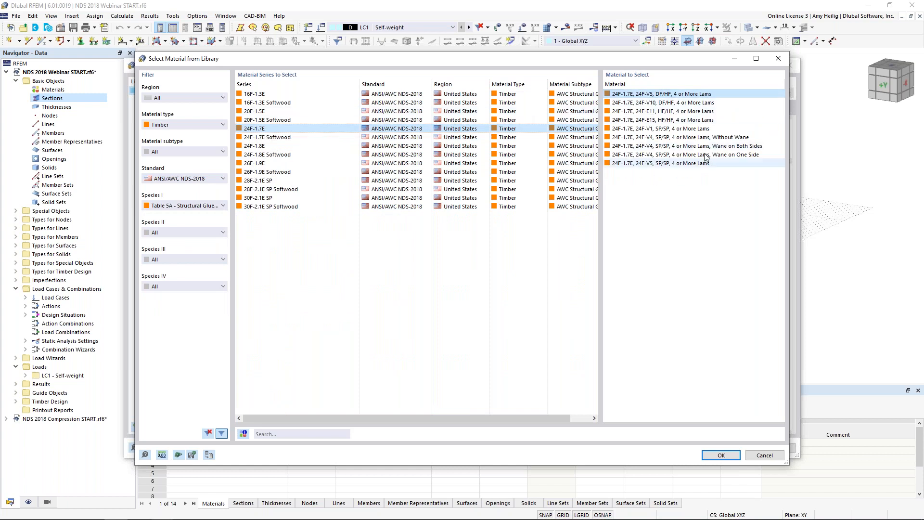
left_click(664, 129)
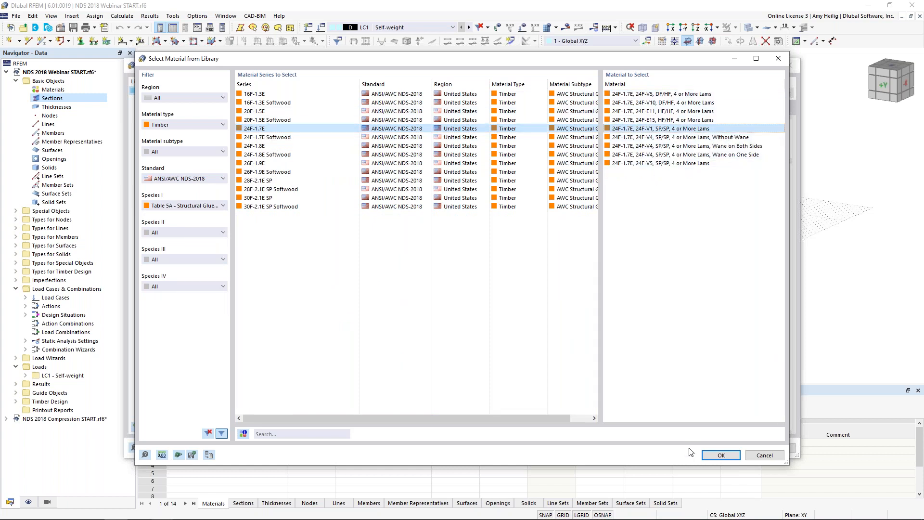
left_click(720, 455)
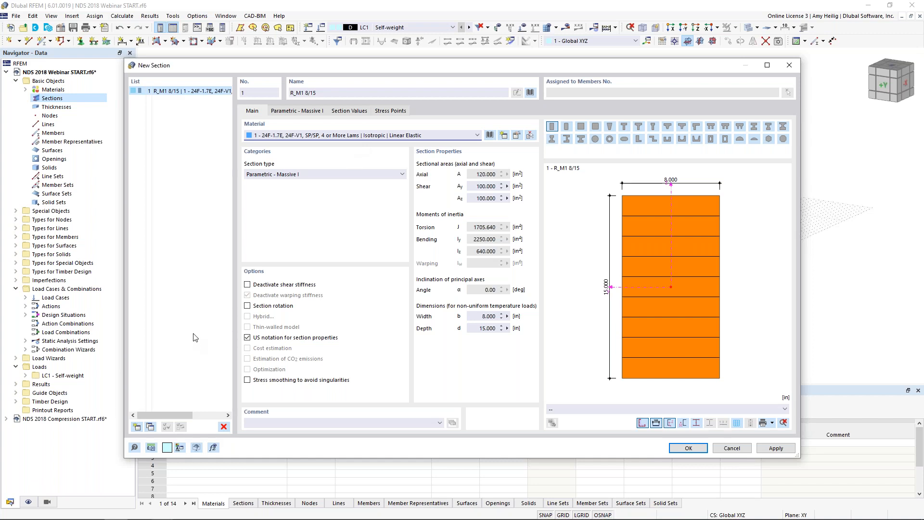
Step: Copy the 8 x 15 in section and rename the copy R_M1 8/26 for a 26 in depth
left_click(150, 426)
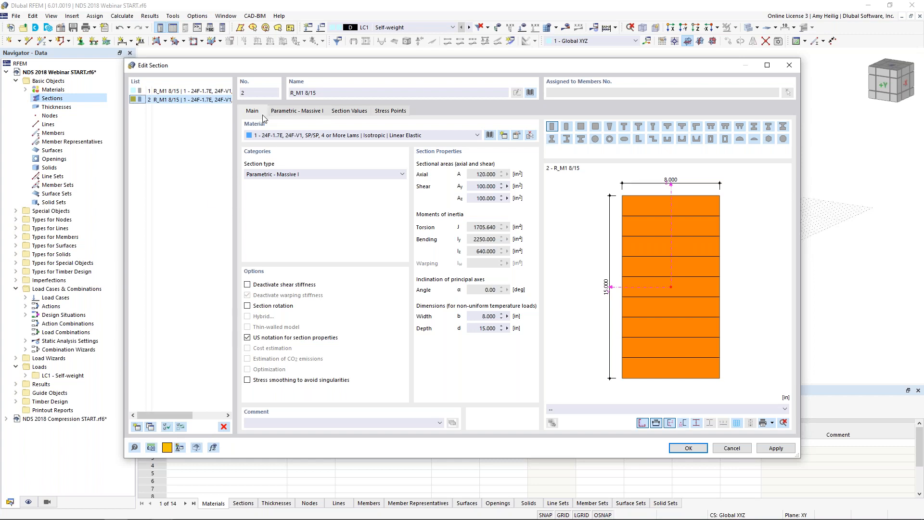
left_click(316, 94)
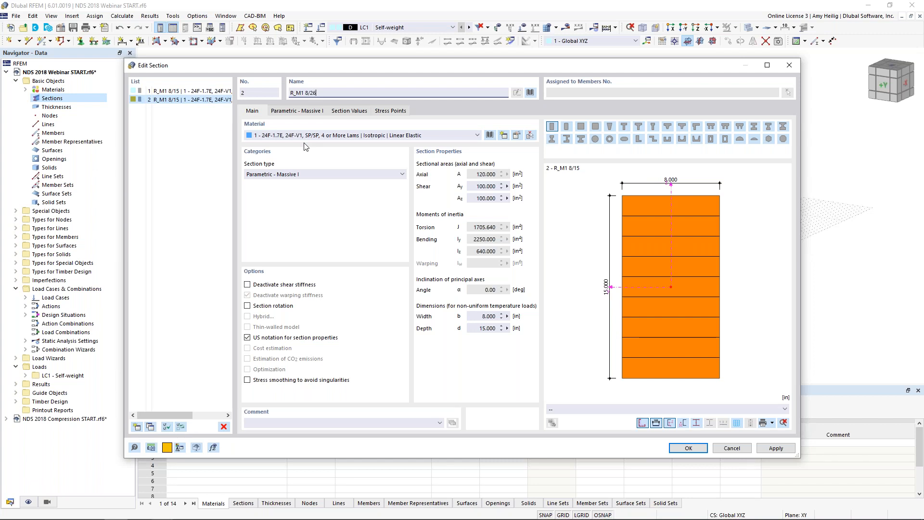
type("26")
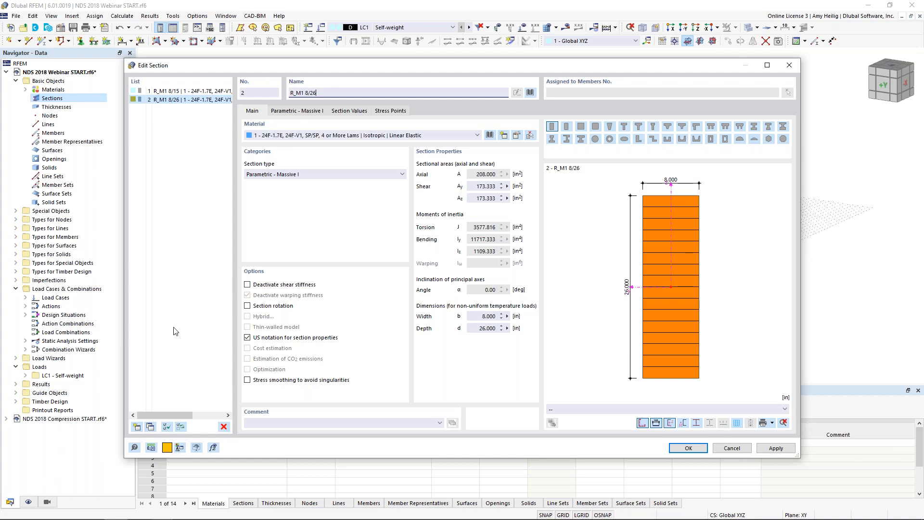
Step: Add a third section as a parametric massive square with side b 6 in
left_click(138, 427)
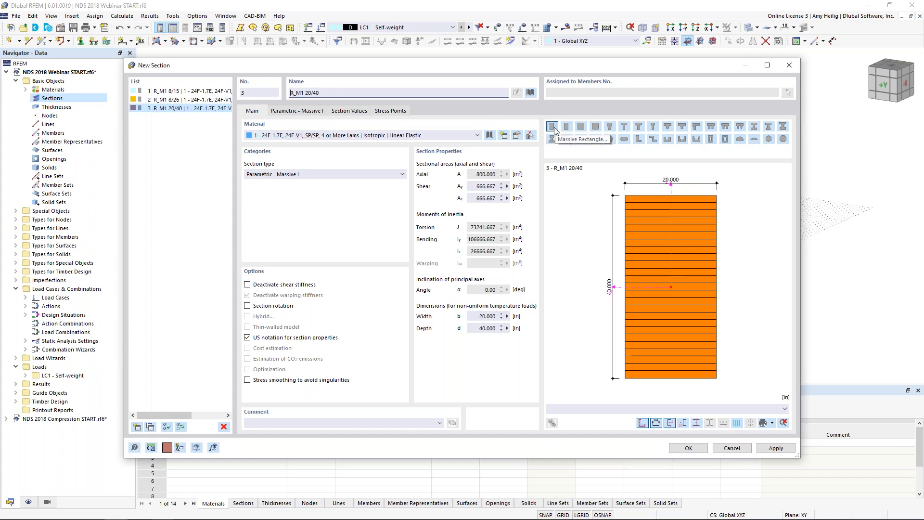
left_click(581, 127)
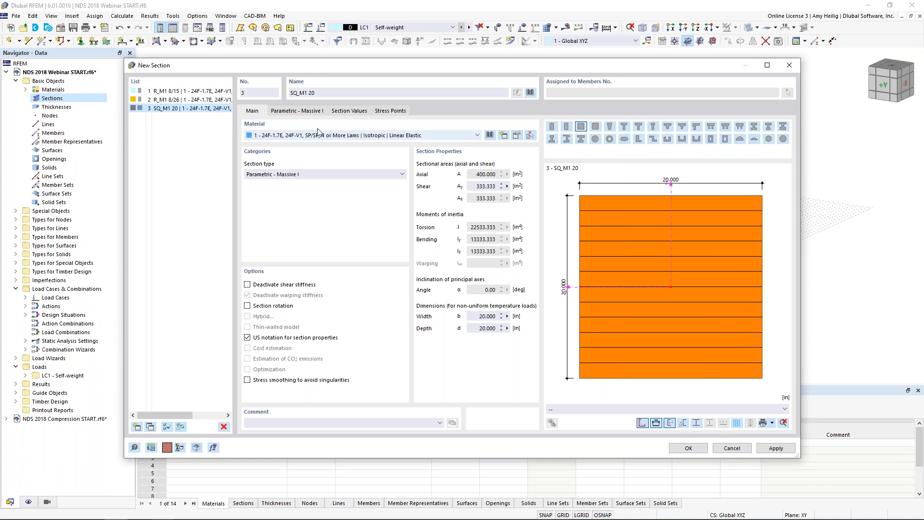
left_click(312, 112)
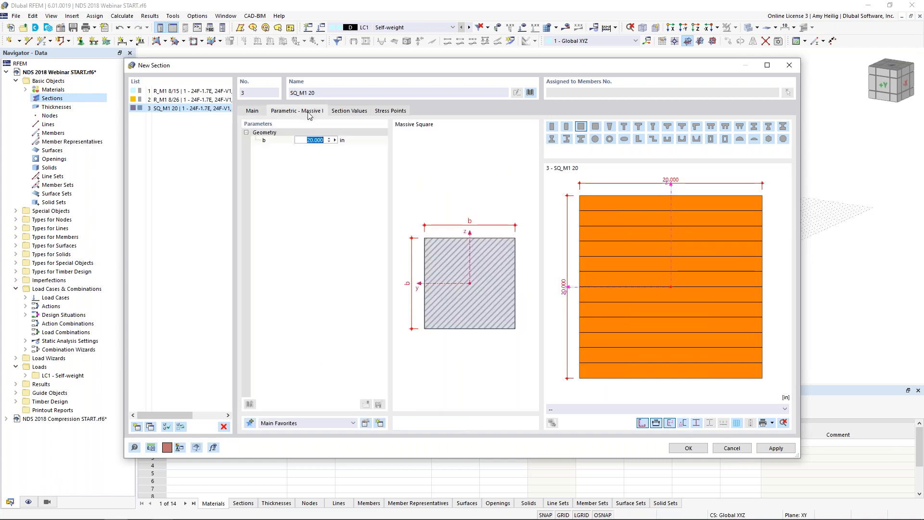
type("6")
Step: Give the square section the Table 4D material Douglas Fir-Larch (North), 5inx5in and Larger, Beams and Stringers, No.2, and accept the sections
left_click(251, 111)
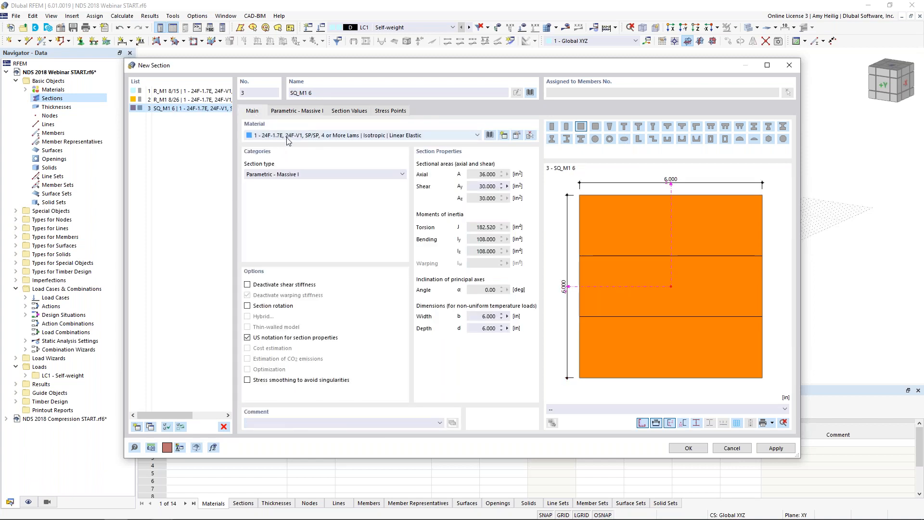
left_click(489, 135)
left_click(170, 205)
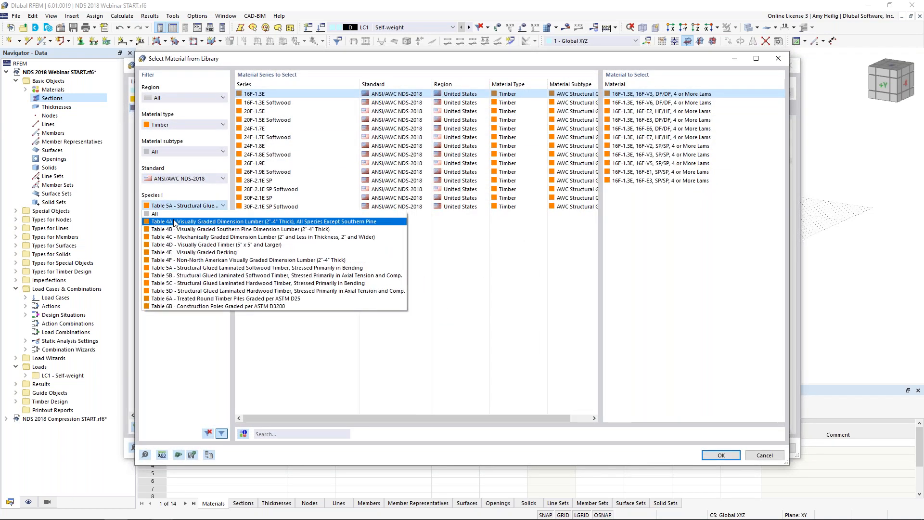
left_click(175, 246)
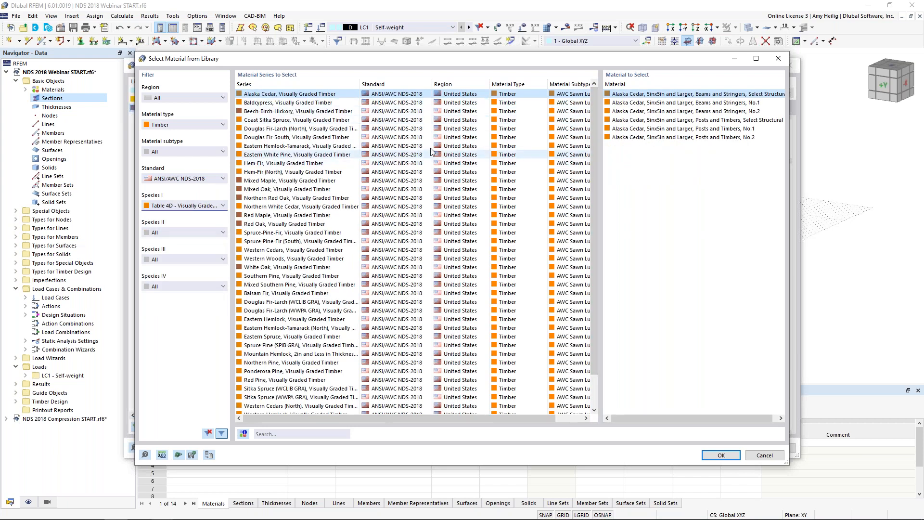
left_click(309, 433)
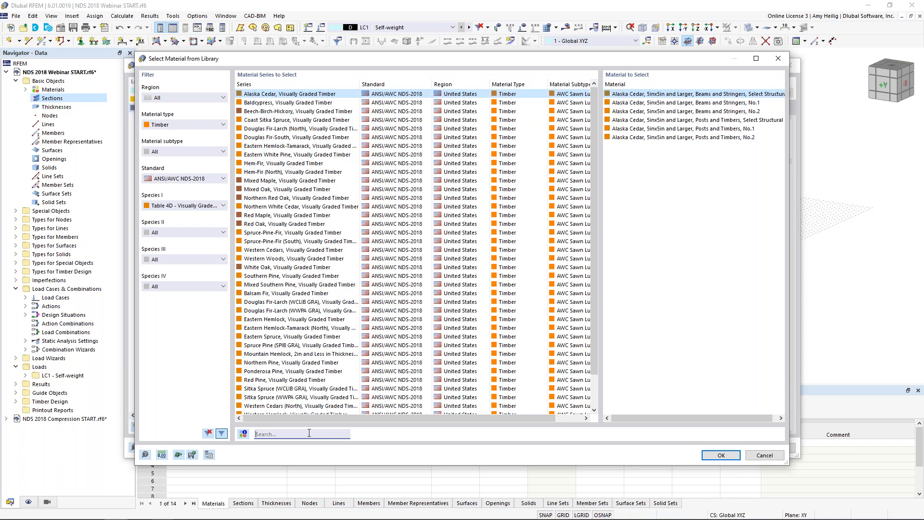
type("douglas")
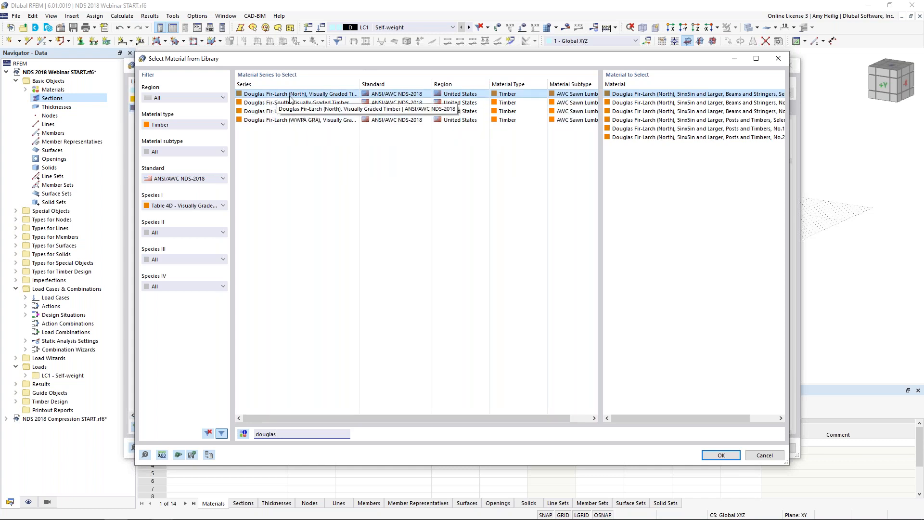
left_click_drag(634, 414, 661, 416)
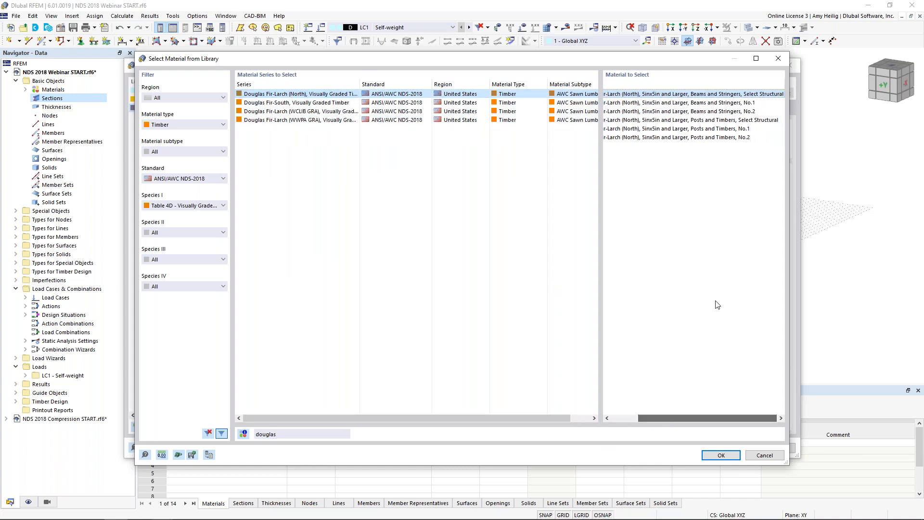
left_click(712, 111)
left_click(711, 454)
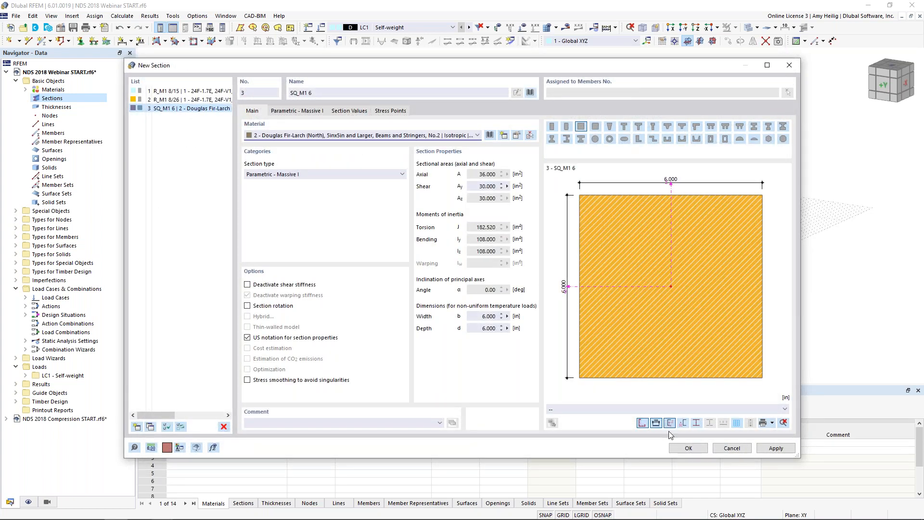
left_click(681, 449)
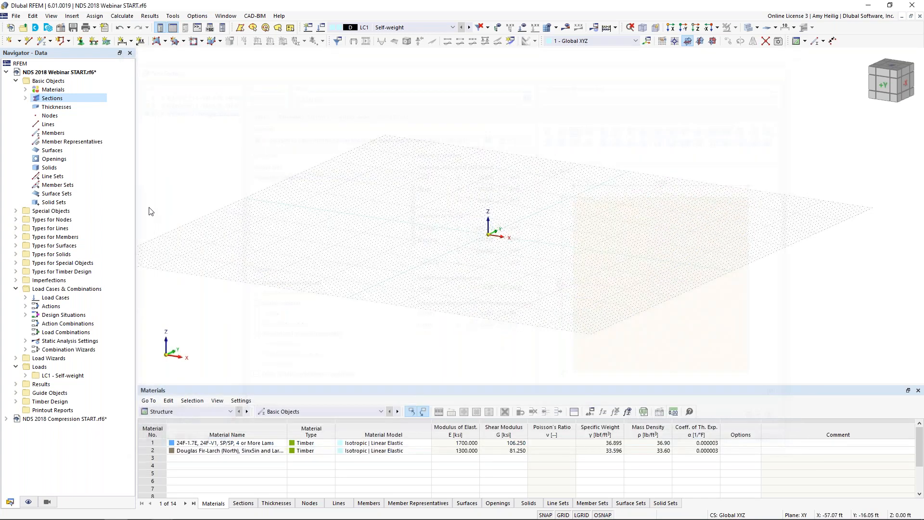
Step: Expand the defined materials and sections in the navigator, and set the XZ plane as the current work plane
left_click(25, 98)
left_click(25, 90)
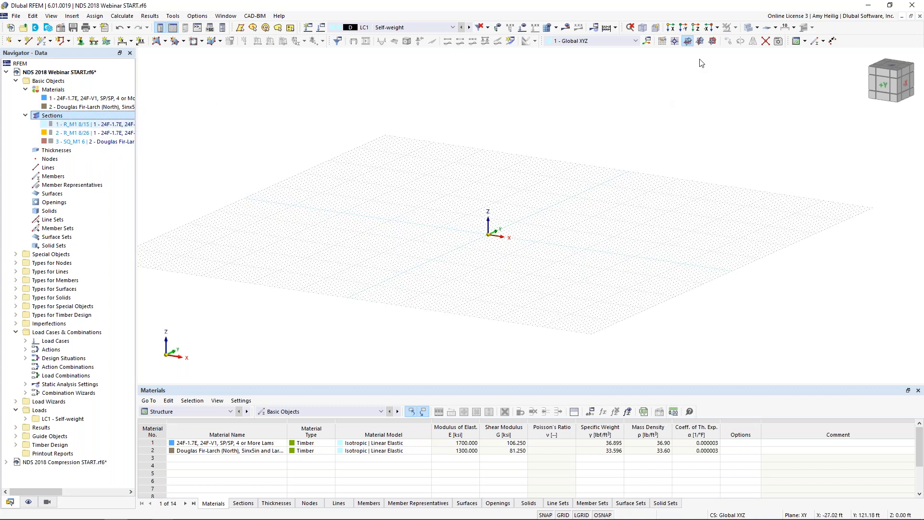
left_click(713, 42)
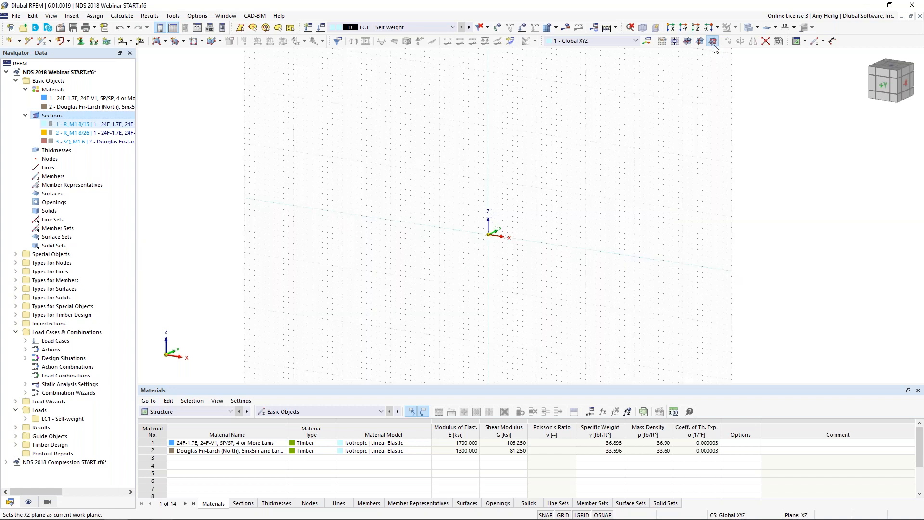
middle_click_drag(417, 290, 461, 266, "ctrl")
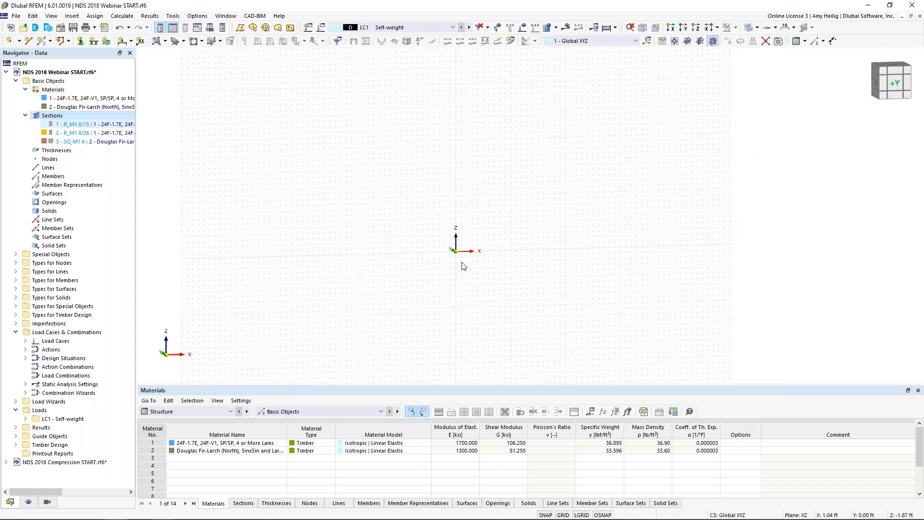
Step: Start a new beam member with a linear section distribution, Top alignment and section R_M1 8/26 at member end j
left_click(41, 41)
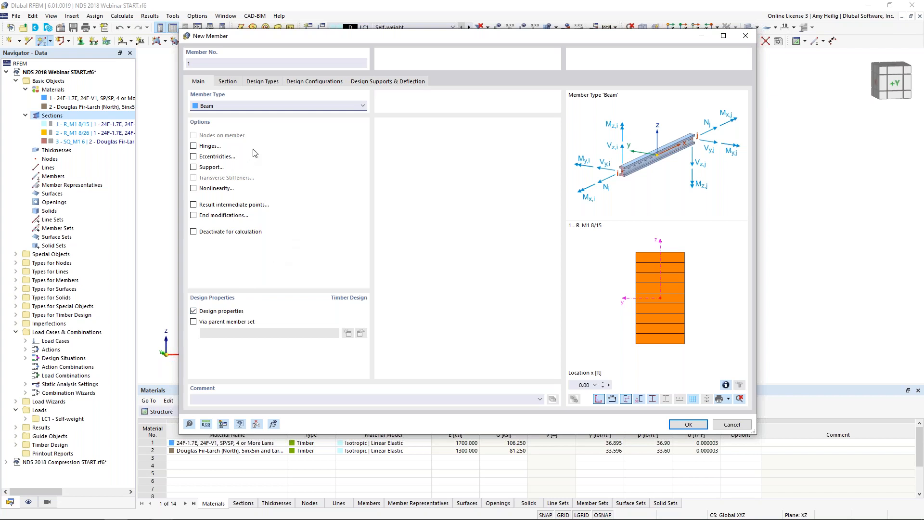
left_click(234, 81)
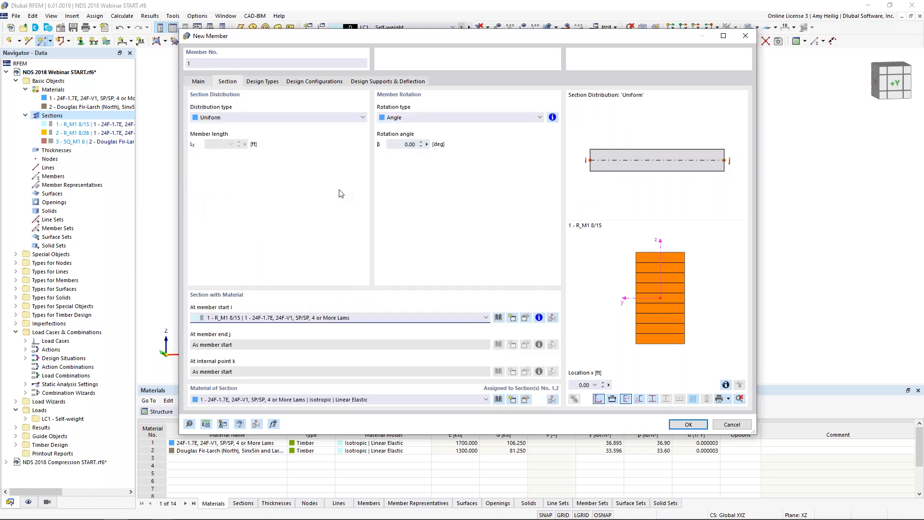
left_click(218, 117)
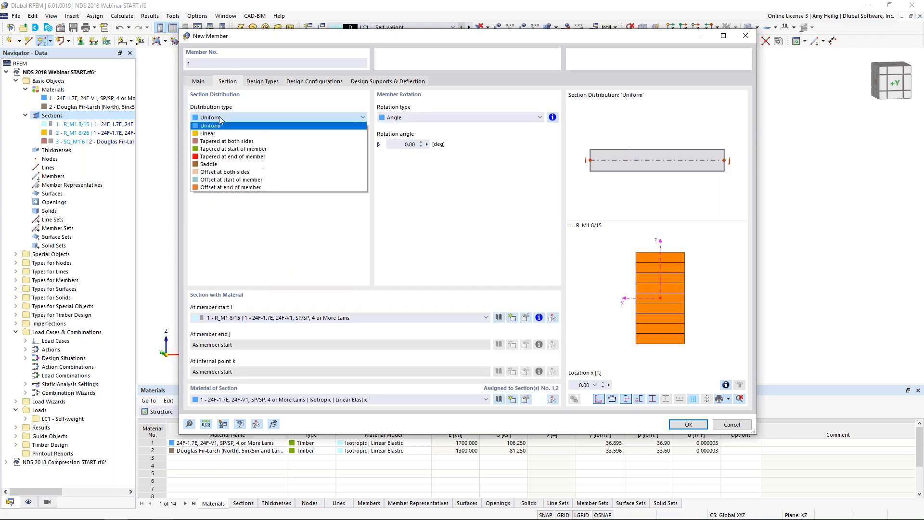
left_click(223, 134)
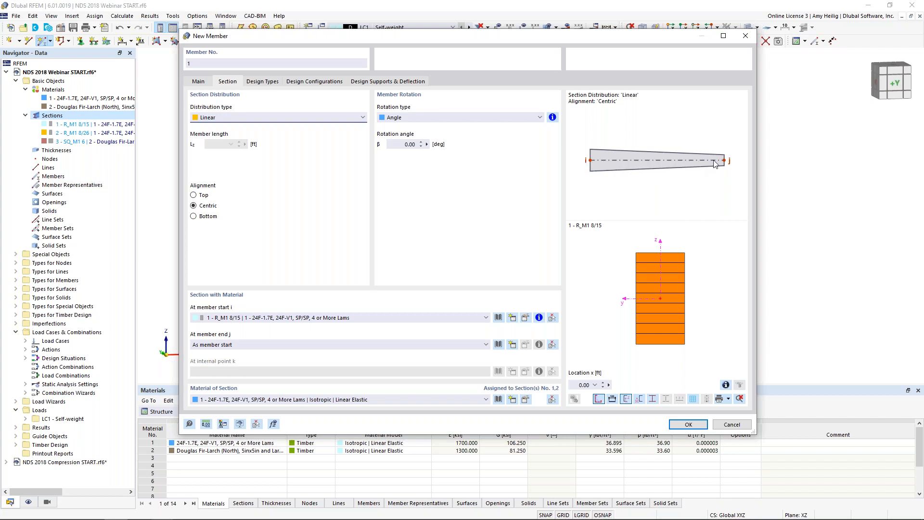
left_click(194, 195)
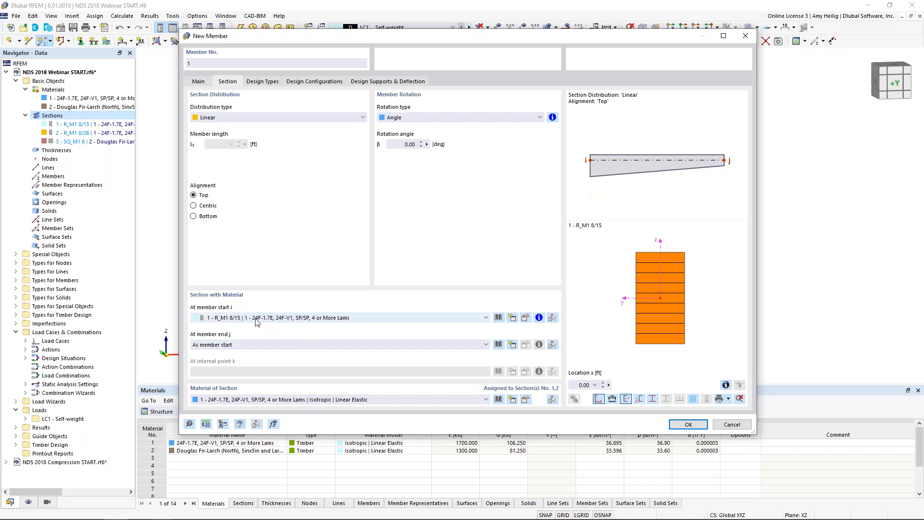
left_click(248, 344)
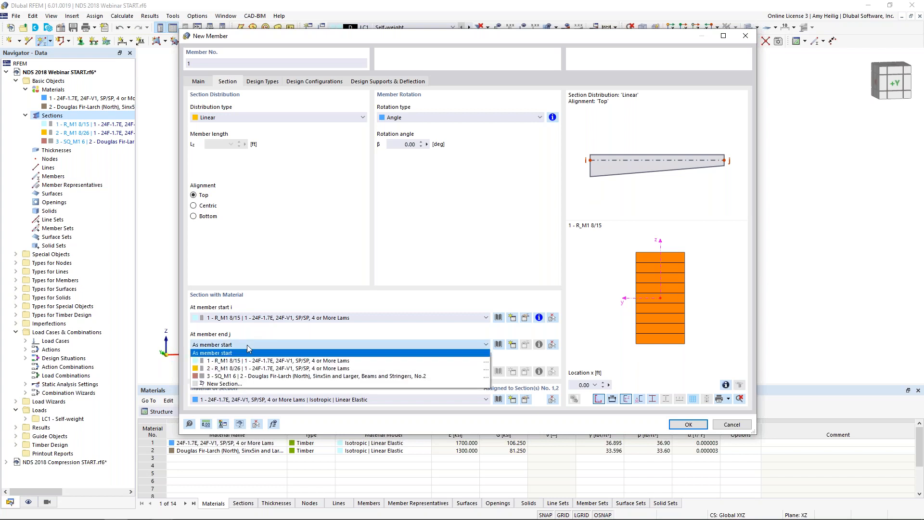
left_click(246, 368)
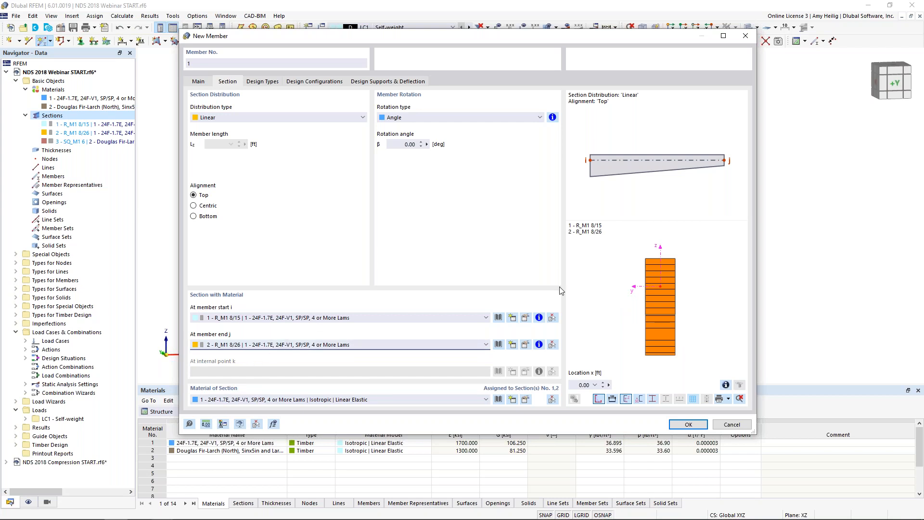
Step: Accept the tapered member settings and draw a vertical column from the origin to X 0, Y 0, Z 15 ft
left_click(678, 425)
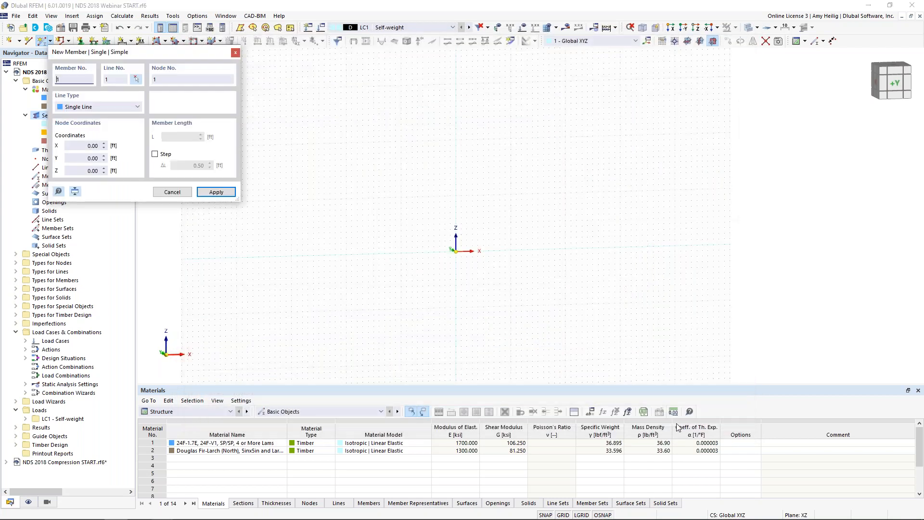
left_click(456, 250)
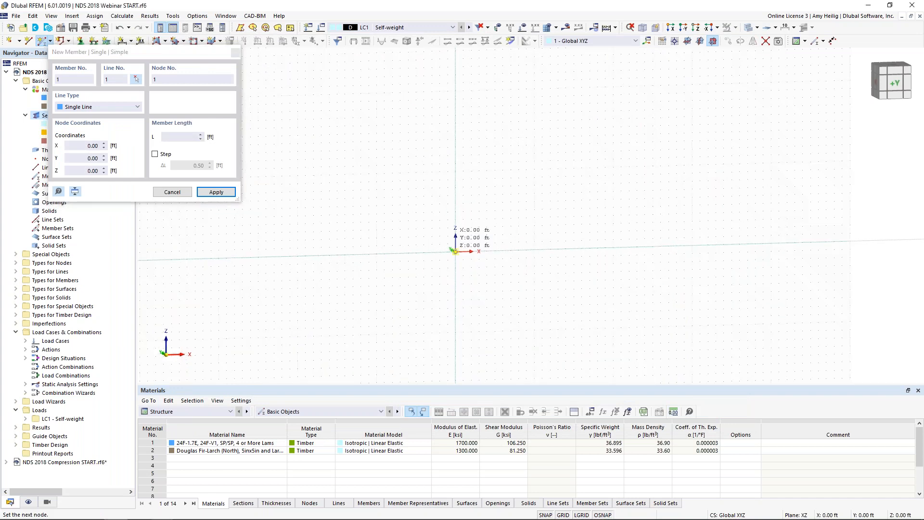
left_click(455, 131)
Step: Draw a horizontal tapered beam from X 23, Y 0, Z 15 ft back to the column's top node
middle_click_drag(486, 241, 461, 258)
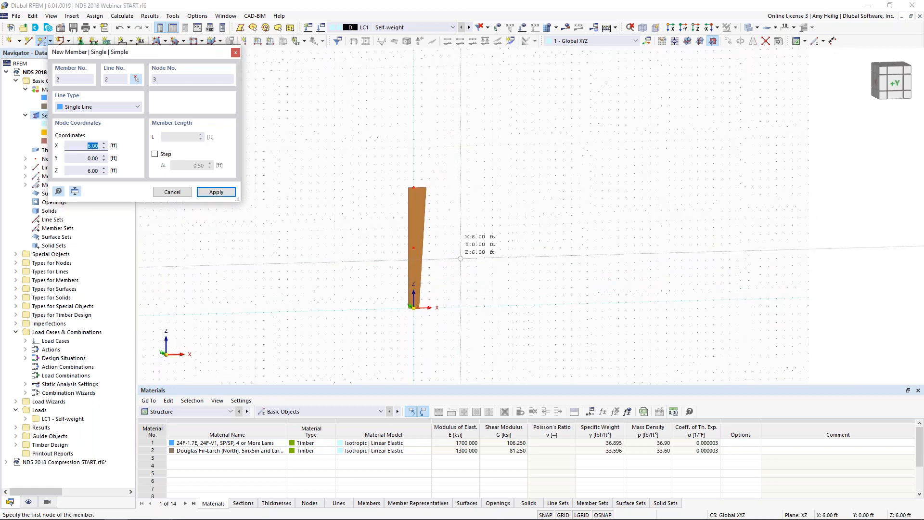
scroll(460, 258, "up", 1)
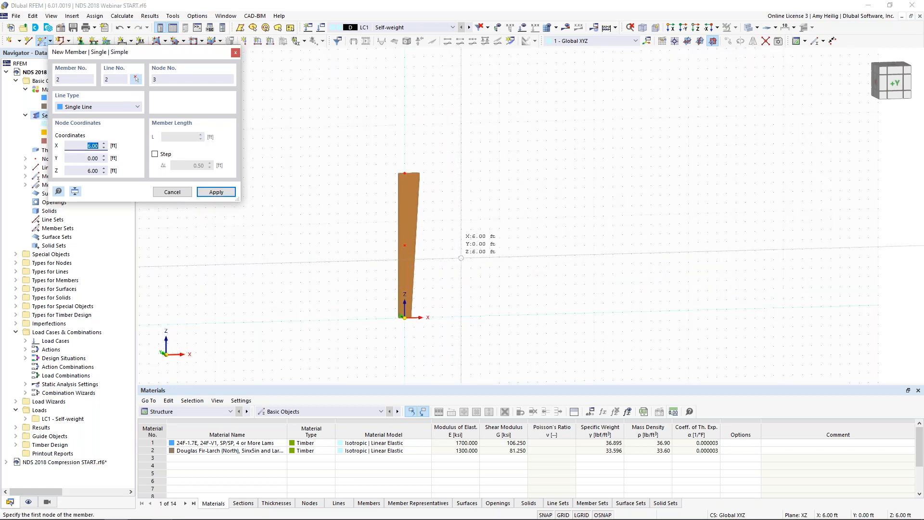
left_click(622, 167)
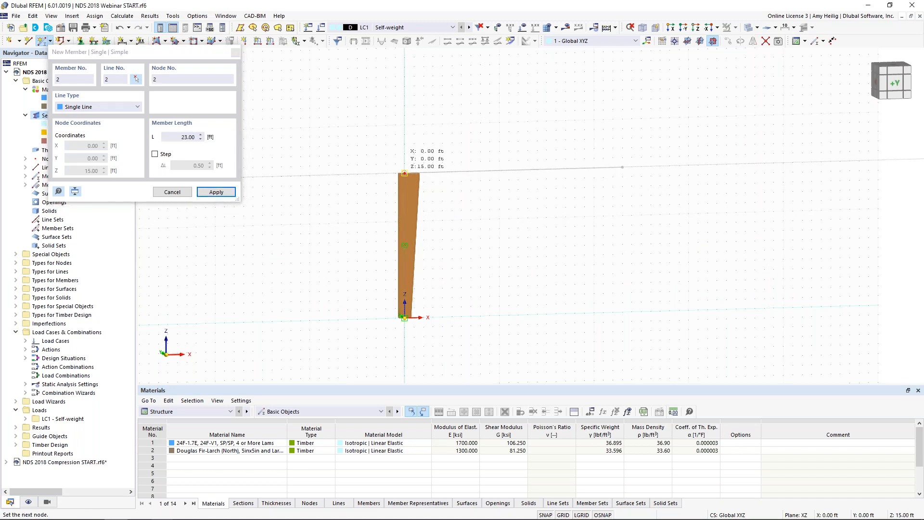
key("Escape")
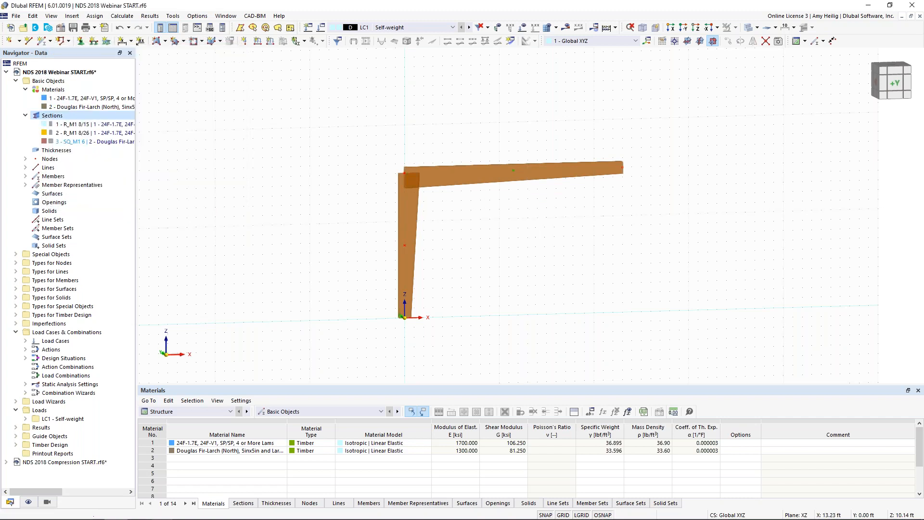
Step: Set up a chamfer of the beam with a rotation angle of -14° about axis Y in direction Z
middle_click_drag(526, 261, 412, 265)
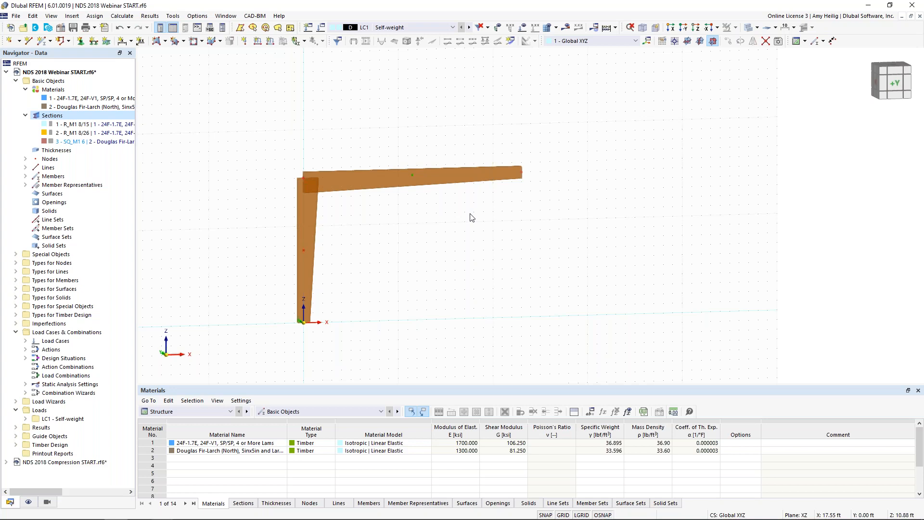
left_click_drag(470, 226, 434, 124)
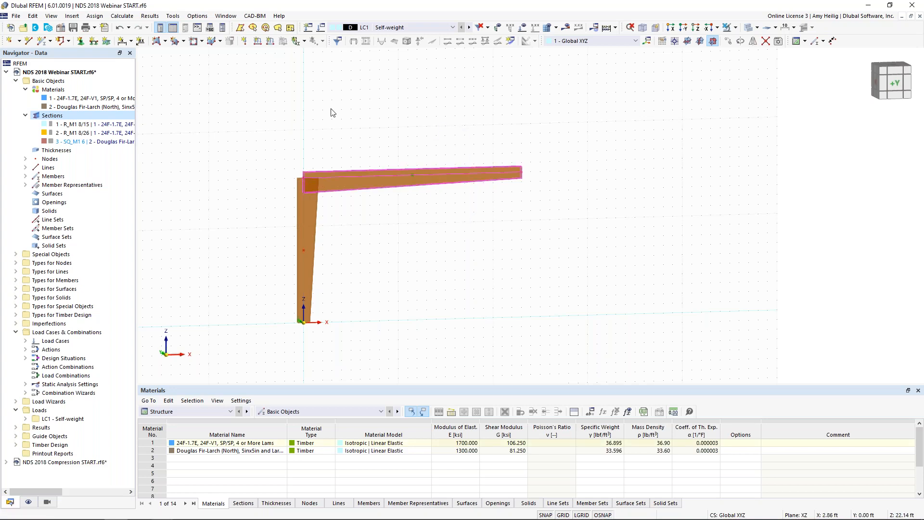
left_click(34, 17)
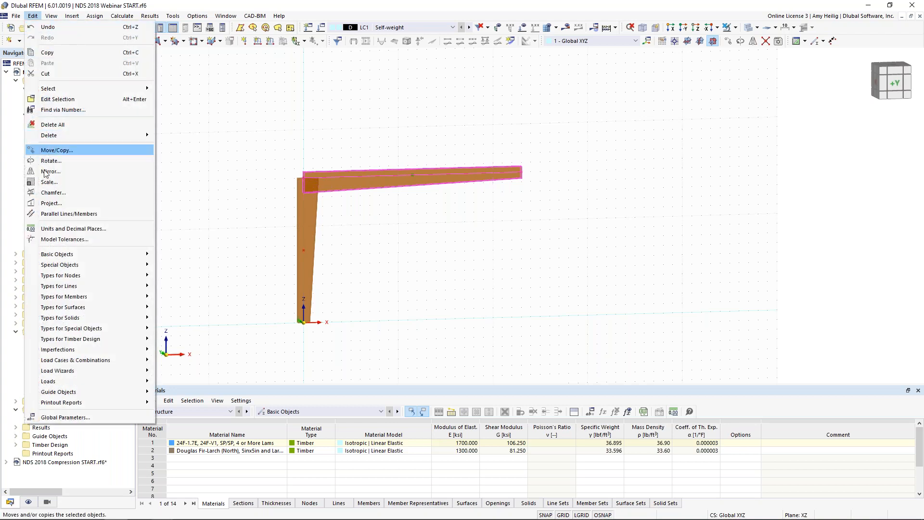
left_click(53, 192)
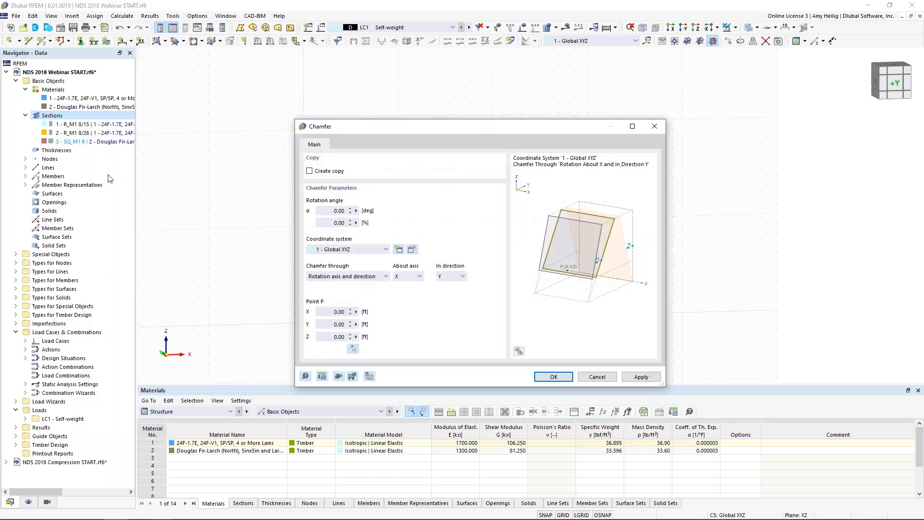
left_click(318, 212)
key("BackSpace")
left_click(420, 277)
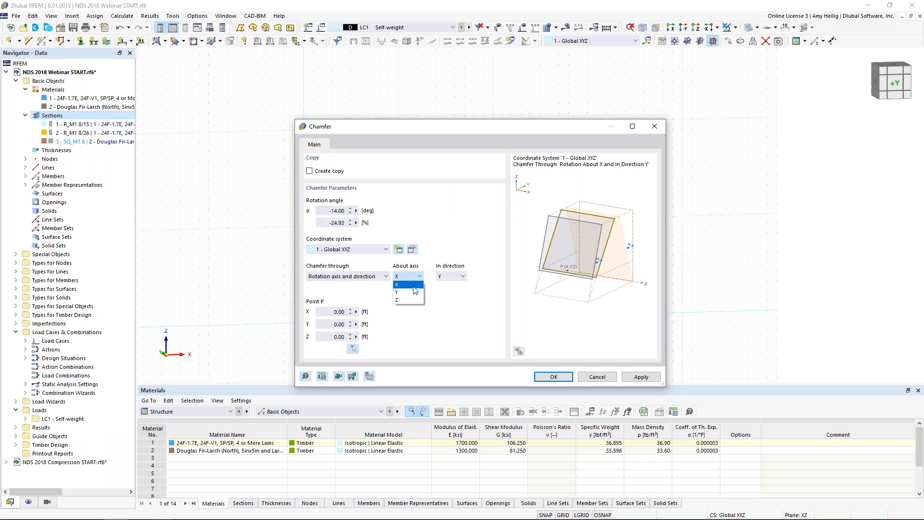
left_click(412, 292)
left_click(450, 276)
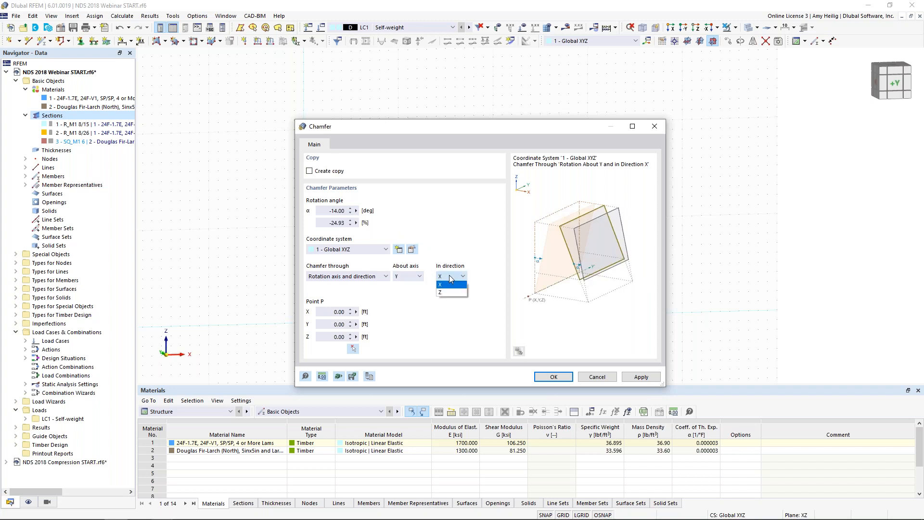
left_click(452, 292)
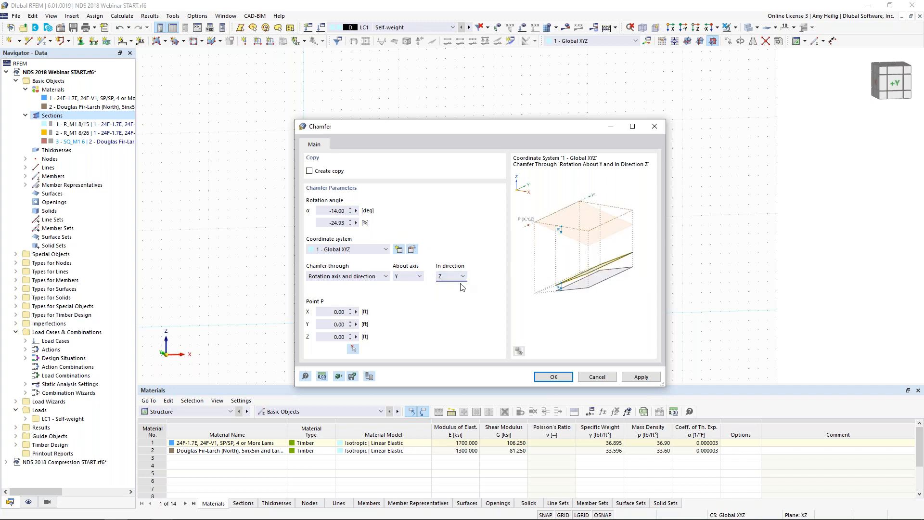
Step: Use the column's top node at X 0, Y 0, Z 15 ft as the chamfer's rotation point and apply the chamfer
left_click(352, 348)
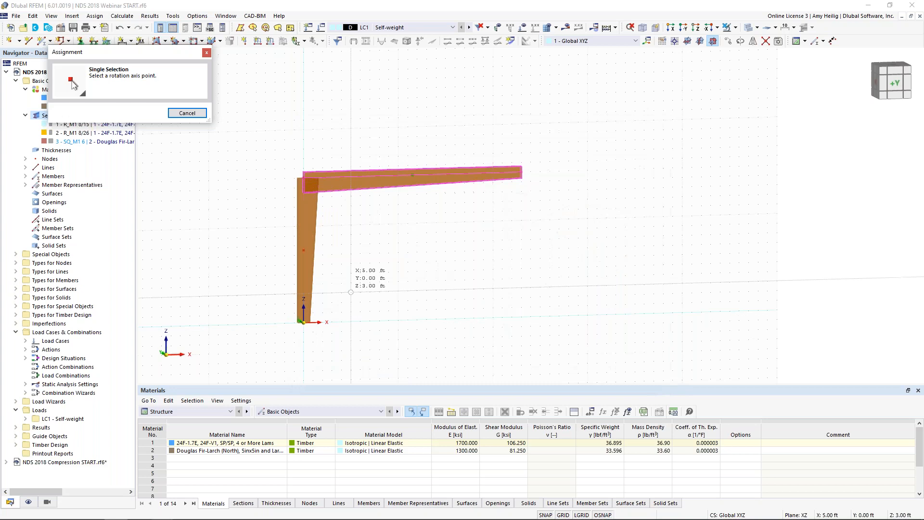
left_click(310, 182)
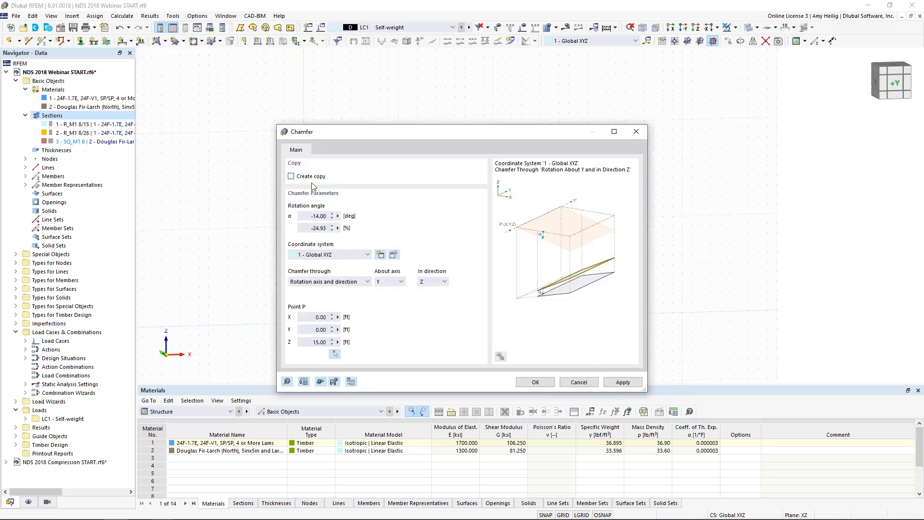
left_click(534, 382)
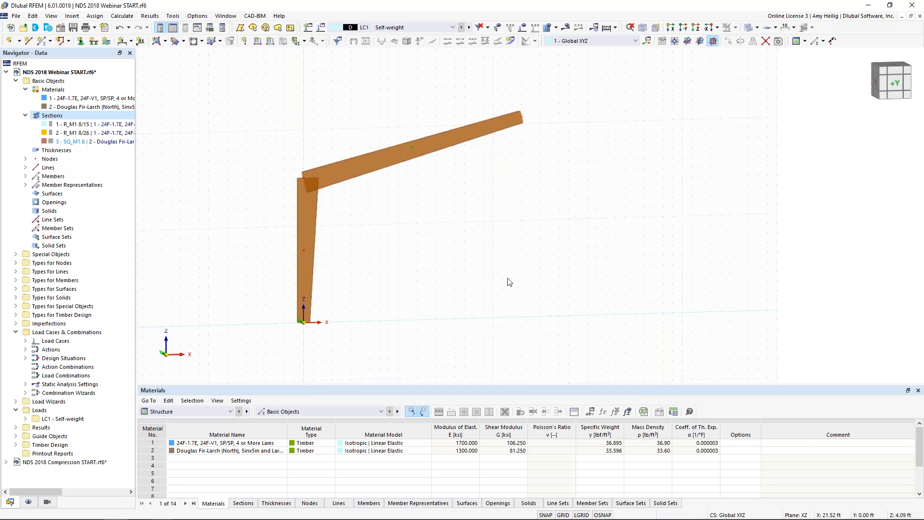
Step: Mirror a copy of the column and rafter about a plane parallel to YZ through the rafter's free end node
left_click_drag(347, 218, 278, 142)
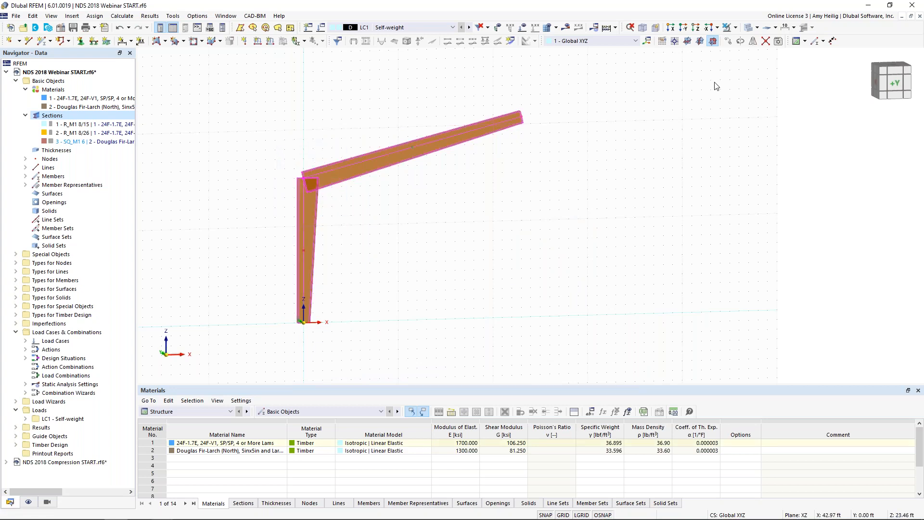
left_click(753, 44)
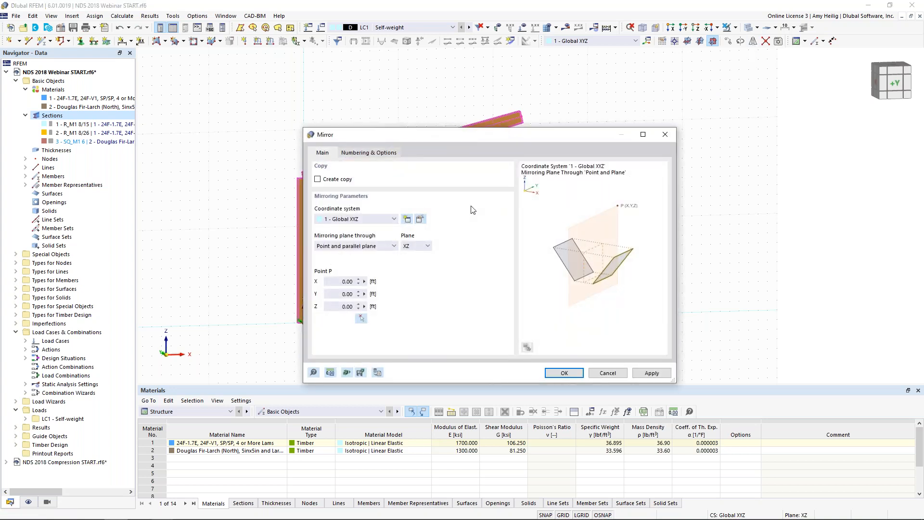
left_click(318, 179)
left_click(414, 250)
left_click(415, 262)
left_click(361, 319)
left_click(527, 121)
left_click(535, 376)
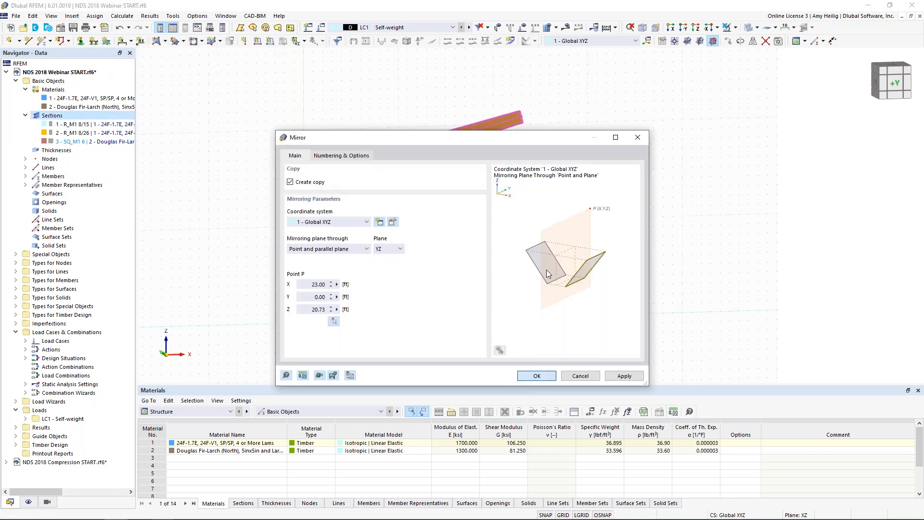
left_click(548, 256)
Step: Give member 2 a new hinge at member start i that releases rotations φy and φz in local xyz
middle_click_drag(579, 245, 501, 237, "ctrl")
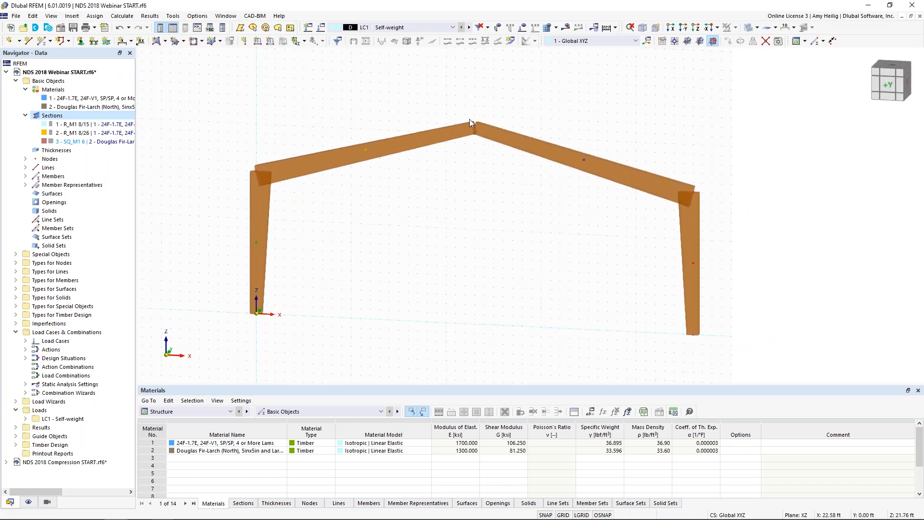
left_click(434, 129)
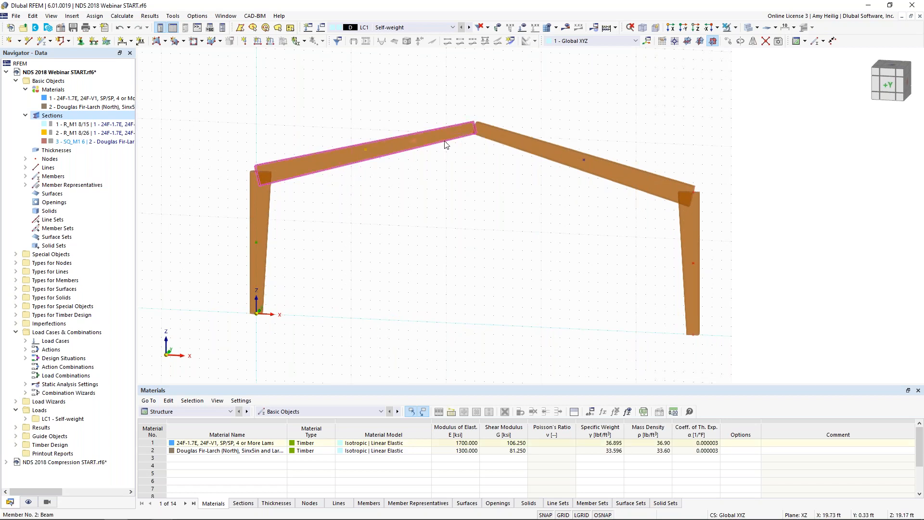
double_click(442, 139)
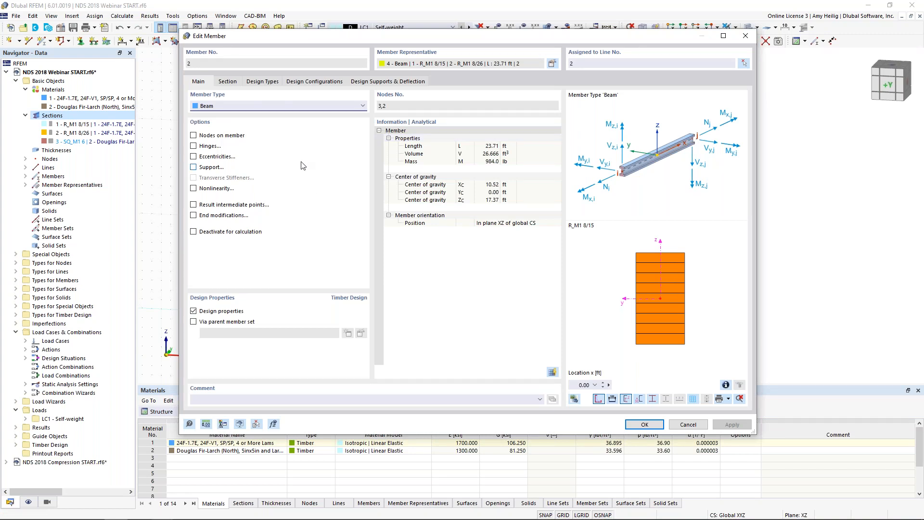
left_click(195, 146)
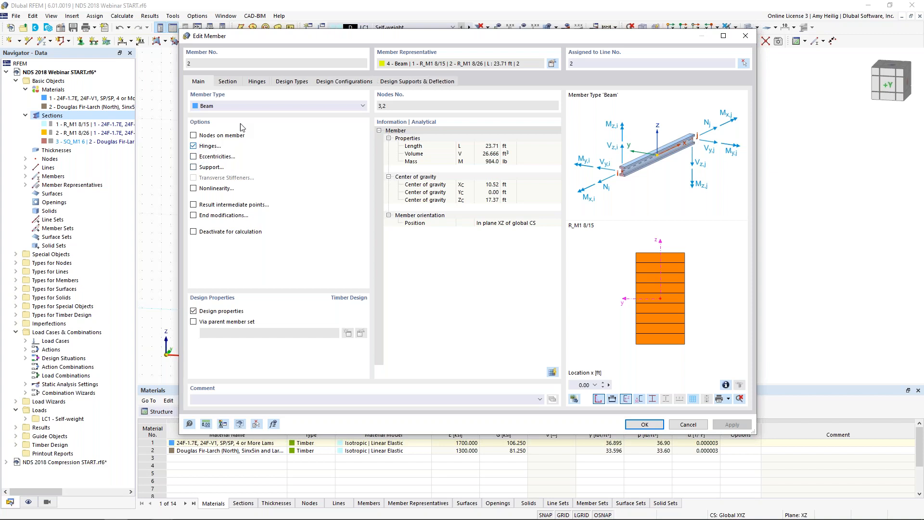
left_click(257, 82)
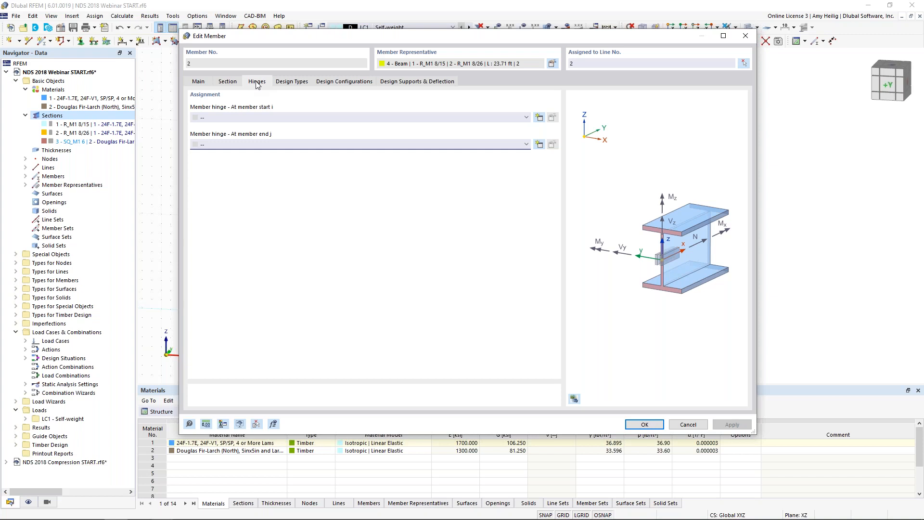
left_click(540, 118)
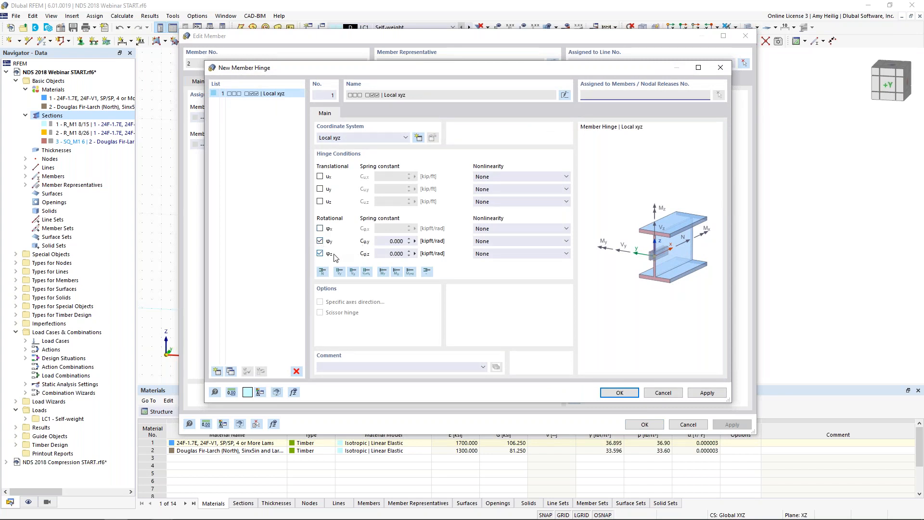
left_click(617, 393)
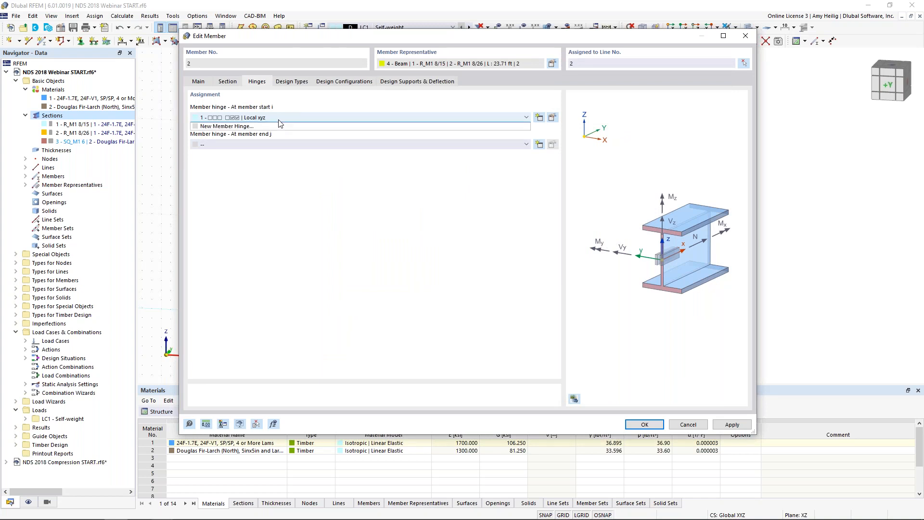
left_click(278, 120)
left_click(357, 224)
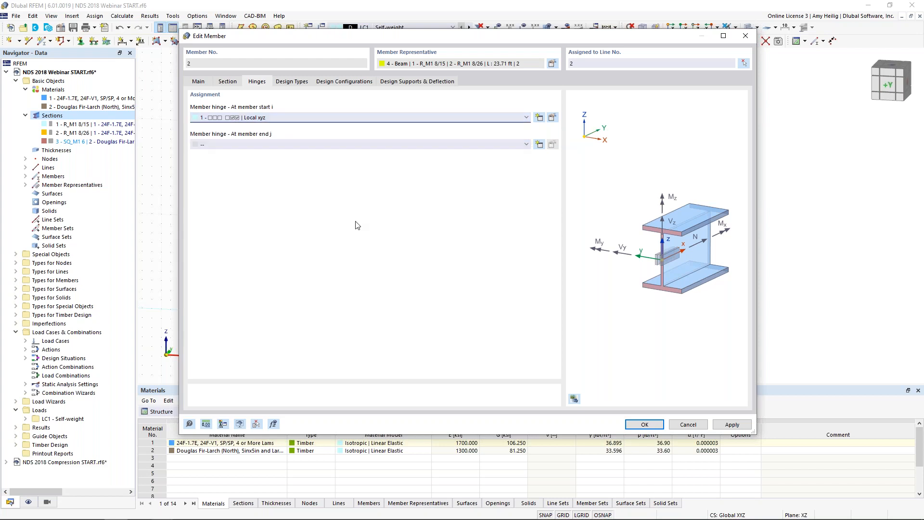
left_click(636, 425)
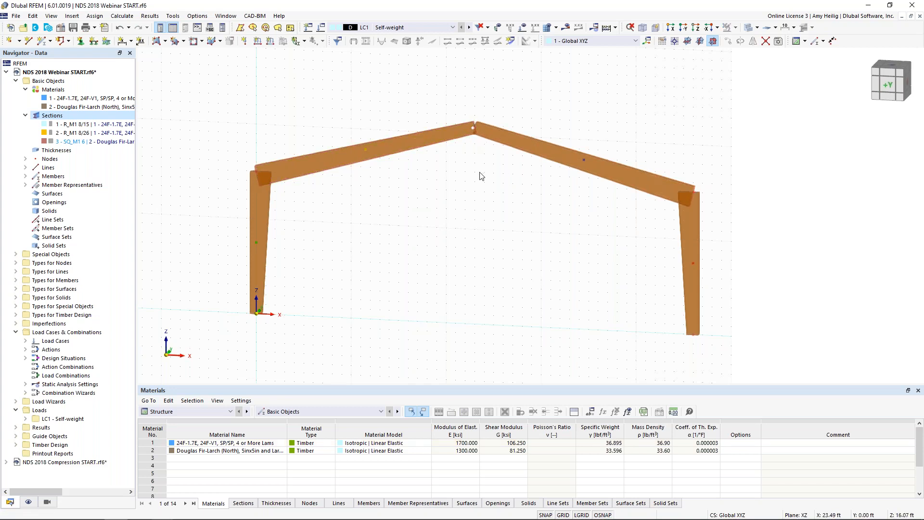
Step: Display the model as member lines instead of solid sections and hide the member representatives
left_click(747, 28)
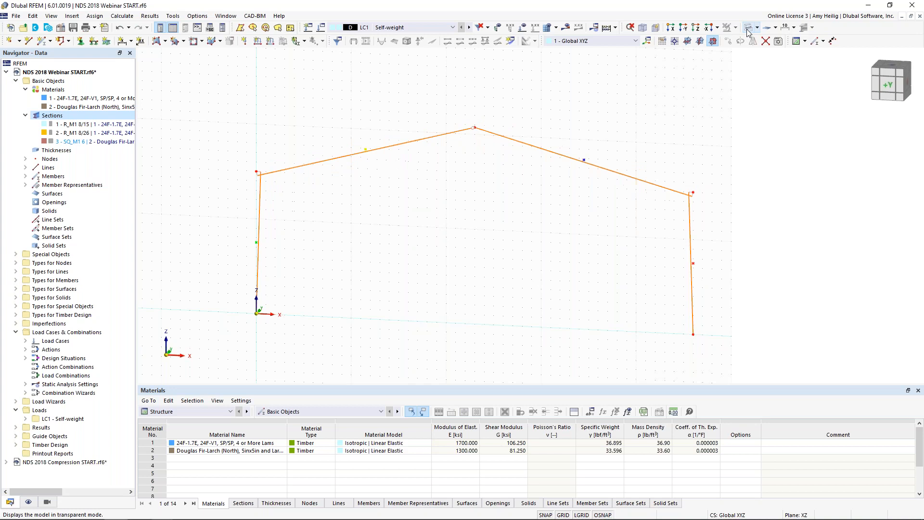
left_click(28, 502)
left_click(34, 106)
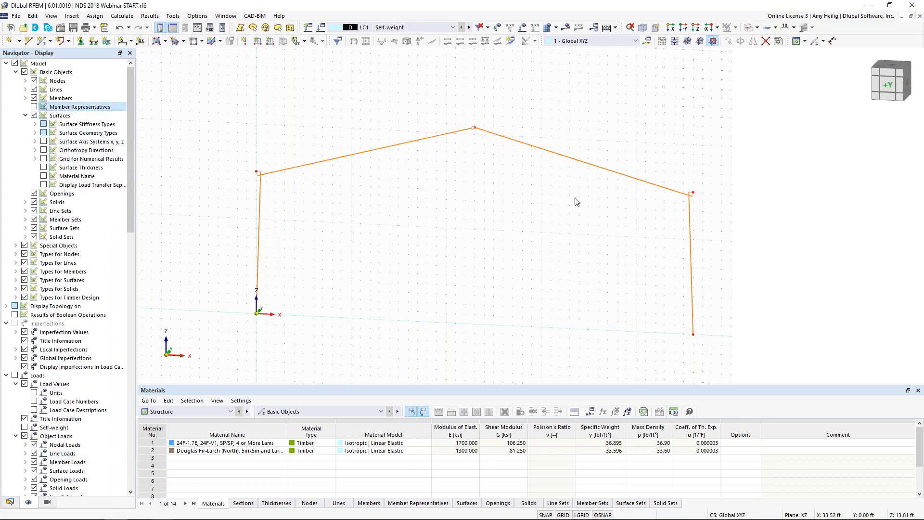
Step: Add 2 intermediate nodes to each of the two rafters as On Member nodes, without dividing the members
left_click(586, 166)
left_click(418, 141)
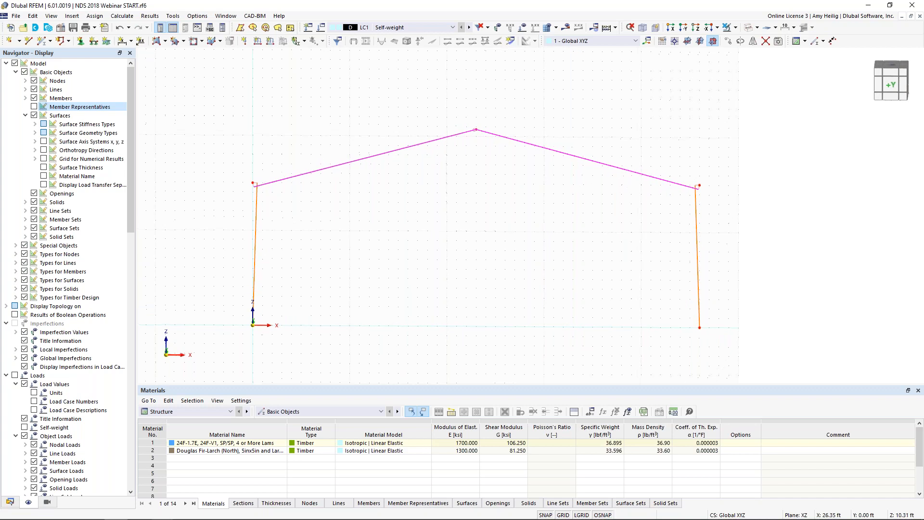
right_click(573, 156)
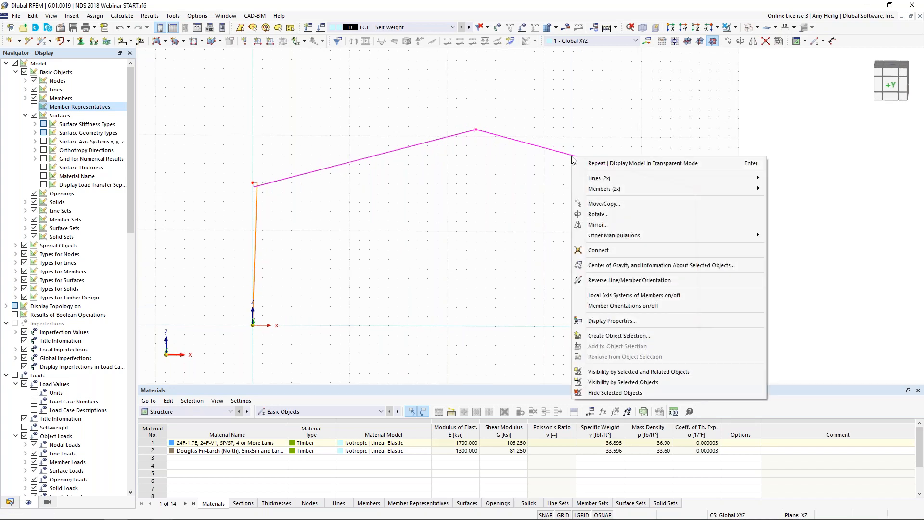
mouse_move(591, 189)
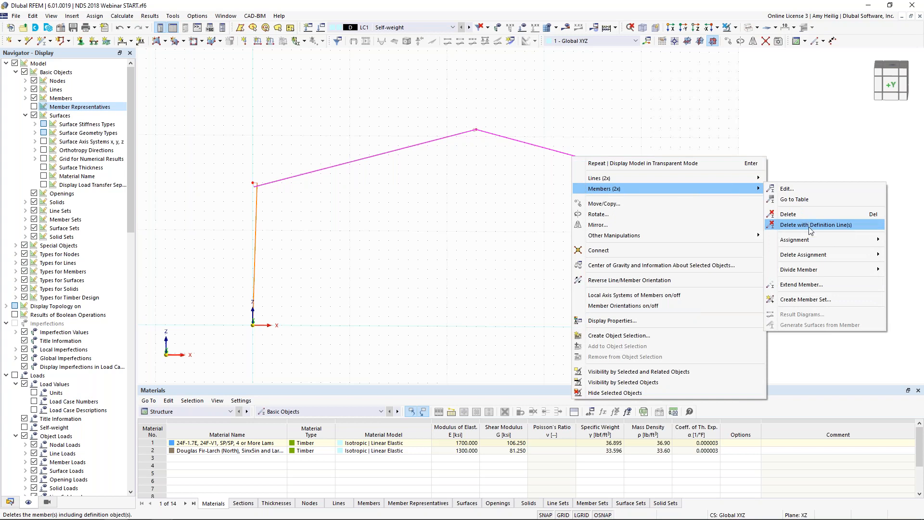
mouse_move(803, 272)
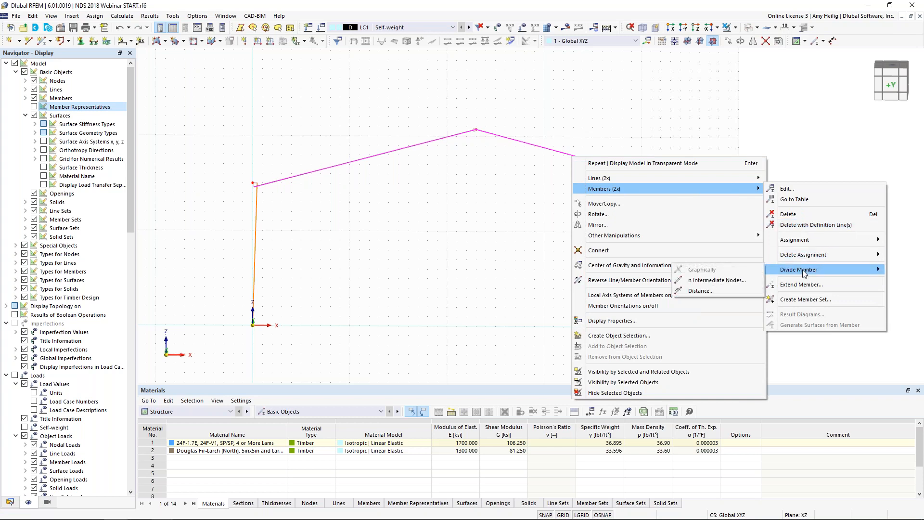
left_click(728, 284)
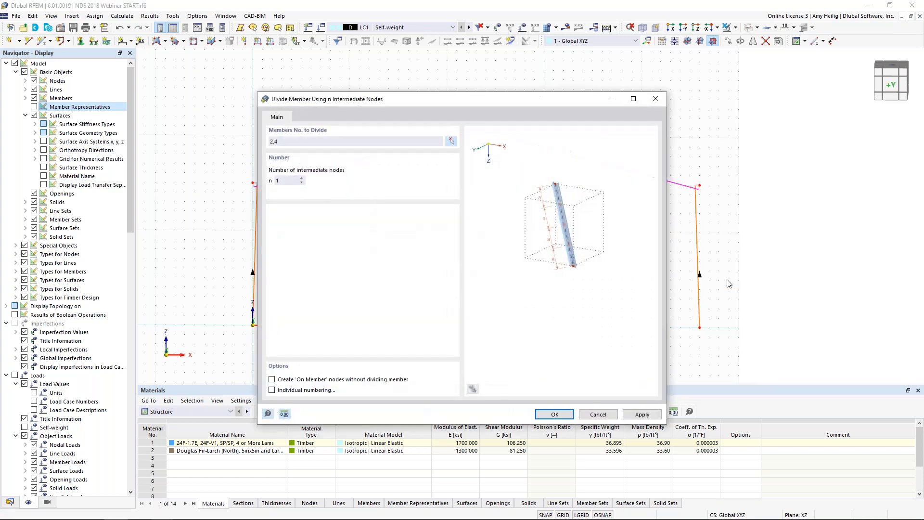
left_click(301, 178)
left_click(272, 379)
key("Return")
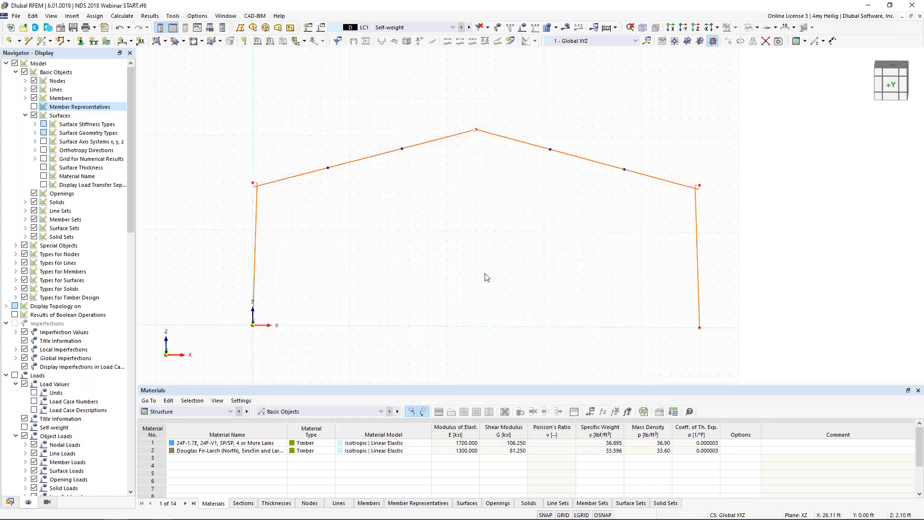
Step: Examine the node type options of node 7 on the rafter, keeping it as On Member
double_click(328, 169)
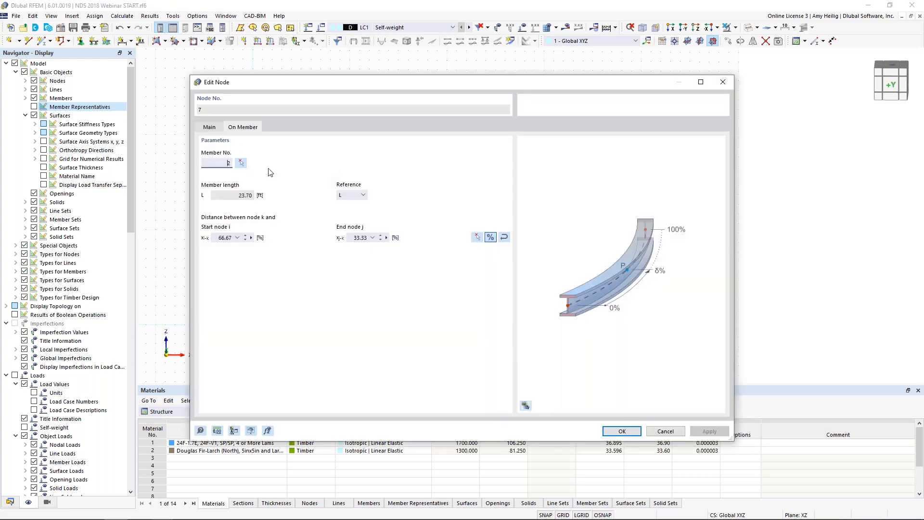
left_click(210, 127)
left_click(226, 164)
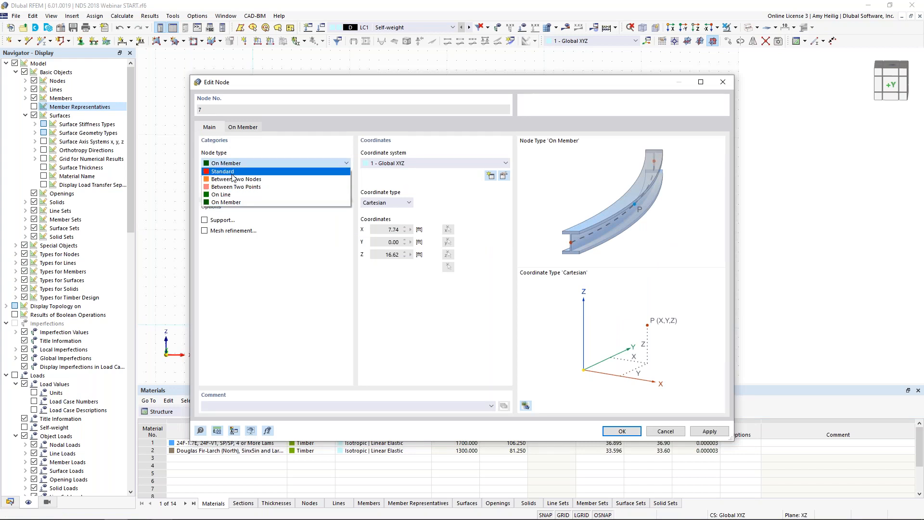
left_click(237, 202)
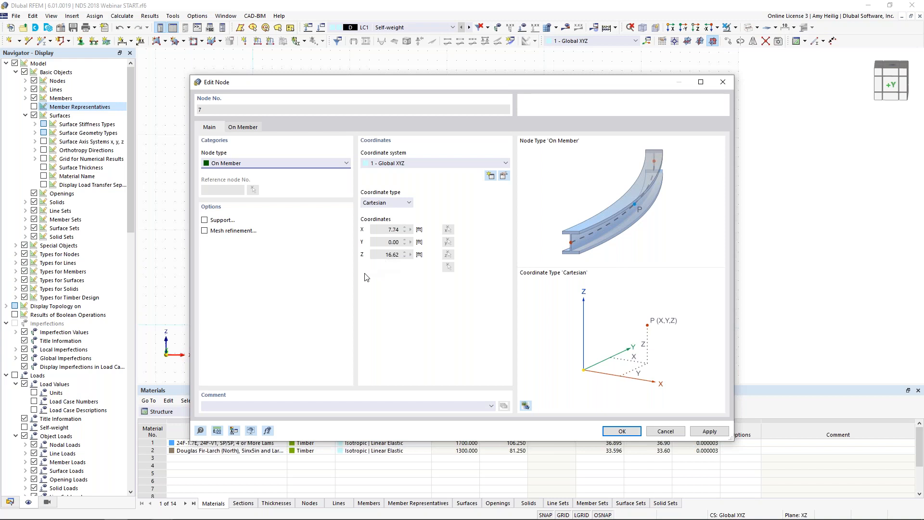
left_click(667, 431)
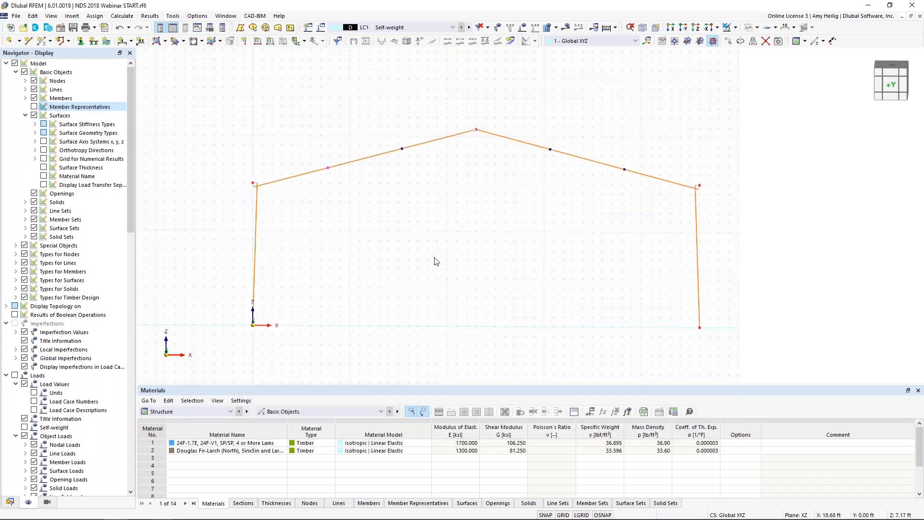
Step: Select the whole portal frame and set up 4 copies of it with a displacement along Y
left_click_drag(762, 270, 207, 107)
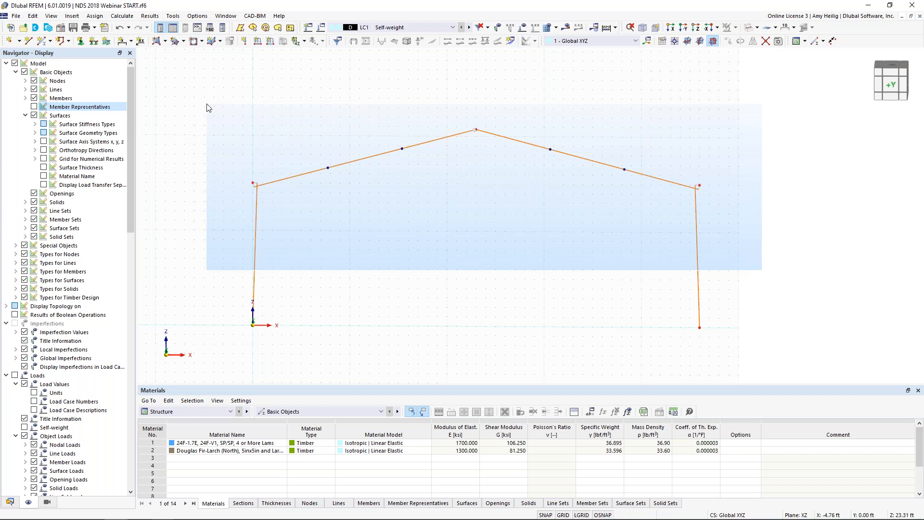
left_click_drag(206, 107, 207, 106)
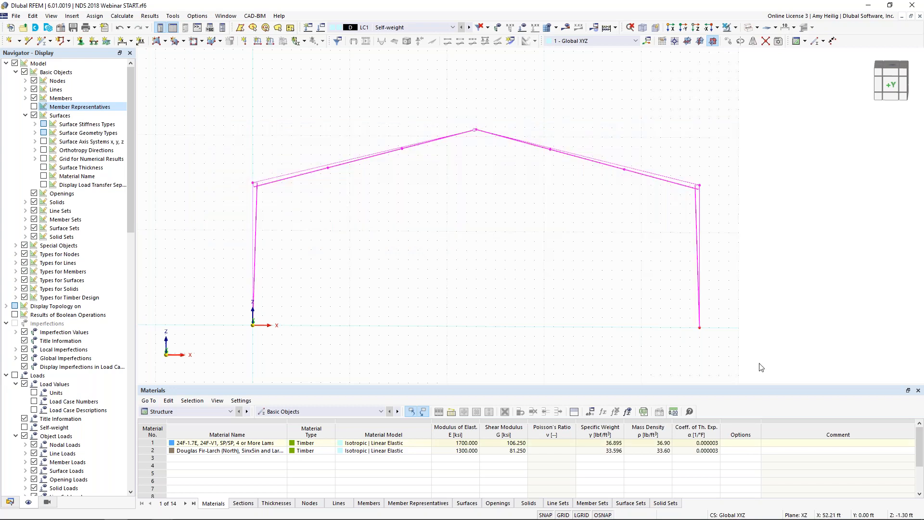
left_click(728, 42)
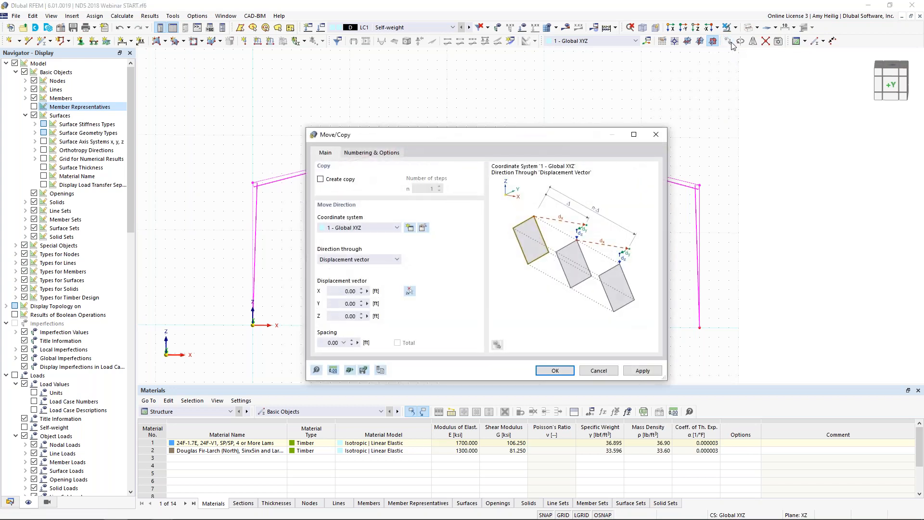
left_click(320, 179)
left_click(439, 187)
left_click(344, 304)
type("16")
Step: Enable step links that link nodes with members and set the template member's type to Truss
left_click(382, 154)
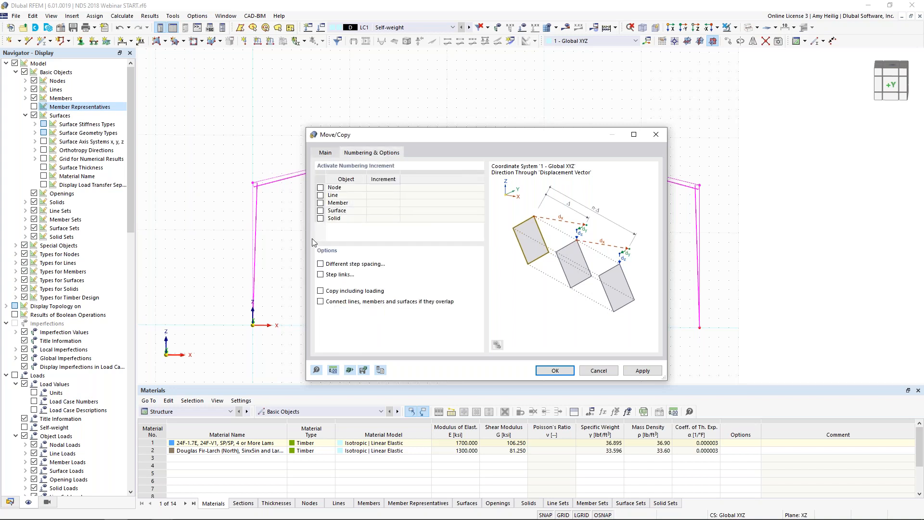
left_click(321, 275)
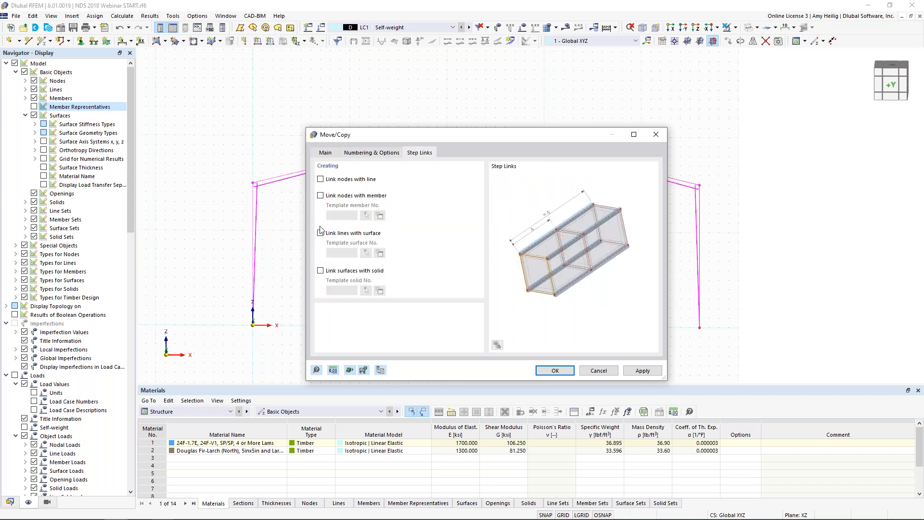
left_click(320, 196)
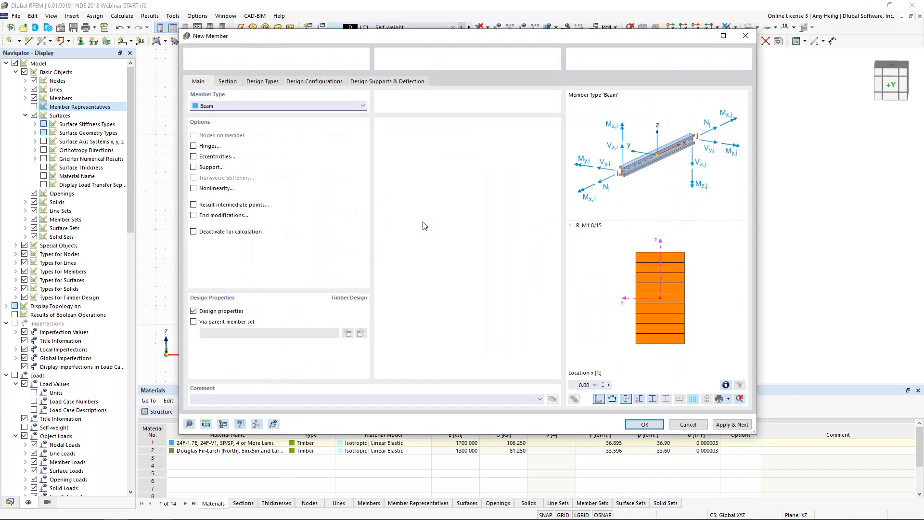
left_click(273, 109)
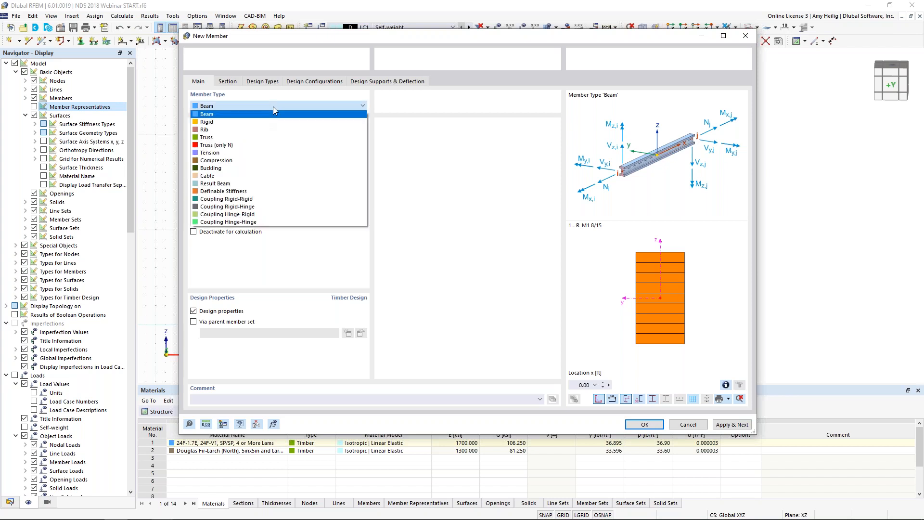
left_click(264, 138)
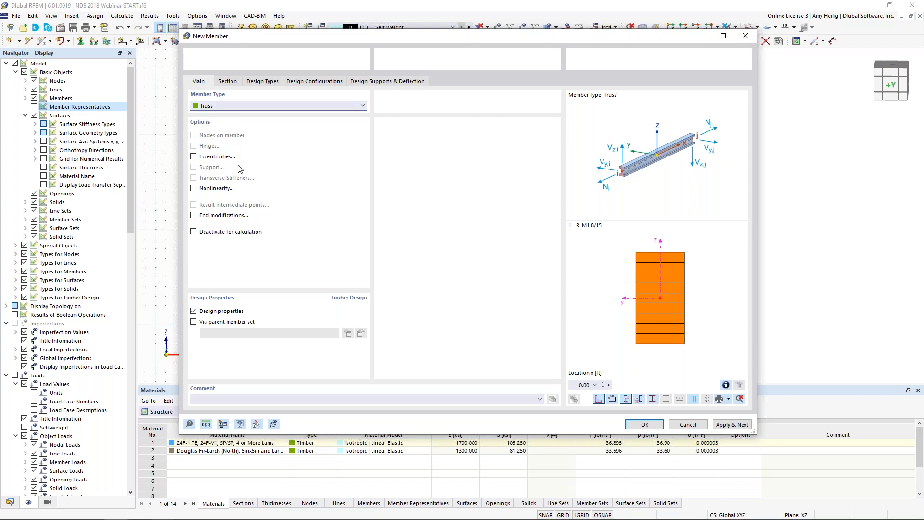
Step: Assign section 3 - SQ_M1 6 in Douglas Fir-Larch to the template member and create the linked frame copies
left_click(228, 81)
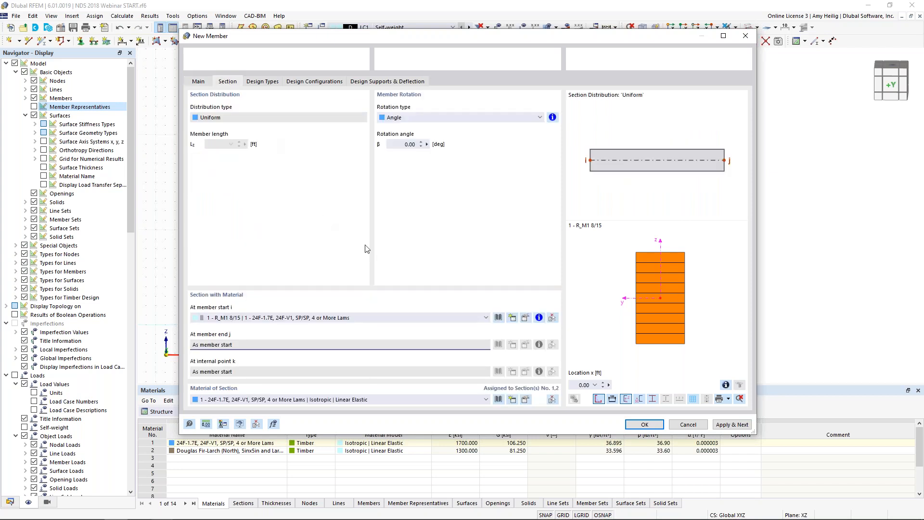
left_click(365, 317)
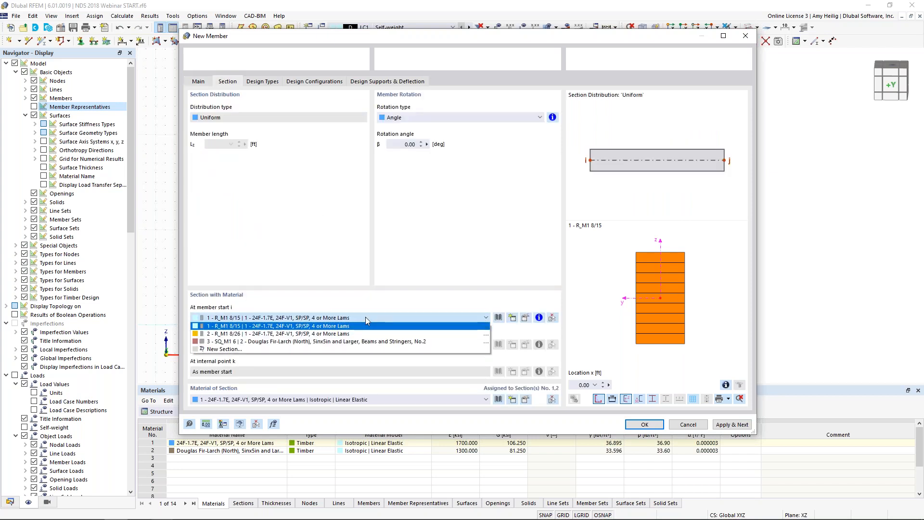
left_click(354, 341)
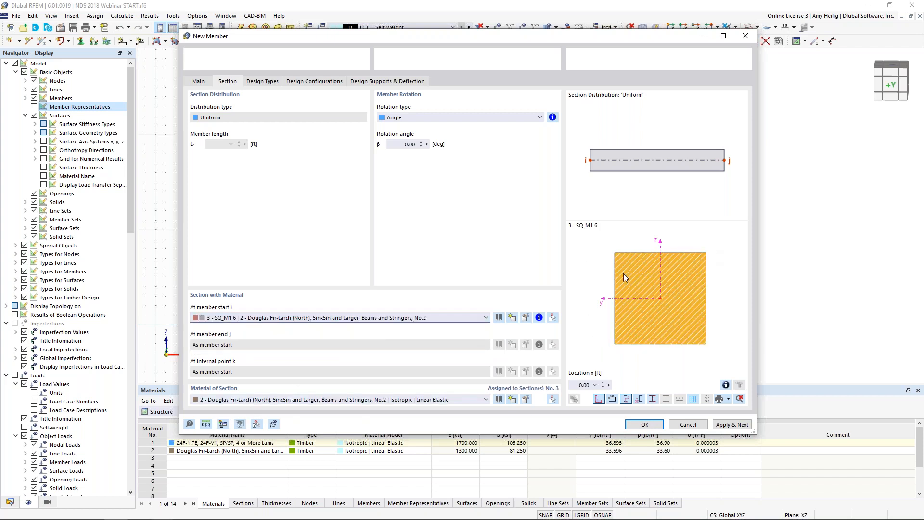
left_click(644, 424)
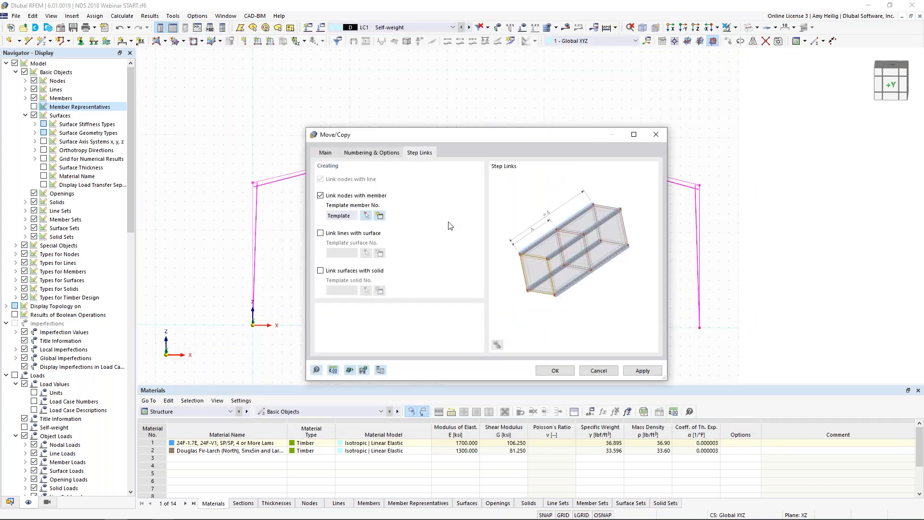
left_click(552, 371)
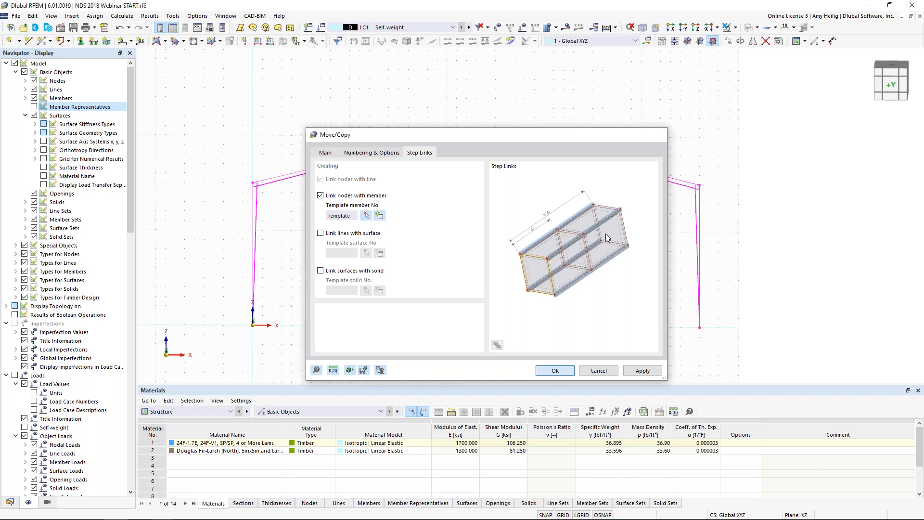
Step: Inspect the copied frames and linking members in solid display and return to the member line display
left_click(621, 230)
middle_click_drag(620, 230, 548, 240, "ctrl")
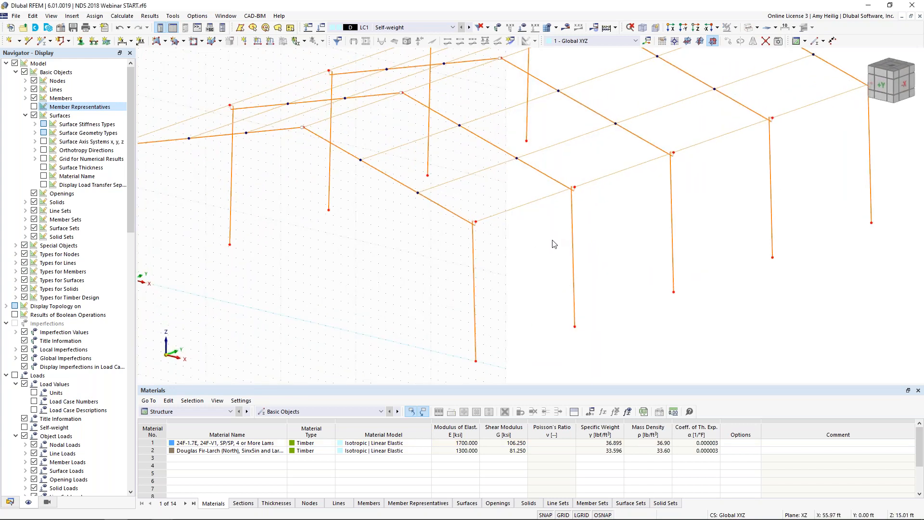
scroll(549, 244, "down", 3)
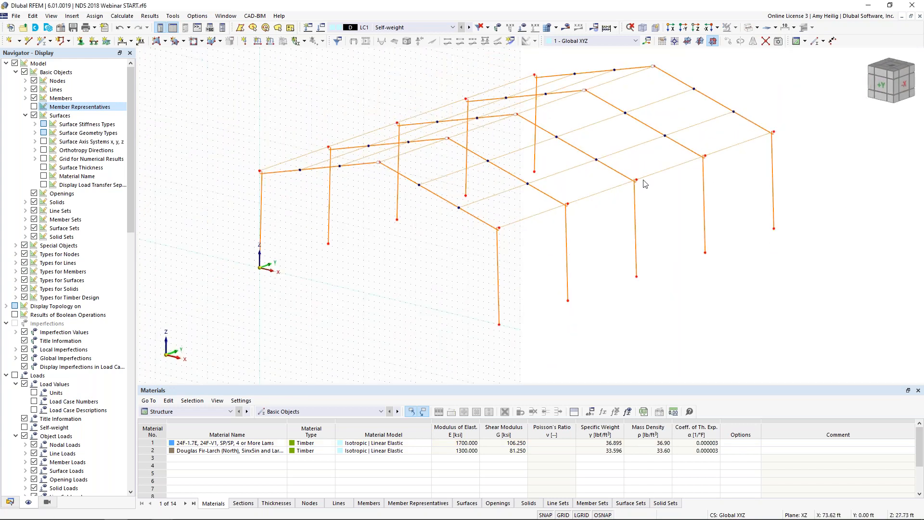
left_click(748, 28)
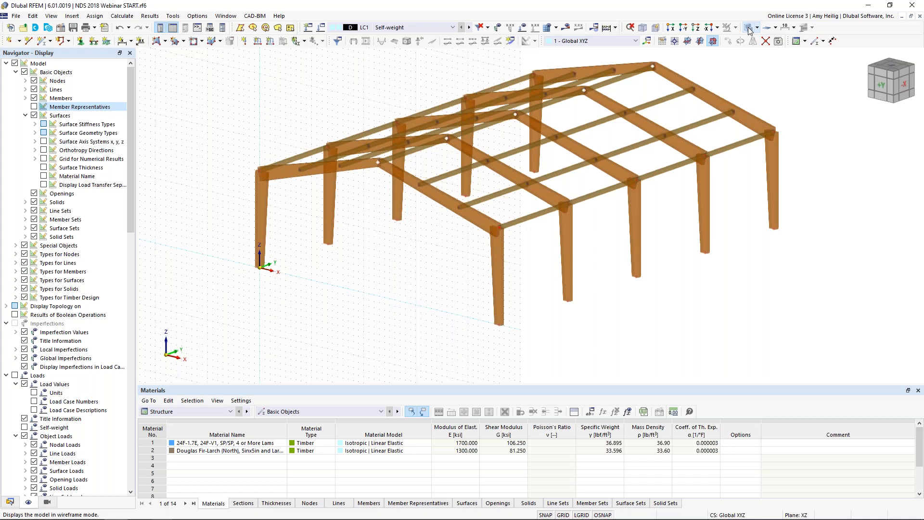
left_click(748, 28)
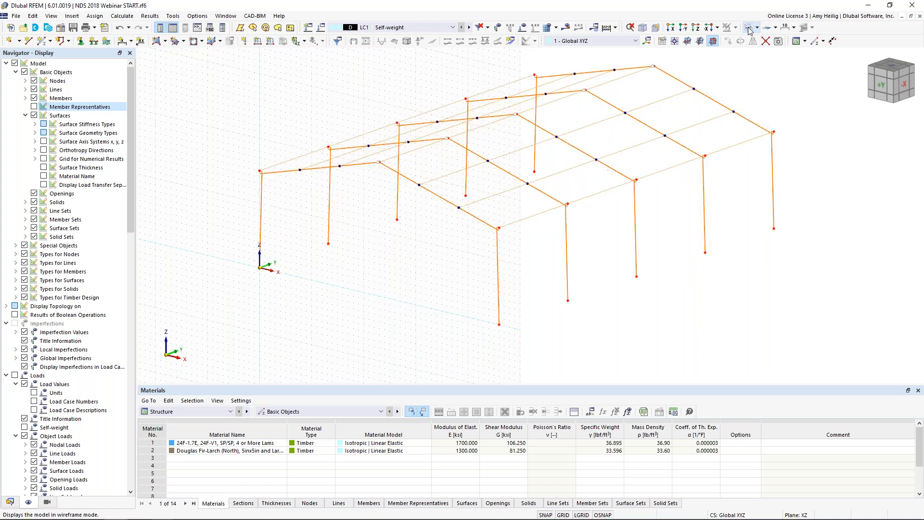
Step: Set the grid and work plane origin at node 6 on the first frame's rafter
middle_click_drag(421, 272, 462, 270, "ctrl")
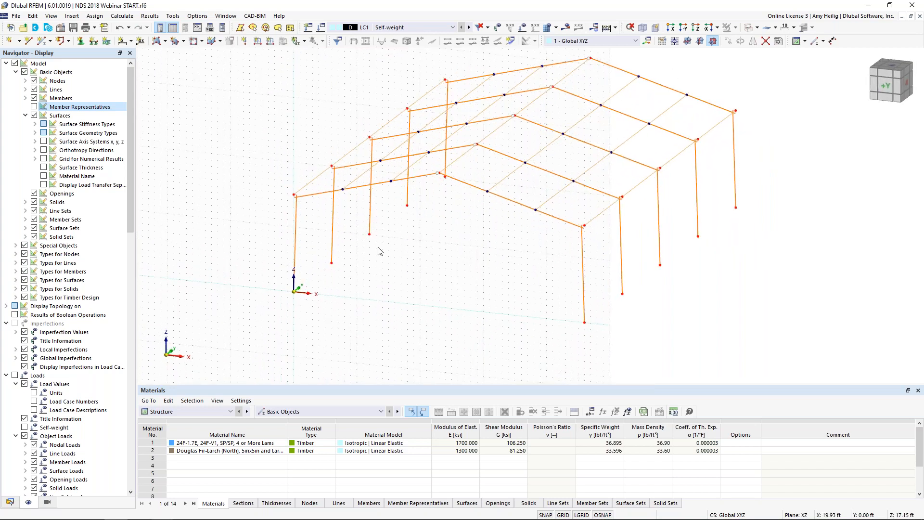
left_click(675, 41)
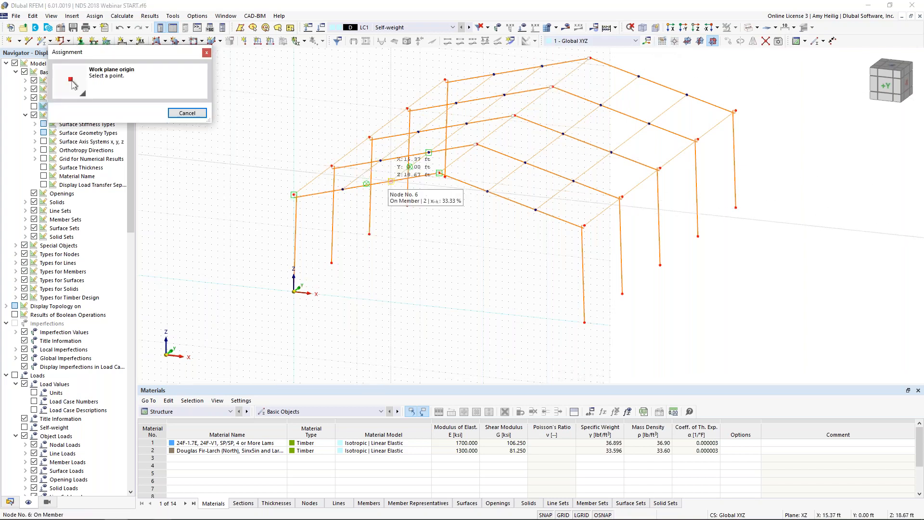
left_click(390, 182)
scroll(387, 233, "down", 2)
mouse_move(387, 232)
middle_mouse_down()
mouse_move(495, 207)
mouse_move(596, 210)
mouse_move(421, 233)
mouse_move(401, 224)
middle_mouse_up()
scroll(414, 218, "up", 3)
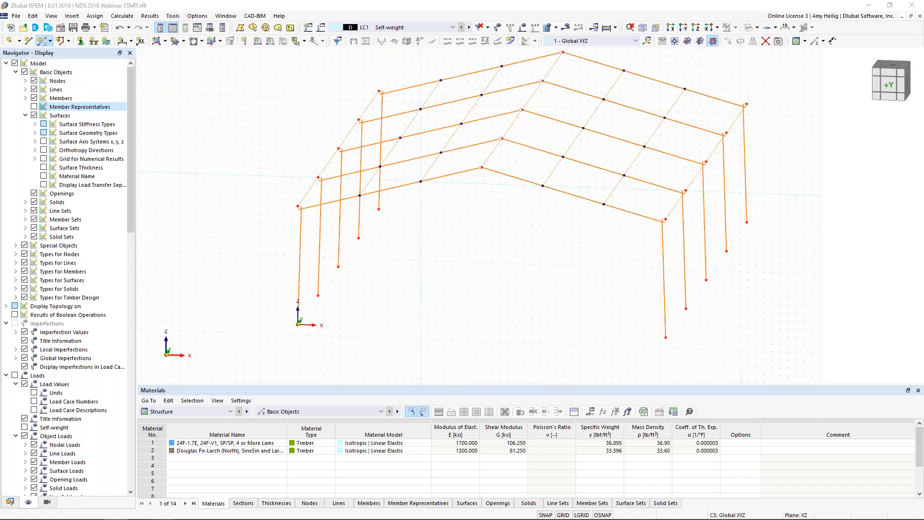
Step: Define a new Beam member with uniform section 1 - R_M1 8/15 and member hinge 1 assigned at its end j
left_click(43, 42)
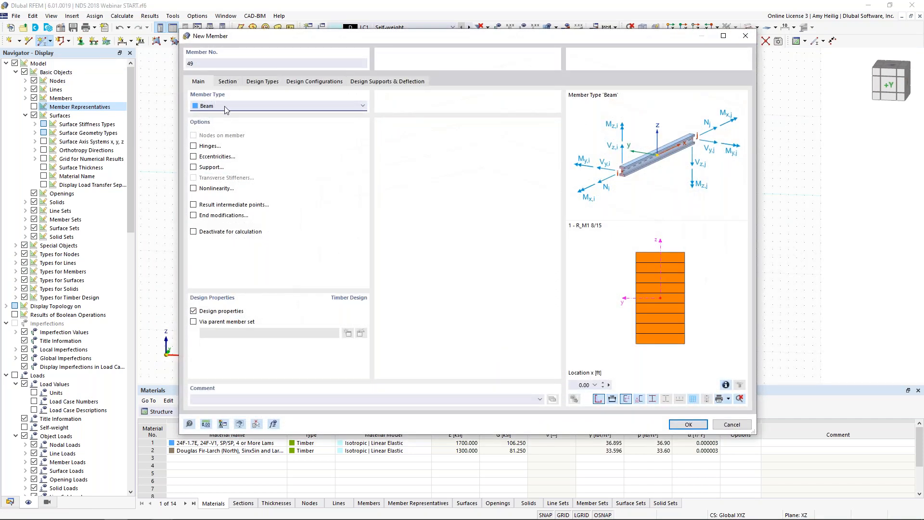
left_click(194, 146)
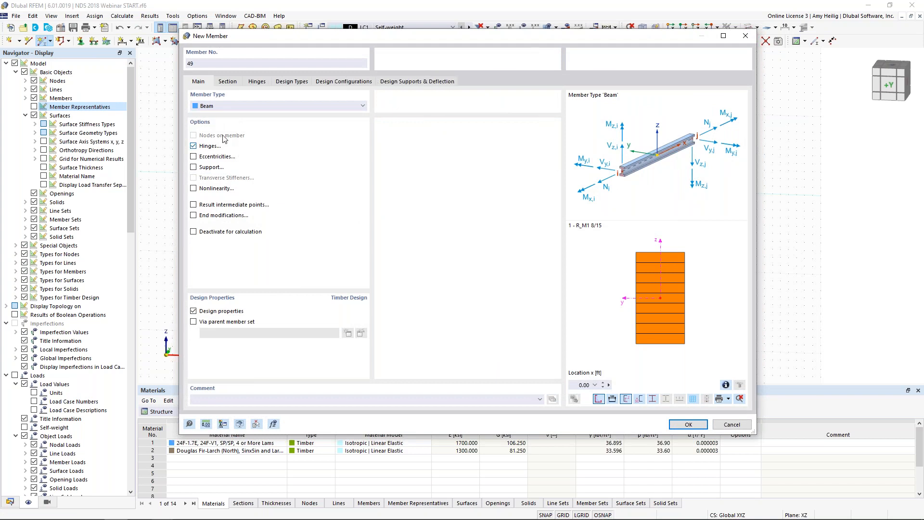
left_click(228, 81)
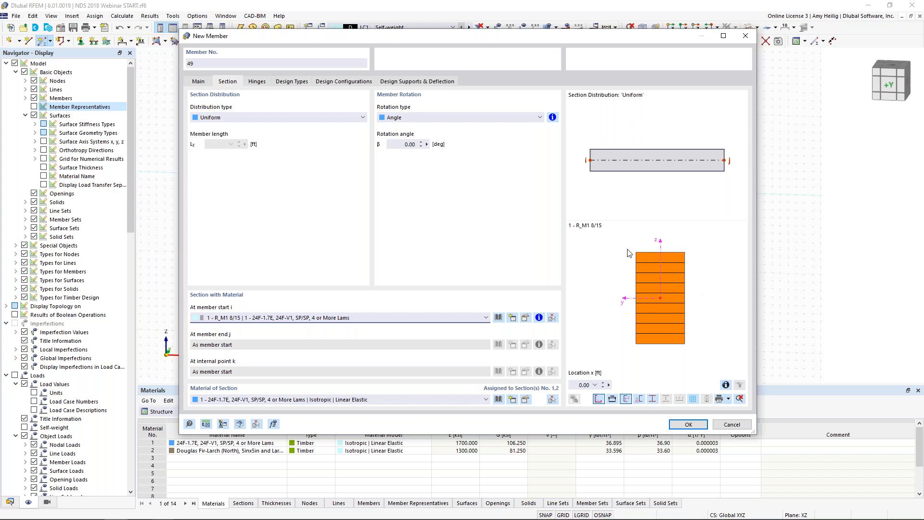
left_click(257, 82)
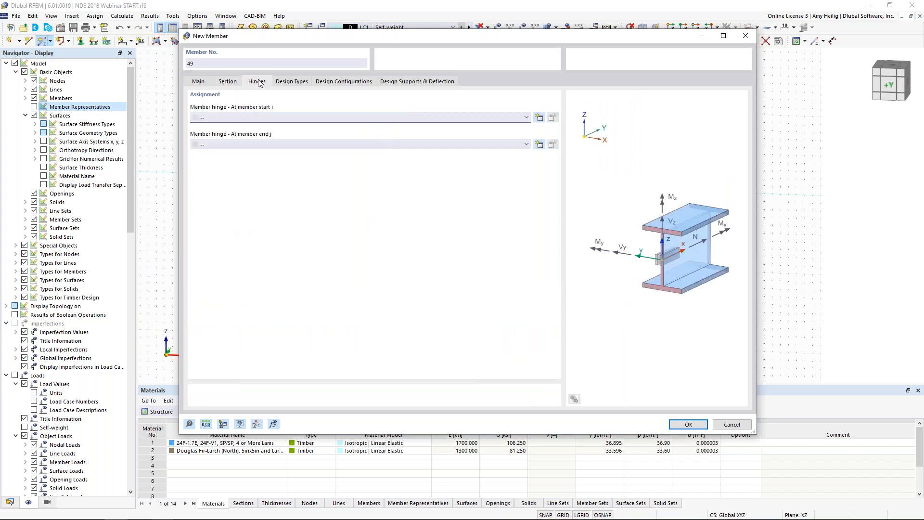
left_click(243, 145)
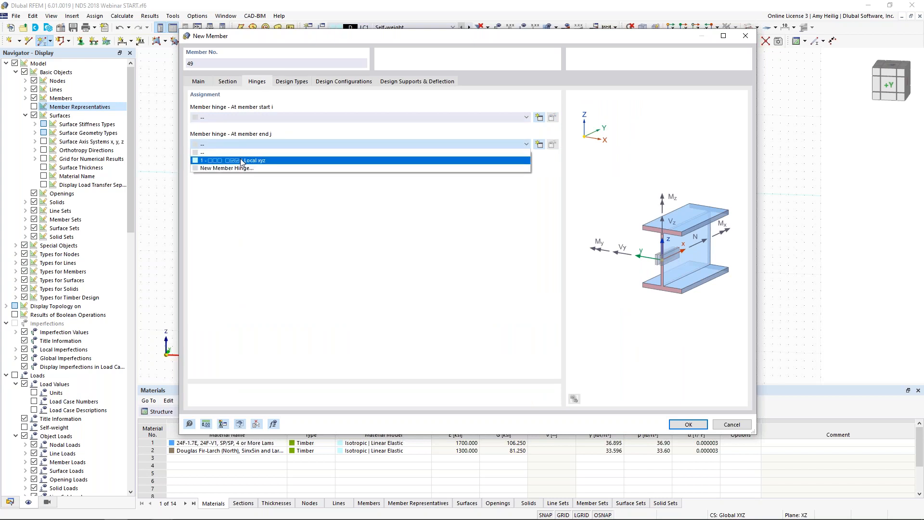
left_click(241, 160)
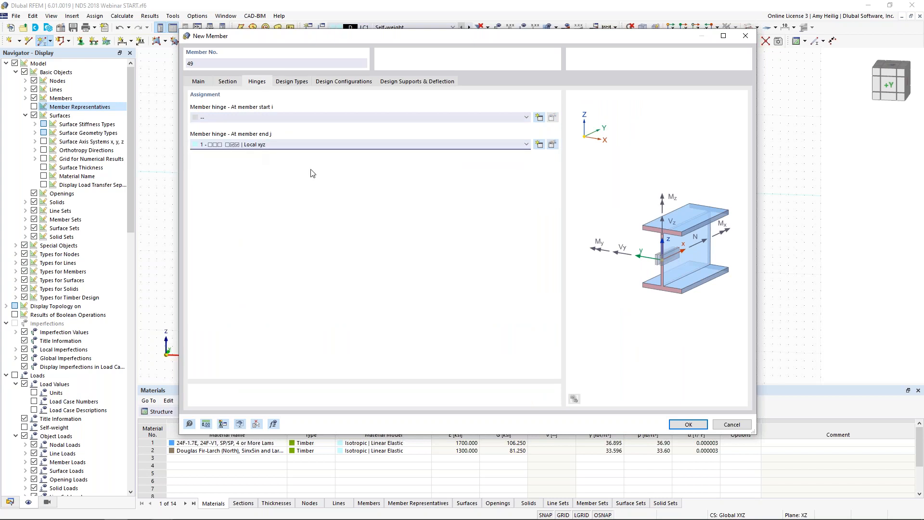
left_click(683, 425)
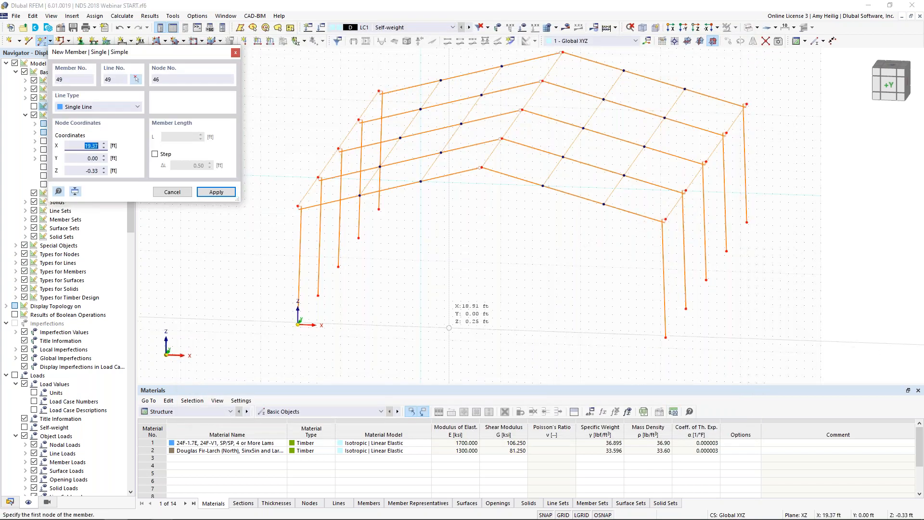
Step: Draw a vertical column about 19 ft long up to node 6 on the first frame's rafter and set its base node's Z coordinate to 0
left_click(420, 331)
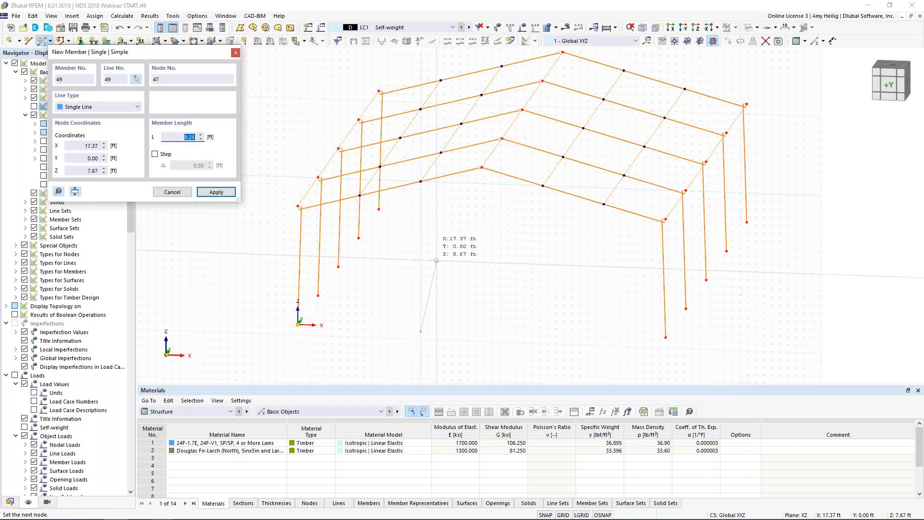
left_click(420, 182)
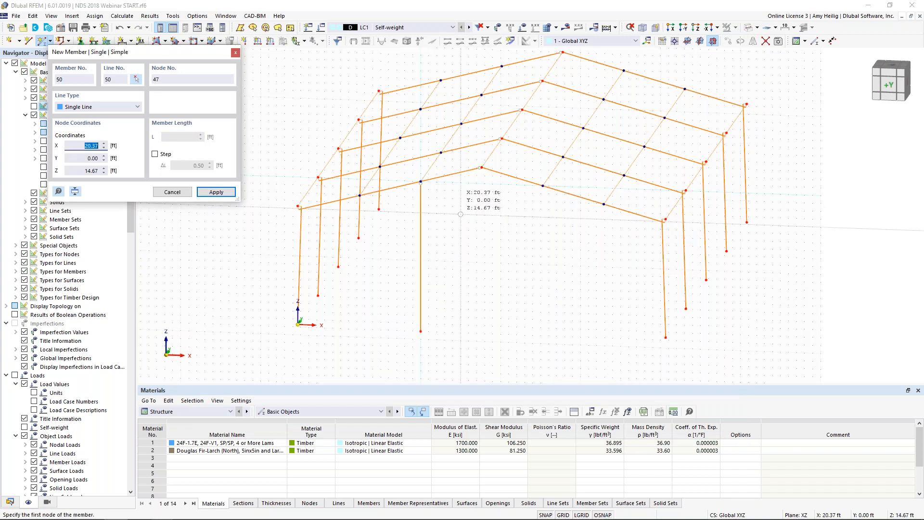
key("Escape")
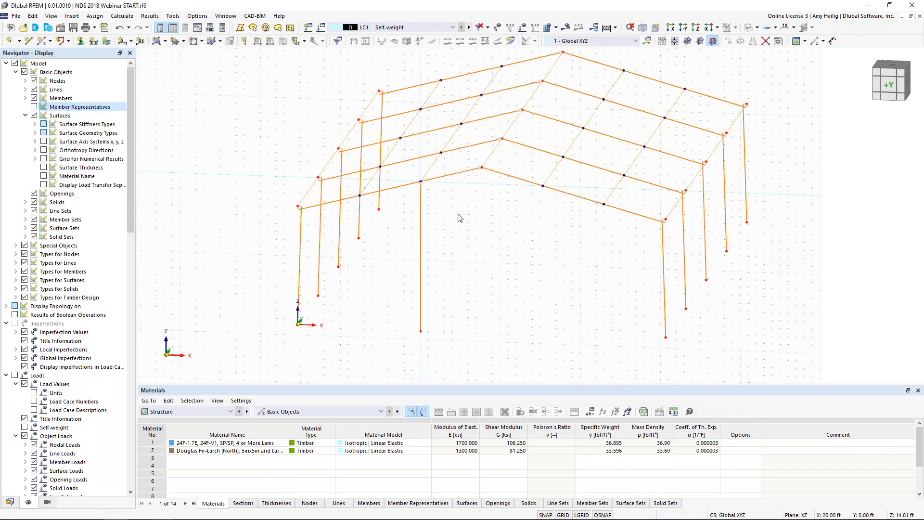
double_click(421, 332)
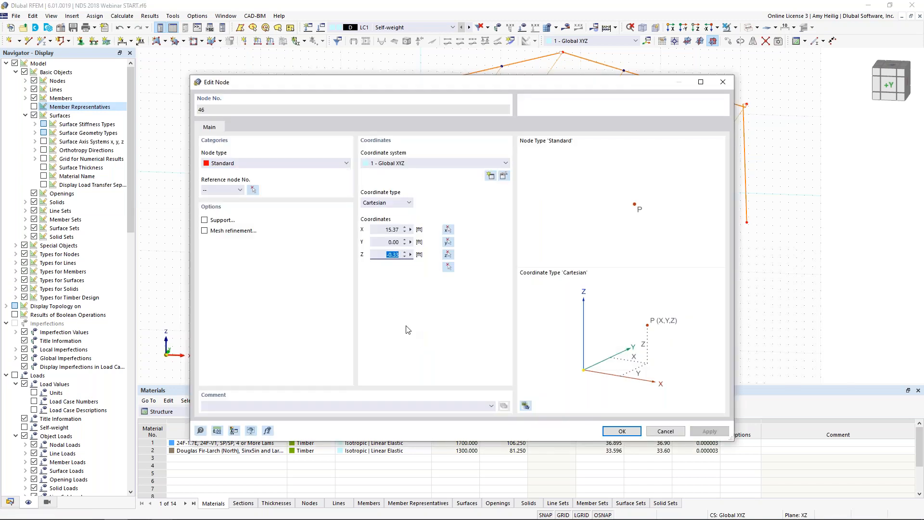
type("0")
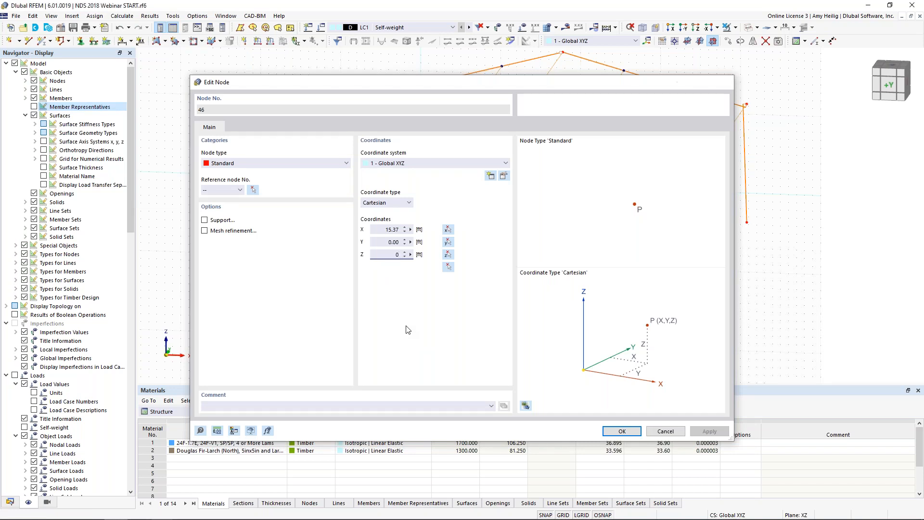
key("Return")
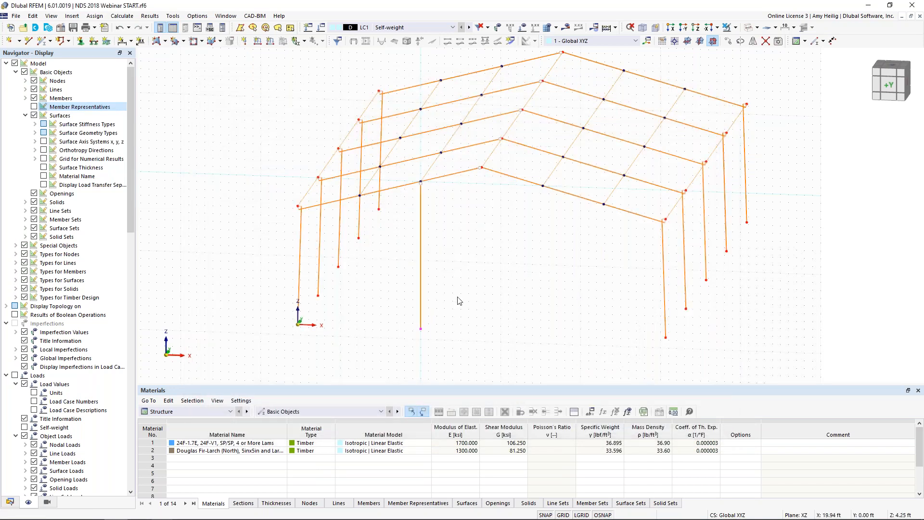
Step: Copy the new end-wall column to the matching intermediate node on the opposite rafter of the first frame
middle_click_drag(457, 301, 467, 254, "ctrl")
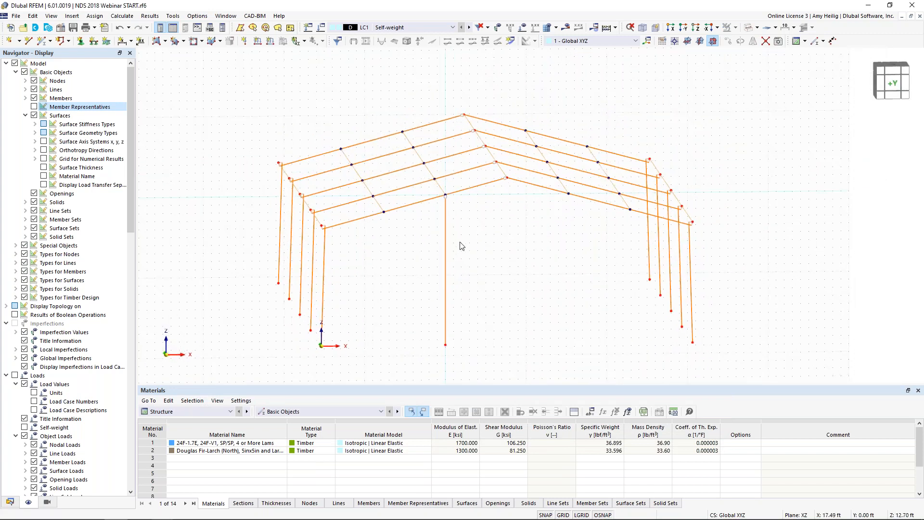
left_click_drag(474, 290, 420, 262)
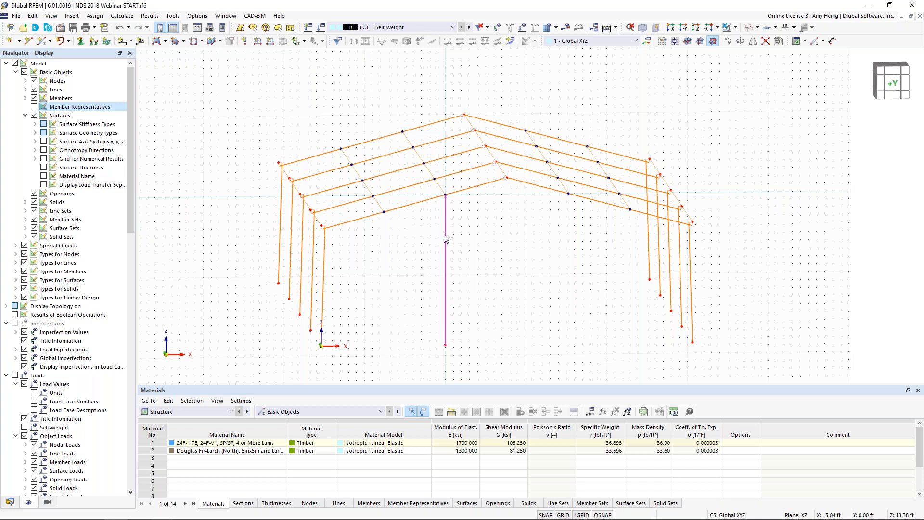
left_click_drag(445, 195, 568, 197, "ctrl")
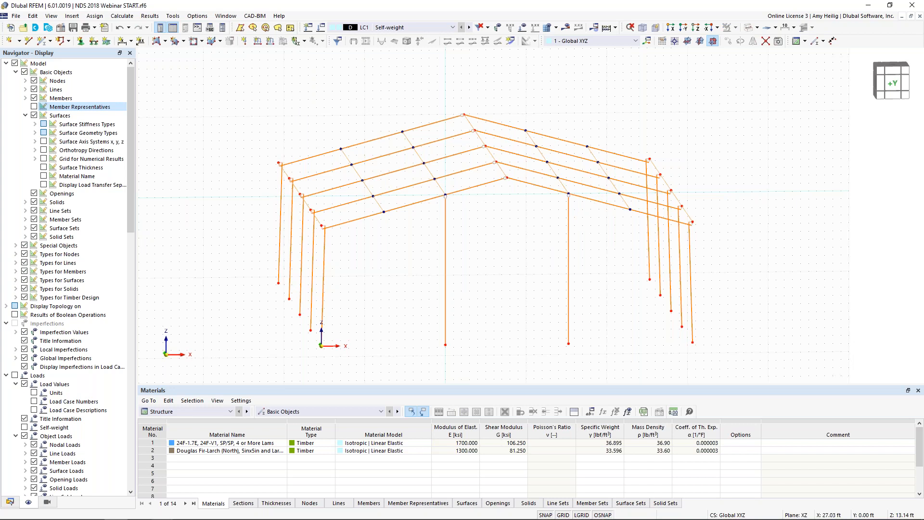
scroll(525, 249, "down", 1)
middle_click_drag(526, 250, 521, 216)
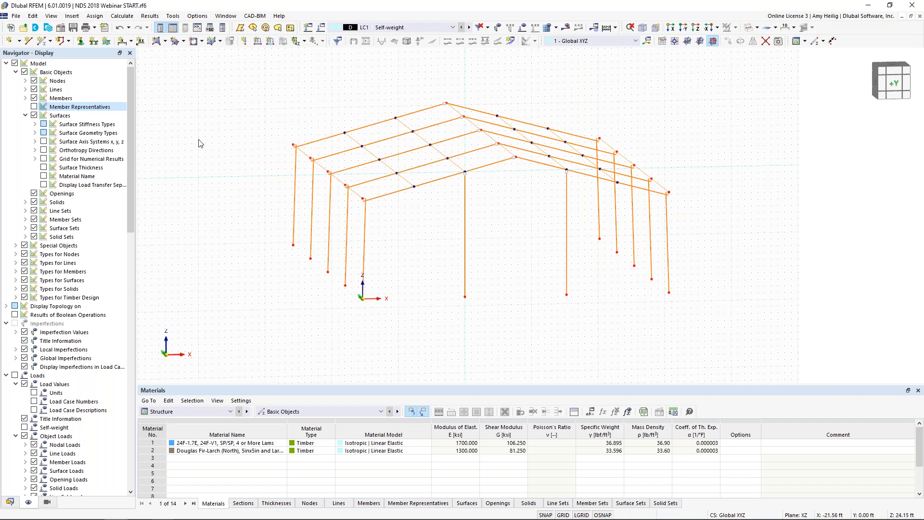
Step: Define a new Truss member with section 3 - SQ_M1 6 in Douglas Fir-Larch
left_click(41, 42)
left_click(205, 107)
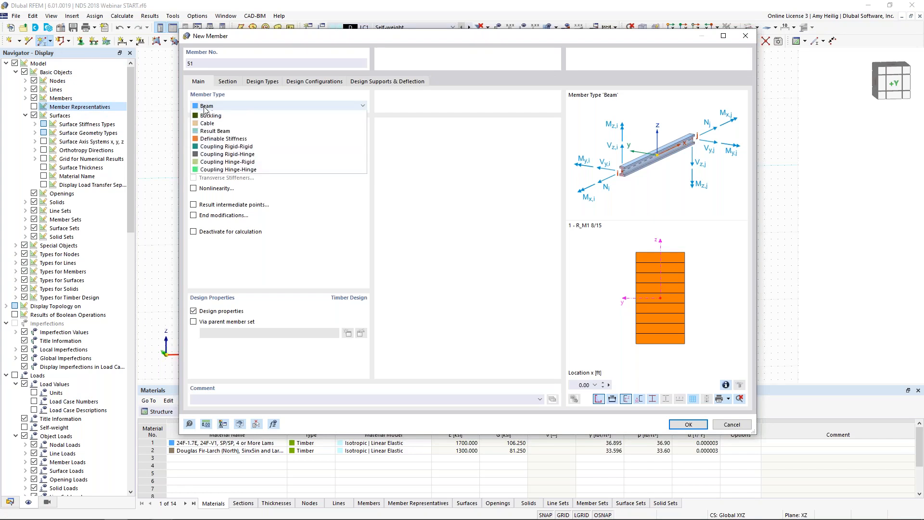
left_click(210, 137)
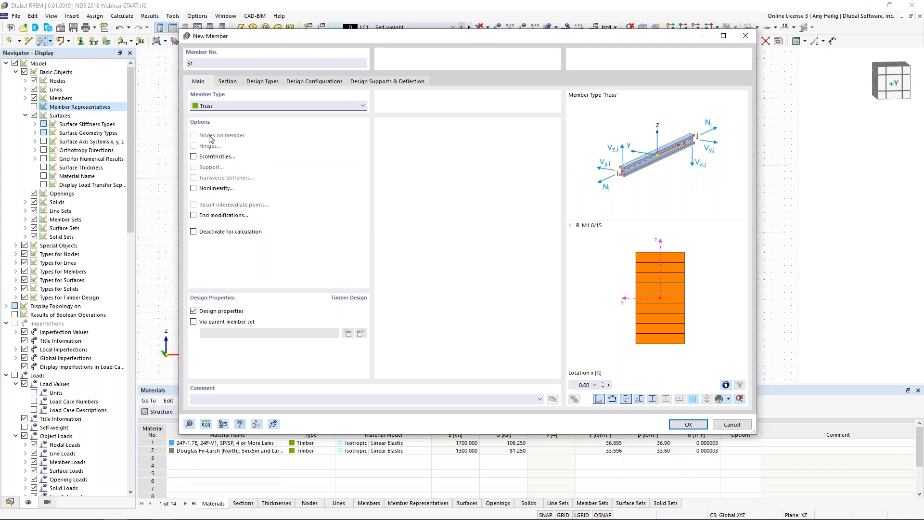
left_click(231, 82)
left_click(283, 318)
left_click(442, 331)
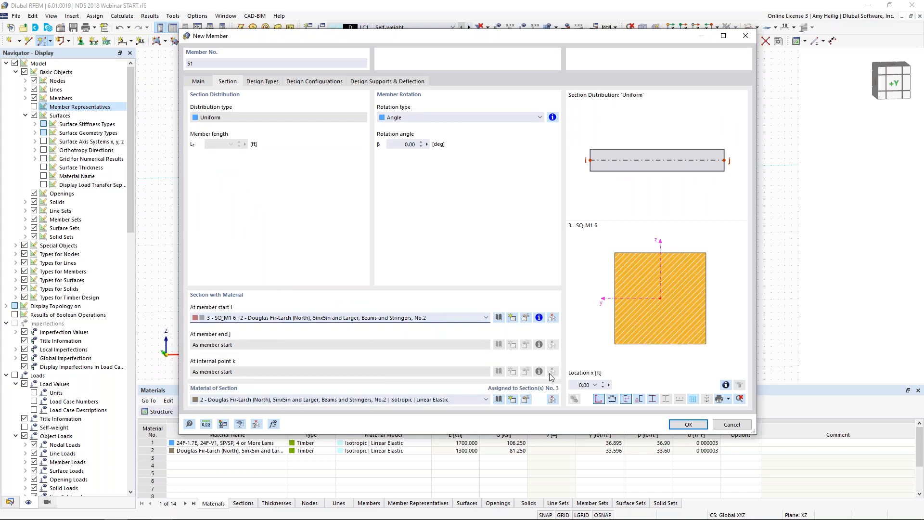
left_click(688, 424)
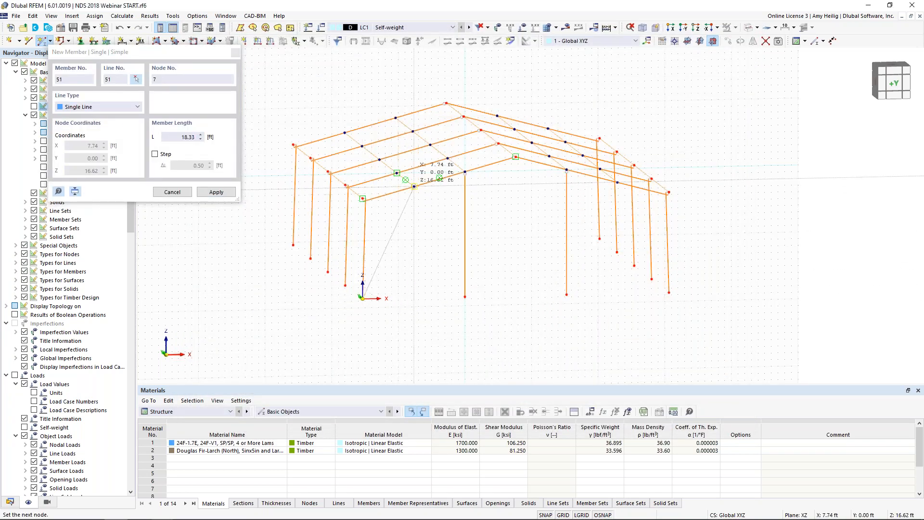
Step: Draw two inverted-V brace pairs in the first frame's end wall, joining the outer and inner column bases to rafter nodes 7 and 9
left_click(414, 186)
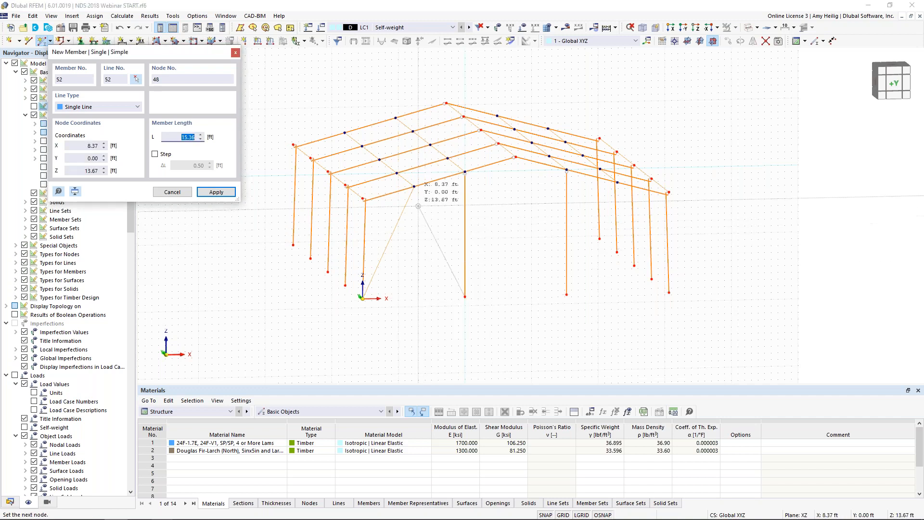
left_click(465, 295)
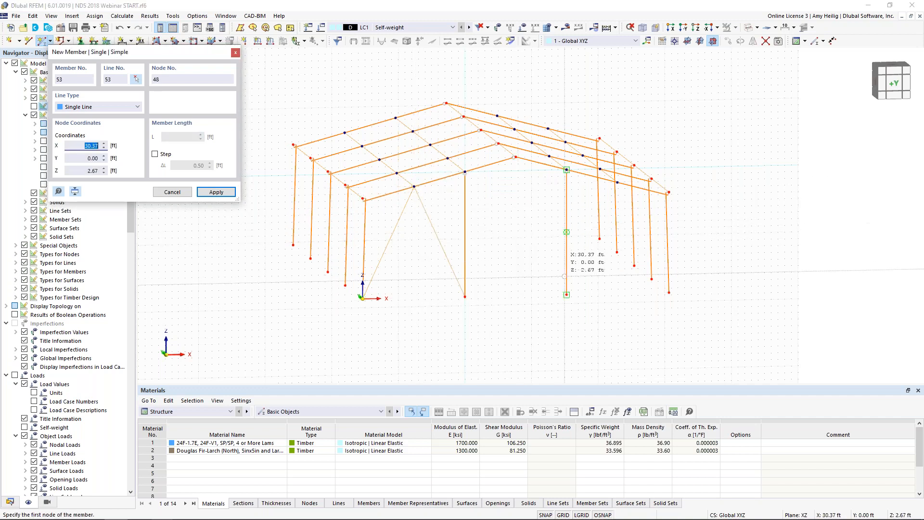
left_click(566, 294)
middle_click_drag(596, 237, 577, 242, "ctrl")
left_click(585, 188)
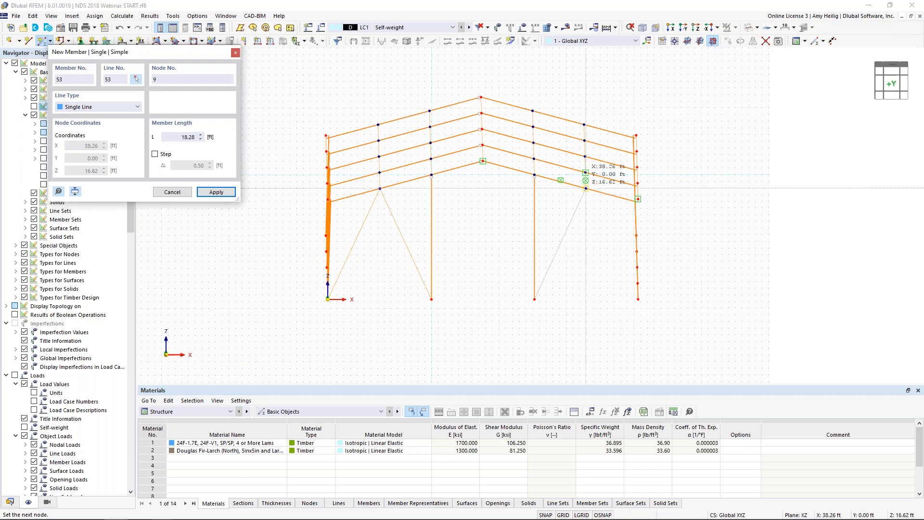
left_click(638, 299)
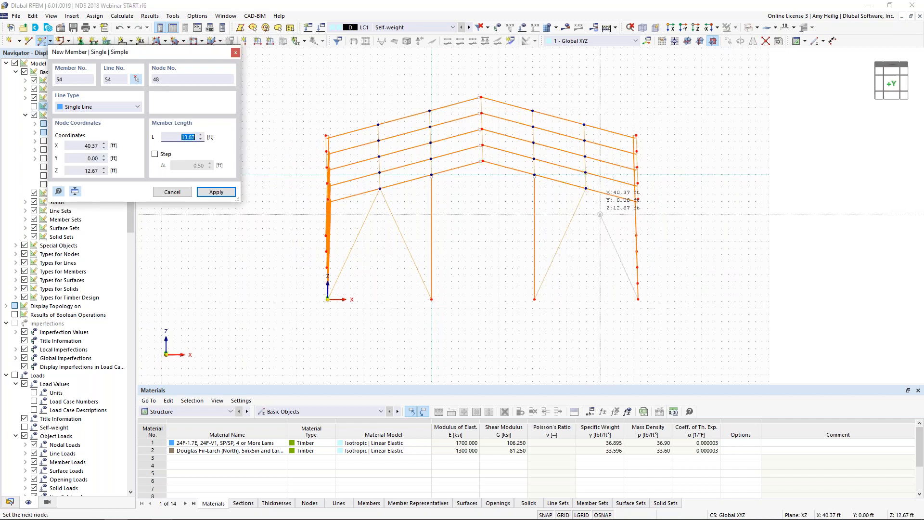
left_click(586, 188)
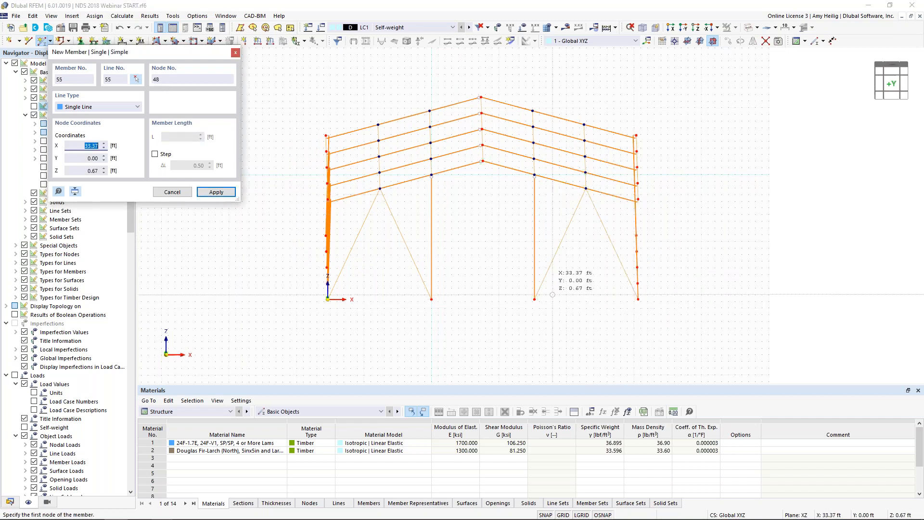
Step: Draw an inverted-V brace in the side wall between the third and fourth frames, from both column bases to the eave member's midpoint
middle_click_drag(687, 268, 437, 286, "ctrl")
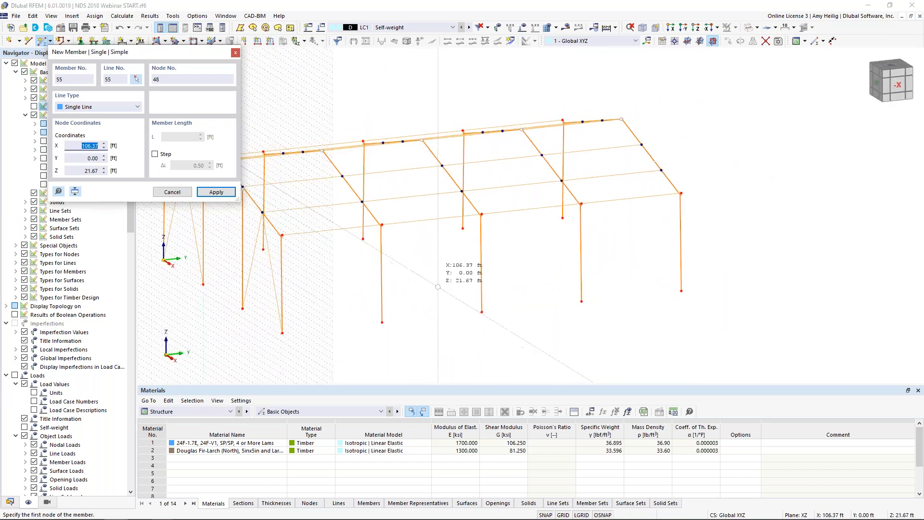
left_click(481, 311)
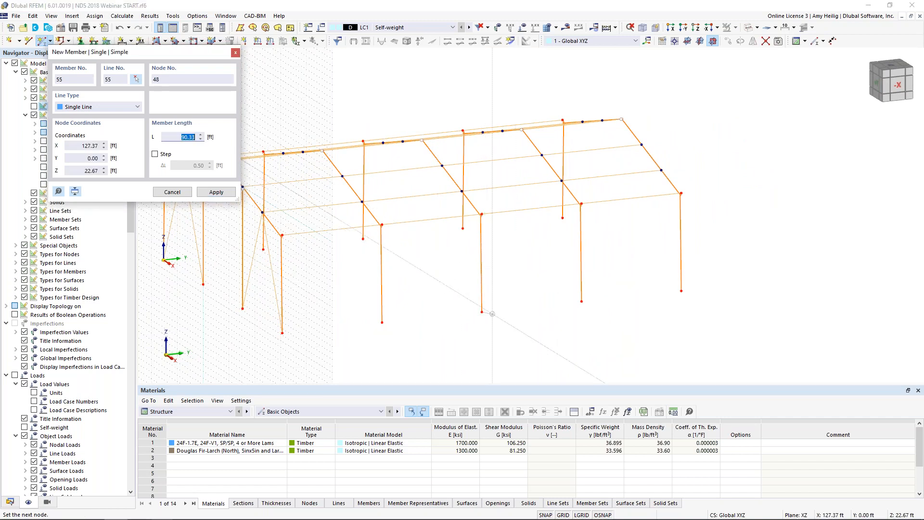
left_click(531, 208)
left_click(581, 300)
left_click(531, 209)
Step: Draw zigzag roof braces between the third and fourth frames, from the third frame's eave through intermediate rafter nodes to the fourth frame's ridge
middle_click_drag(525, 236, 522, 260, "ctrl")
left_click(491, 244)
left_click(566, 192)
left_click(566, 193)
left_click(446, 180)
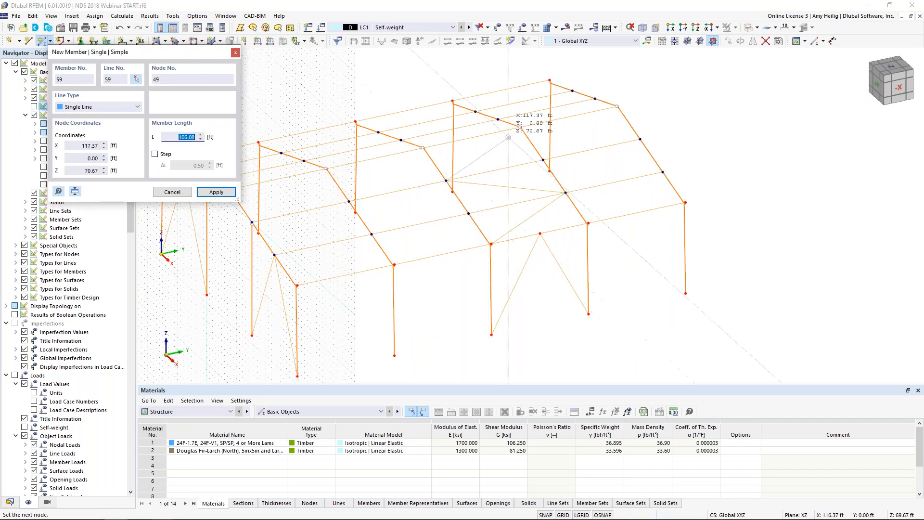
left_click(519, 127)
key("Escape")
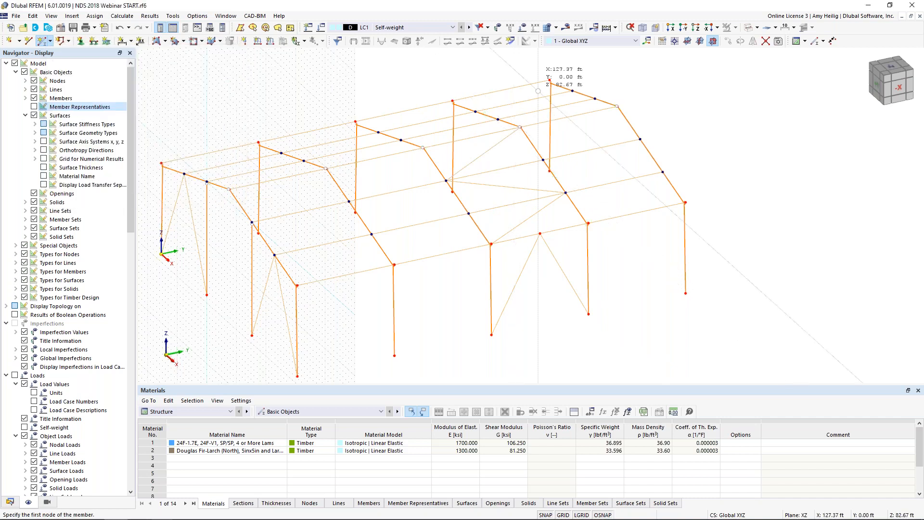
right_click(538, 91)
key("Escape")
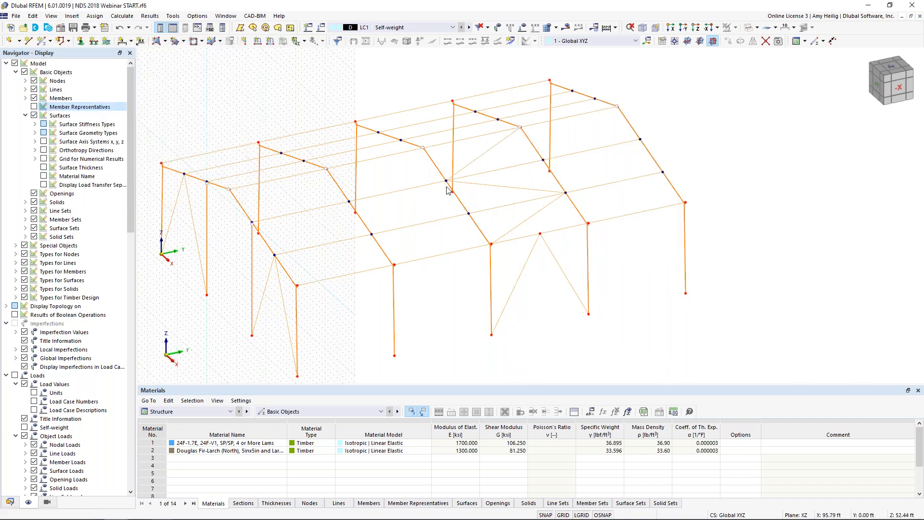
Step: Mirror a copy of the side-wall and roof braces about the YZ plane through the fourth frame's ridge node at X 23.00, Y 48.00, Z 20.73 ft
scroll(446, 193, "up", 5)
scroll(675, 198, "up", 2)
scroll(675, 198, "down", 5)
scroll(346, 373, "up", 5)
scroll(291, 299, "down", 5)
scroll(568, 306, "up", 2)
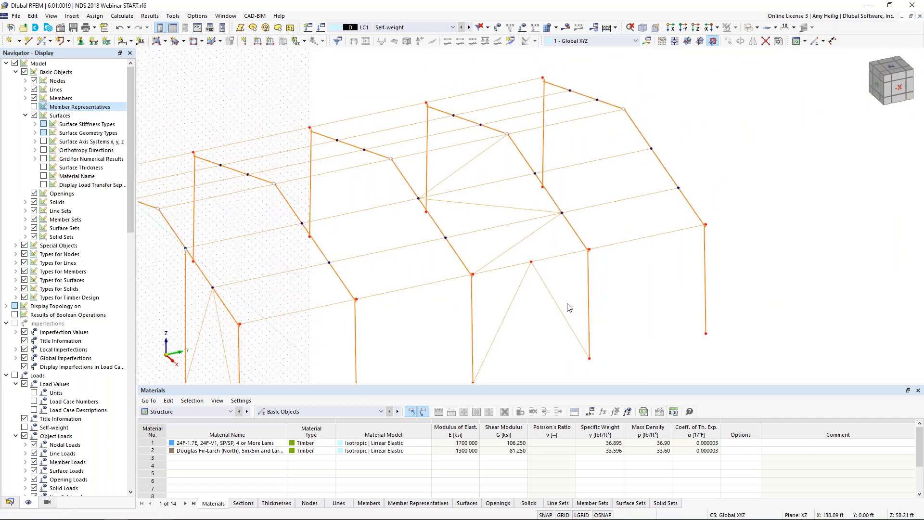
left_click(516, 289)
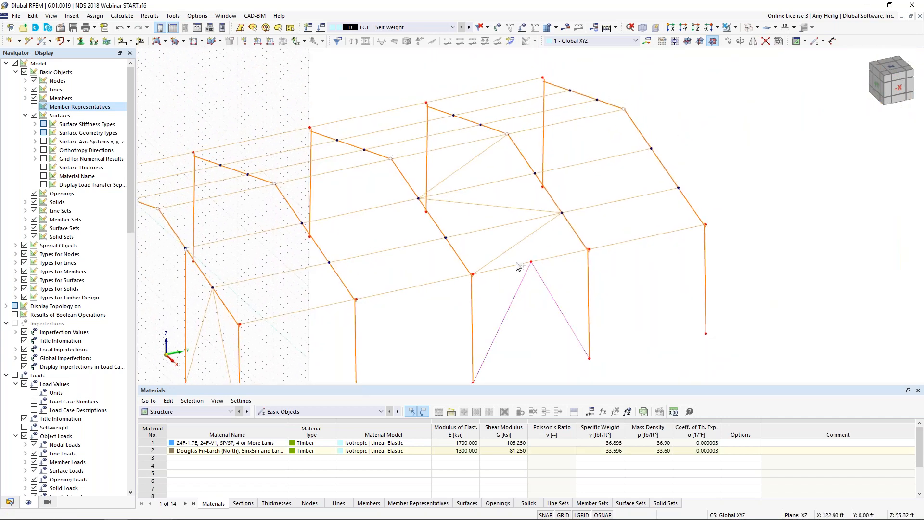
left_click(514, 210, "ctrl")
left_click(466, 169, "ctrl")
left_click(753, 41)
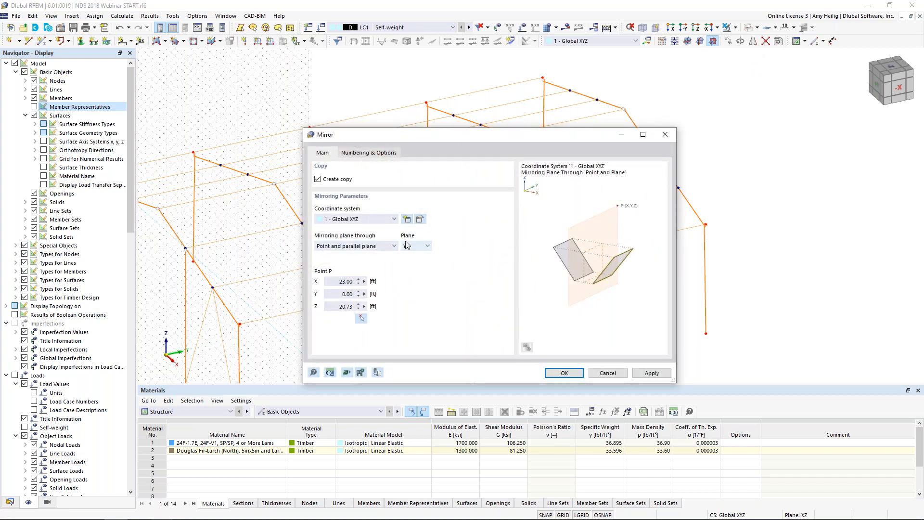
left_click(360, 318)
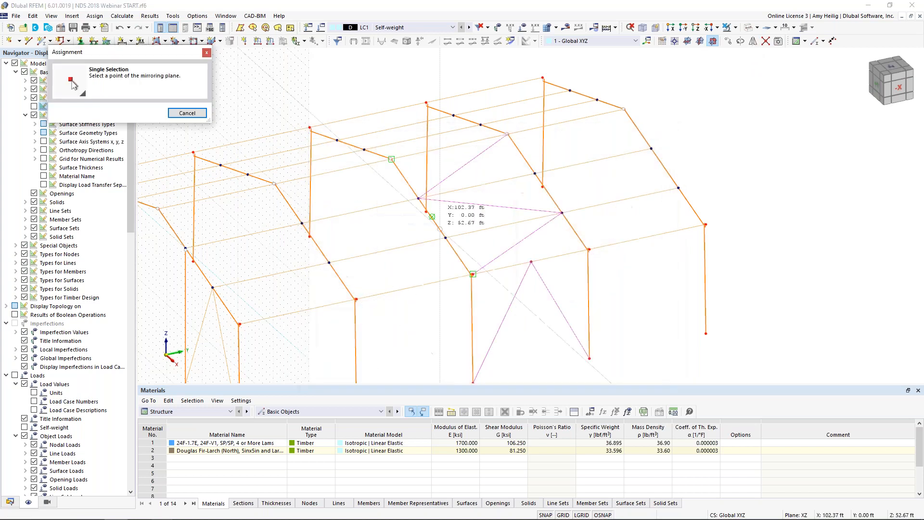
left_click(510, 136)
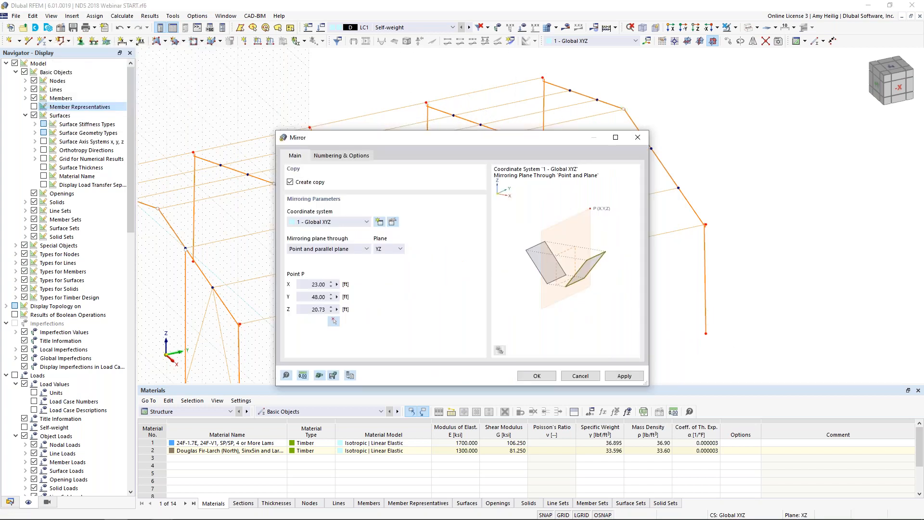
left_click(536, 376)
Step: Hide the work plane grid in the model view
scroll(518, 236, "down", 2)
middle_click_drag(446, 267, 550, 240, "ctrl")
left_click(563, 514)
Step: Select the first frame's end-wall columns and inverted-V braces and copy them to the frame at the opposite end of the building
left_click(465, 292)
middle_click_drag(465, 292, 481, 285, "ctrl")
left_click_drag(597, 267, 383, 259)
middle_click_drag(478, 264, 505, 271, "ctrl")
scroll(505, 270, "up", 3)
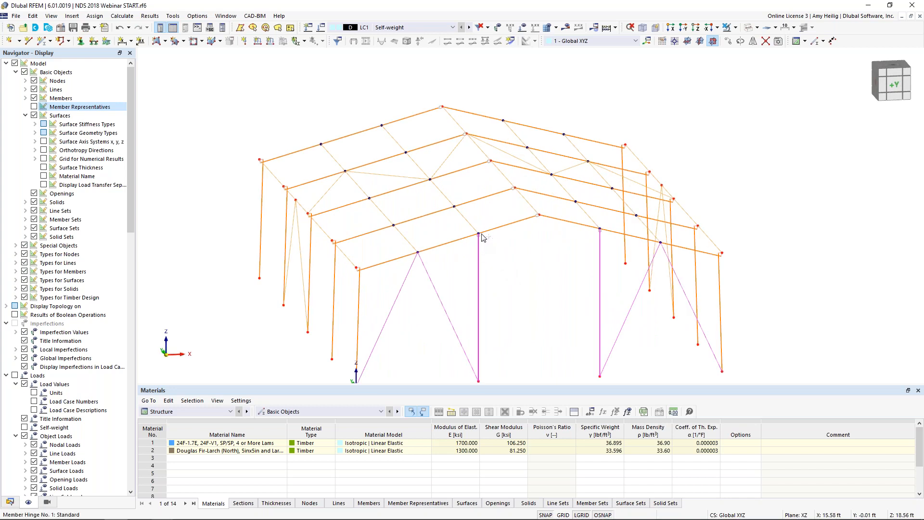
left_click_drag(479, 235, 382, 126, "ctrl")
left_click(519, 316)
middle_click_drag(781, 211, 703, 294, "ctrl")
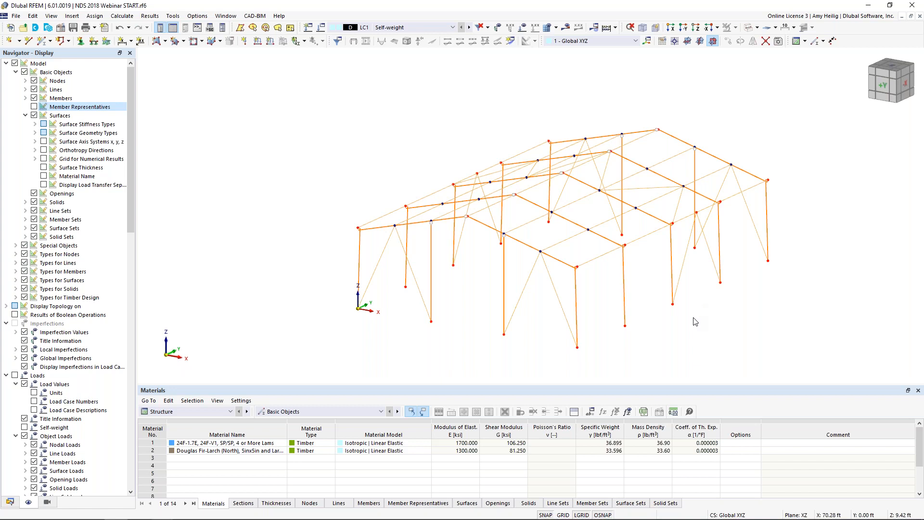
Step: Assign hinged nodal supports to the base nodes of all frame columns and end-wall columns
middle_click_drag(678, 322, 631, 313)
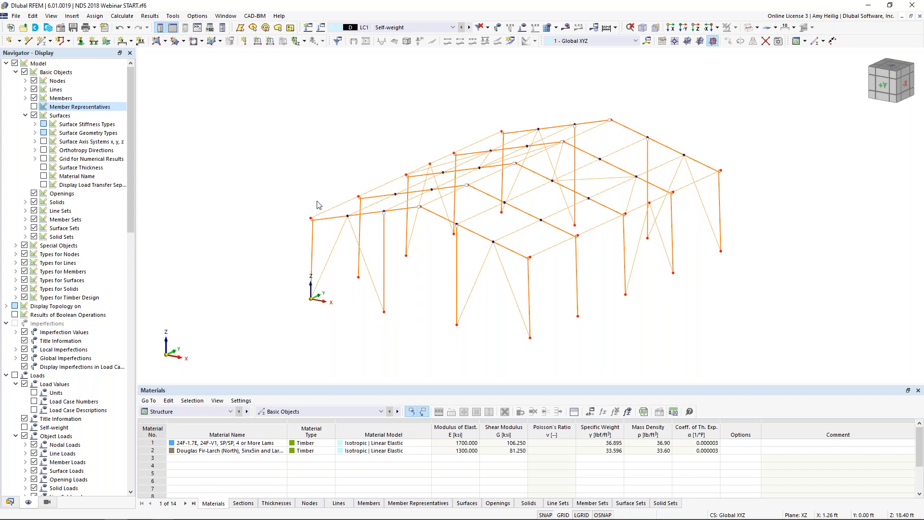
left_click(81, 44)
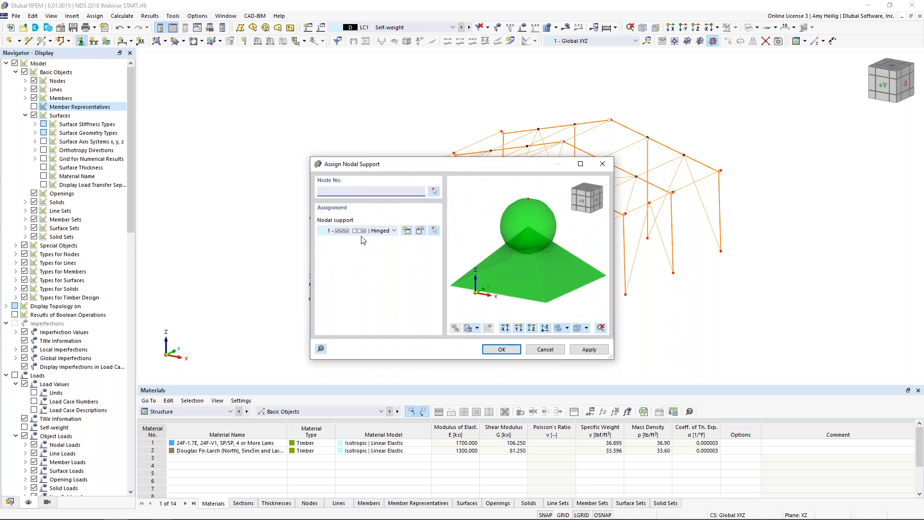
left_click(385, 233)
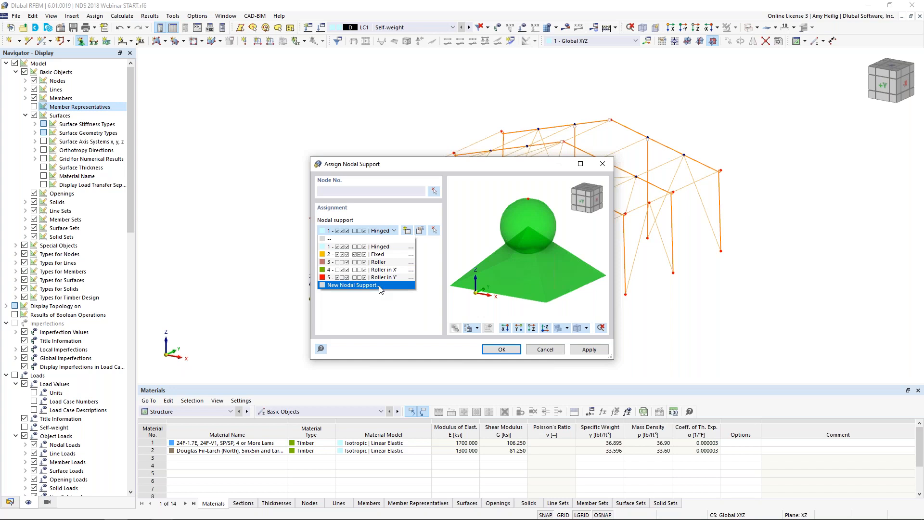
left_click(388, 247)
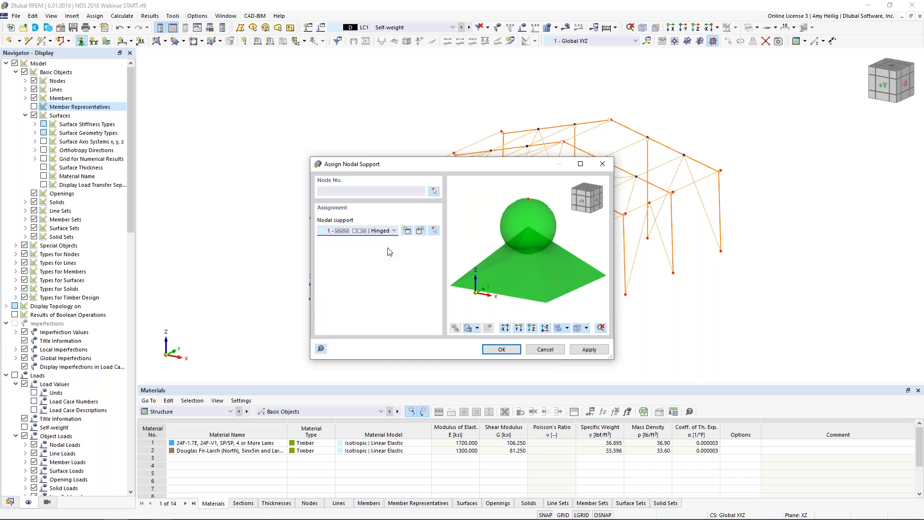
left_click(500, 348)
middle_click_drag(515, 324, 565, 297, "ctrl")
left_click_drag(373, 262, 681, 304)
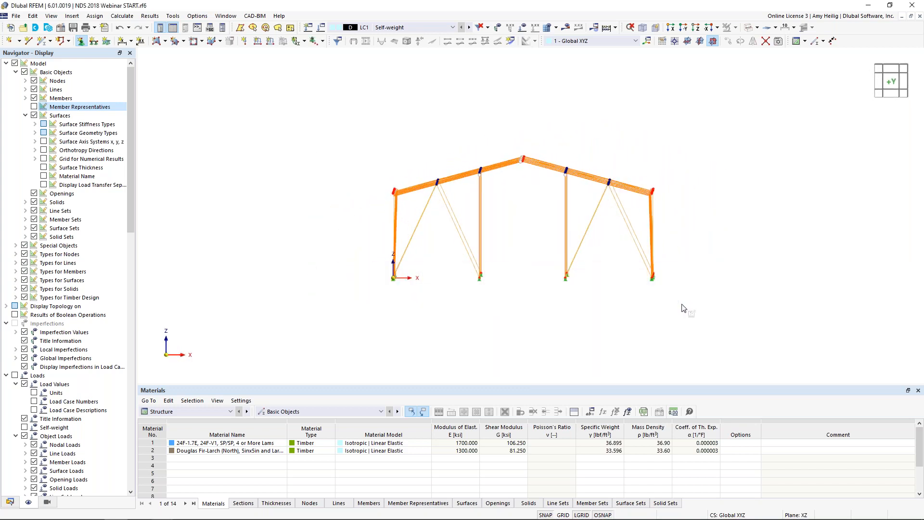
middle_click_drag(683, 289, 504, 302, "ctrl")
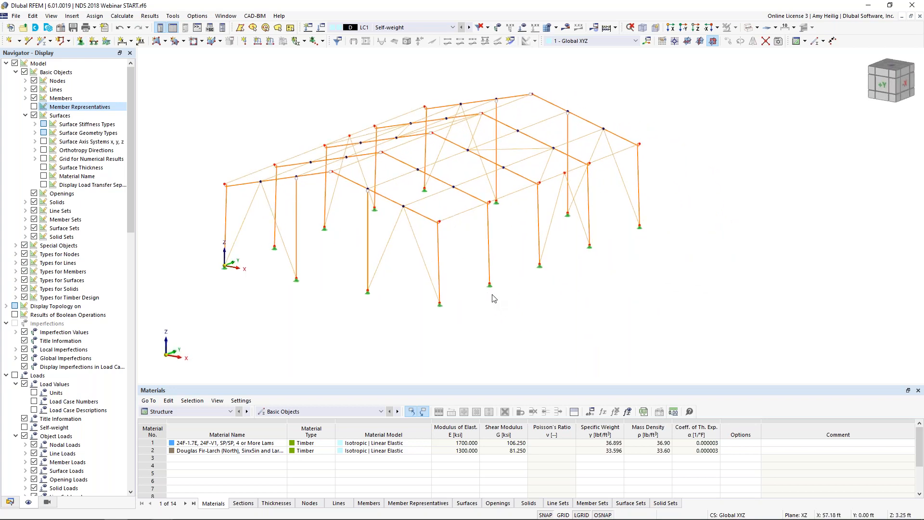
Step: Enlarge the display size of the nodal support symbols
right_click(490, 286)
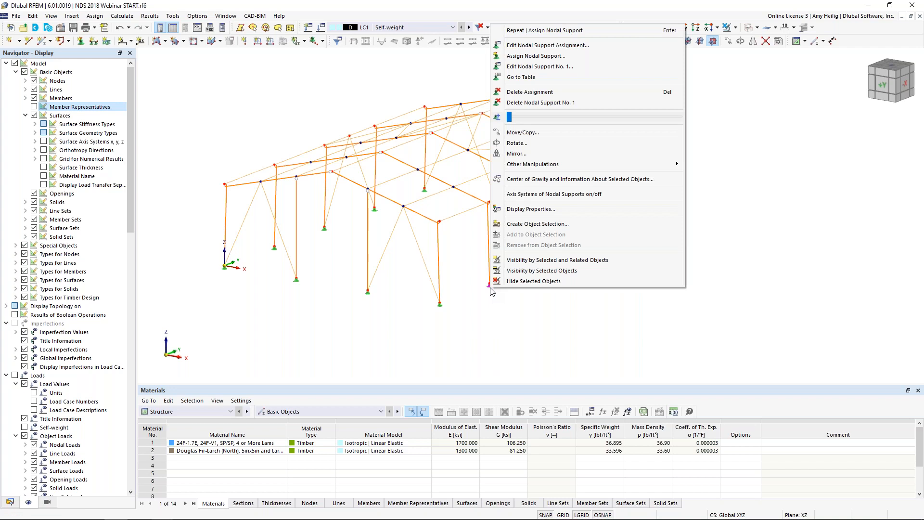
mouse_move(509, 117)
left_mouse_down()
mouse_move(558, 118)
mouse_move(526, 123)
left_mouse_up()
left_click(530, 362)
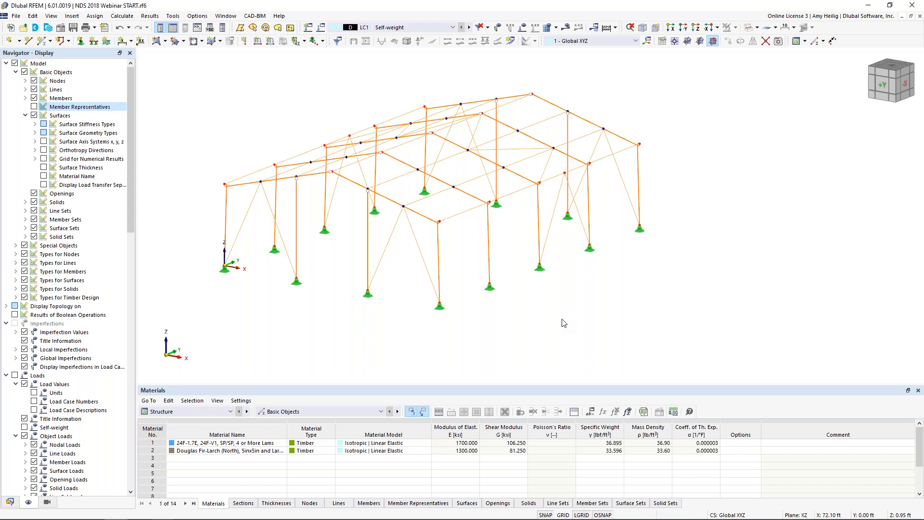
Step: Define a new polygonal surface with Load Transfer stiffness type and load transfer direction Local in x
middle_click_drag(577, 297, 612, 295, "ctrl")
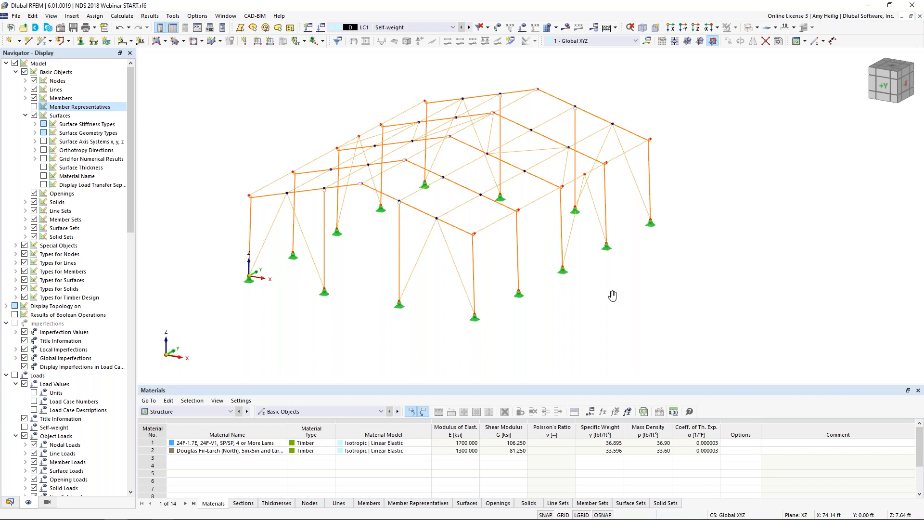
left_click(165, 42)
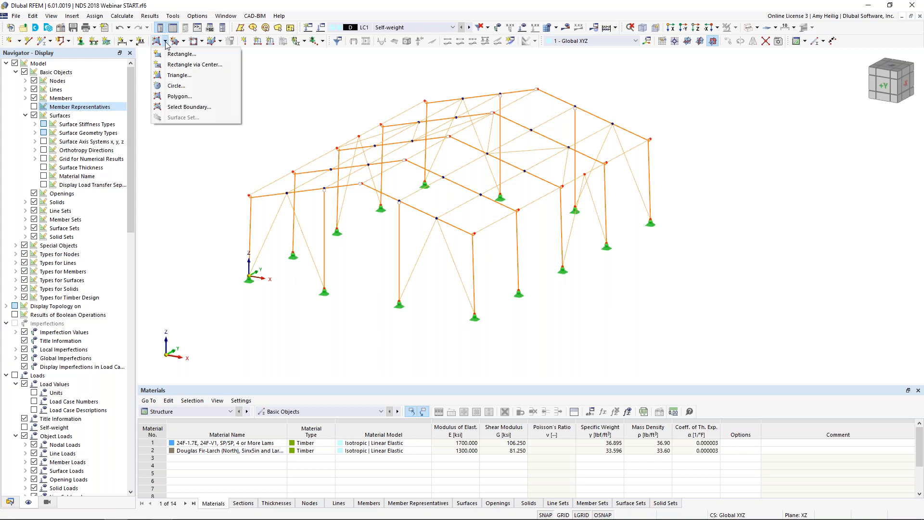
left_click(179, 96)
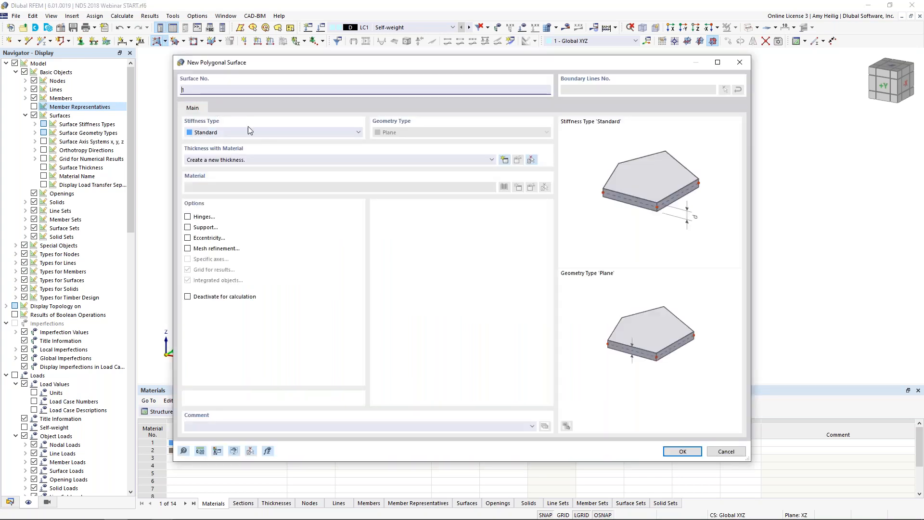
left_click(223, 133)
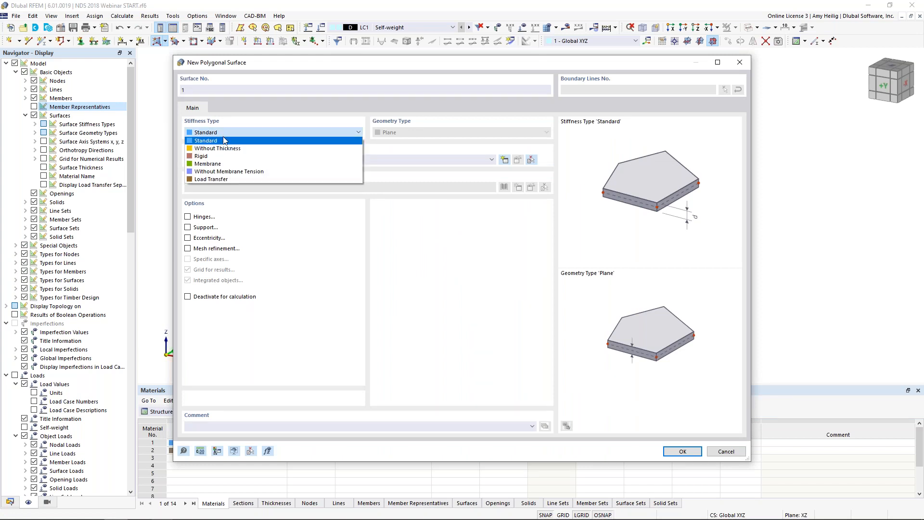
left_click(230, 179)
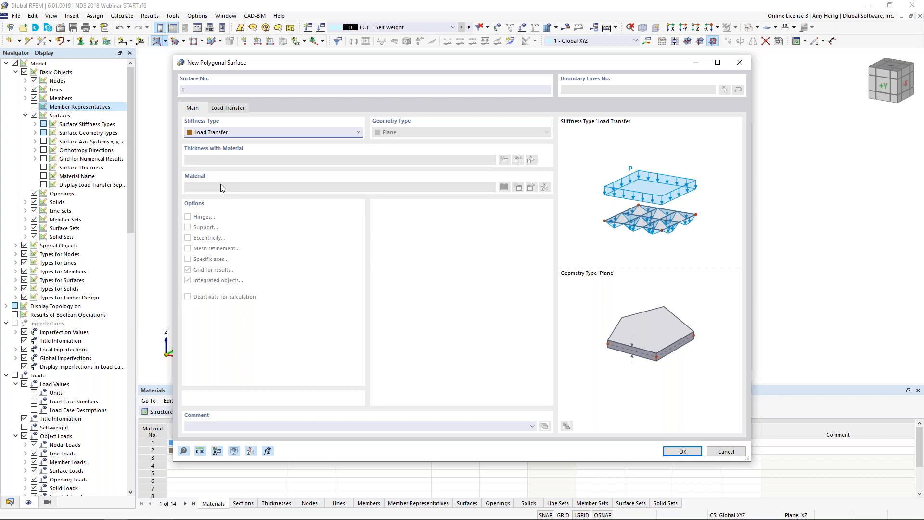
left_click(237, 108)
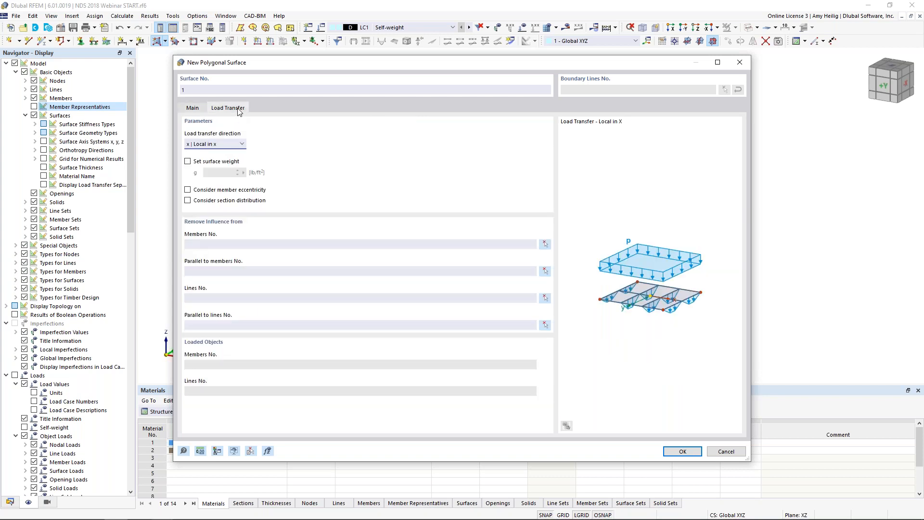
left_click(241, 146)
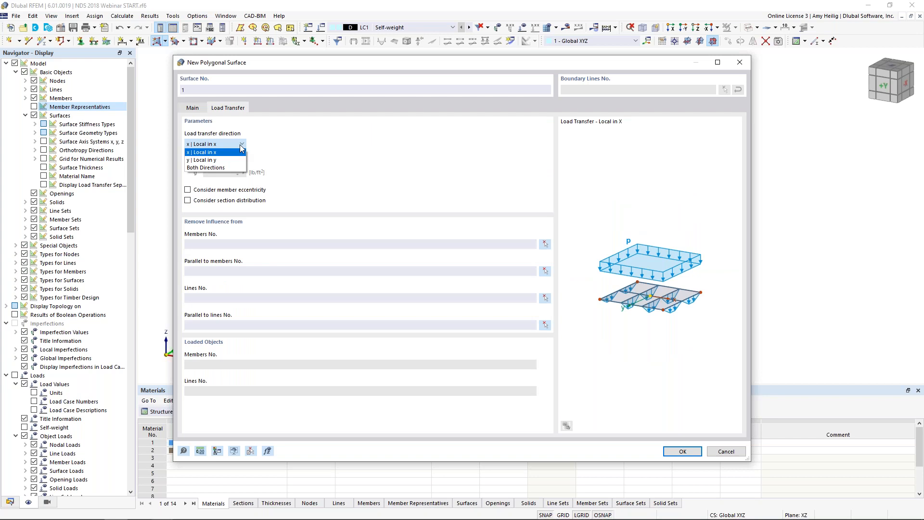
left_click(206, 153)
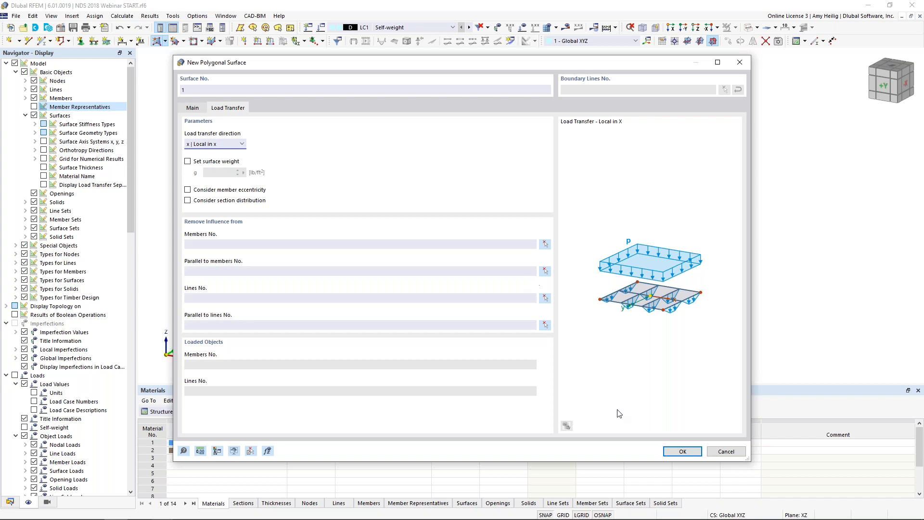
left_click(682, 451)
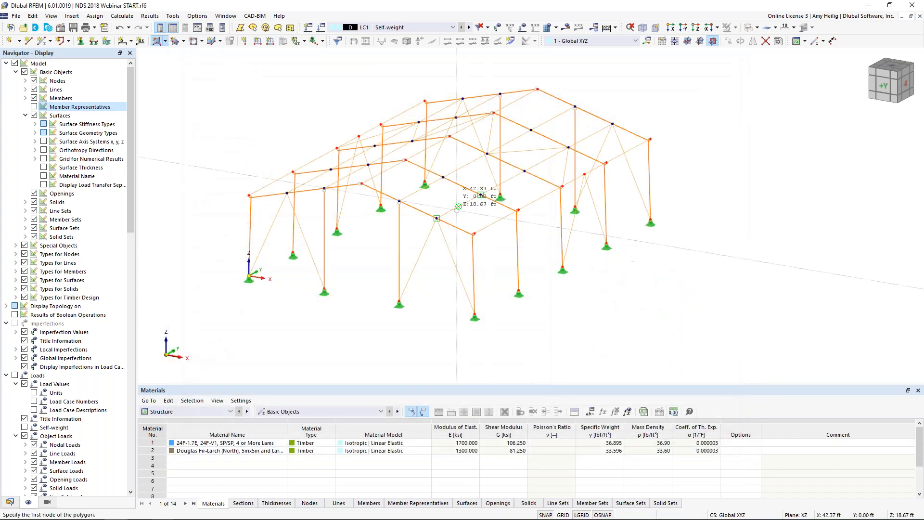
Step: Draw the load transfer surface over the roof slope between the eave at X 0 and the ridge, through its four corner nodes
scroll(248, 194, "up", 1)
left_click(248, 194)
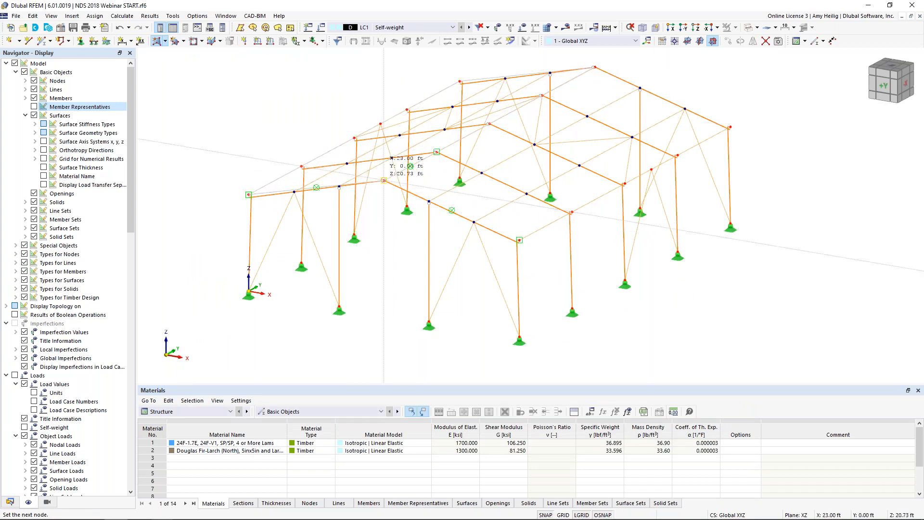
left_click(249, 194)
Step: Draw the second load transfer surface over the roof slope between the ridge and the eave at X 46.00 ft
middle_click_drag(392, 209, 382, 220, "ctrl")
scroll(394, 213, "down", 1)
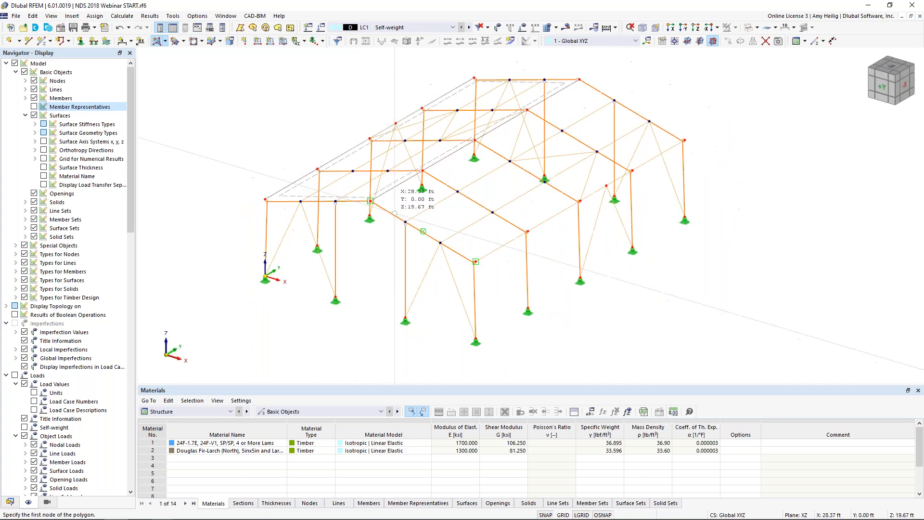
left_click(370, 200)
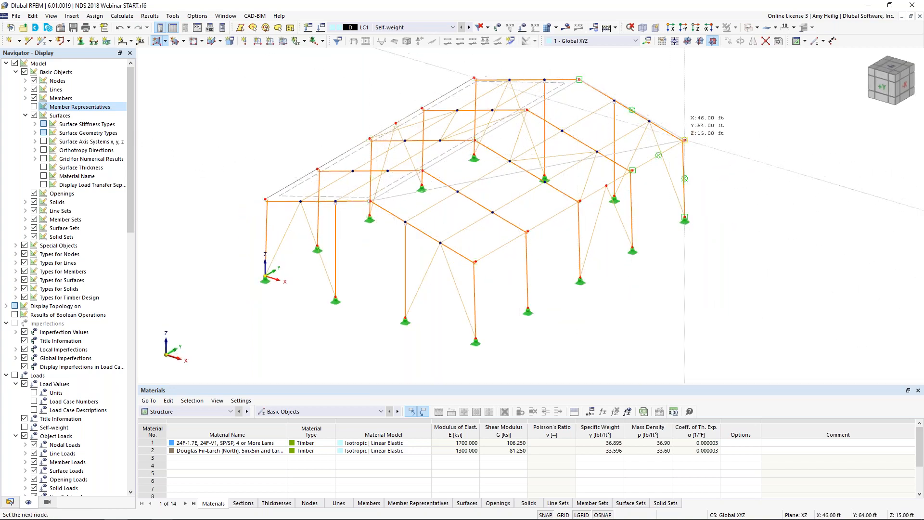
left_click(476, 261)
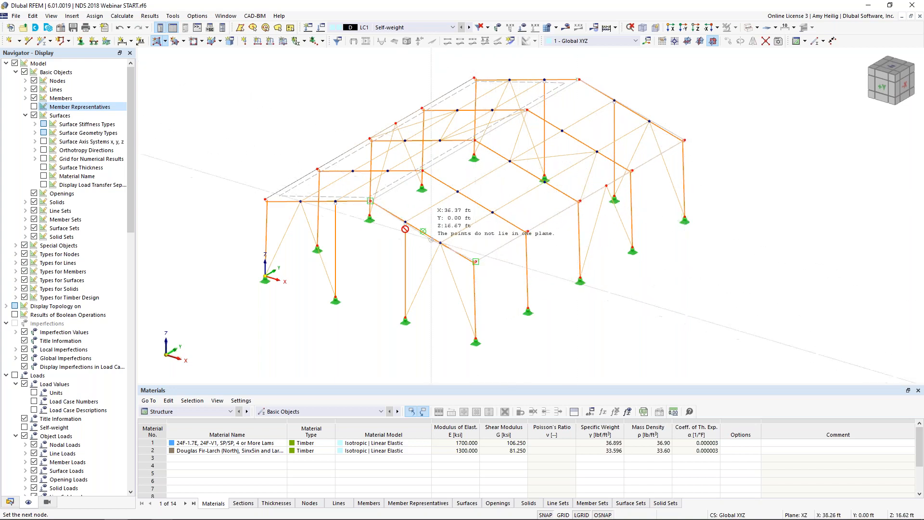
left_click(370, 200)
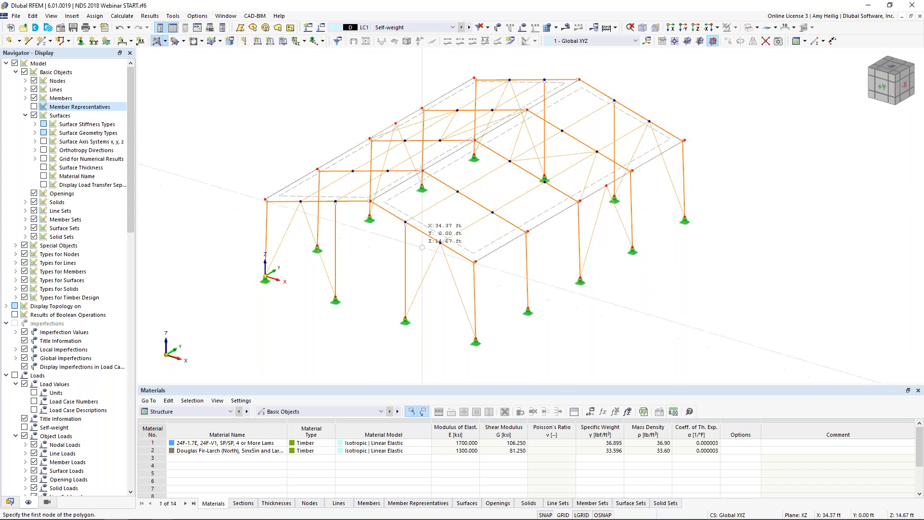
key("Escape")
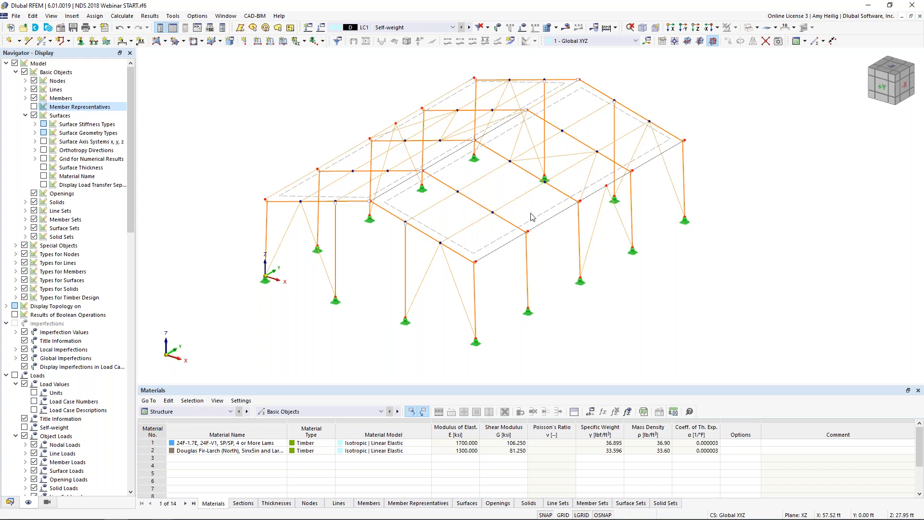
Step: Show the local axis systems of the roof surfaces to check their x direction, and hide them again
right_click(535, 221)
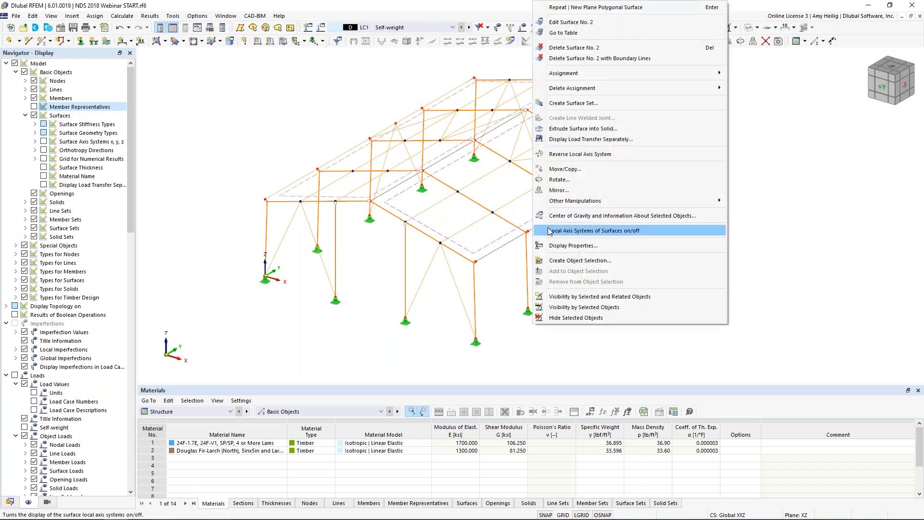
left_click(544, 231)
middle_click_drag(512, 204, 502, 212)
scroll(517, 188, "up", 3)
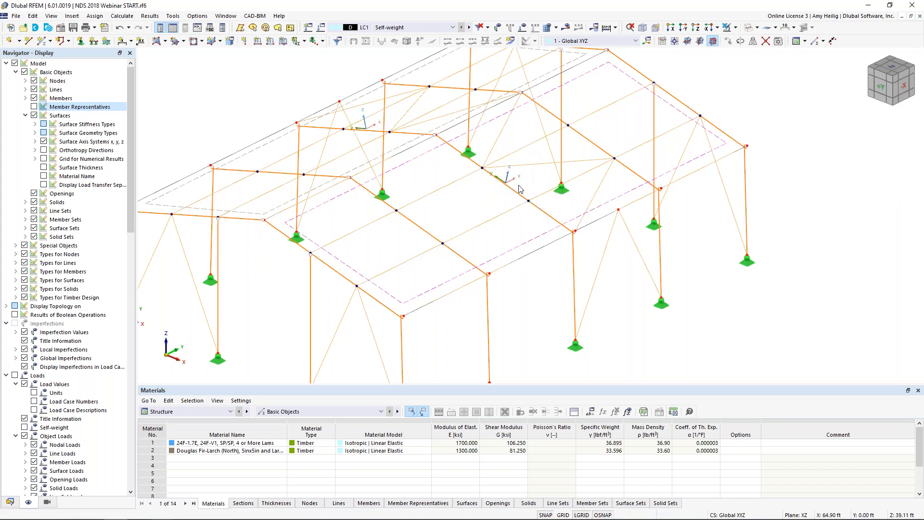
right_click(507, 250)
left_click(526, 231)
Step: Change the model display from wireframe to transparent solid rendering
left_click(748, 28)
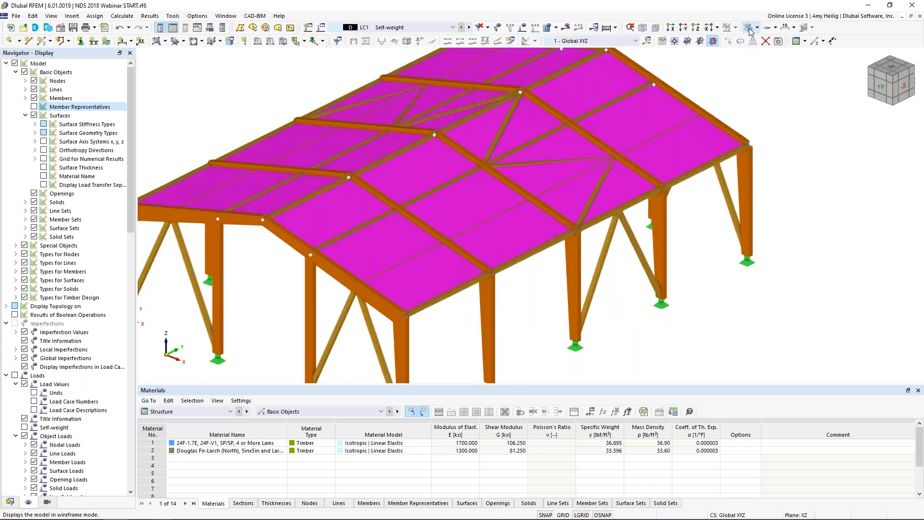
left_click(749, 31)
scroll(550, 185, "down", 2)
middle_click_drag(497, 206, 510, 208, "ctrl")
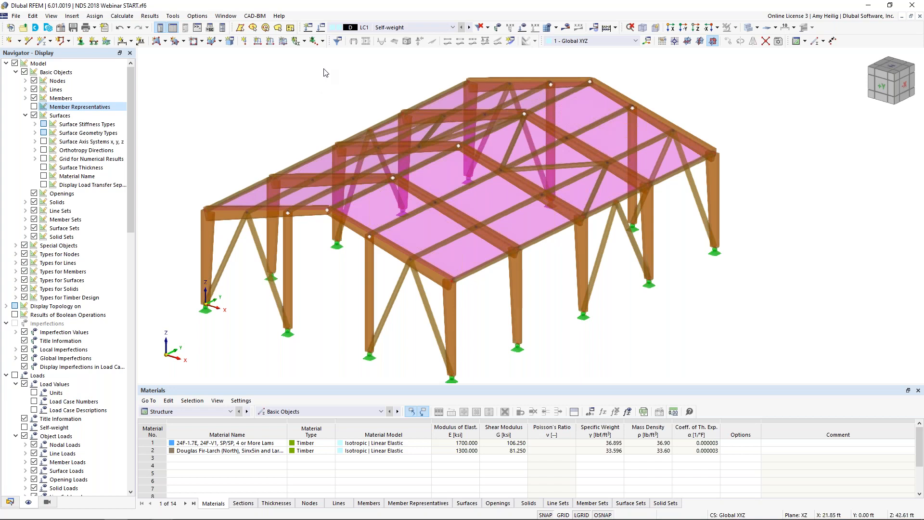
Step: Rename load case LC1 as Dead and assign it the Dead load action category
left_click(322, 30)
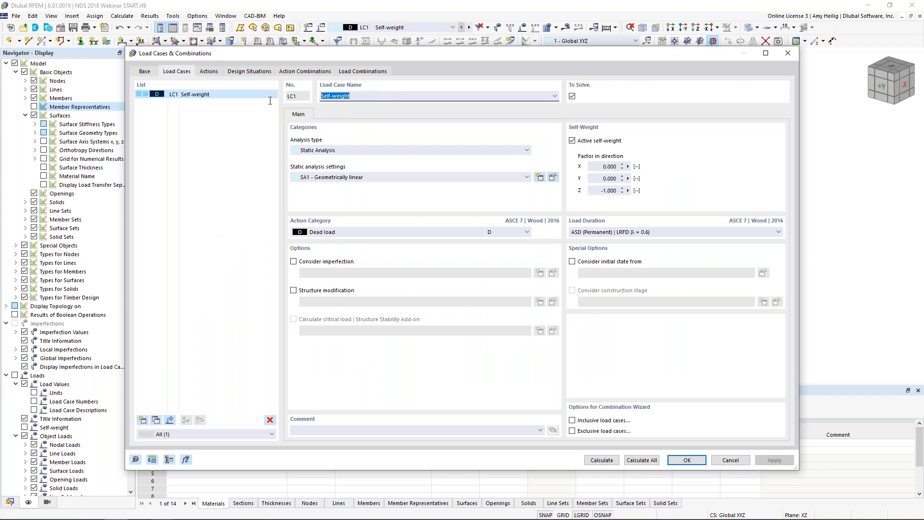
type("/De")
key("BackSpace")
key("BackSpace")
type("Dead")
left_click(382, 233)
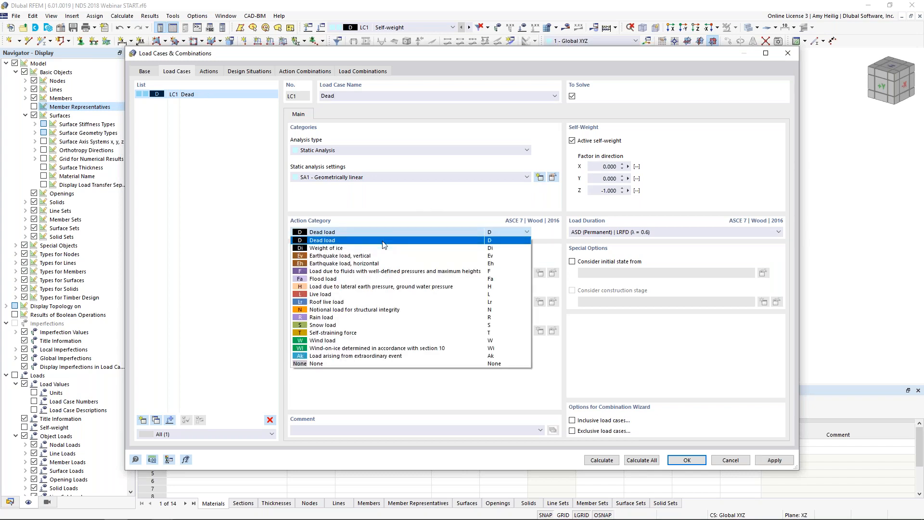
left_click(383, 241)
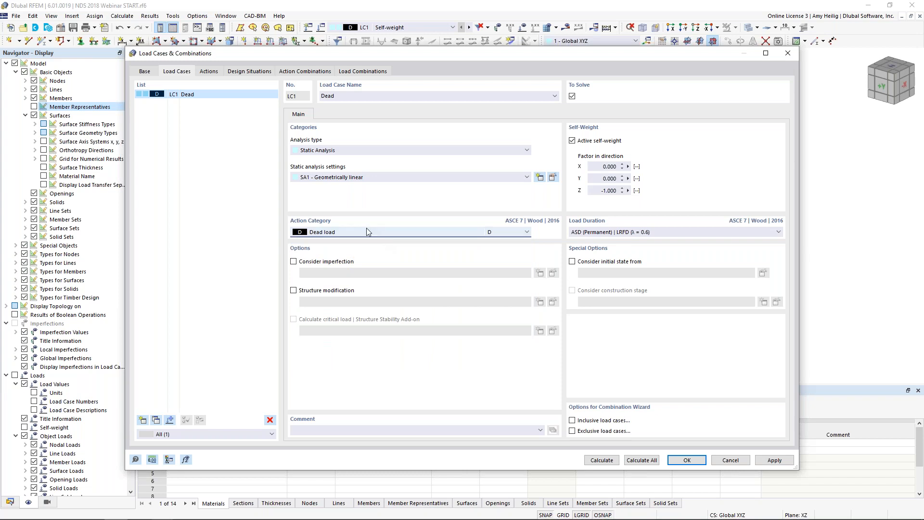
Step: Add load case LC2 named Snow with the Snow load action category
left_click(143, 419)
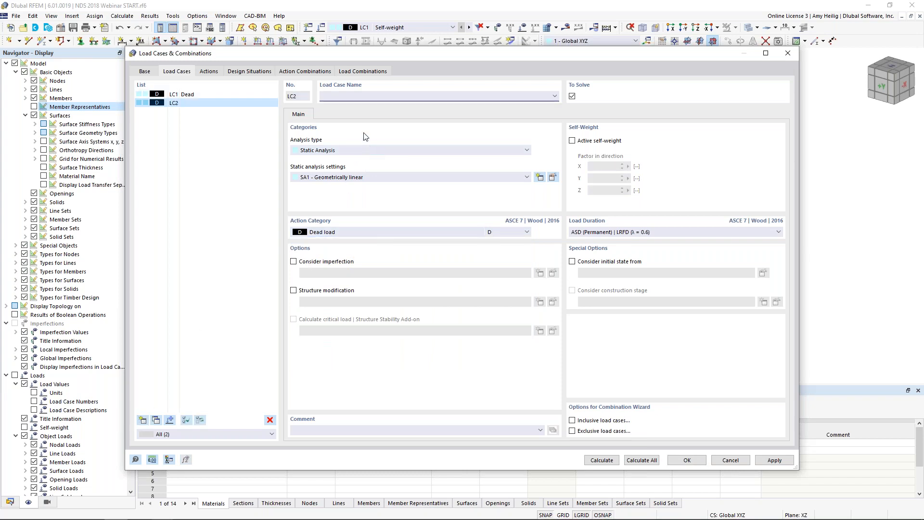
type("Snow")
left_click(329, 232)
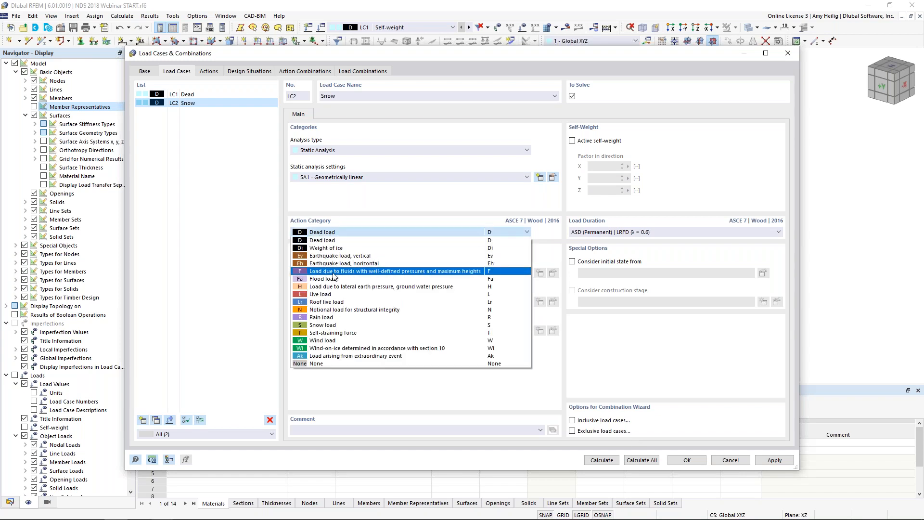
left_click(323, 325)
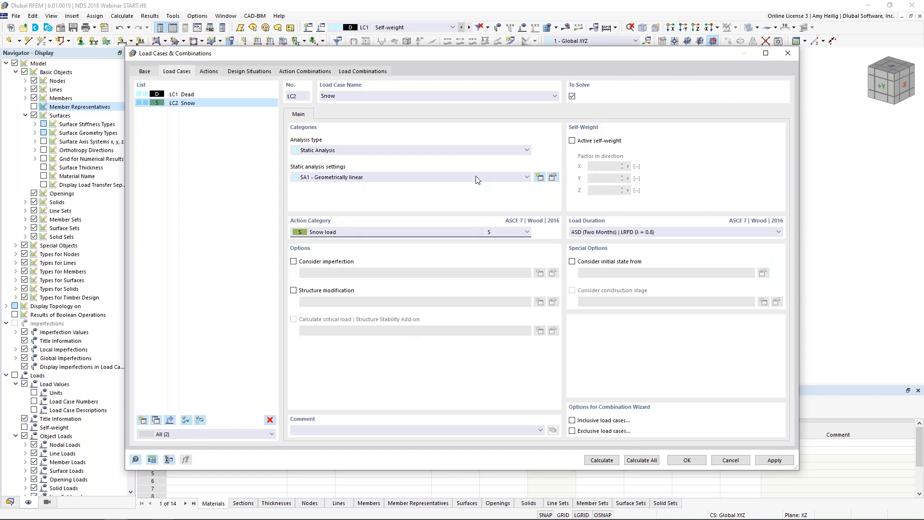
Step: Add load case LC3 named Wind 1 with the Wind load action category
left_click(142, 420)
type("Wind 1")
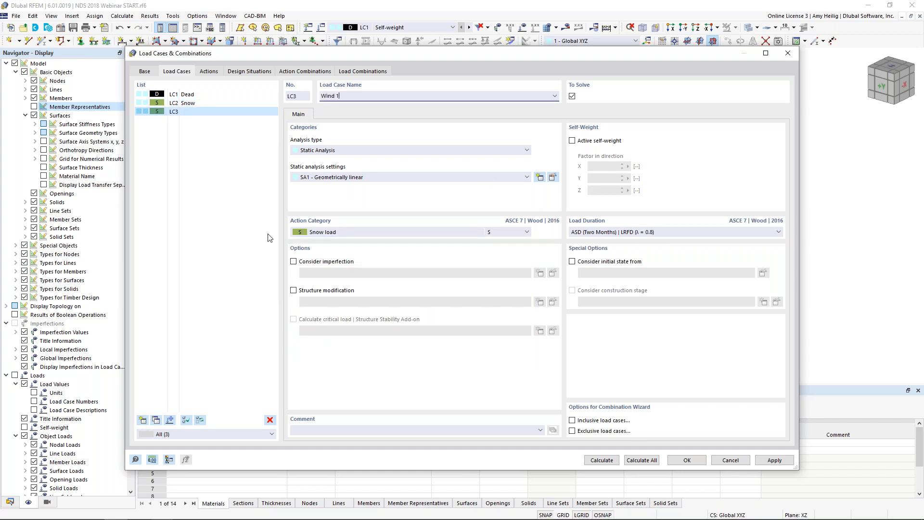
left_click(330, 232)
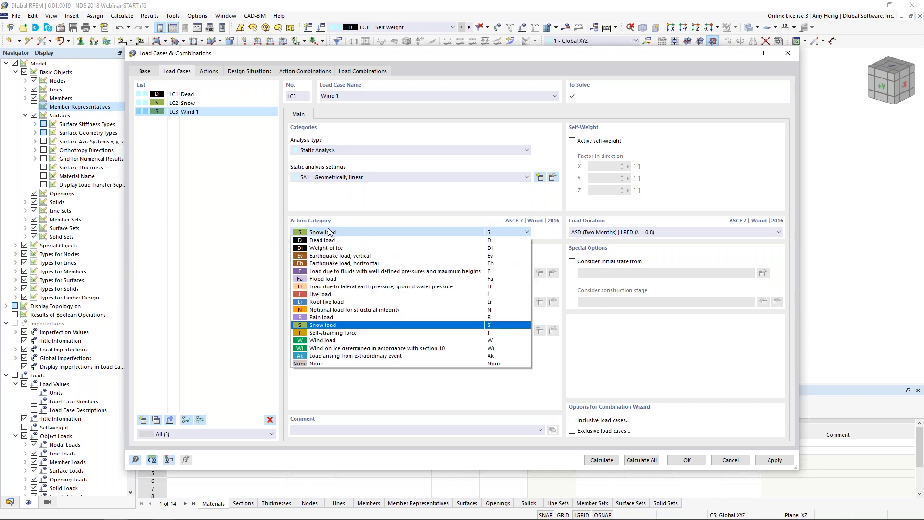
left_click(329, 341)
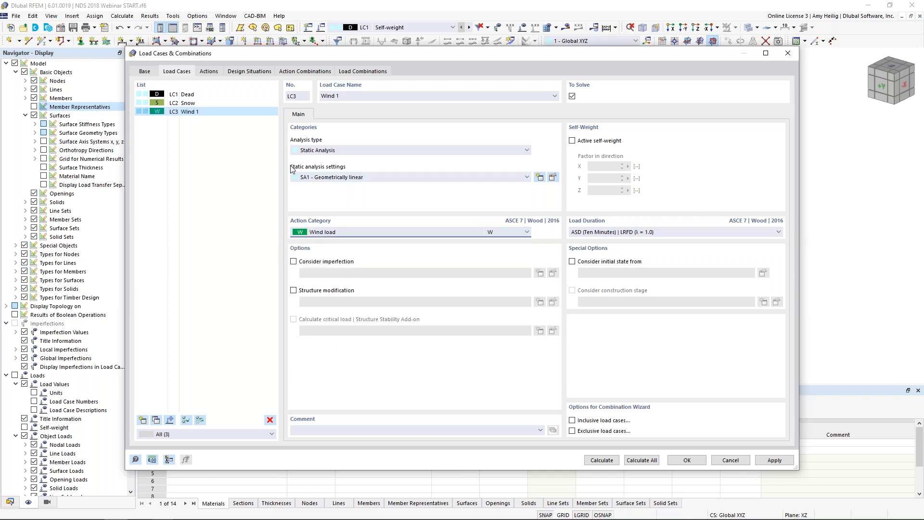
Step: Copy the Wind 1 load case, name the copy Wind 2, and accept the load case definitions
left_click(155, 419)
left_click(329, 96)
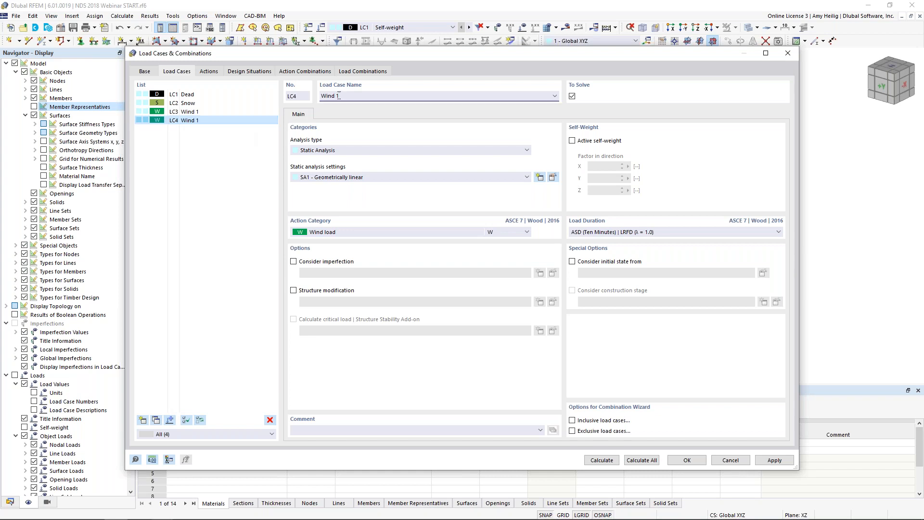
type("2")
left_click(234, 173)
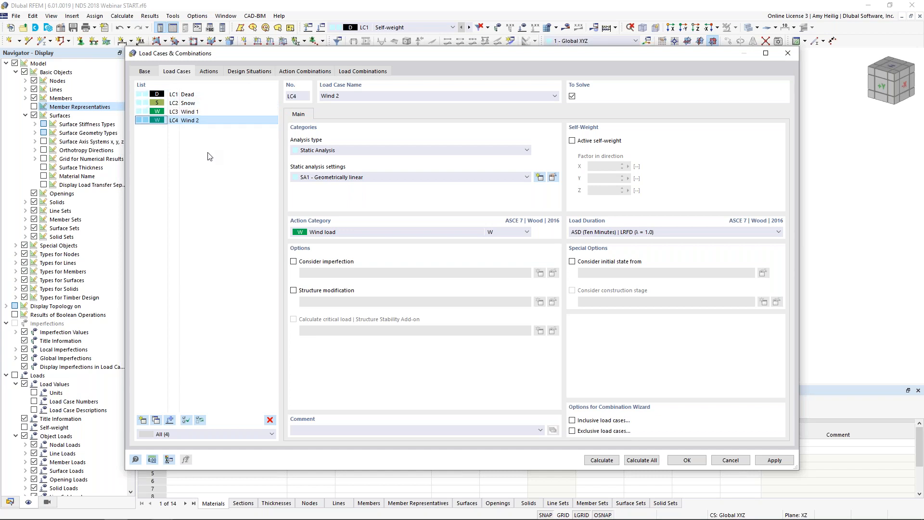
left_click(687, 460)
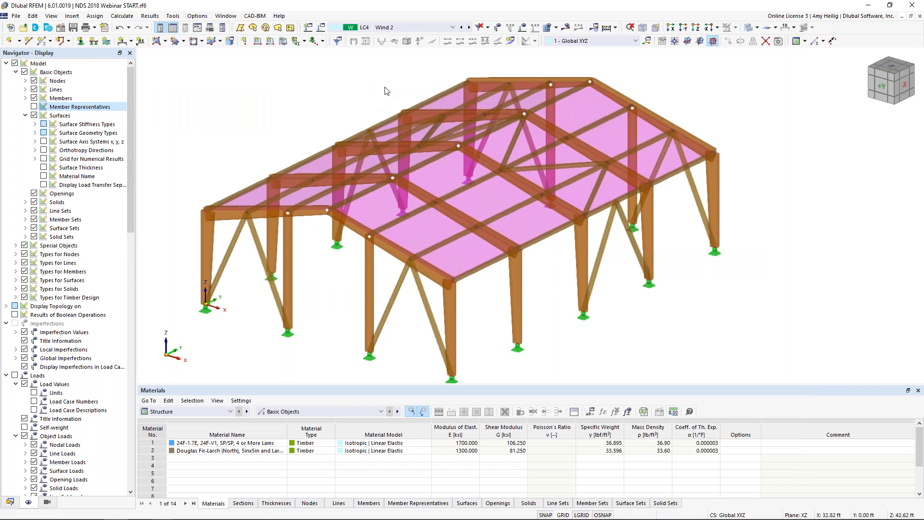
Step: In load case LC1 Dead, define a new uniform surface load with a magnitude of -0.01 ksf
left_click(408, 26)
left_click(411, 38)
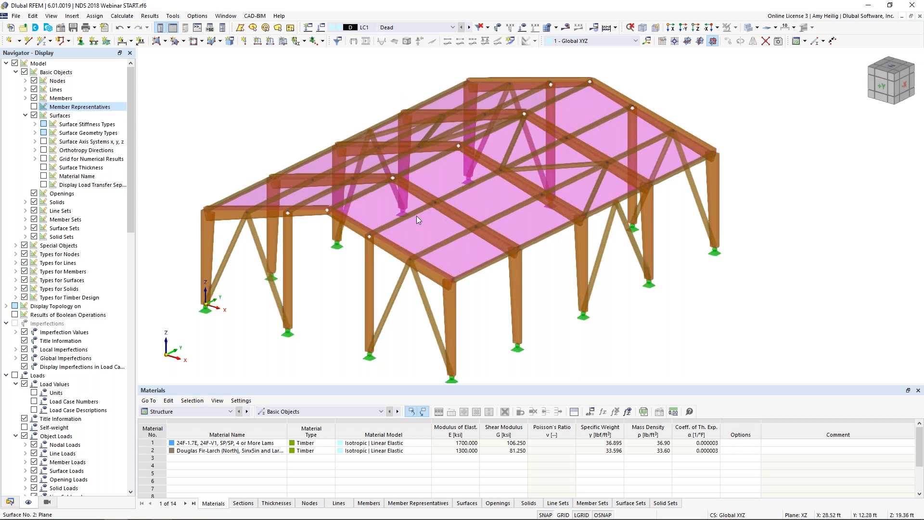
mouse_move(424, 237)
left_click(284, 42)
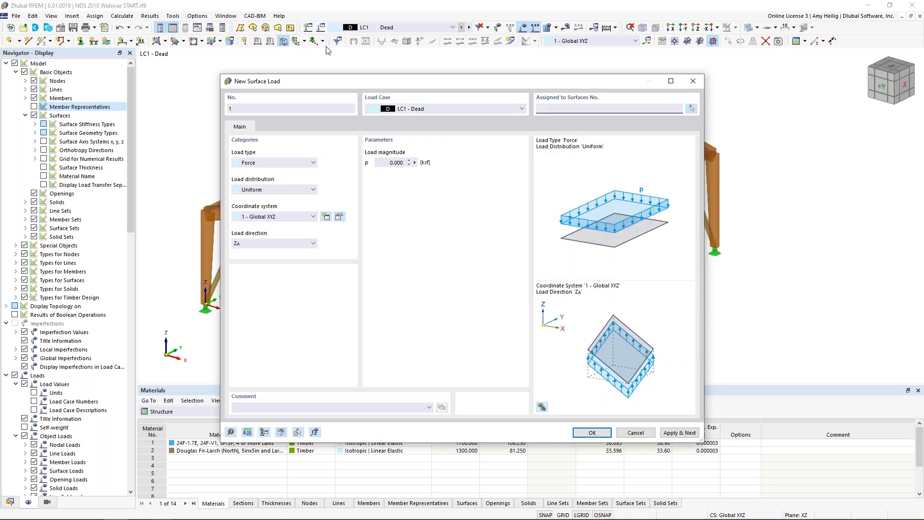
left_click(402, 162)
key("BackSpace")
type("-0.01")
Step: Assign the dead surface load to both roof surfaces, 1 and 2, and create it
left_click(691, 108)
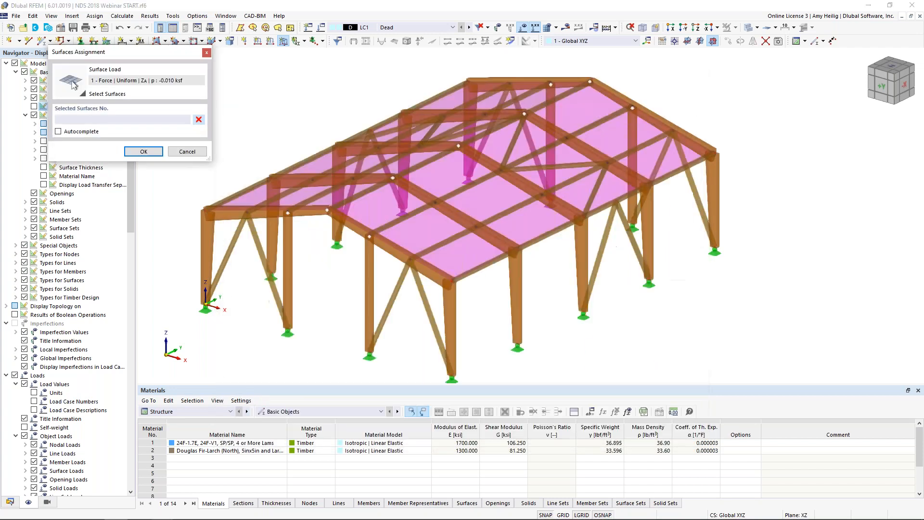
left_click(419, 125)
left_click(370, 188)
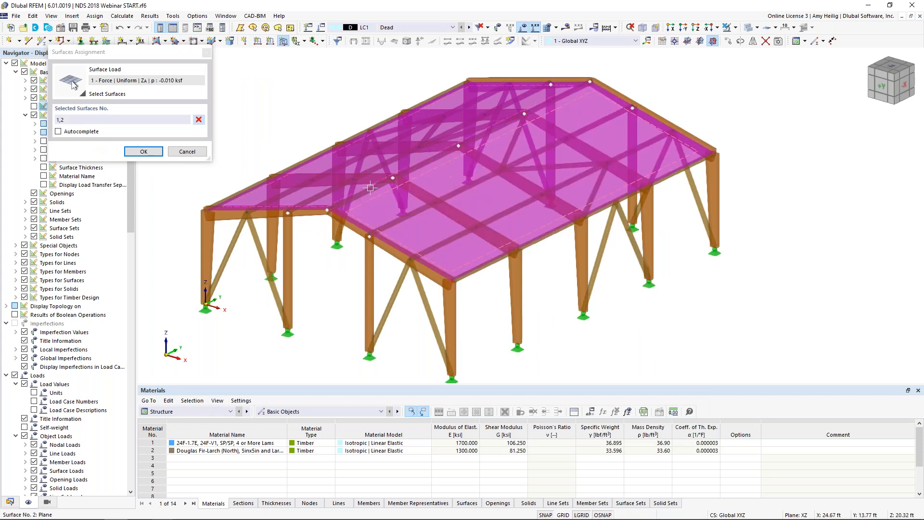
left_click(144, 152)
left_click(586, 433)
Step: Display the surface load transfer separately to check the dead load distribution onto the members, and switch that display off again
middle_click_drag(619, 273, 671, 269, "ctrl")
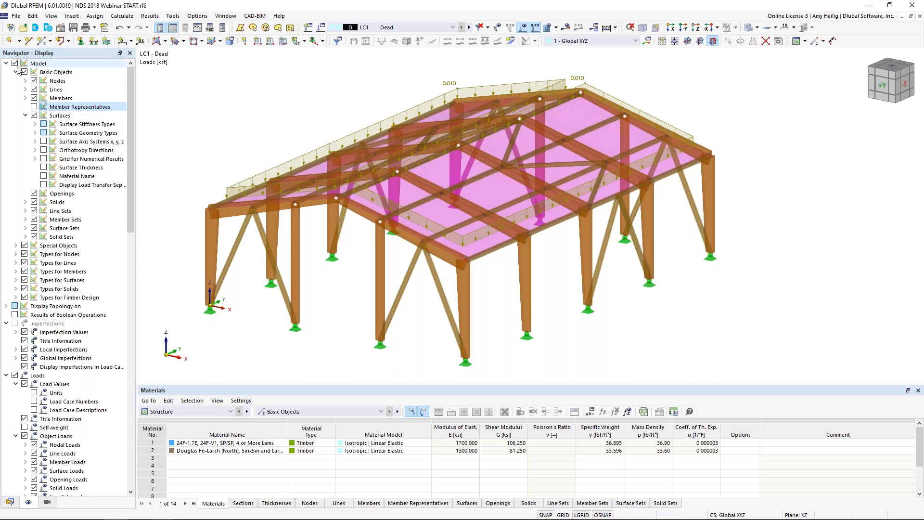
left_click(25, 116)
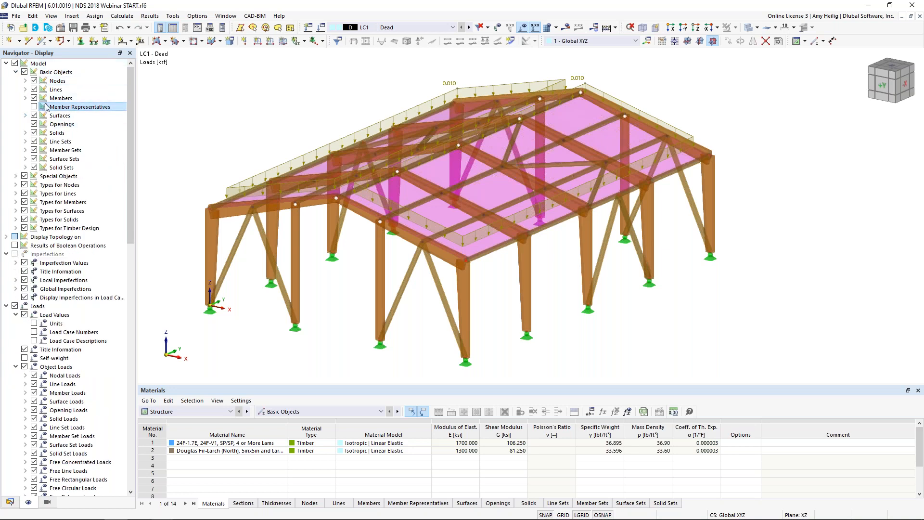
left_click(26, 116)
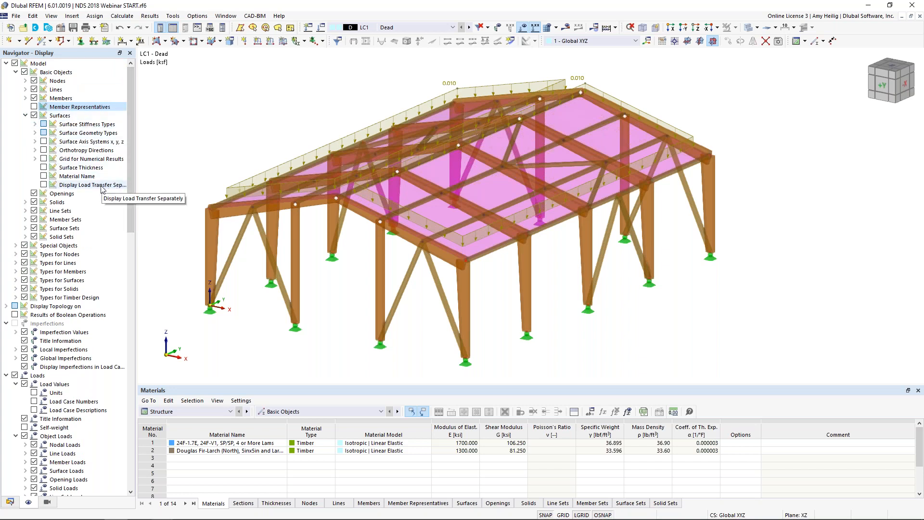
left_click(44, 184)
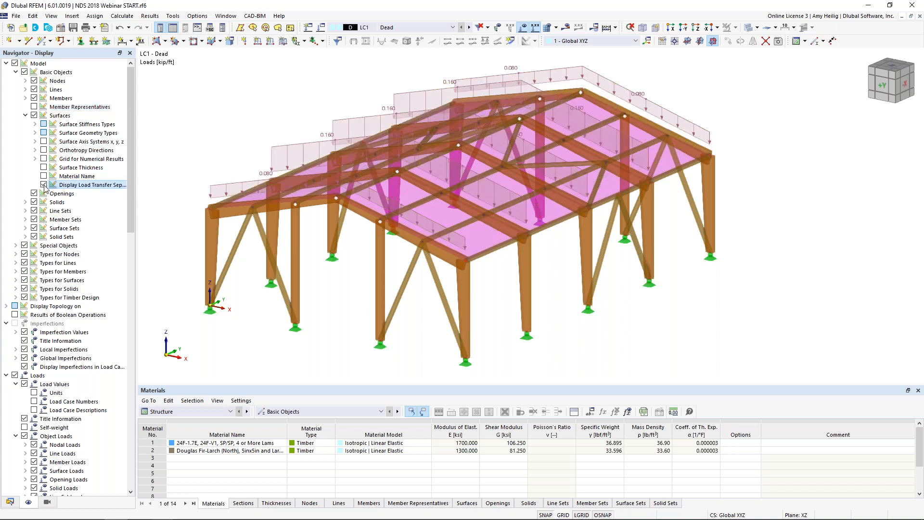
middle_click_drag(821, 303, 789, 309, "ctrl")
left_click(44, 184)
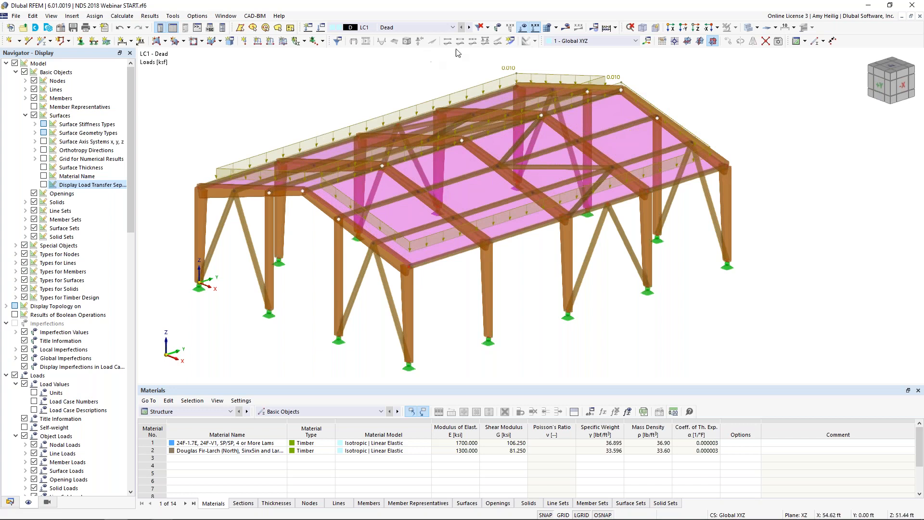
Step: In load case LC2 Snow, start a new snow load wizard and set its roof type to Duopitch
left_click(469, 27)
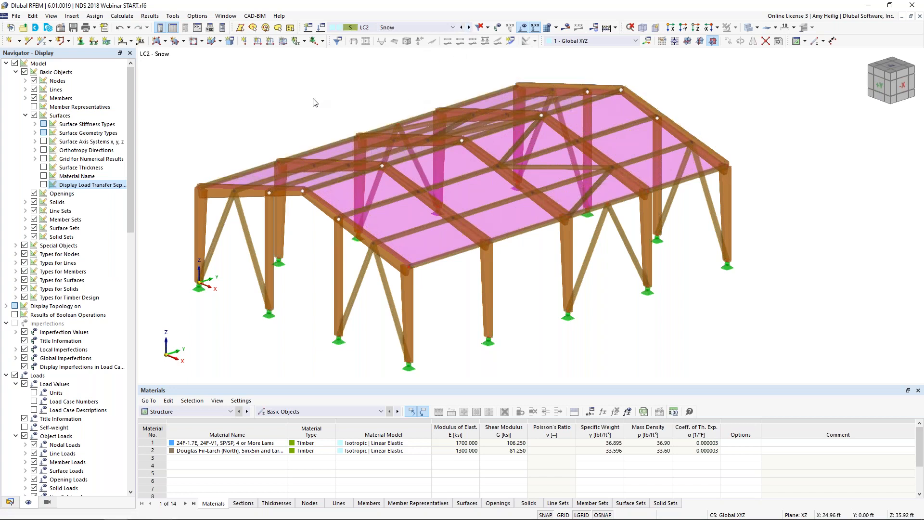
left_click(9, 501)
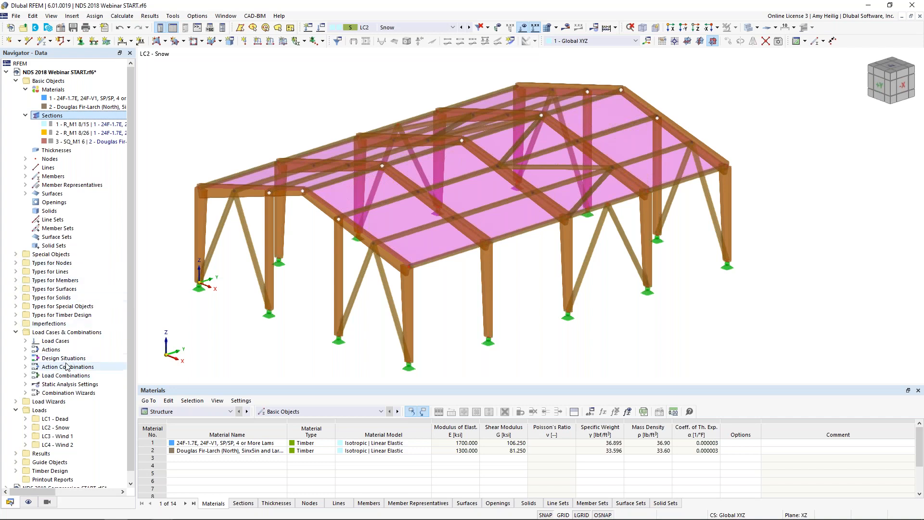
mouse_move(11, 511)
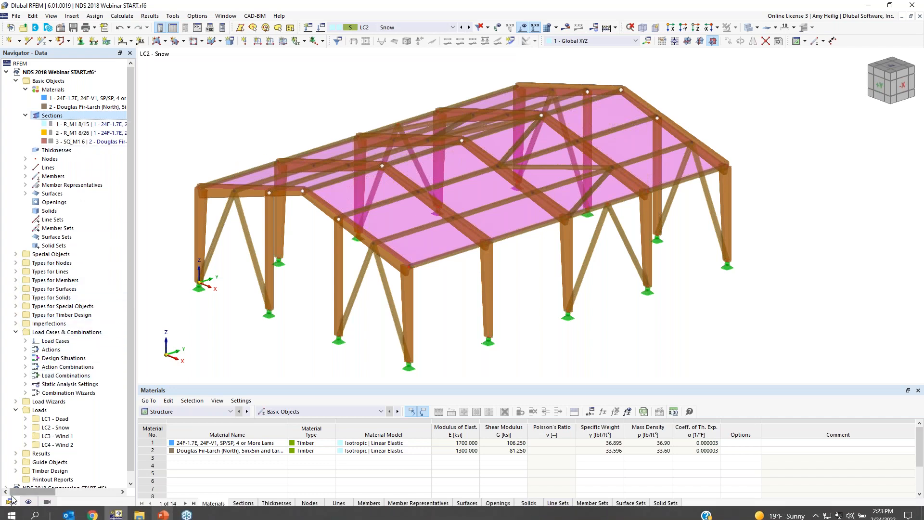
scroll(55, 376, "down", 1)
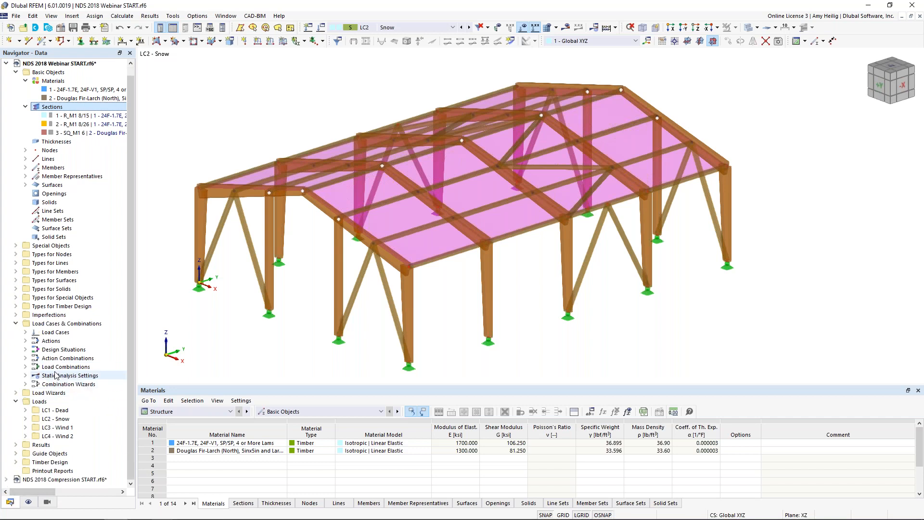
double_click(60, 392)
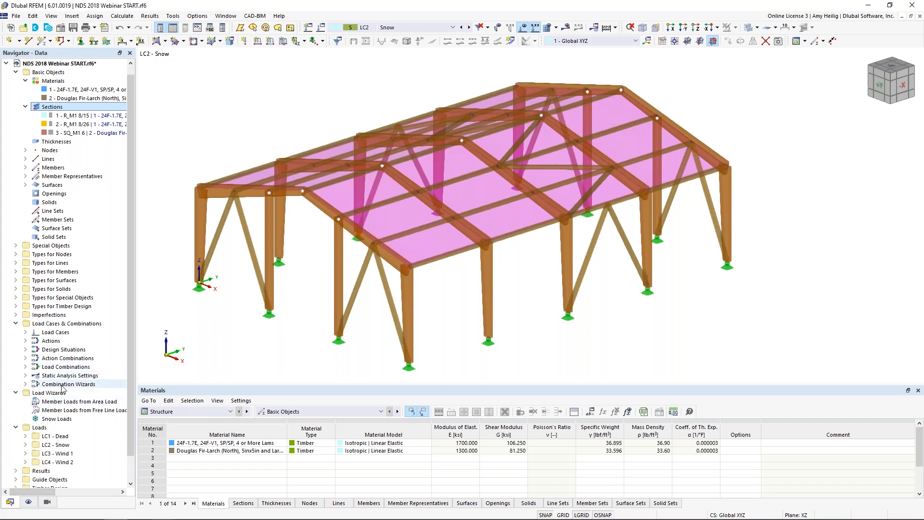
left_click(57, 419)
double_click(57, 420)
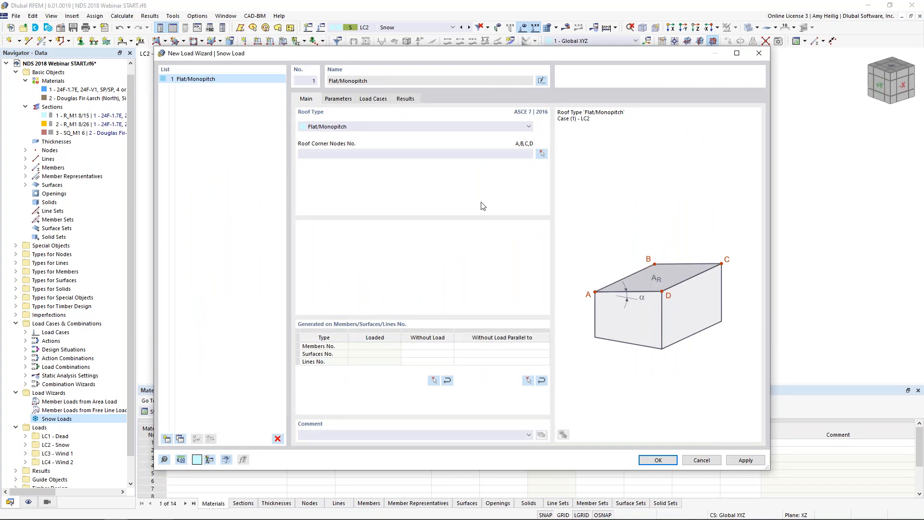
left_click(396, 127)
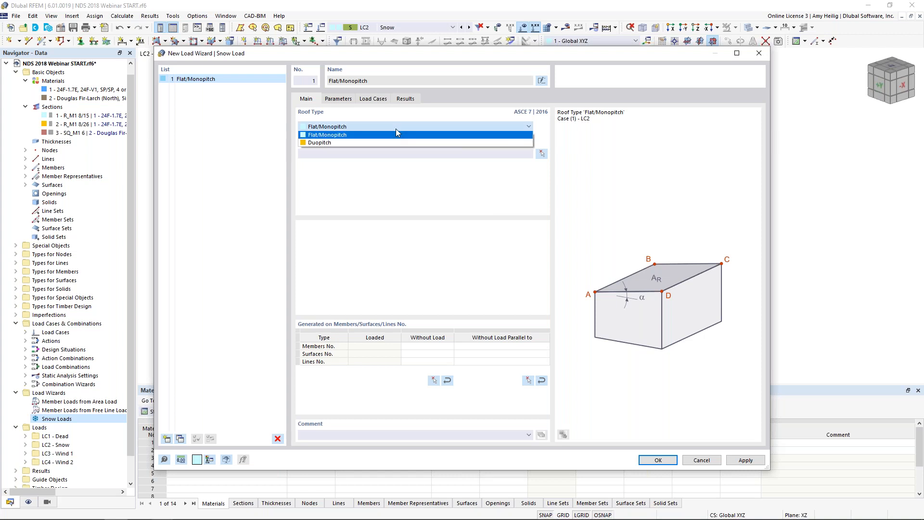
left_click(391, 143)
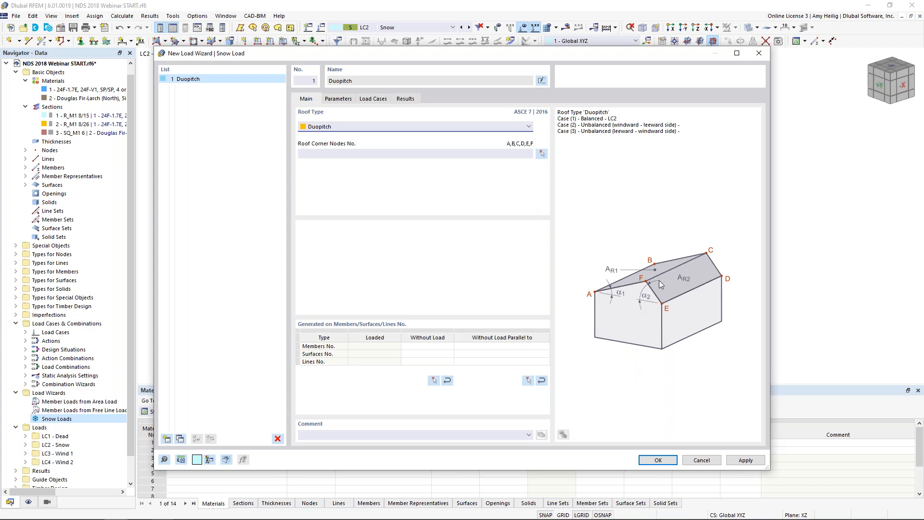
Step: Assign the six roof corner nodes A to F of the snow load as nodes 2, 38, 39, 41, 5 and 3
left_click(542, 154)
left_click(199, 188)
left_click(517, 87)
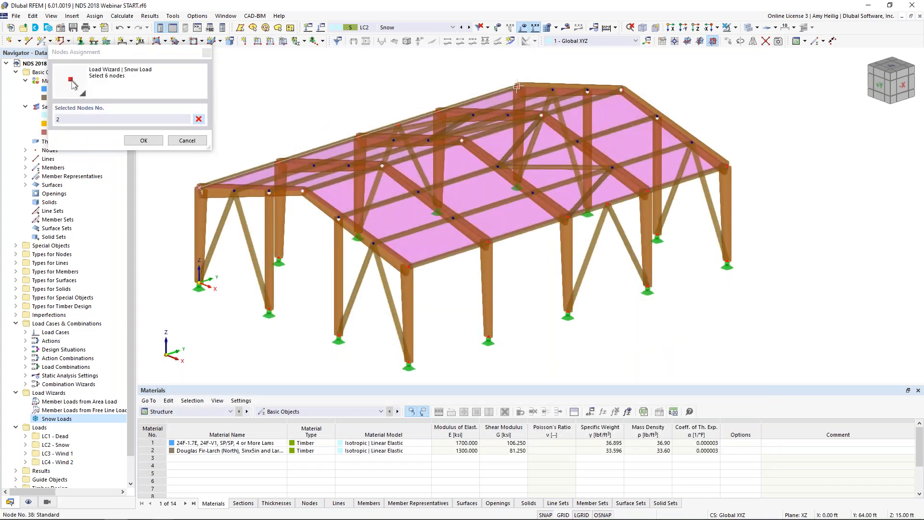
left_click(622, 89)
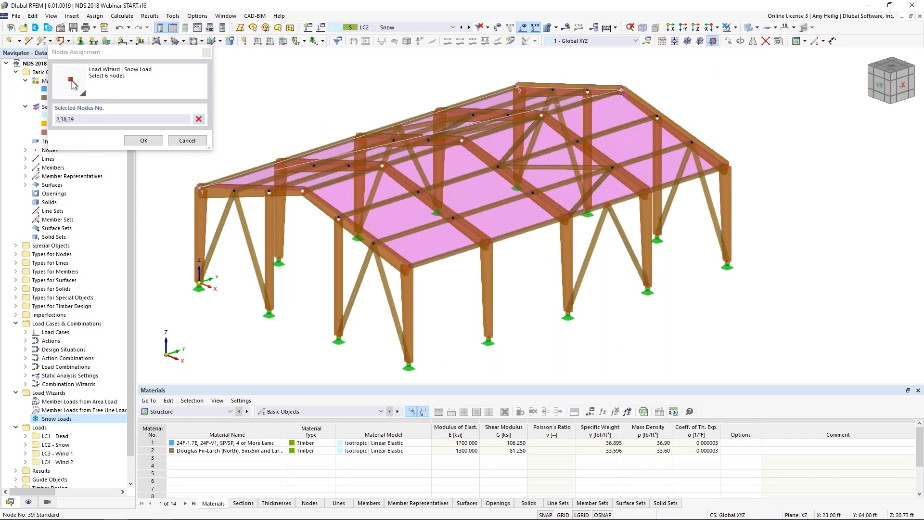
left_click(727, 167)
left_click(408, 267)
left_click(303, 191)
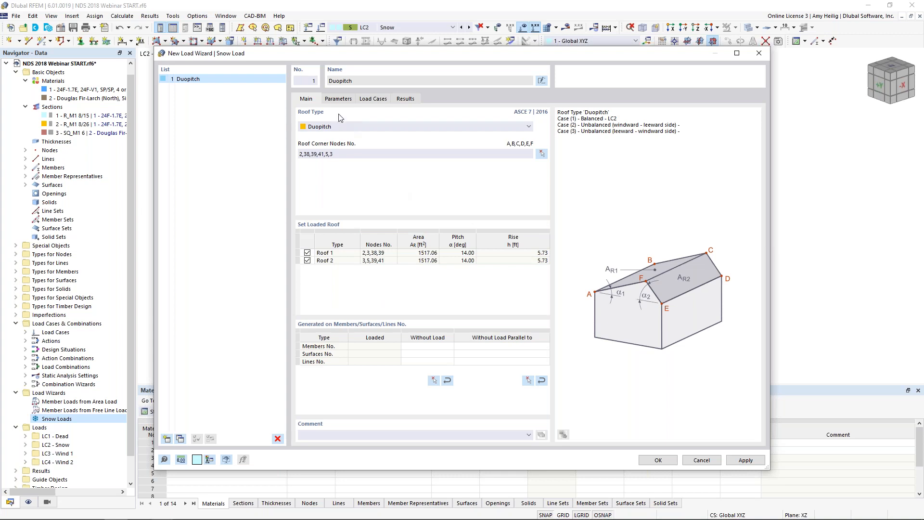
Step: Review the snow load wizard's location, ground snow load and exposure parameters, and the available risk categories
left_click(337, 100)
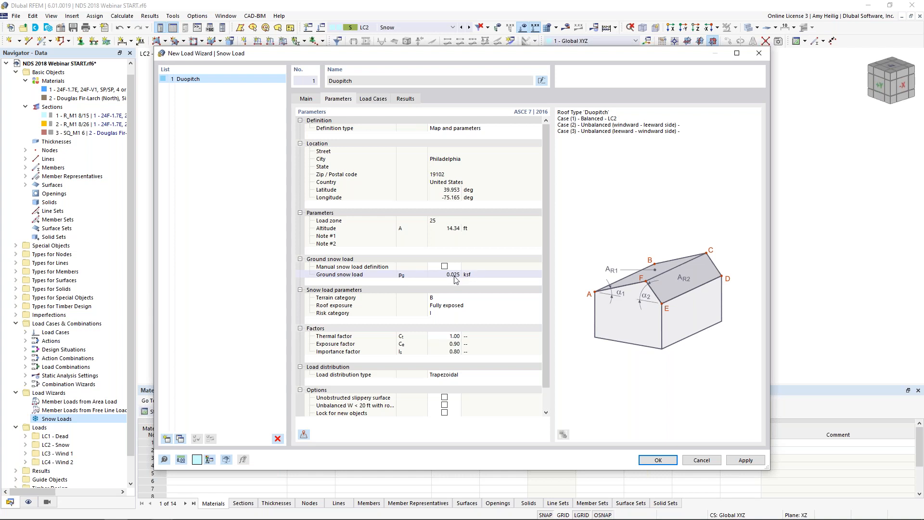
left_click(454, 313)
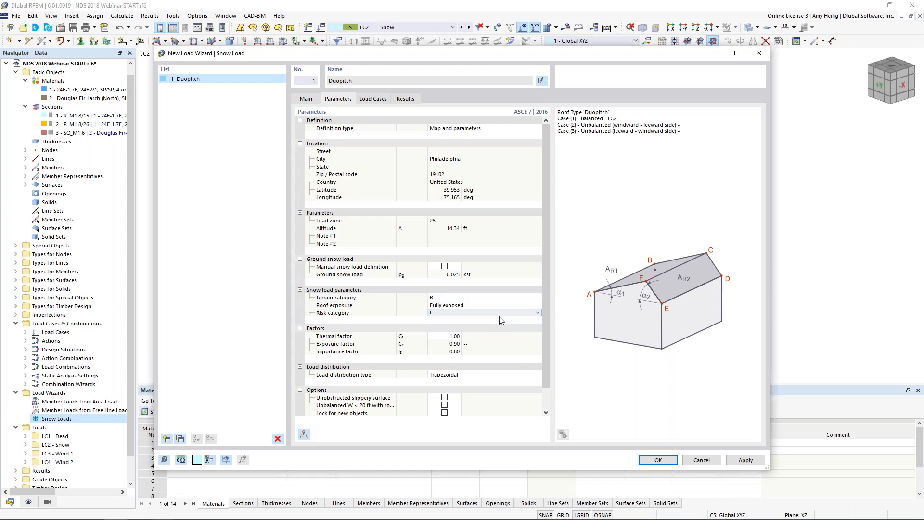
left_click(536, 313)
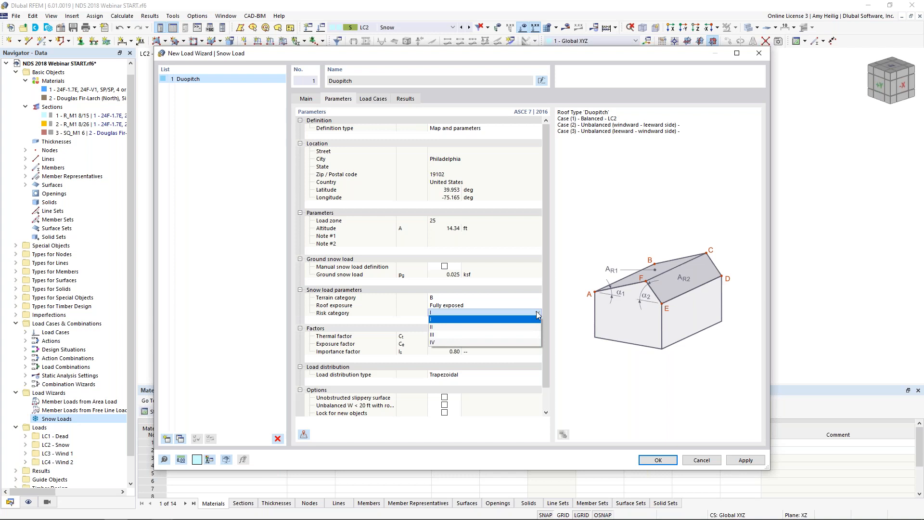
left_click(537, 314)
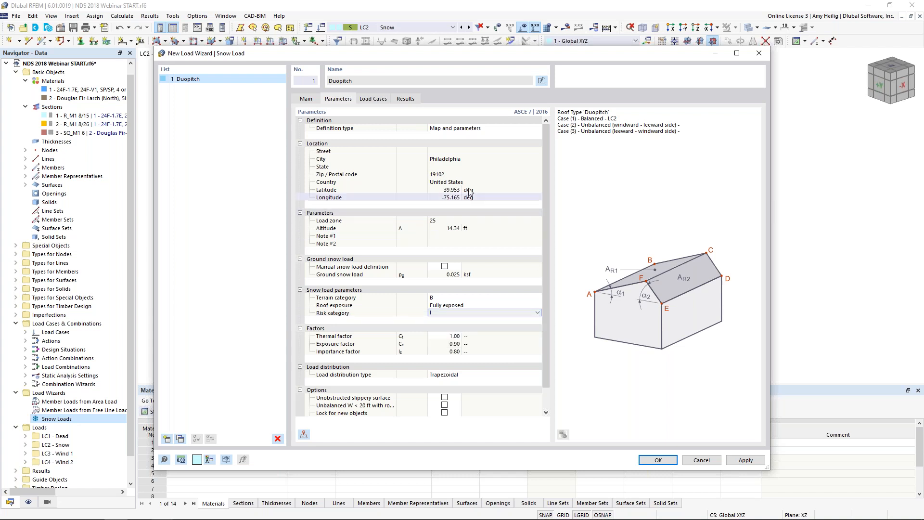
Step: Exclude the unbalanced Cases (2) and (3) from snow load generation, leaving only the balanced case for LC2
left_click(374, 98)
left_click_drag(366, 124, 416, 125)
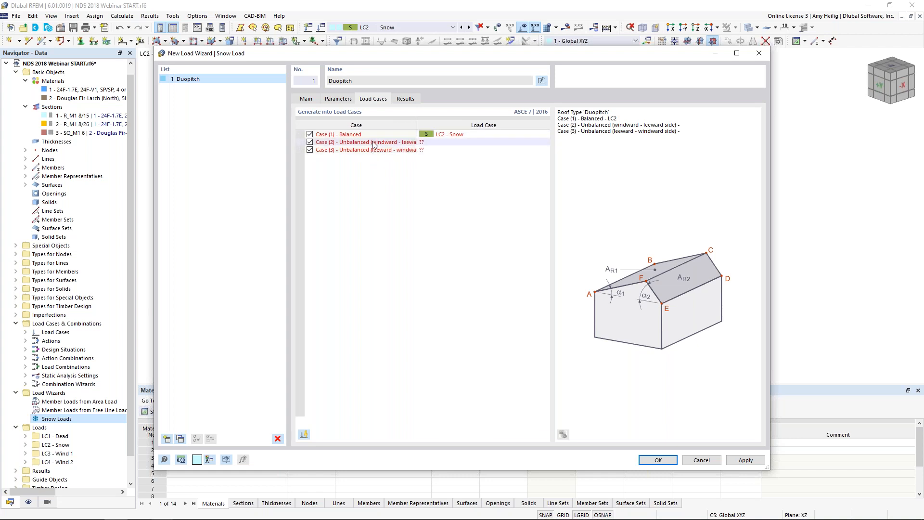
left_click(309, 149)
left_click(310, 142)
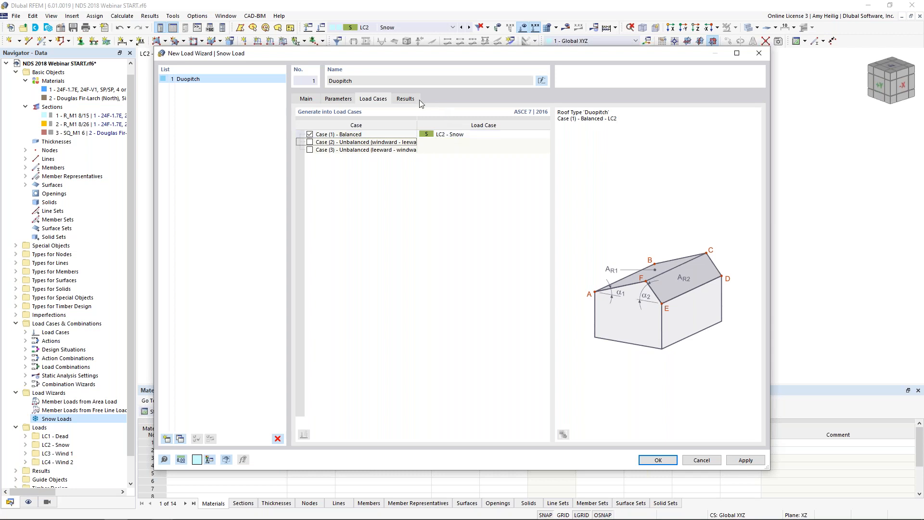
Step: Review the calculated snow load data for both roof sides and generate the snow load
left_click(407, 98)
left_click(455, 221)
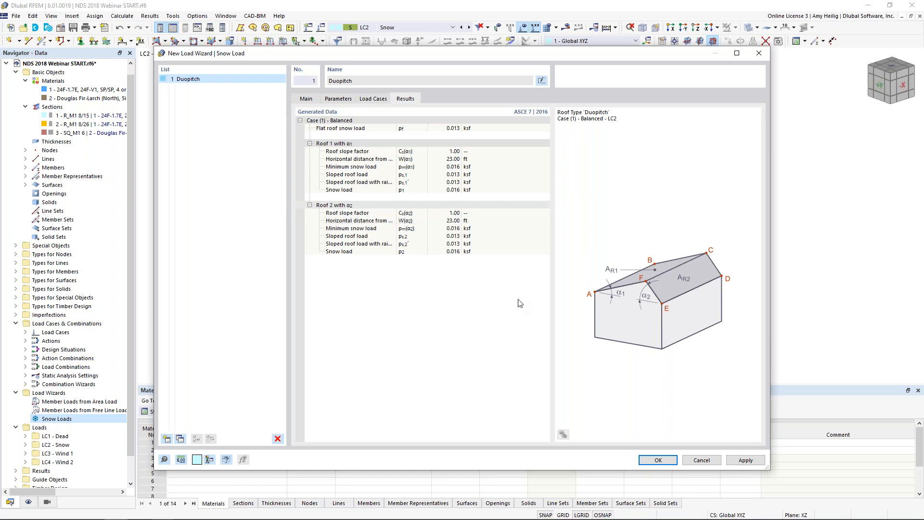
left_click(666, 461)
Step: Display the generated wizard snow load on the roof separately
scroll(449, 274, "down", 1)
middle_click_drag(449, 275, 412, 129, "ctrl")
right_click(412, 129)
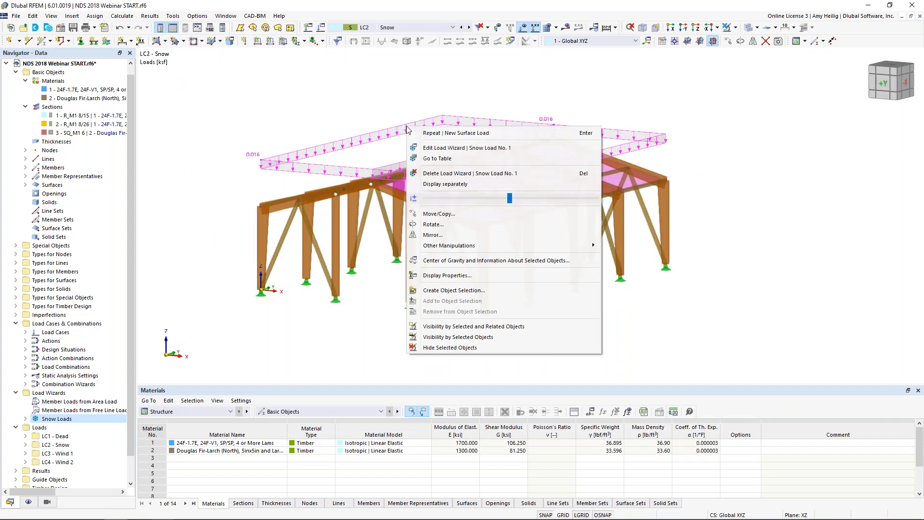
left_click(433, 184)
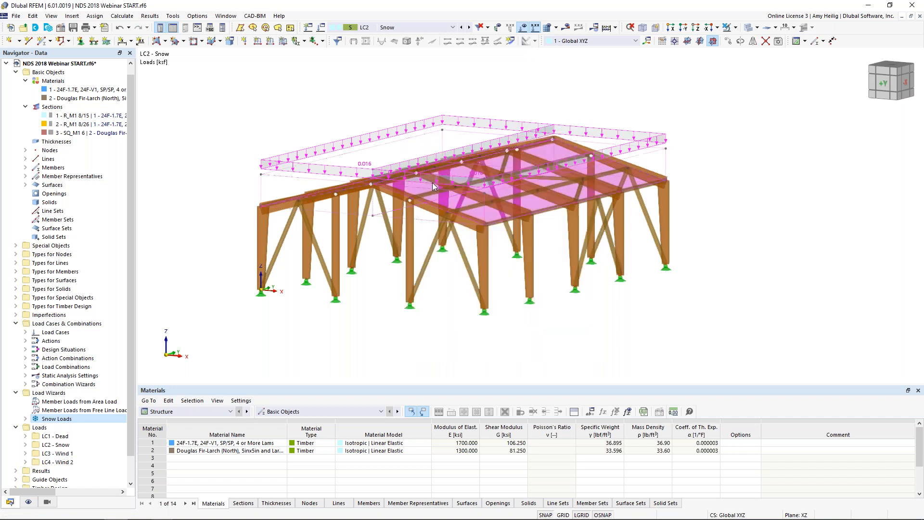
Step: Inspect the snow load as distributed to the members by the load transfer surfaces, and restore the surface load display
left_click(28, 501)
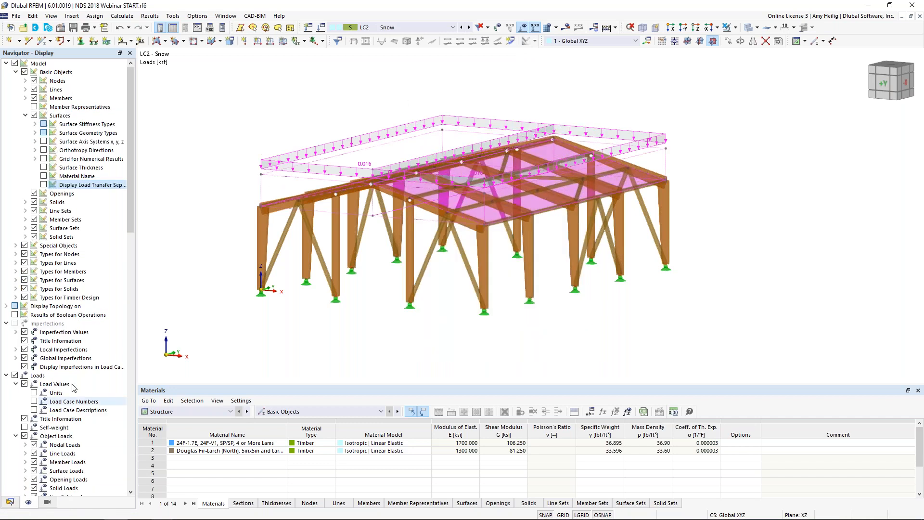
left_click(44, 185)
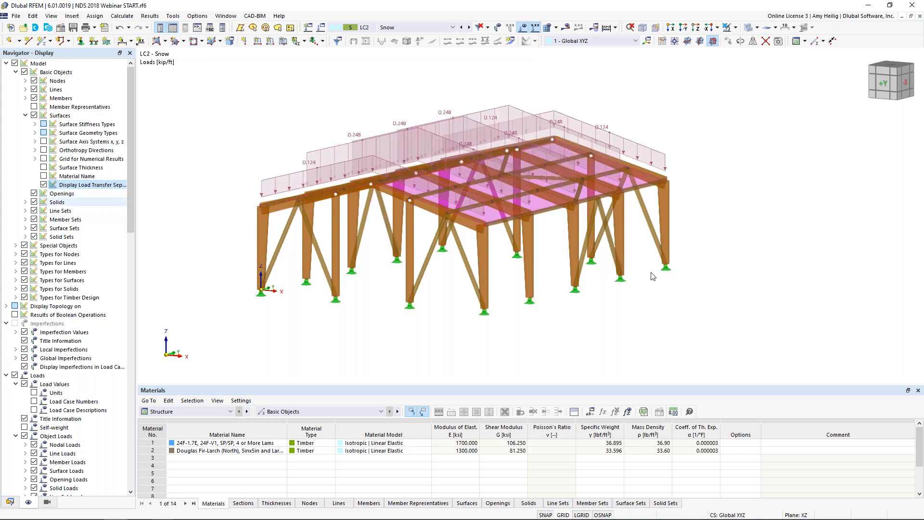
middle_click_drag(698, 267, 674, 277, "ctrl")
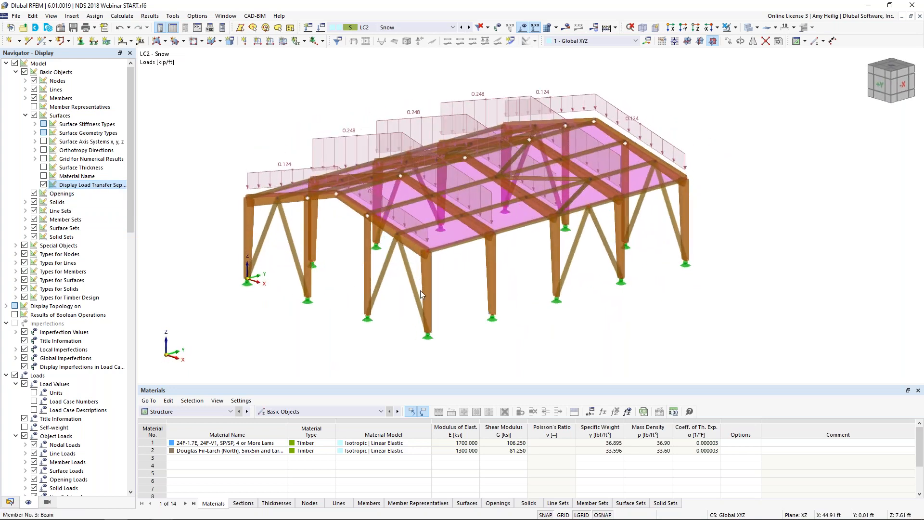
left_click(44, 185)
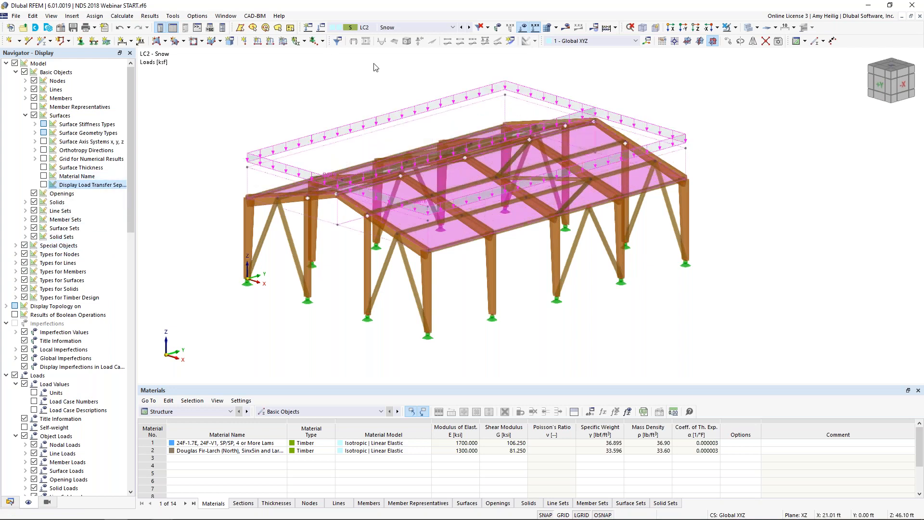
Step: Define a new uniform surface load in LC3 - Wind 1 with local xyz coordinates, direction z and magnitude 0.025 ksf
left_click(468, 27)
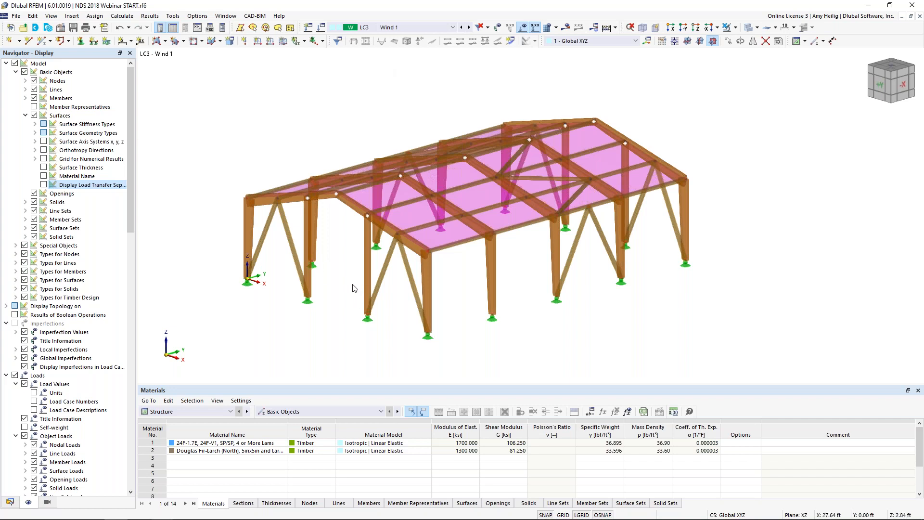
middle_click_drag(333, 275, 365, 275, "ctrl")
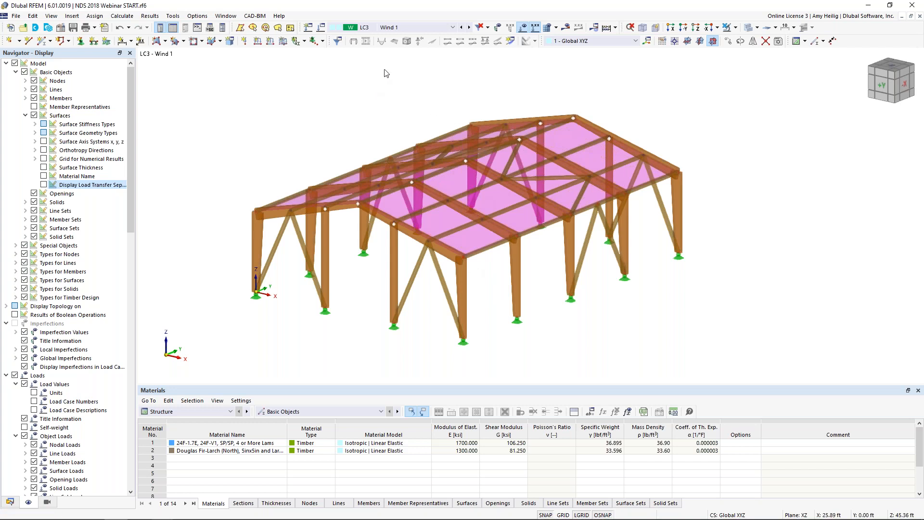
left_click(283, 41)
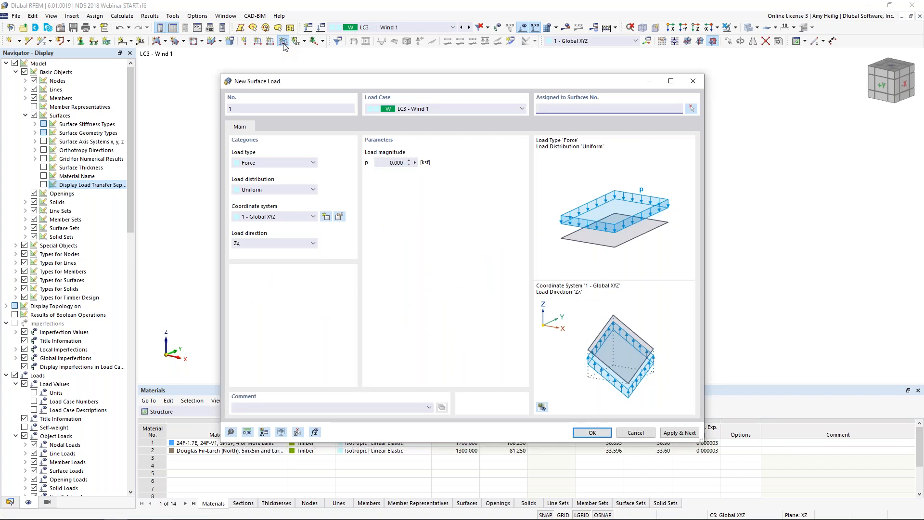
left_click(282, 217)
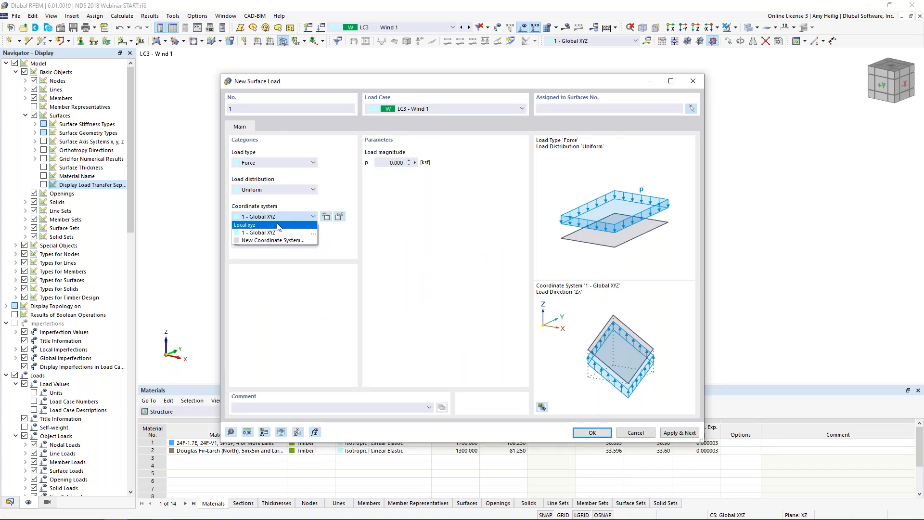
left_click(277, 225)
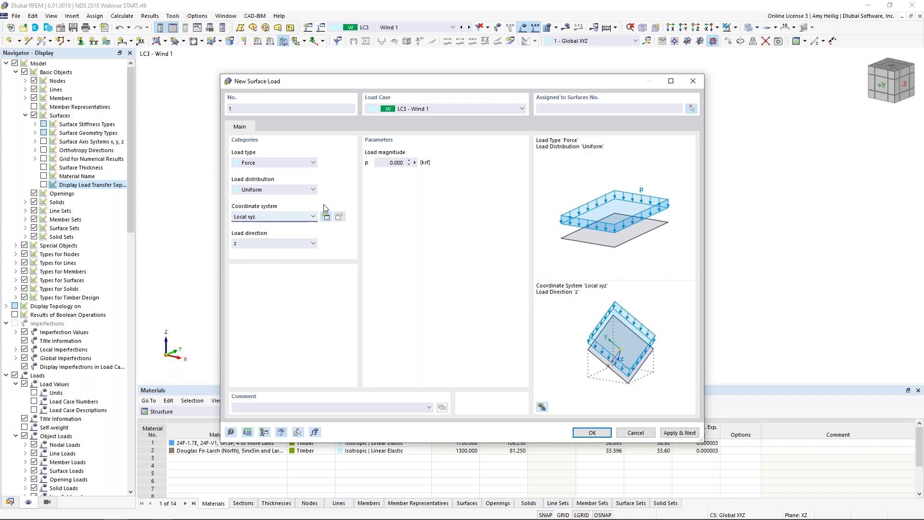
left_click(383, 164)
double_click(382, 163)
type("0.025")
Step: Assign the Wind 1 surface load to roof surface 1 and apply it, keeping the dialog open for another load
left_click(691, 108)
left_click(426, 171)
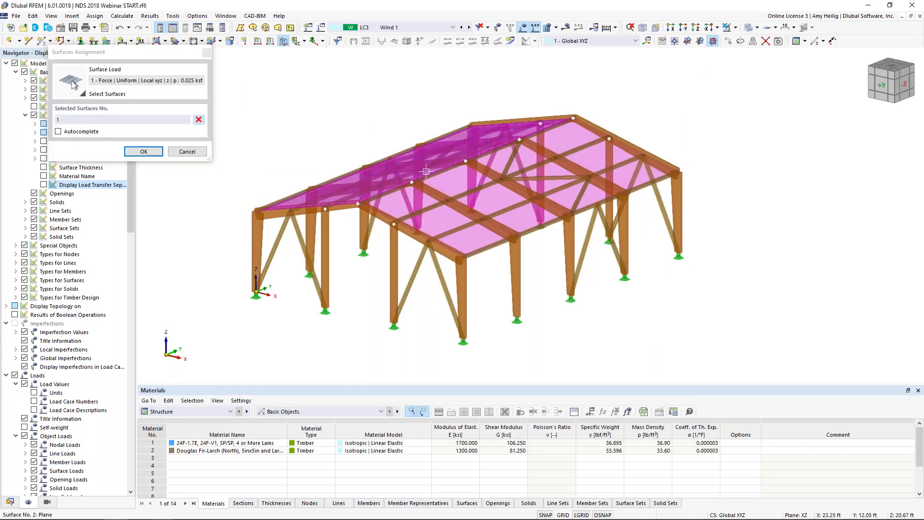
left_click(149, 152)
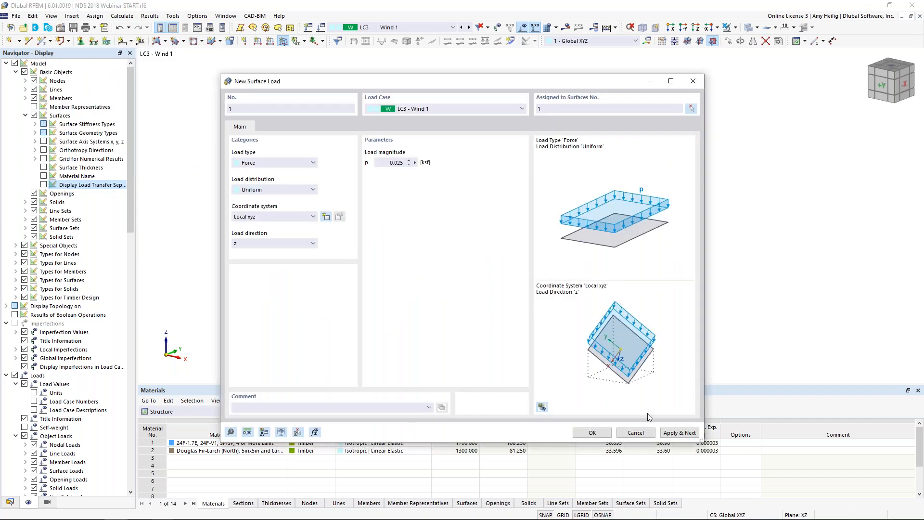
left_click(677, 433)
left_click_drag(583, 79, 572, 292)
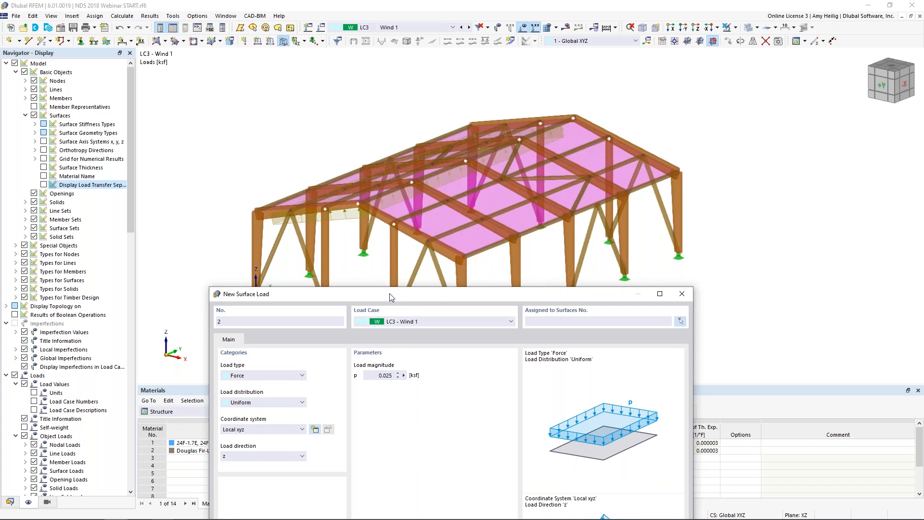
Step: Apply a second Wind 1 surface load of 0.015 ksf in local z to roof surface 2
left_click_drag(391, 297, 406, 81)
double_click(386, 162)
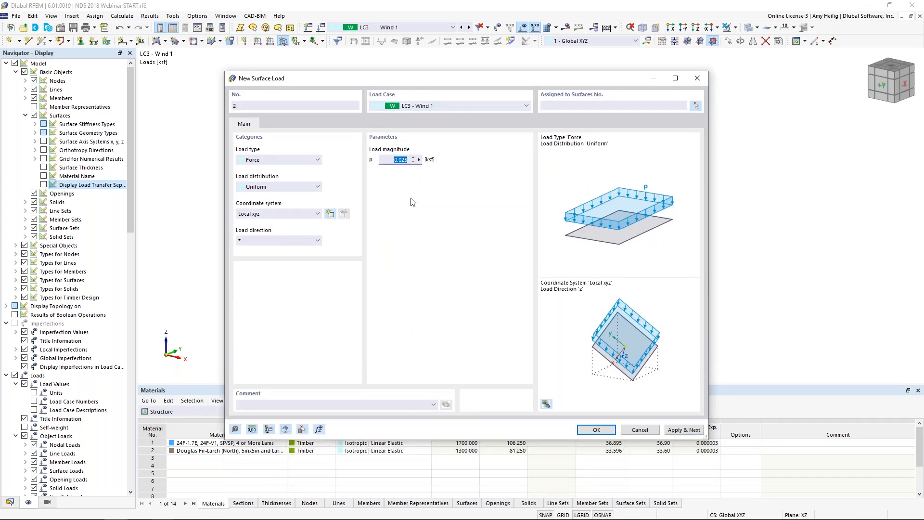
type("0.015")
left_click(694, 106)
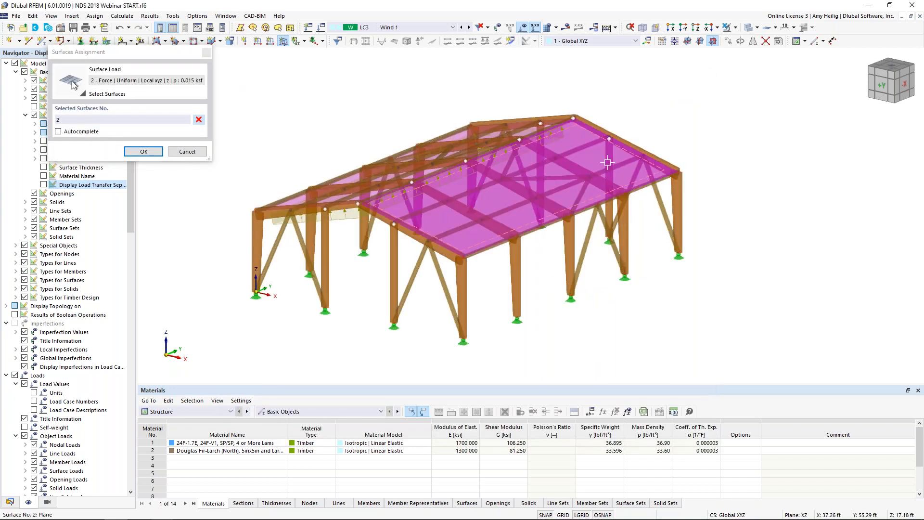
left_click(137, 152)
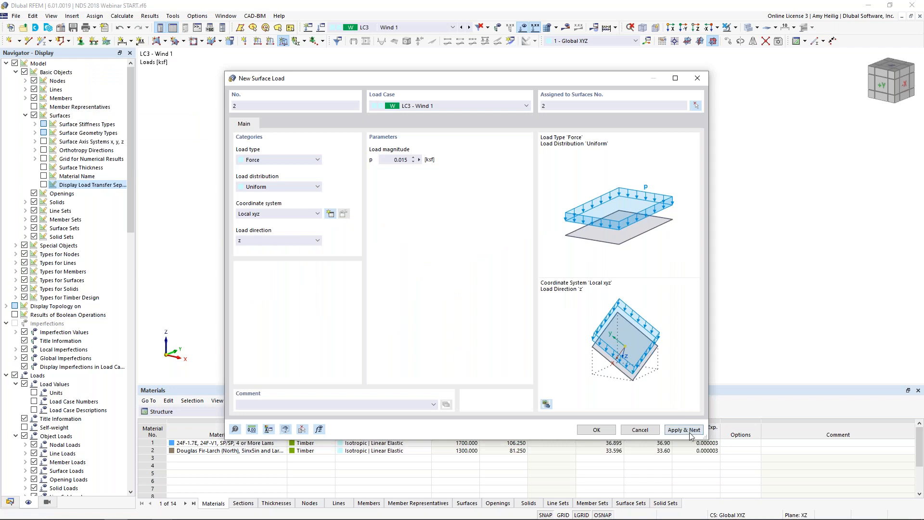
left_click(683, 429)
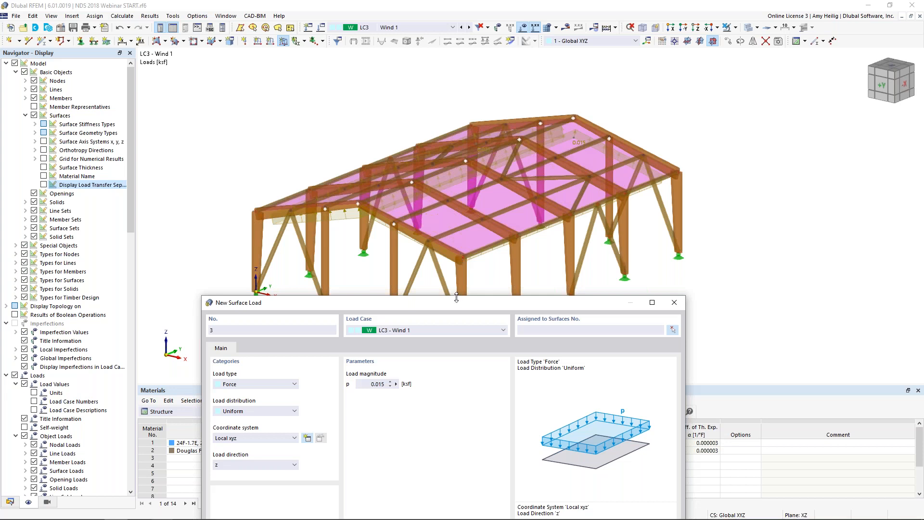
Step: Change to load case LC4 - Wind 2 and apply a surface load of -0.020 ksf in local z to roof surface 1
left_click_drag(456, 301, 491, 61)
left_click(473, 91)
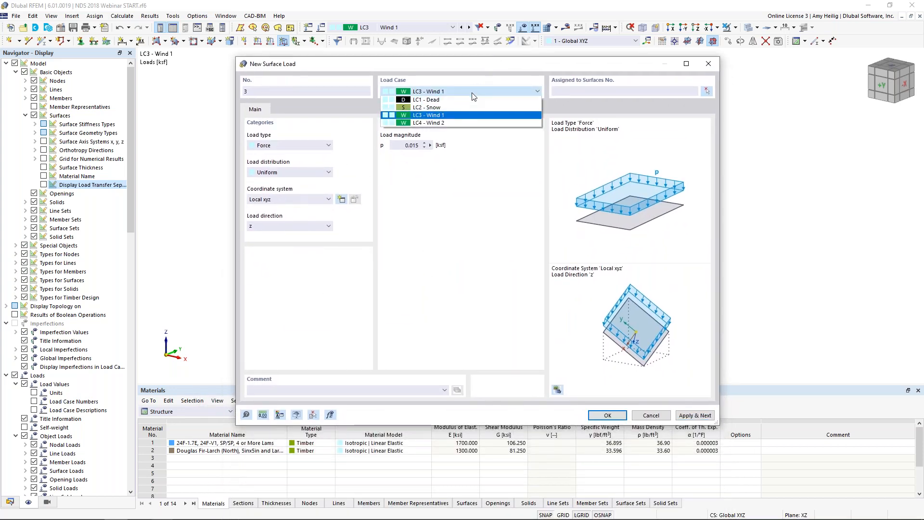
left_click(459, 122)
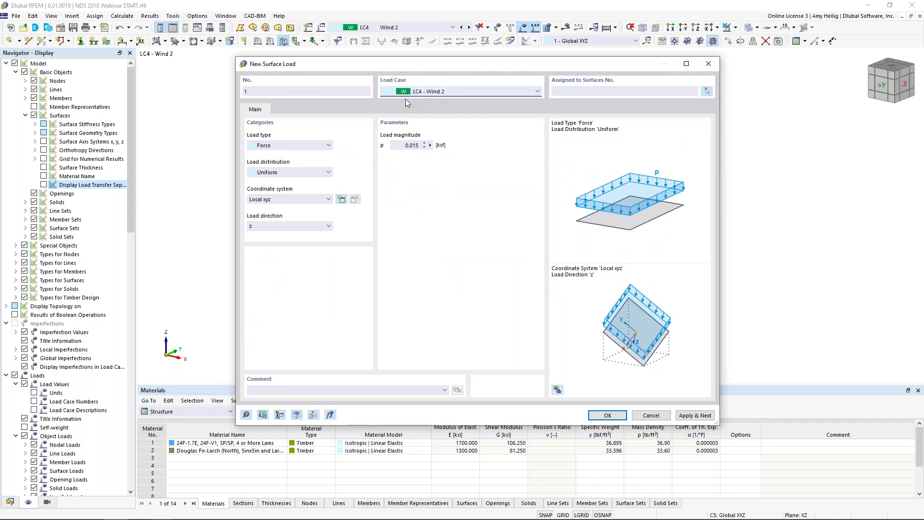
double_click(404, 146)
key("BackSpace")
type("-0.02")
left_click(565, 92)
type("1")
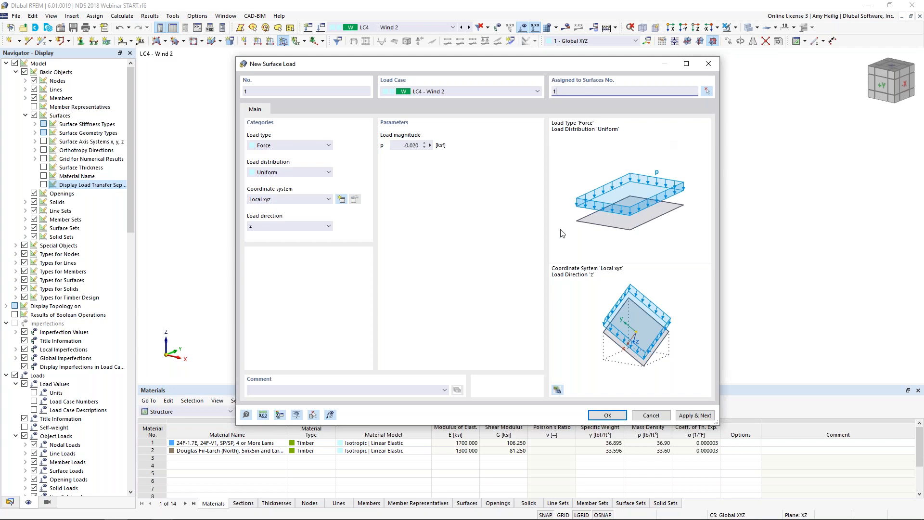
left_click(693, 415)
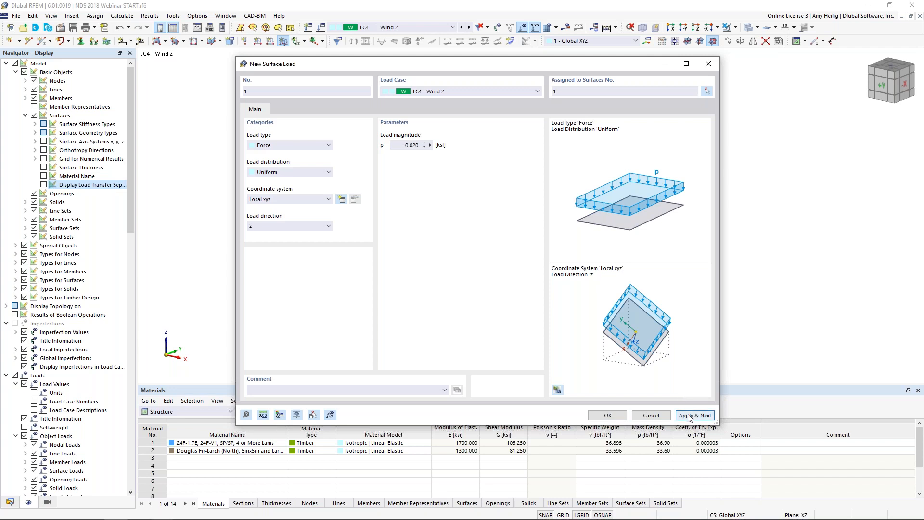
left_click_drag(592, 71, 547, 266)
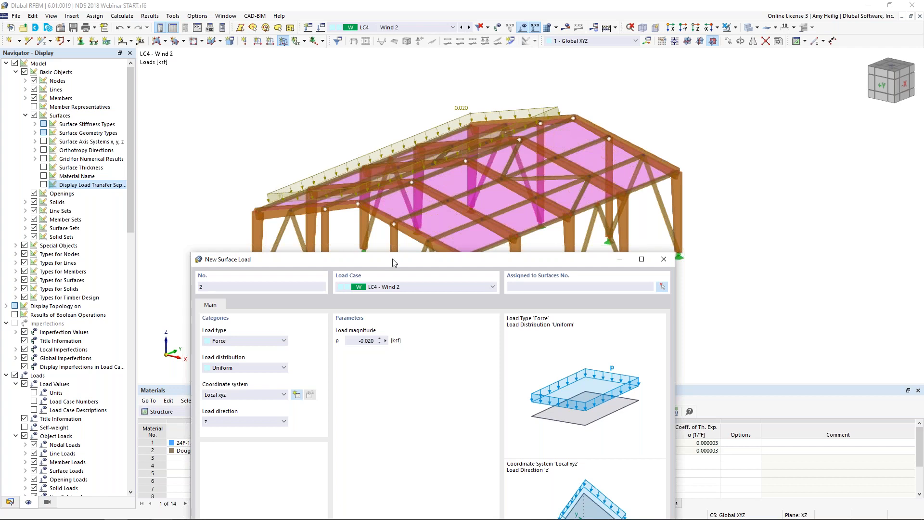
Step: Add a second Wind 2 surface load of -0.01 ksf in local z on the other roof slope and finish load entry
left_click_drag(392, 263, 442, 85)
left_click_drag(396, 164, 473, 165)
type("-0.01")
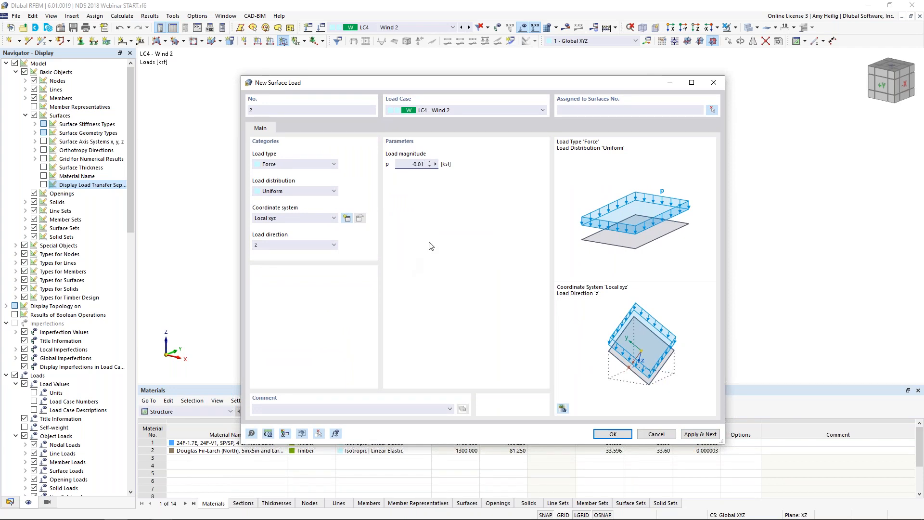
left_click(588, 109)
left_click(613, 434)
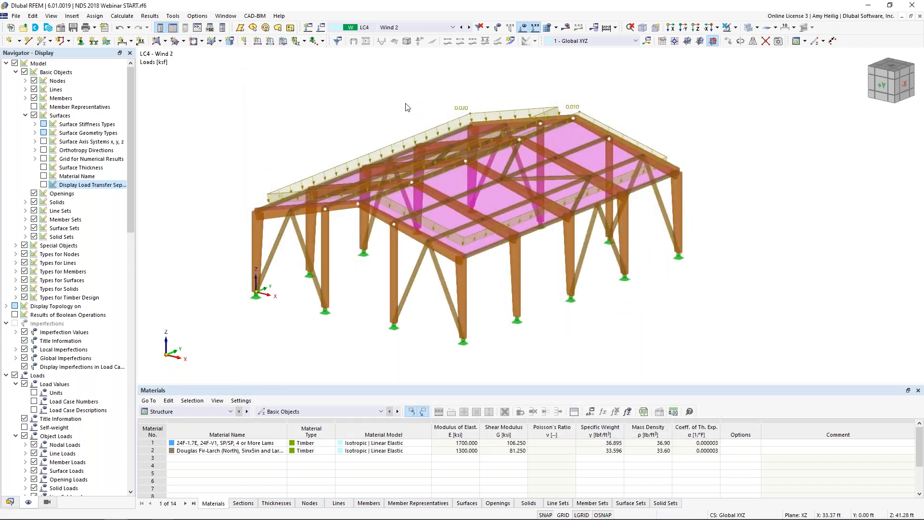
Step: Review the applied loads by going back through the load cases to LC1 - Dead
left_click(462, 27)
left_click(462, 27)
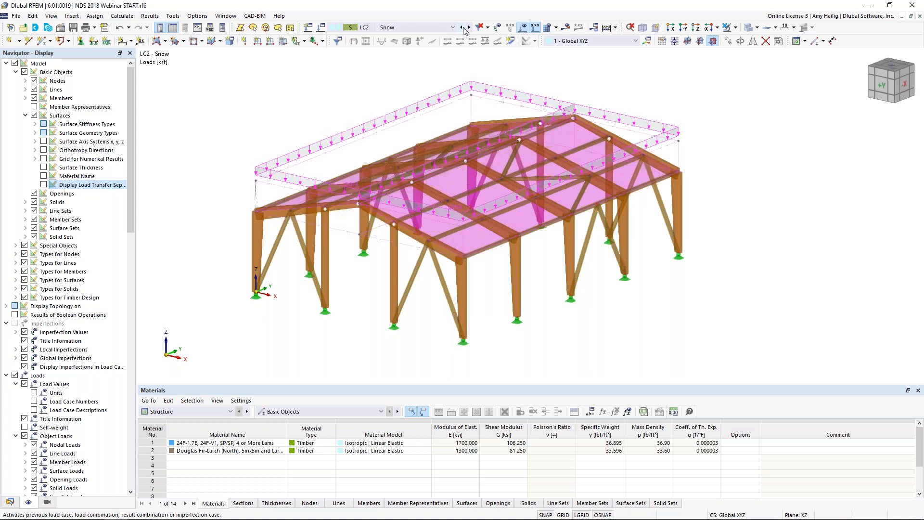
left_click(461, 28)
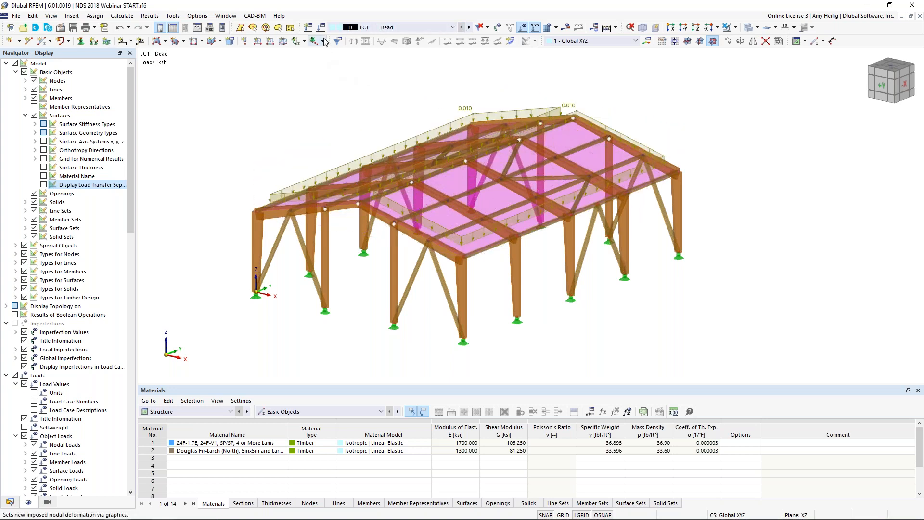
Step: Check the creep factor in the ASCE 7 | Wood 2016 combination wizard settings under Load Cases & Combinations
left_click(290, 28)
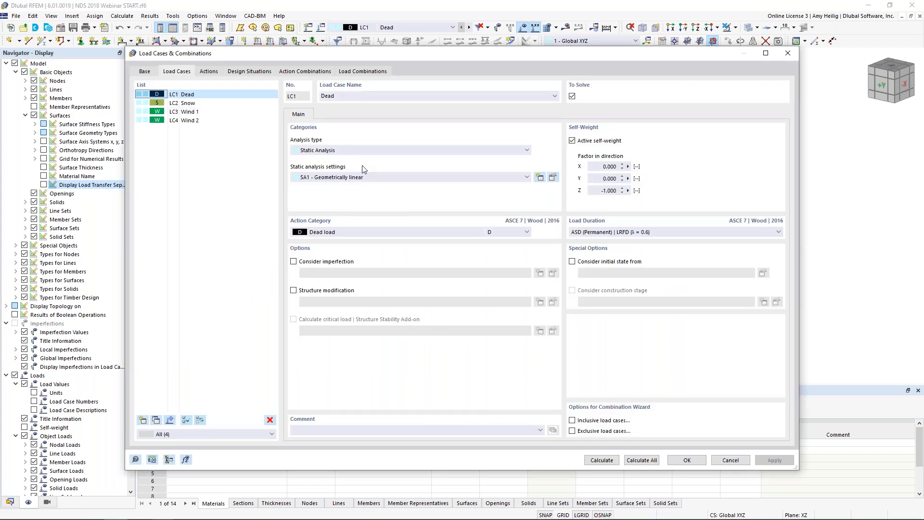
left_click(146, 72)
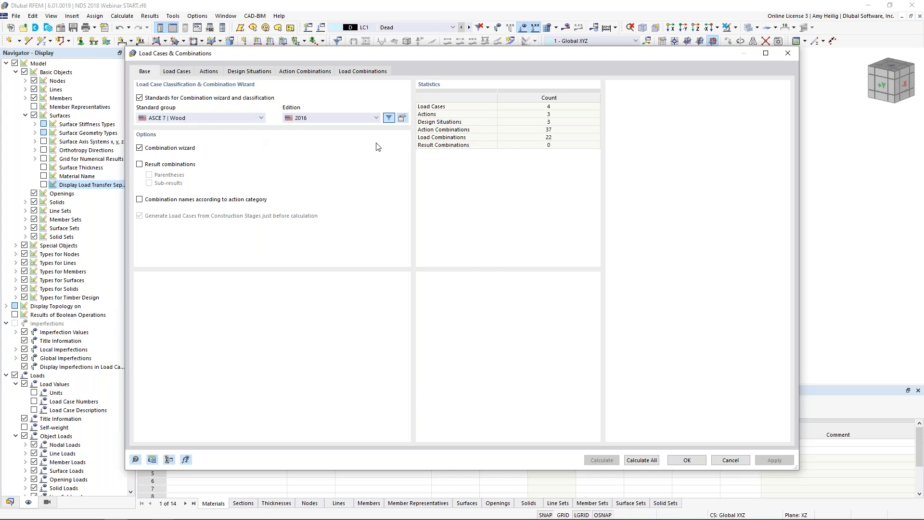
left_click(402, 118)
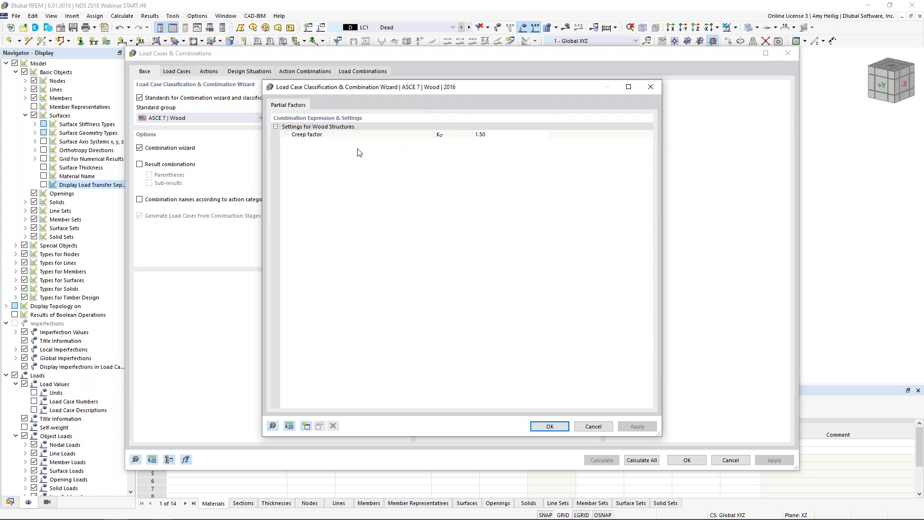
key("super+Tab")
left_click(180, 259)
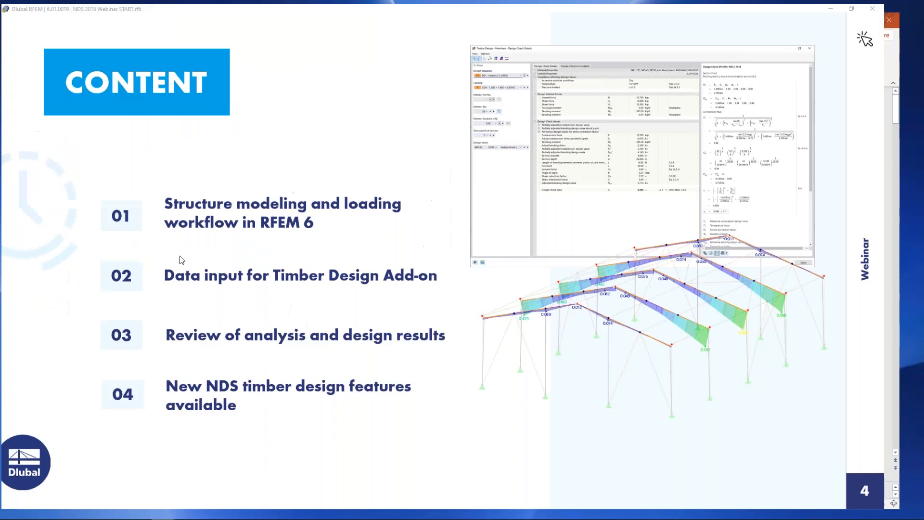
key("Right")
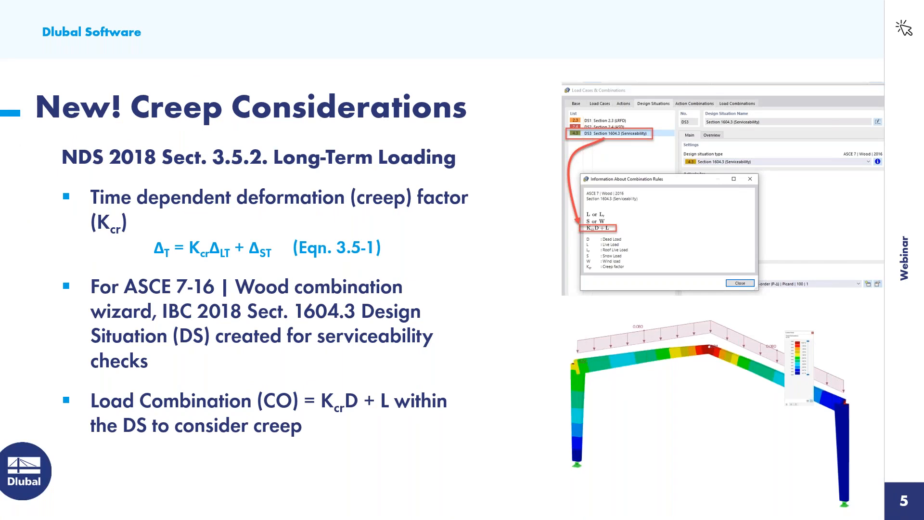
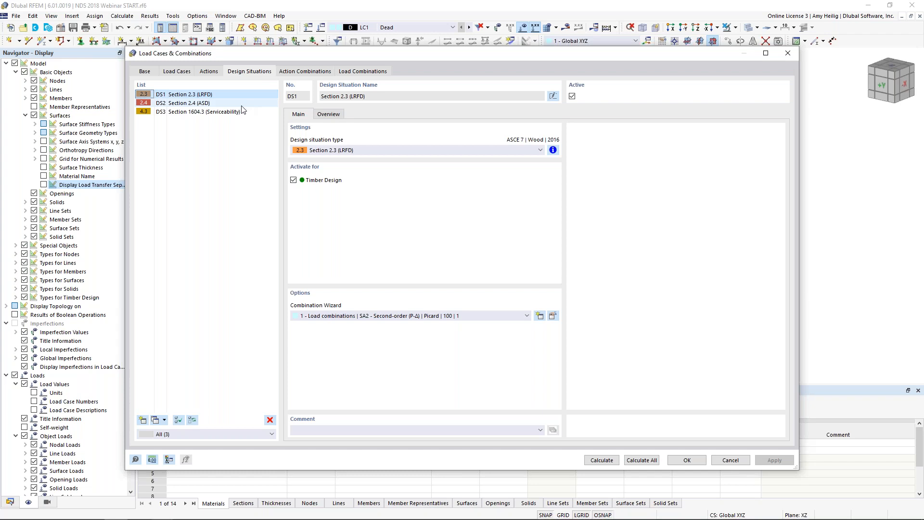
Step: Review the ASD and serviceability design situations, including the combination rules for Section 1604.3 (Serviceability)
left_click(213, 103)
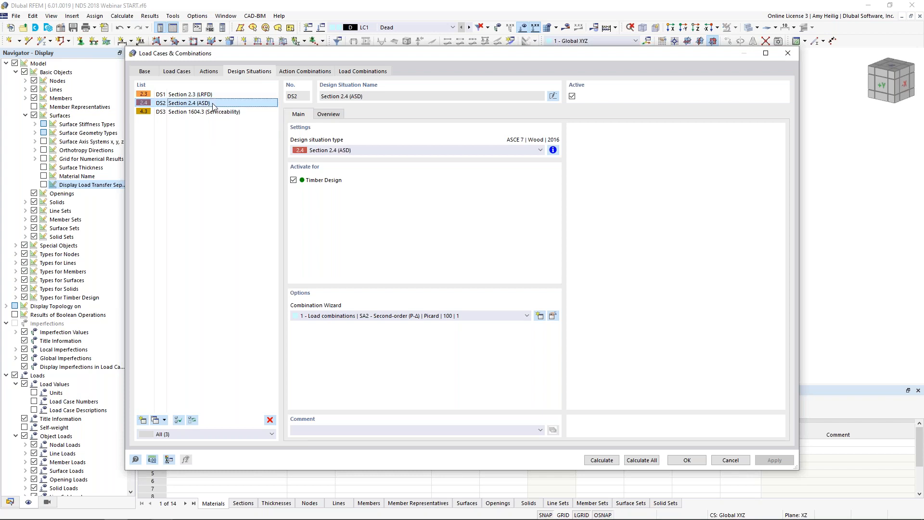
left_click(199, 113)
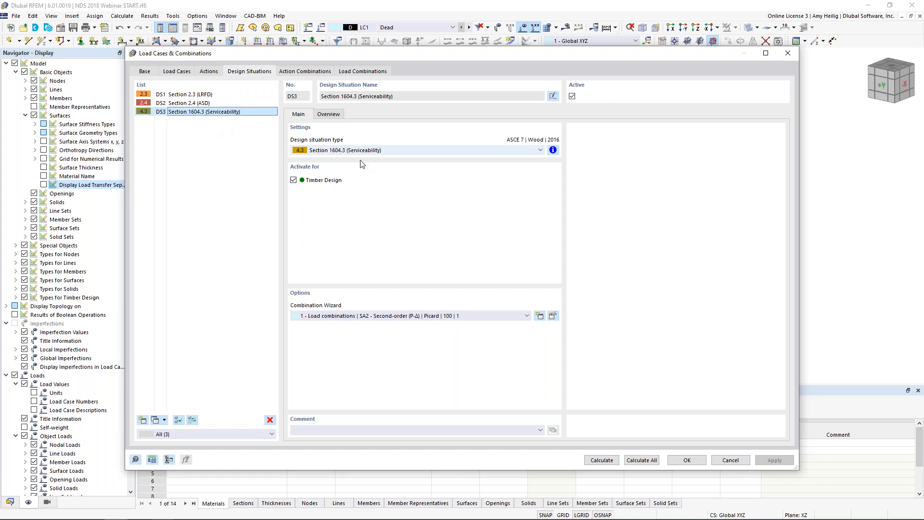
left_click(554, 151)
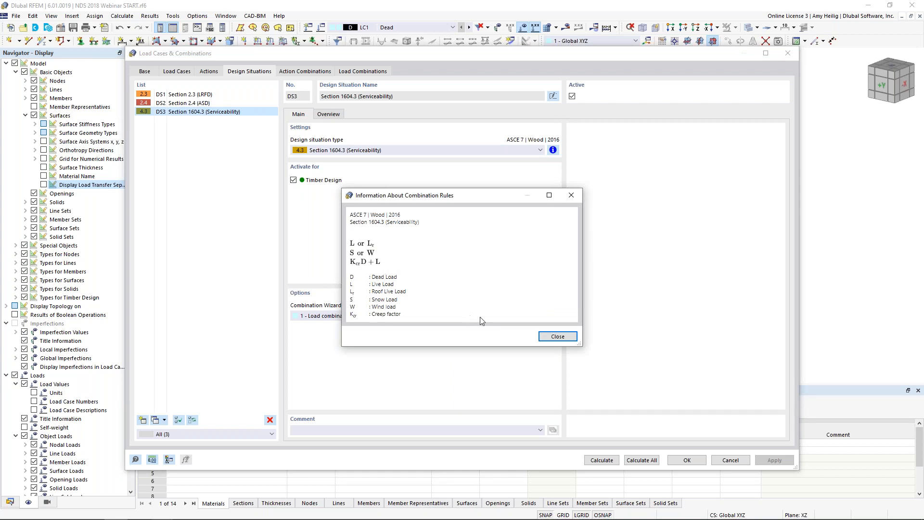
left_click(554, 336)
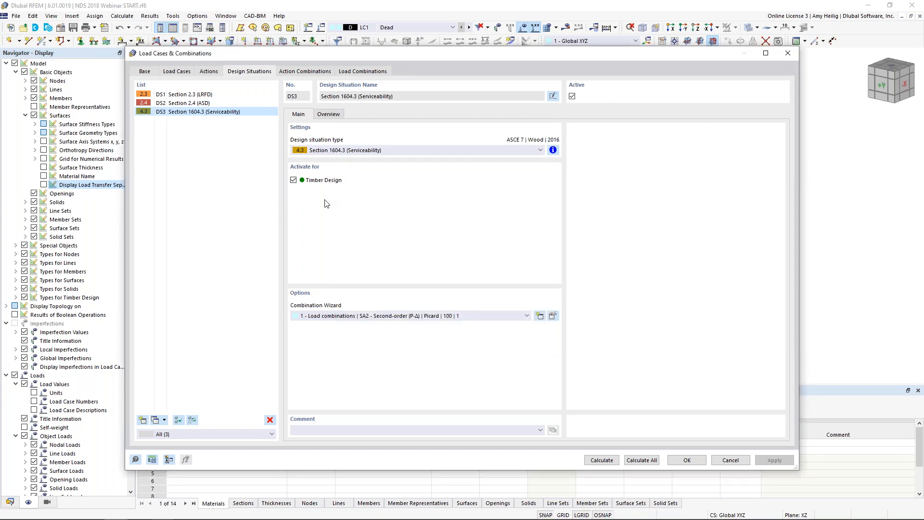
Step: Deactivate design situation DS2 - Section 2.4 (ASD) and generate the load combinations for the remaining active situations
left_click(198, 103)
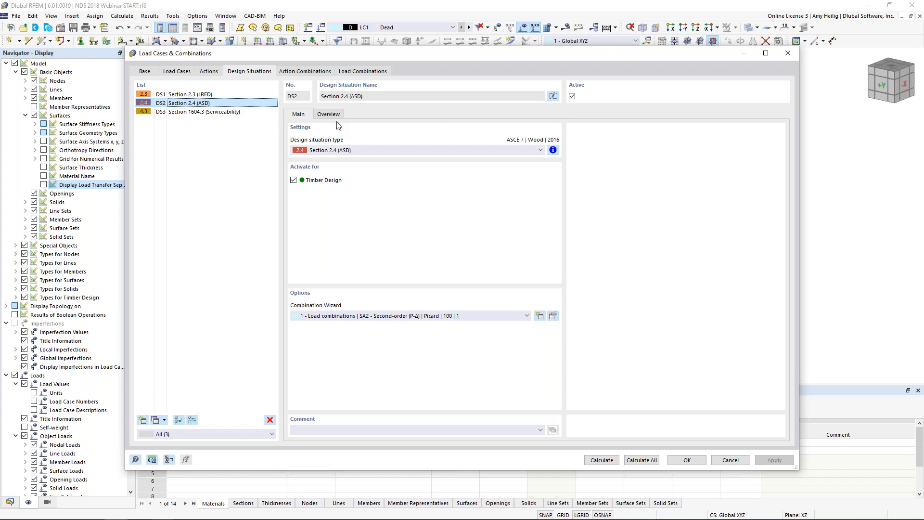
left_click(572, 96)
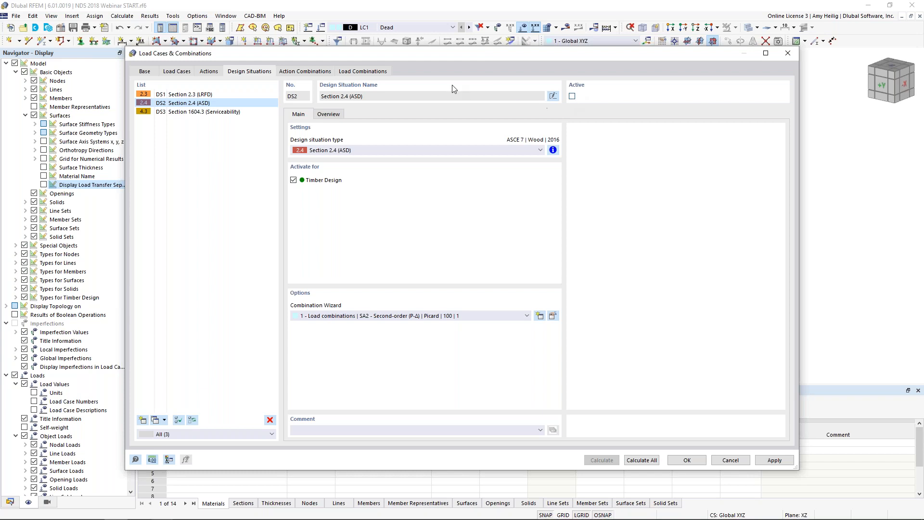
left_click(378, 75)
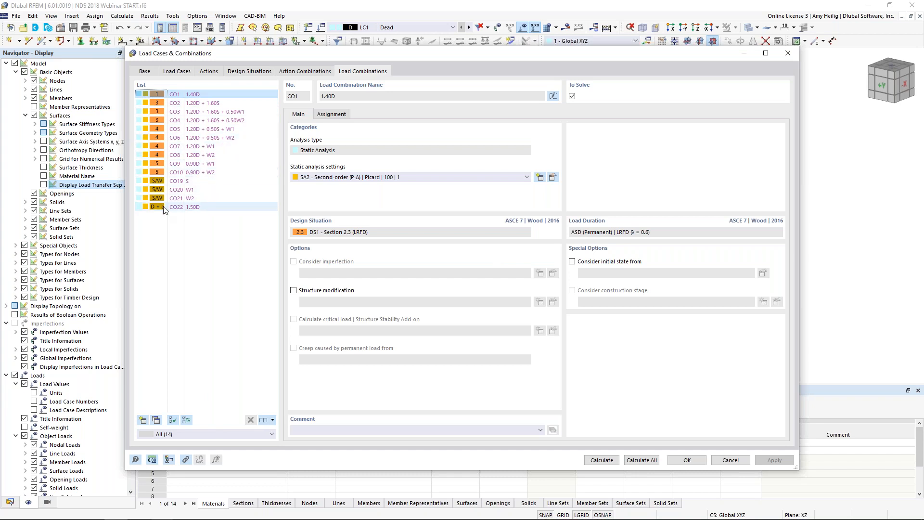
Step: Check the load case assignment of combination CO22 and accept the load cases and combinations
left_click(199, 209)
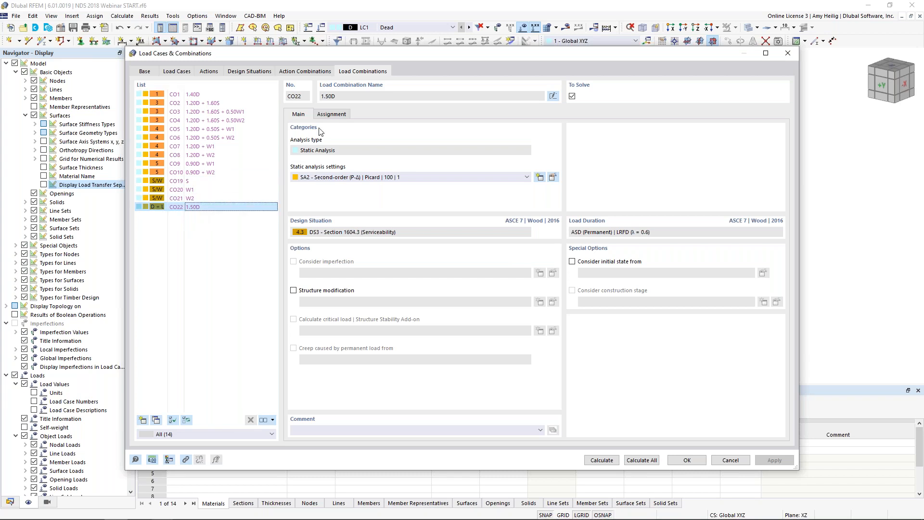
left_click(331, 114)
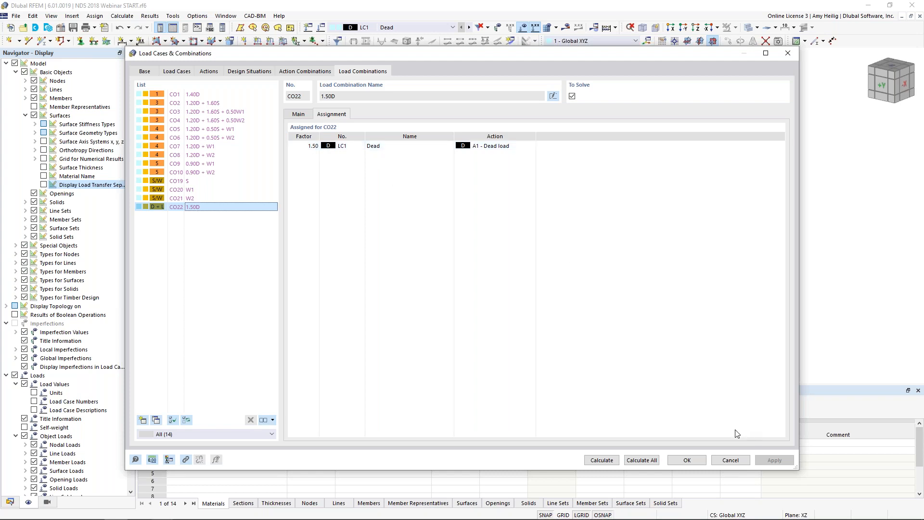
left_click(687, 460)
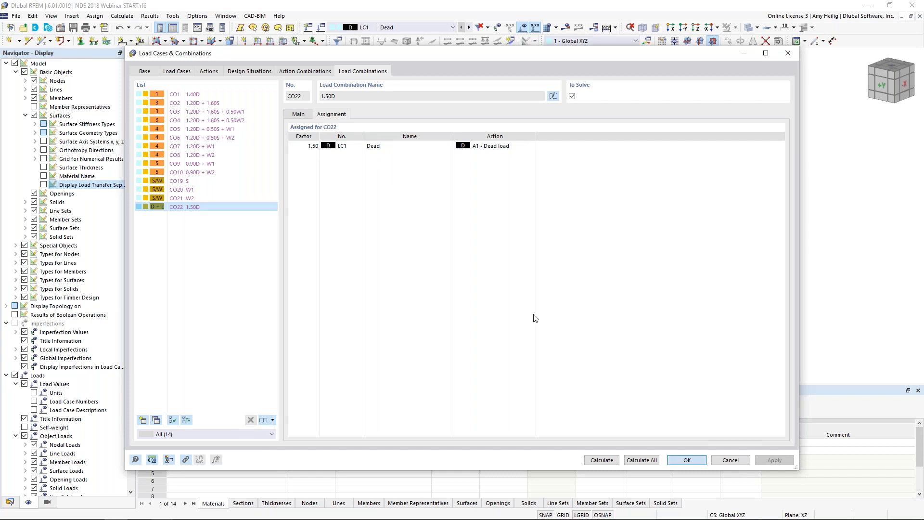
Step: Review the combined loads on the model by stepping through load combinations CO1 to CO6
left_click(437, 28)
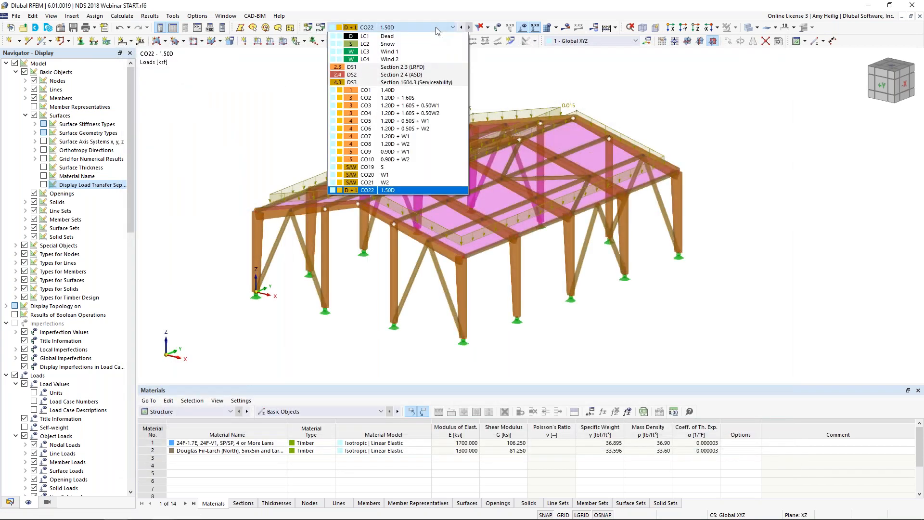
left_click(396, 90)
left_click(469, 28)
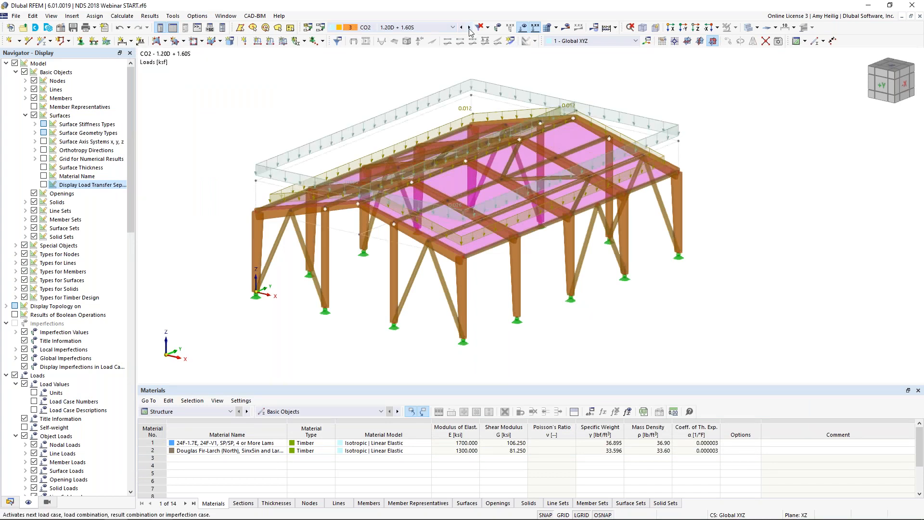
left_click(470, 28)
left_click(469, 28)
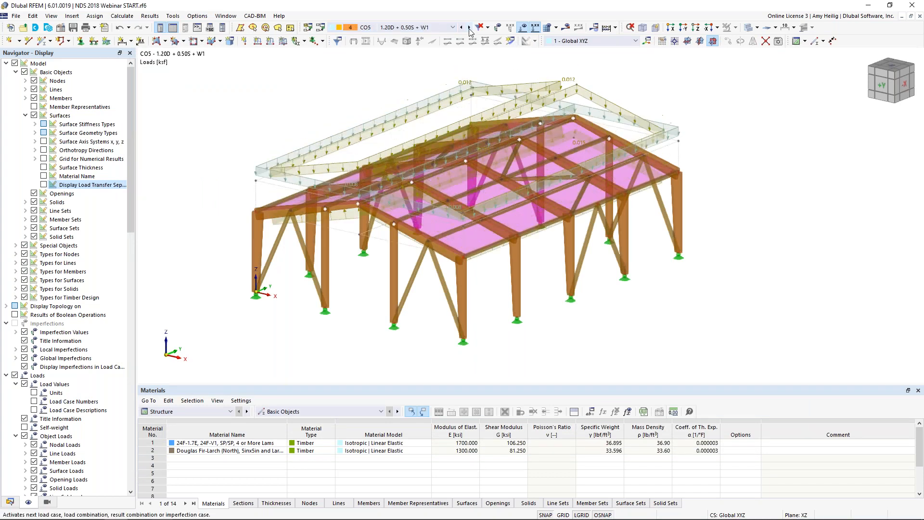
left_click(470, 28)
middle_click_drag(353, 109, 354, 137)
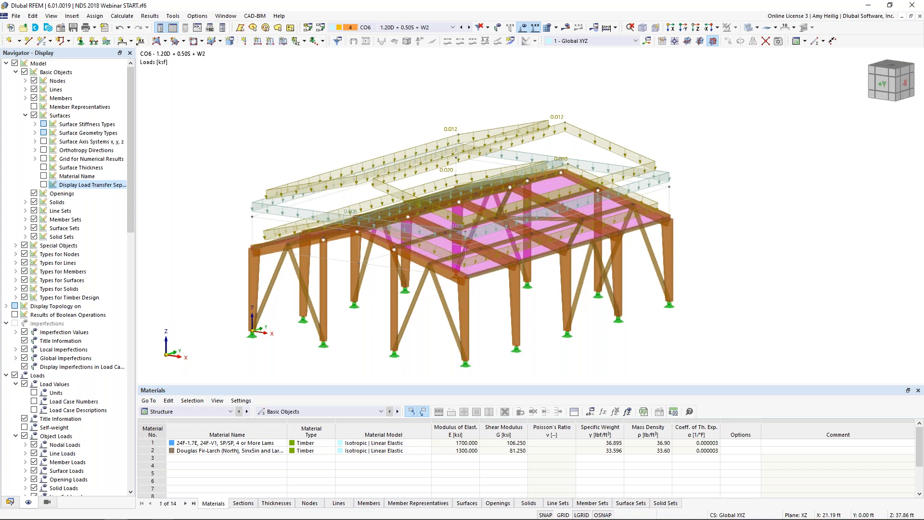
Step: Hide the loads and assign Service Conditions 1 to all members for timber design
left_click(524, 28)
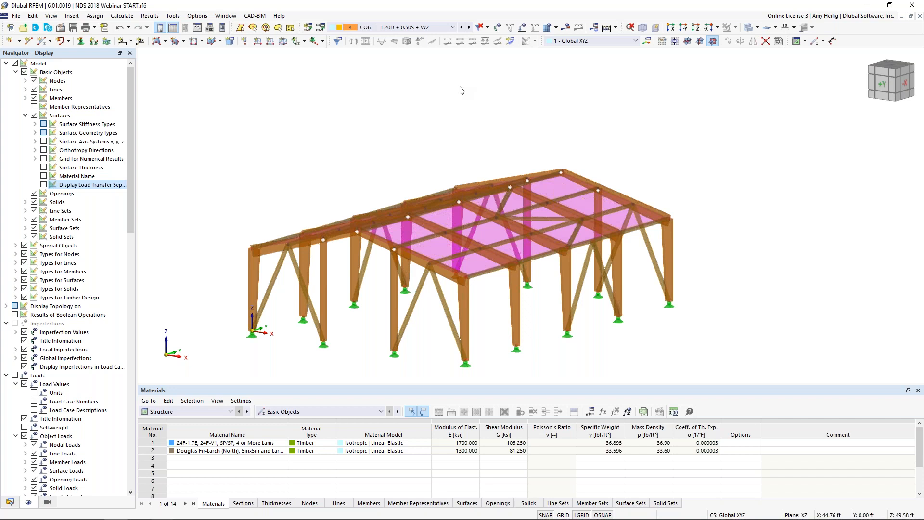
middle_click_drag(617, 112, 624, 77)
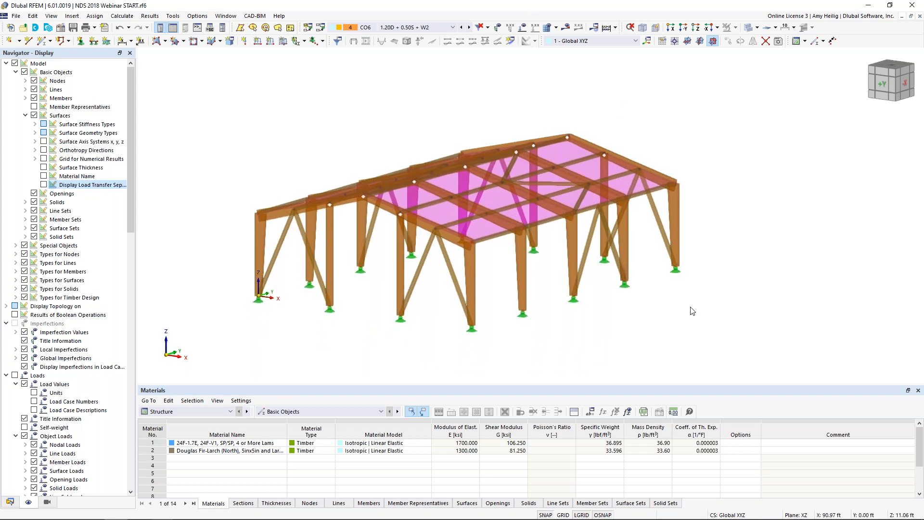
left_click_drag(743, 364, 220, 114)
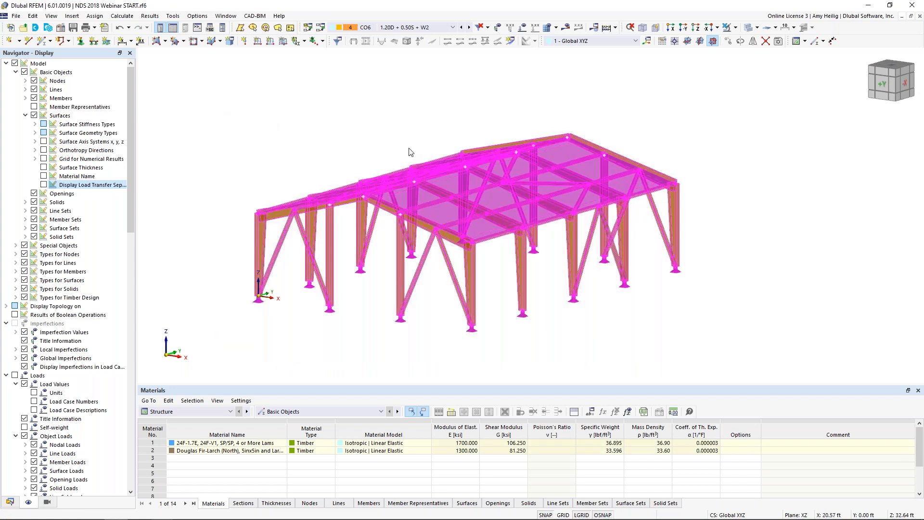
double_click(471, 264)
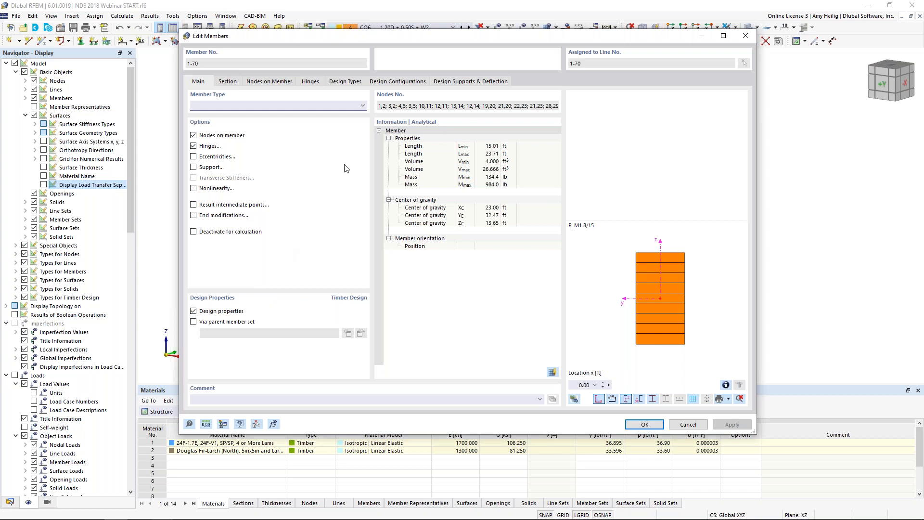
left_click(345, 81)
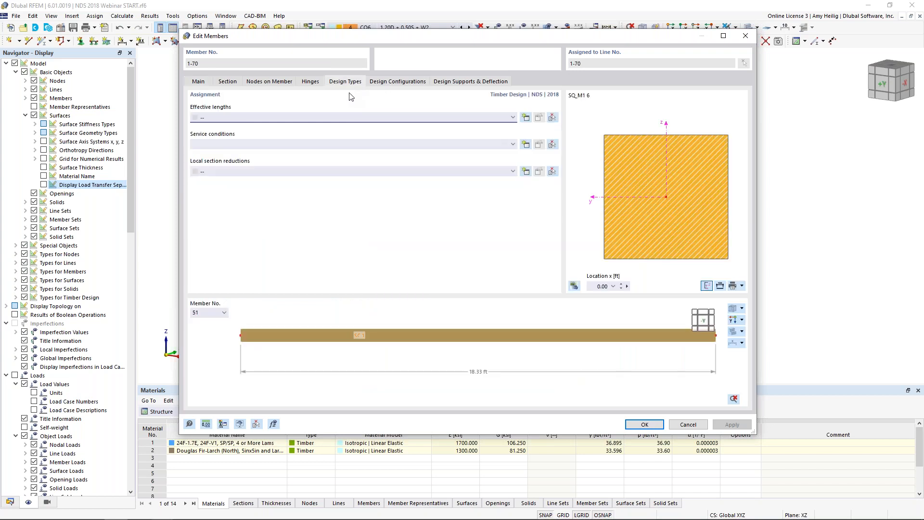
left_click(328, 144)
left_click(318, 153)
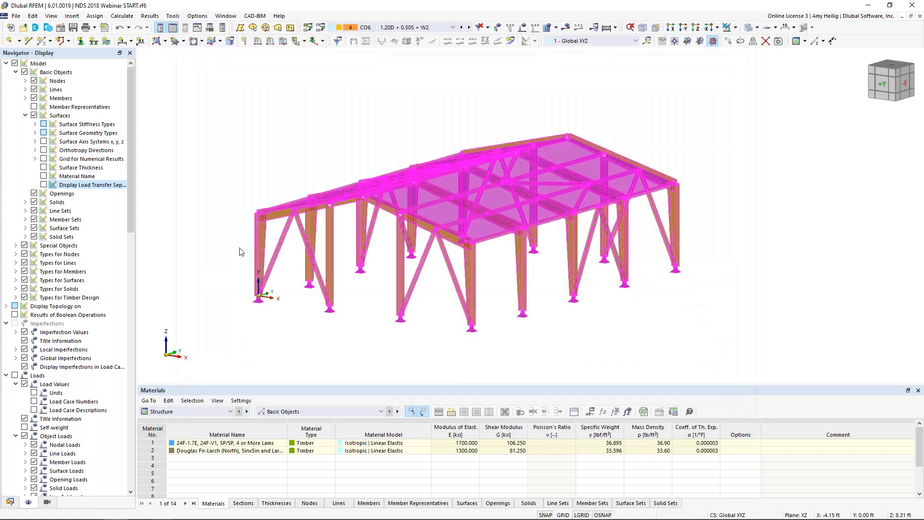
left_click(252, 171)
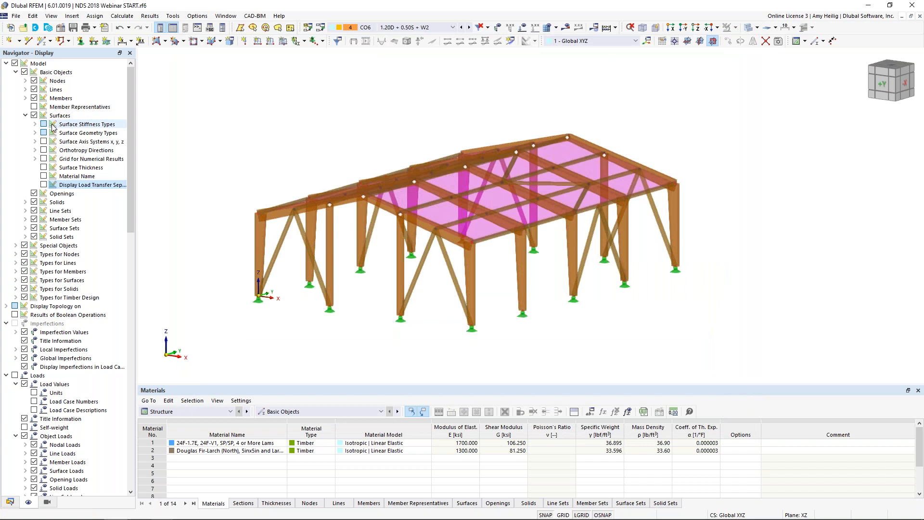
Step: Hide the surfaces, show the member representatives and display the model as a wireframe
left_click(34, 115)
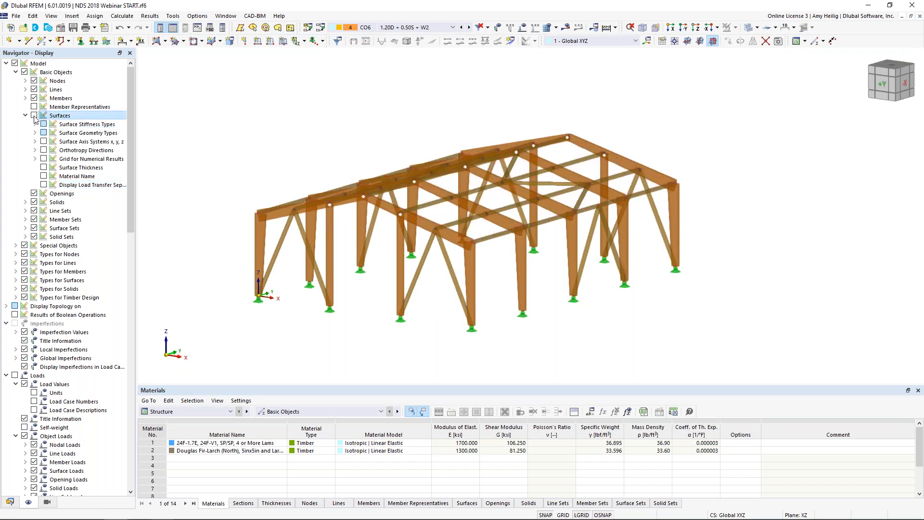
left_click(34, 107)
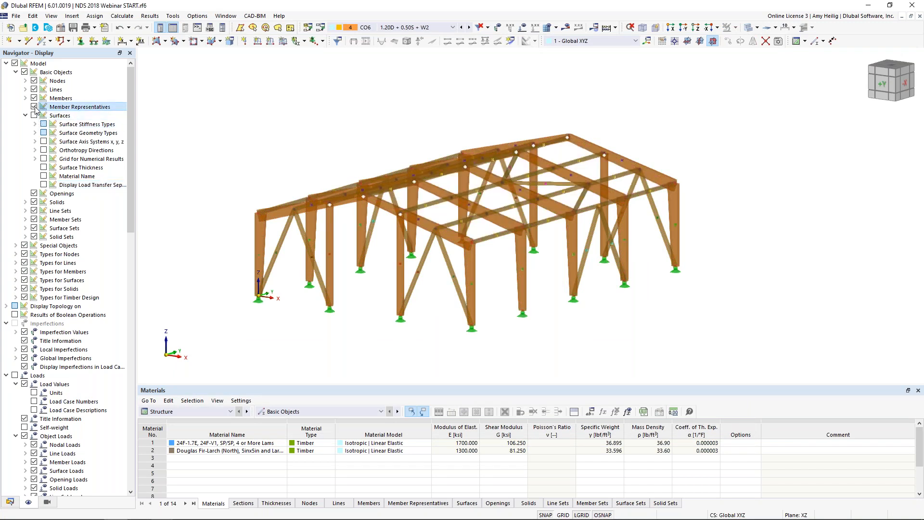
left_click(748, 27)
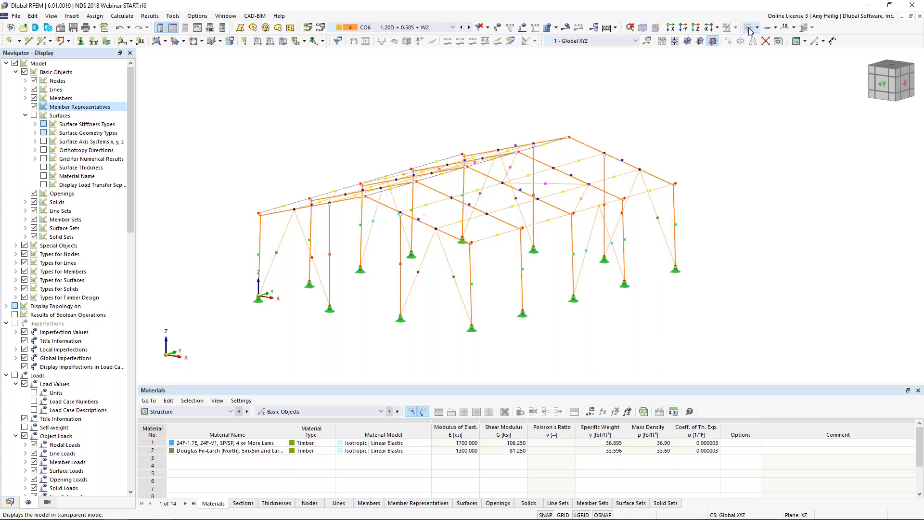
scroll(700, 124, "up", 4)
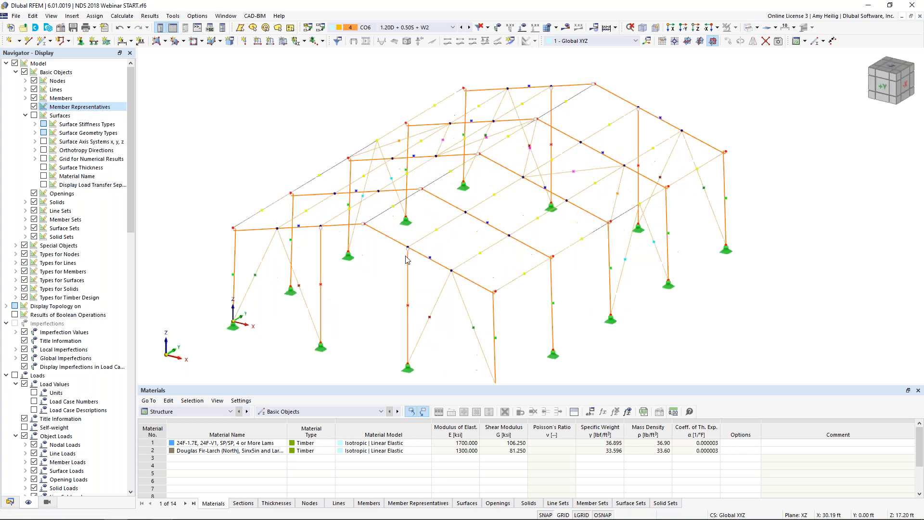
middle_click_drag(419, 240, 425, 235)
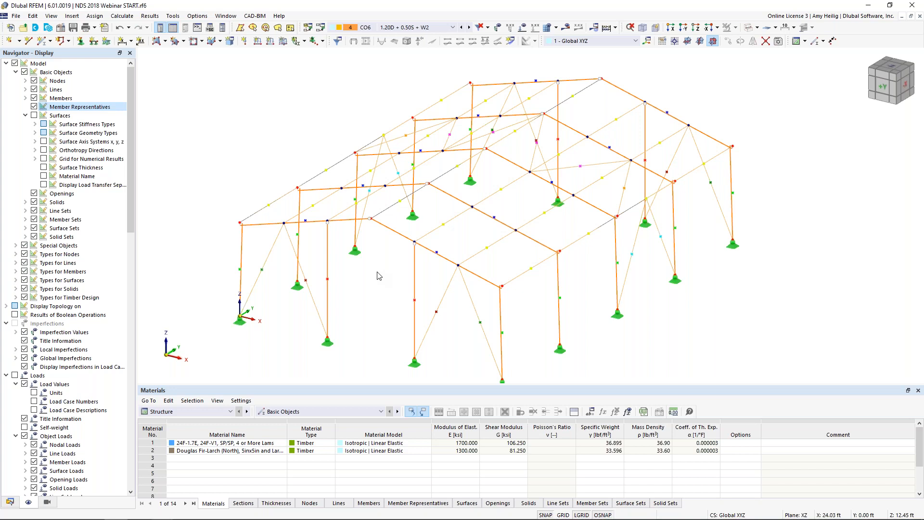
Step: Give the four rafter beams of the front and rear end frames (members 2, 4, 18, 20) the comment "End Frame"
left_click(393, 230)
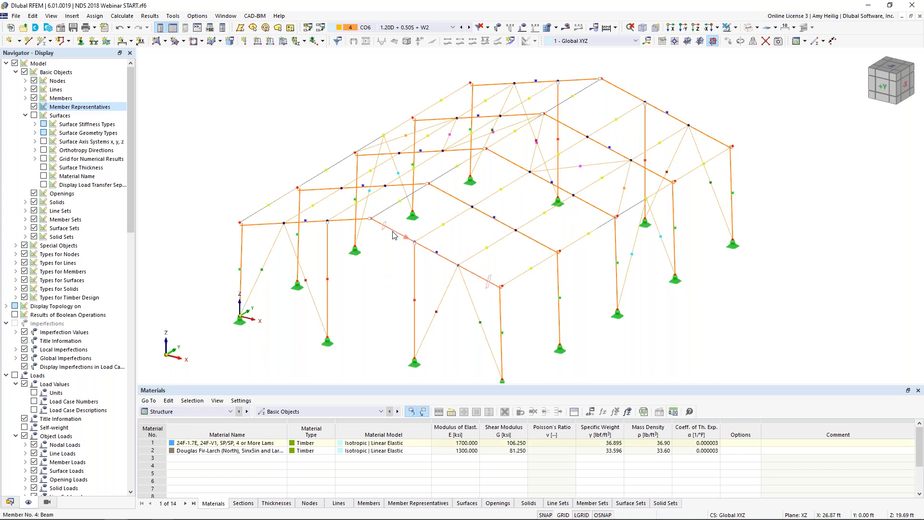
left_click(345, 222, "ctrl")
left_click(596, 80, "ctrl")
left_click(616, 89, "ctrl")
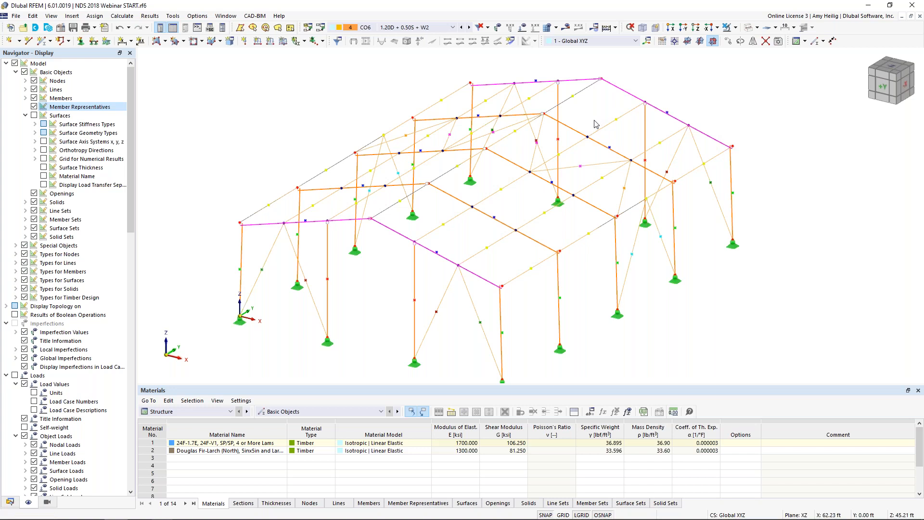
double_click(395, 234)
left_click(242, 399)
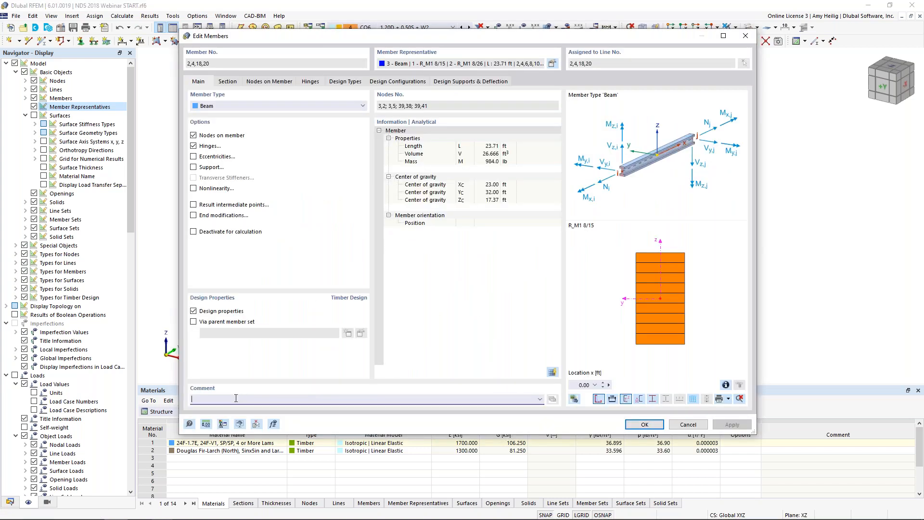
type("End Frame")
left_click(633, 424)
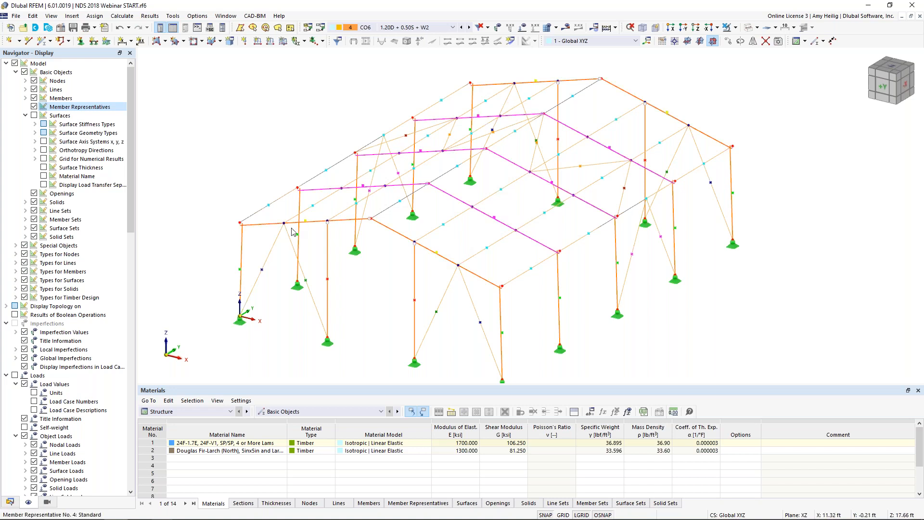
Step: List the member representatives and check on the model which members groups 2 to 5 cover
left_click(10, 501)
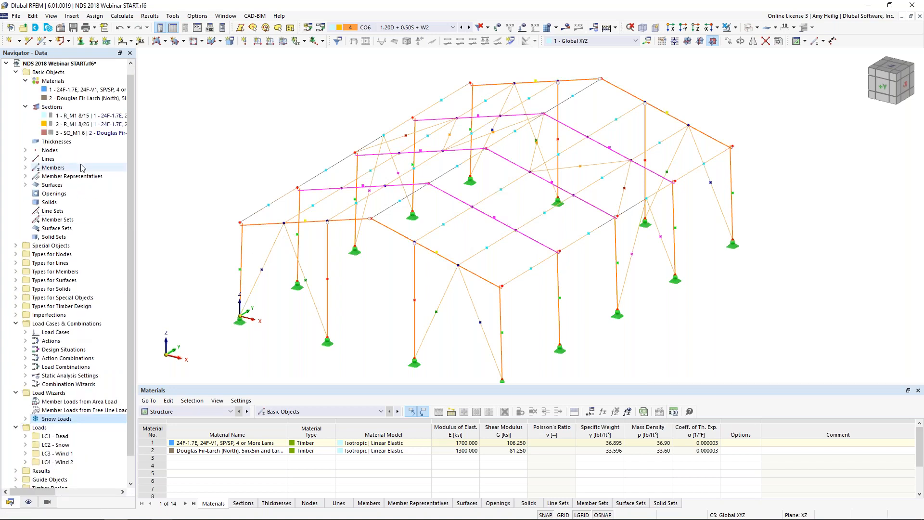
left_click(26, 176)
left_click(63, 193)
left_click(66, 202)
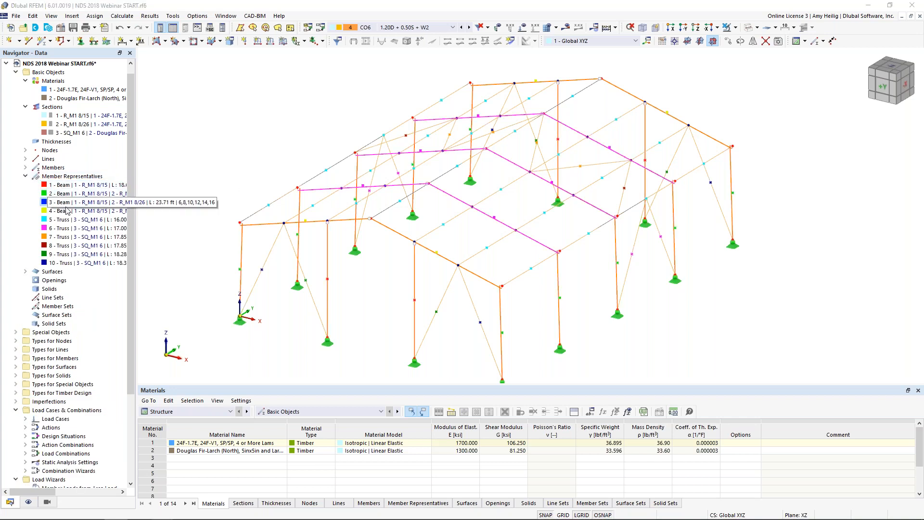
left_click(67, 211)
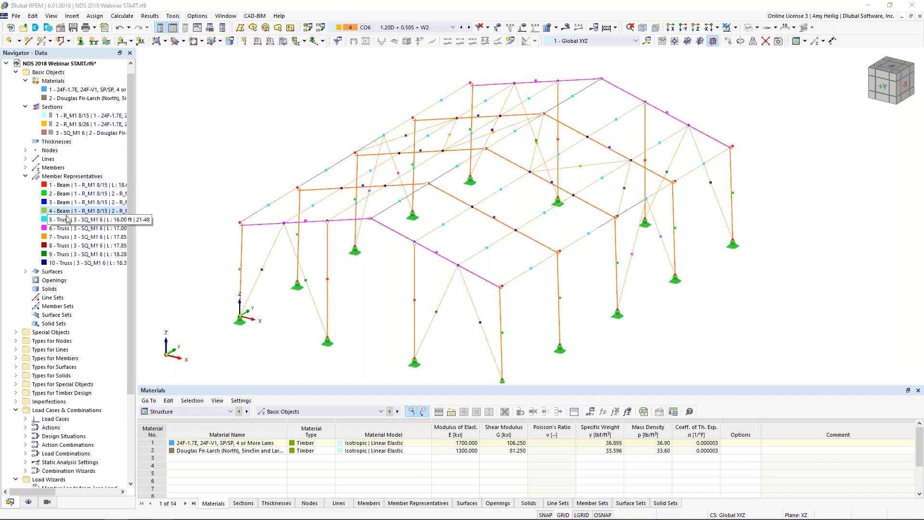
left_click(67, 220)
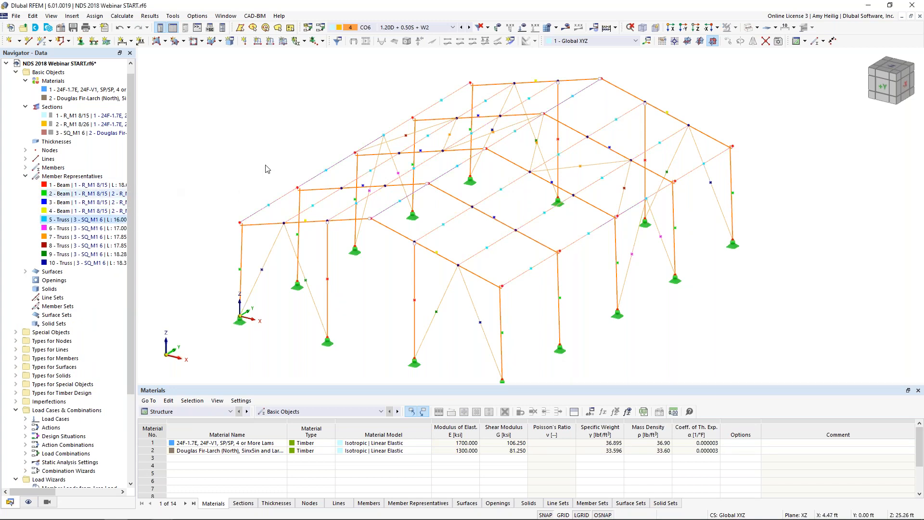
Step: Create standard effective lengths for timber design of the end-frame beam representative (members 2, 4, 18, 20)
left_click(437, 255)
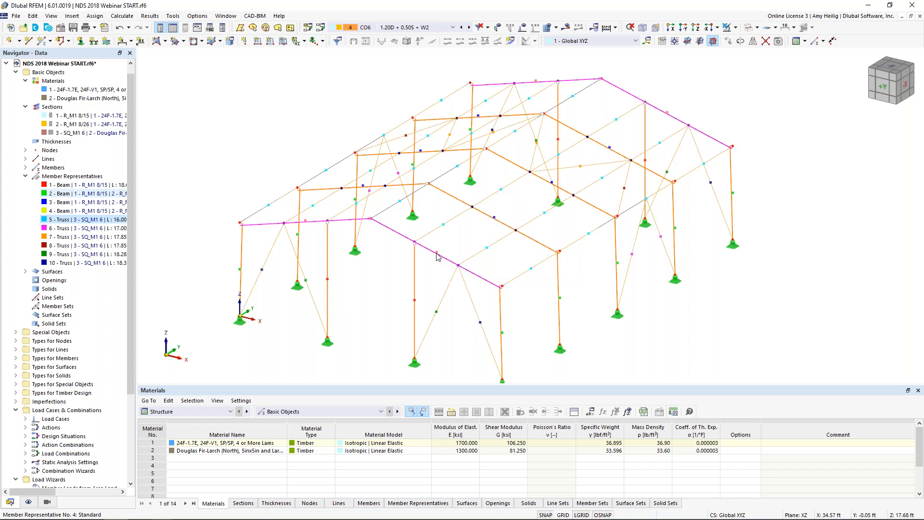
double_click(437, 256)
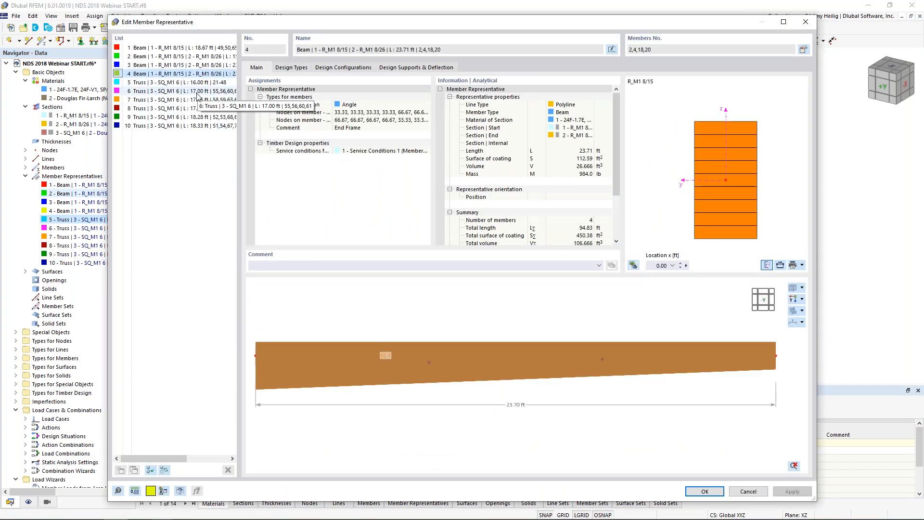
left_click(298, 71)
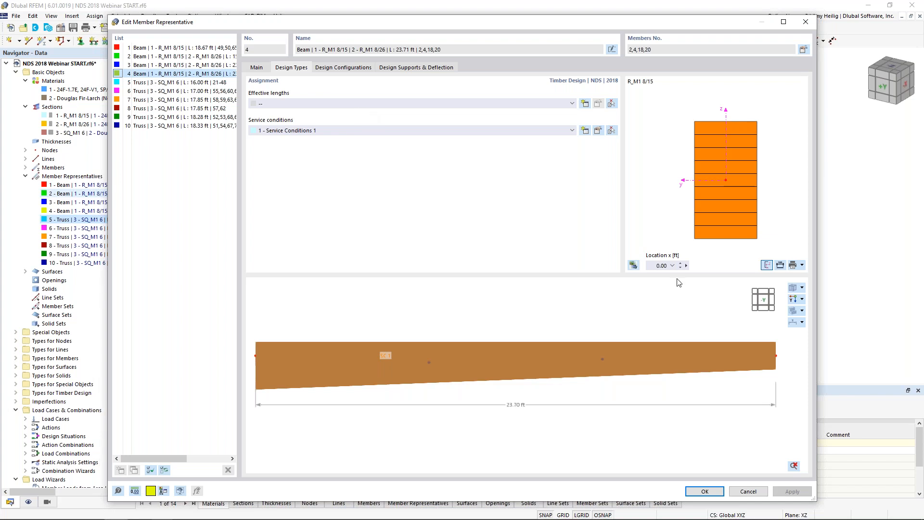
left_click(793, 298)
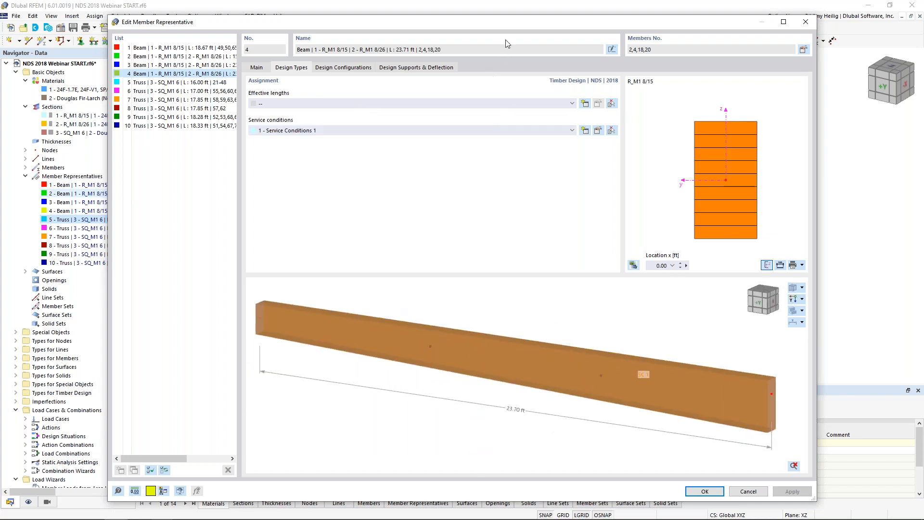
left_click_drag(510, 22, 454, 350)
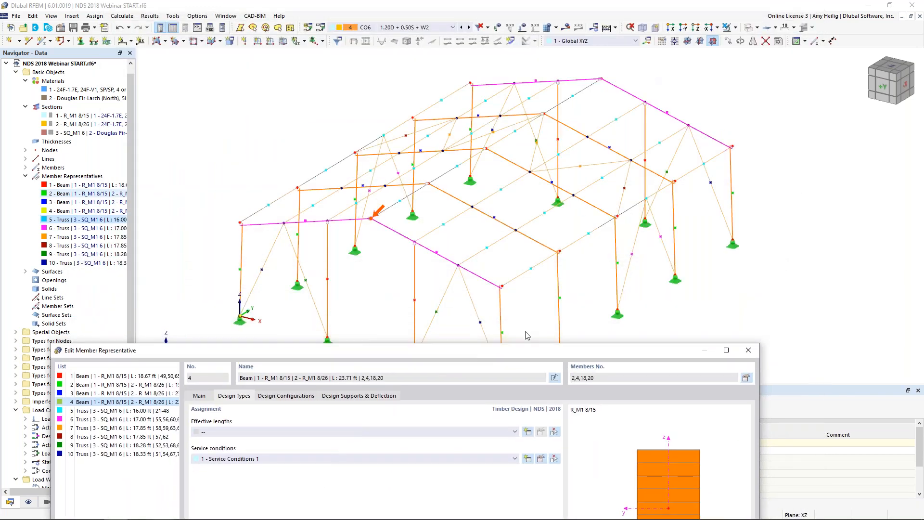
left_click_drag(513, 354, 595, 43)
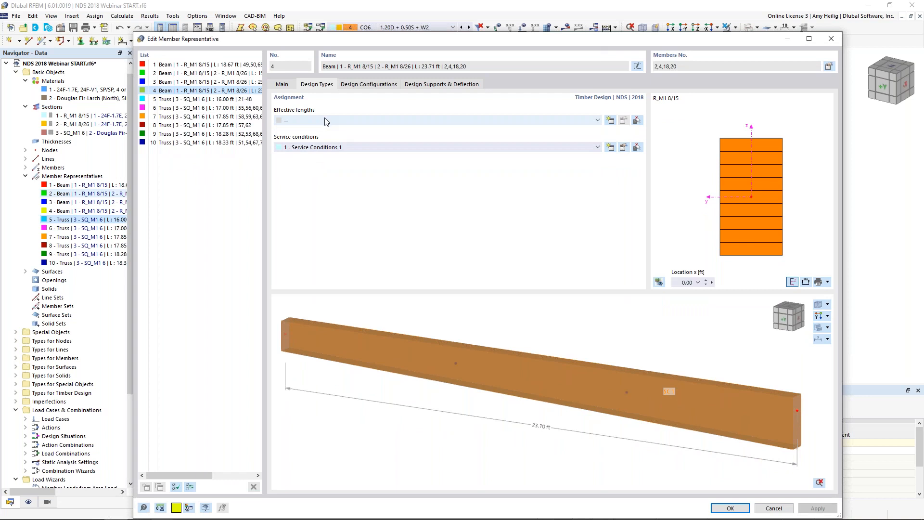
left_click(610, 120)
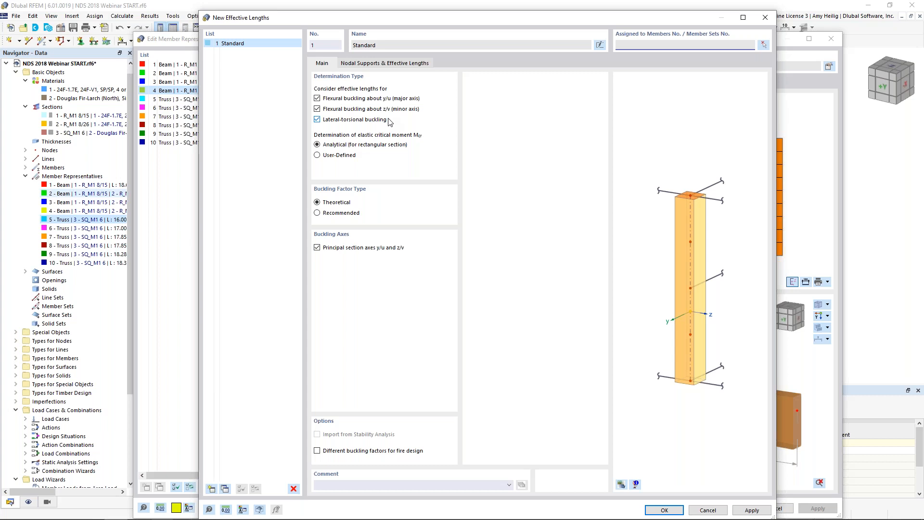
left_click(399, 66)
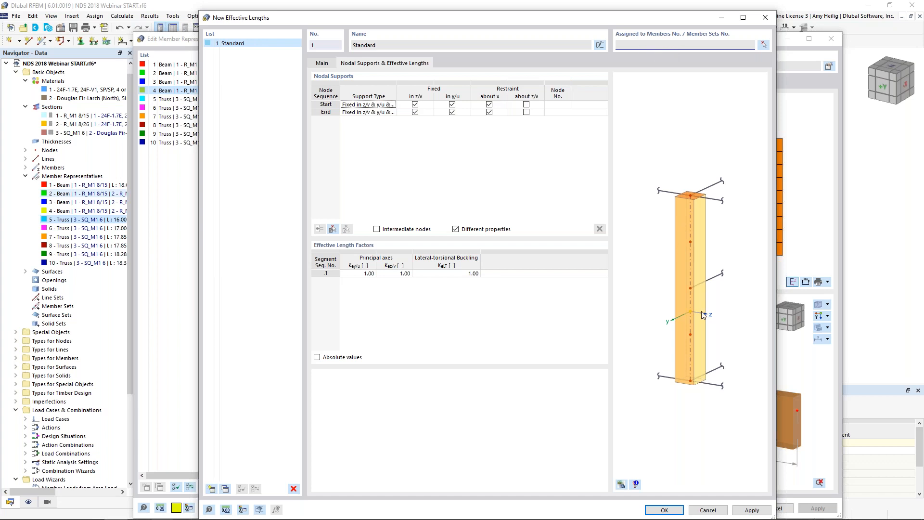
left_click(662, 509)
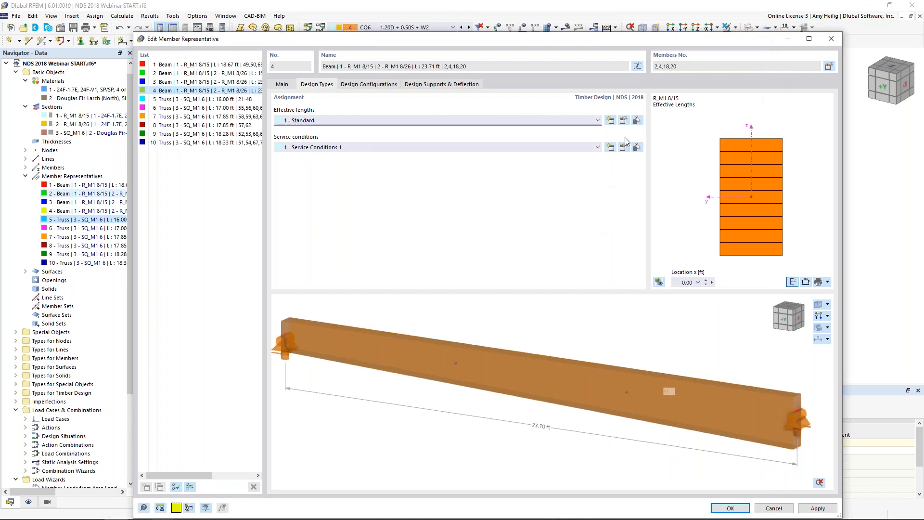
Step: Open the end-frame effective lengths' nodal supports for editing and preview the assigned members on the structure as a wireframe
left_click(622, 120)
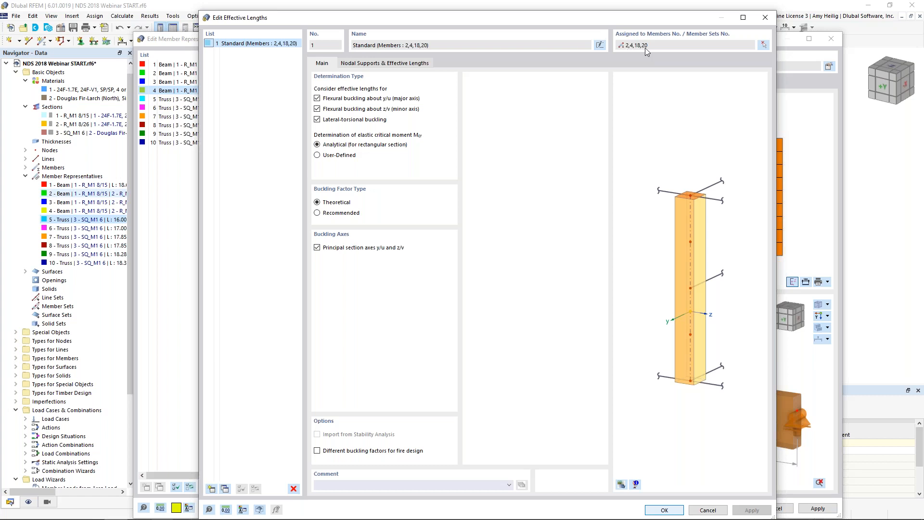
left_click(396, 64)
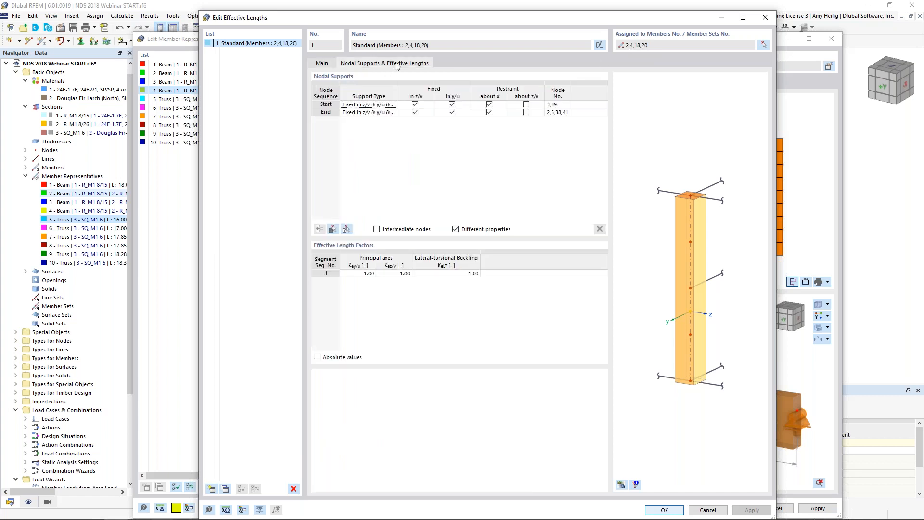
left_click(621, 484)
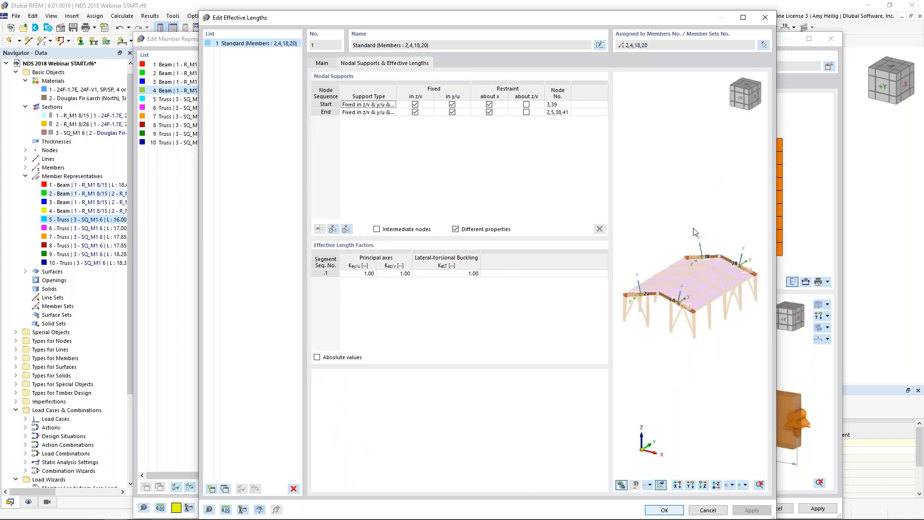
middle_click_drag(652, 338, 739, 336, "ctrl")
scroll(675, 304, "up", 2)
scroll(674, 304, "up", 3)
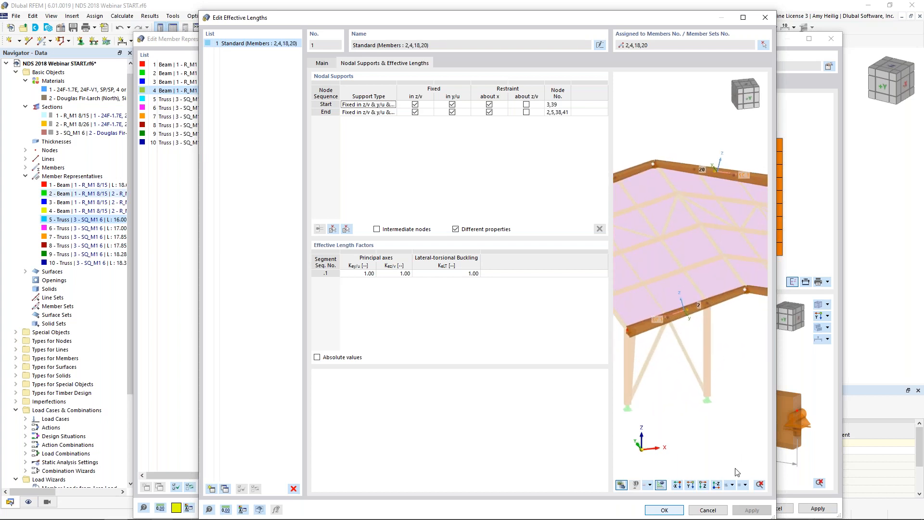
left_click(728, 485)
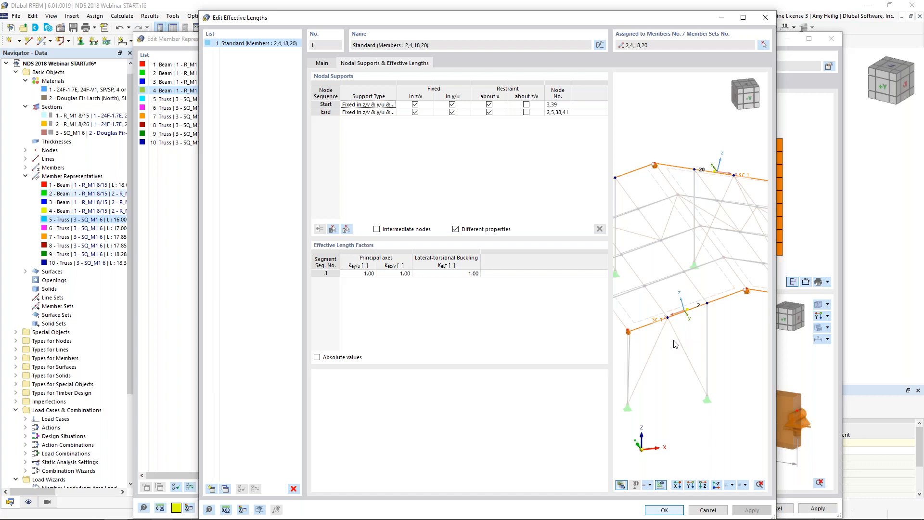
Step: Use absolute values for the effective lengths and import the intermediate nodes from a front end-frame rafter
left_click(317, 357)
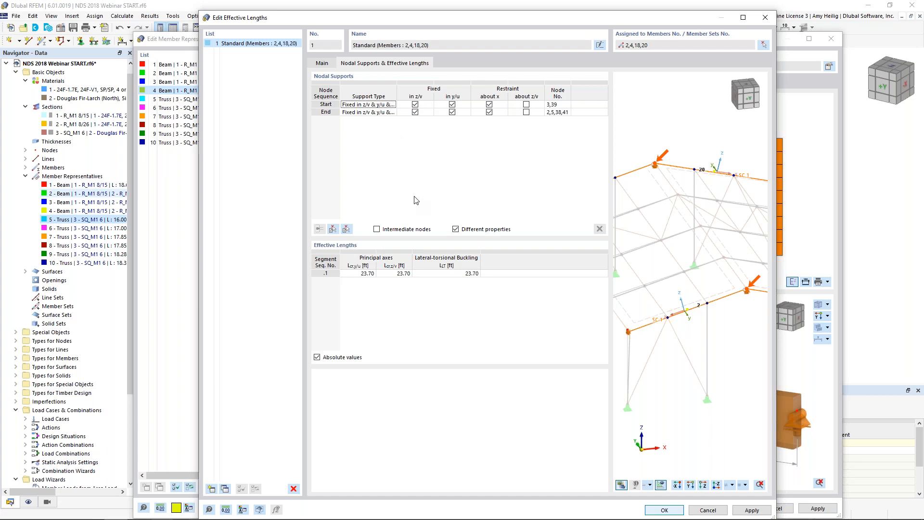
left_click(376, 229)
left_click(332, 229)
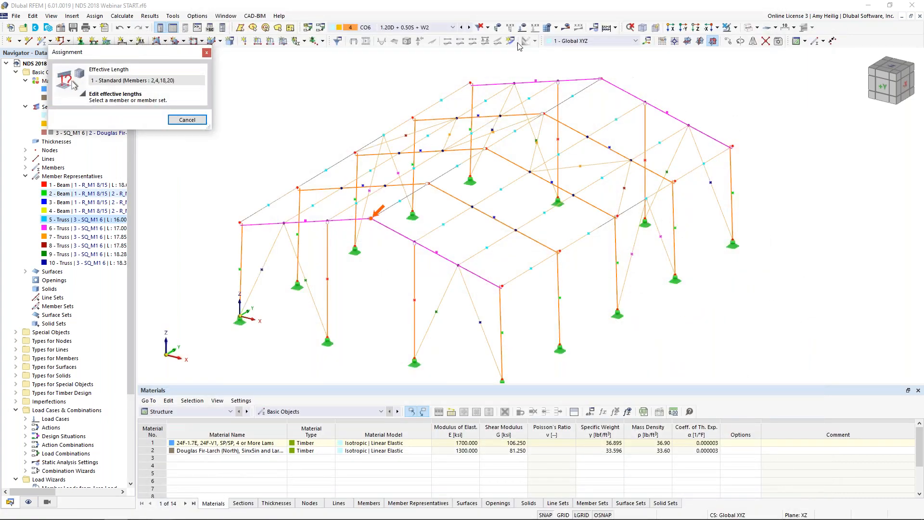
left_click(356, 219)
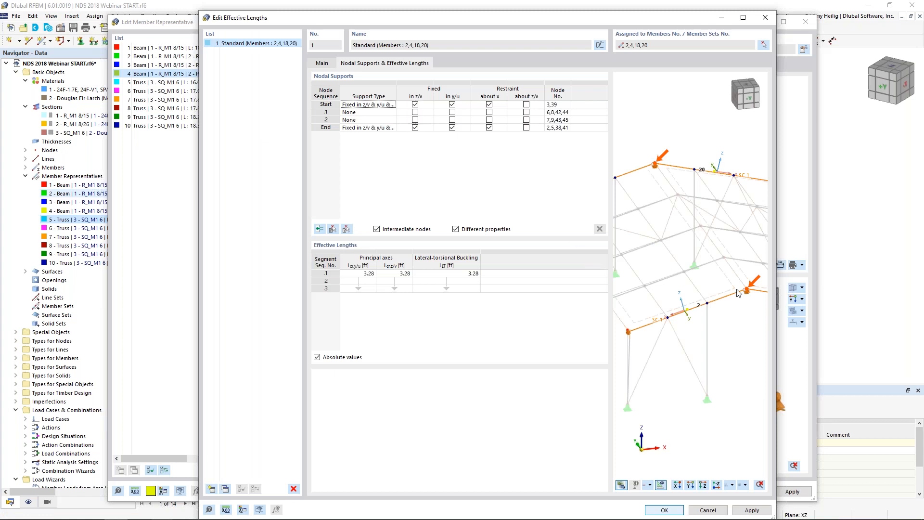
Step: Set the start node support (nodes 3, 39) to fixed in y/u only, removing the z/v fixity and the restraint about x
middle_click_drag(745, 302, 699, 292)
scroll(699, 292, "up", 2)
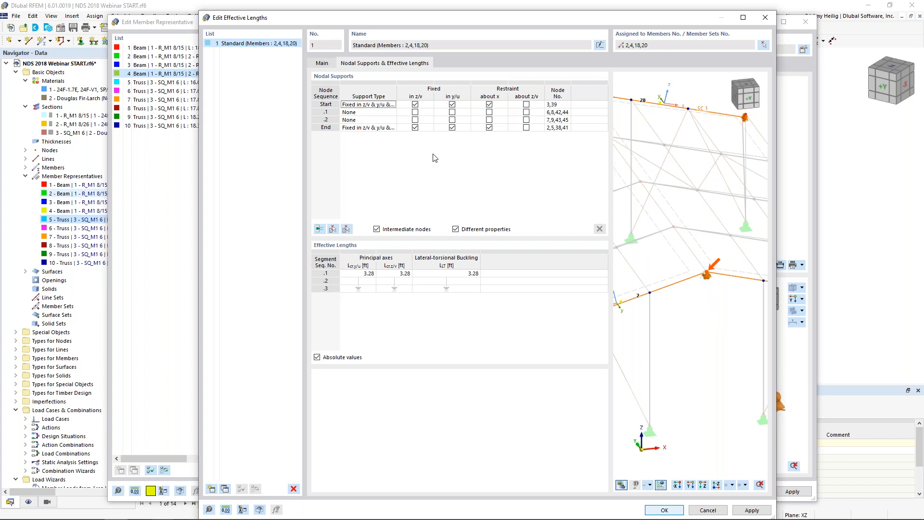
left_click(414, 105)
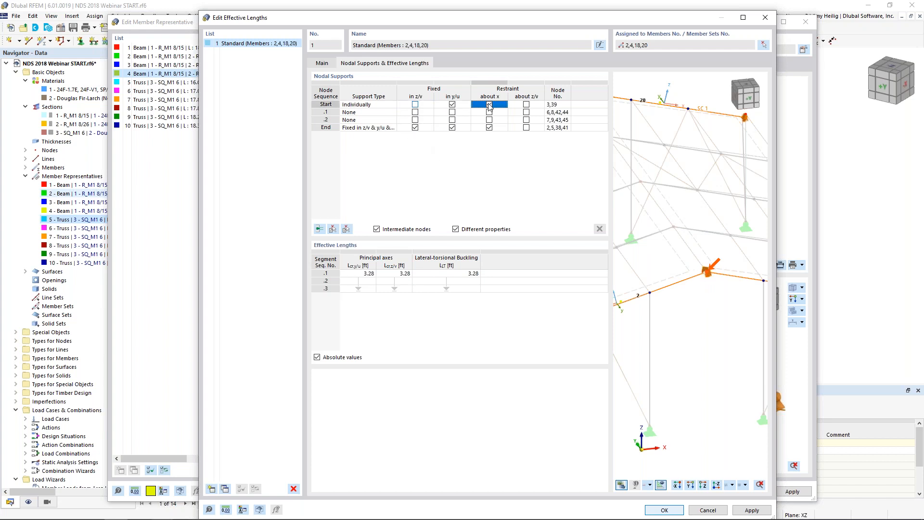
left_click(489, 105)
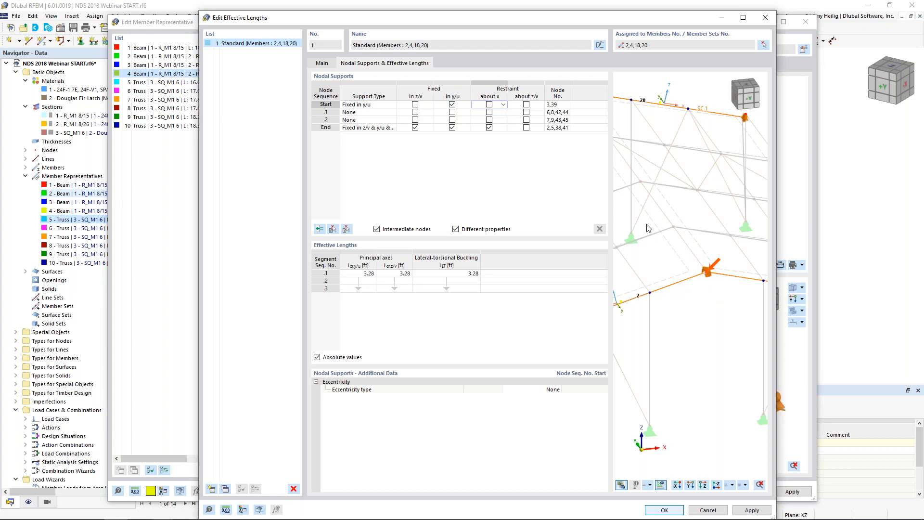
Step: Fix intermediate node .1 (nodes 6, 8, 42, 44) in z/v and y/u and restrain it about x
left_click(462, 113)
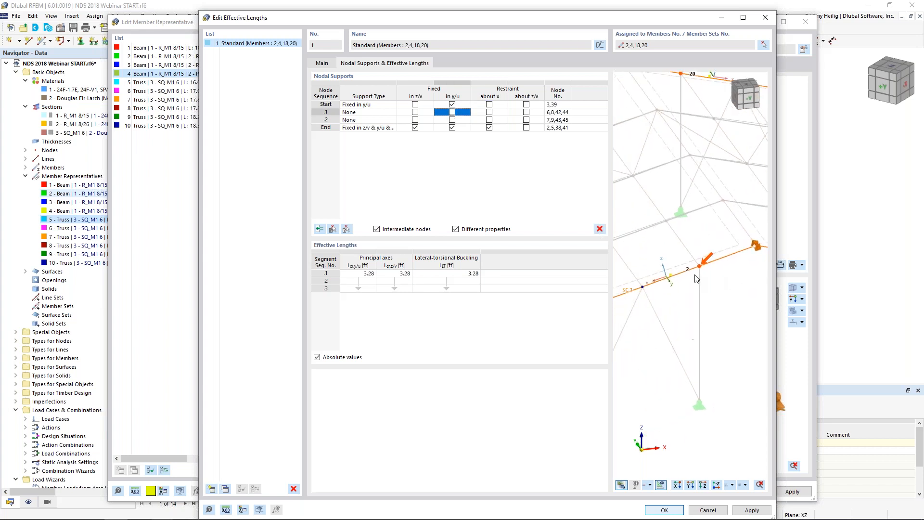
left_click(414, 112)
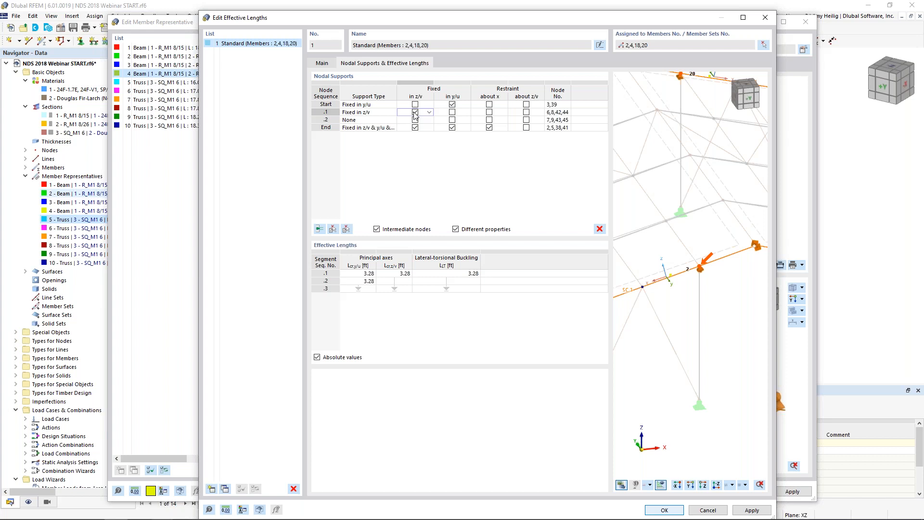
left_click(452, 112)
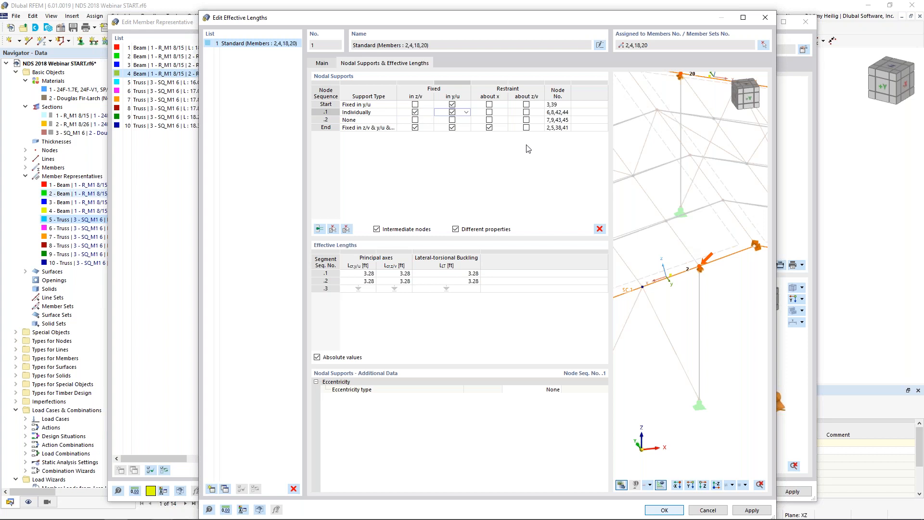
left_click(489, 112)
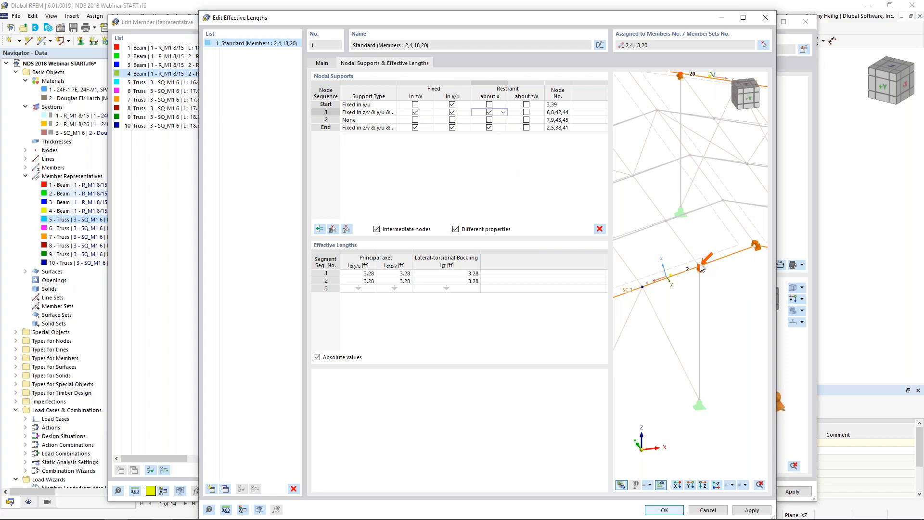
Step: Fix intermediate node .2 (nodes 7, 9, 43, 45) in y/u and save the end-frame effective lengths
middle_click_drag(655, 313, 681, 279)
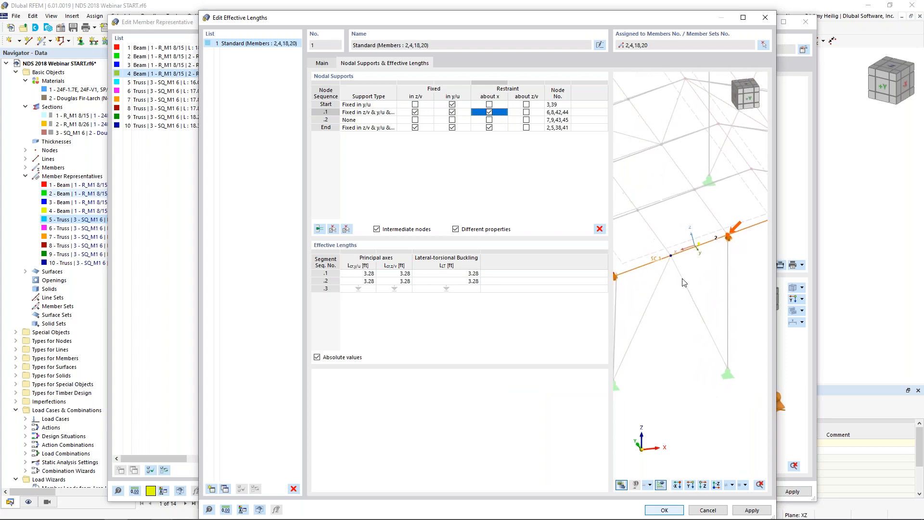
left_click(466, 120)
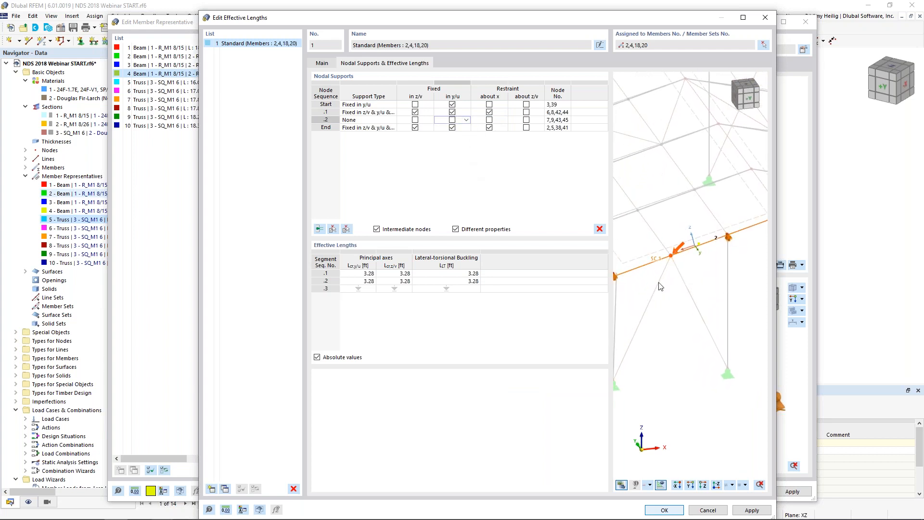
left_click(451, 119)
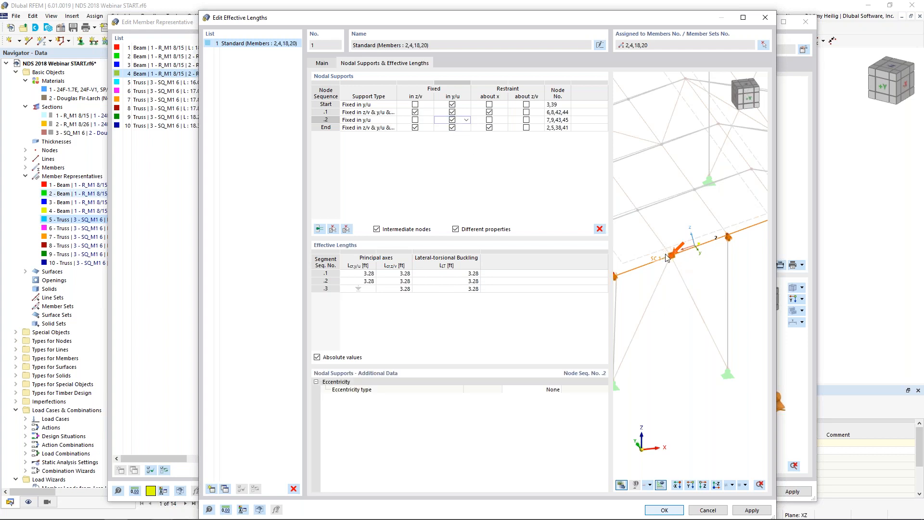
left_click(438, 128)
middle_click_drag(648, 331, 676, 311)
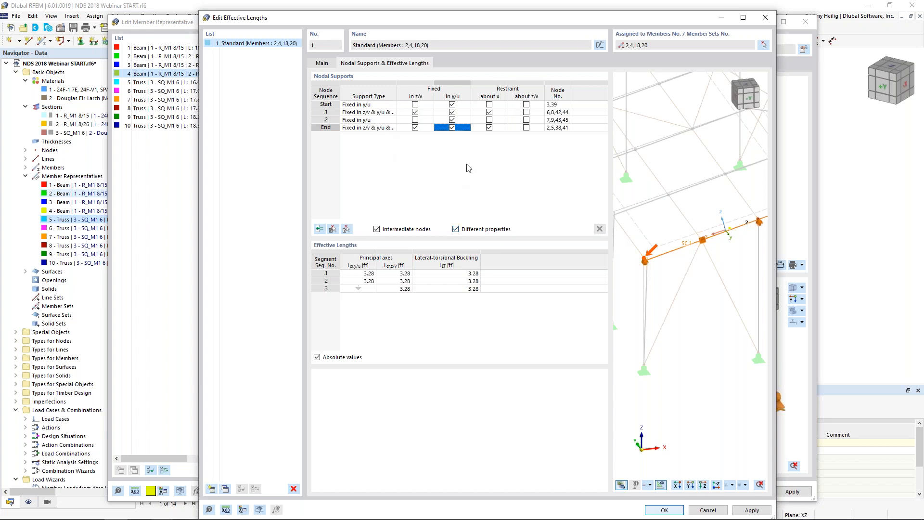
left_click(654, 513)
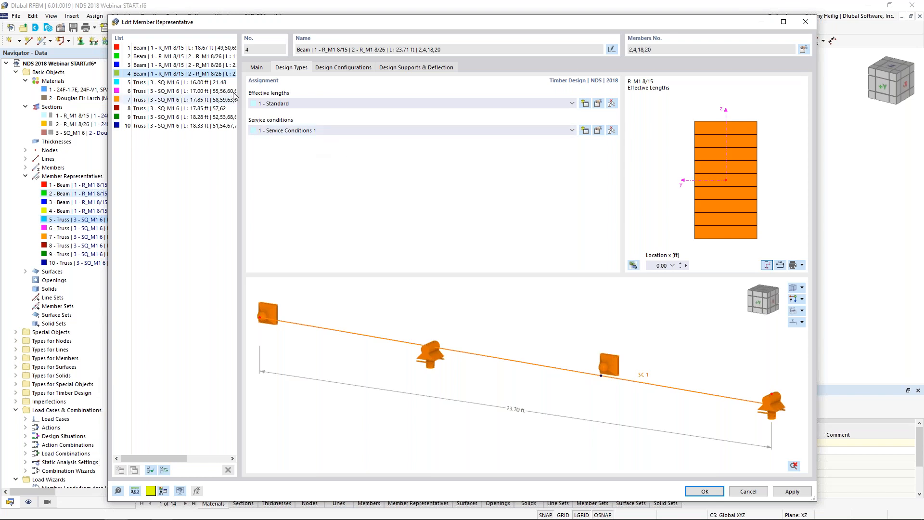
Step: Create standard effective lengths for the interior-frame rafter representative (members 6, 8, 10, 12, 14, 16) and open them for editing
left_click(220, 67)
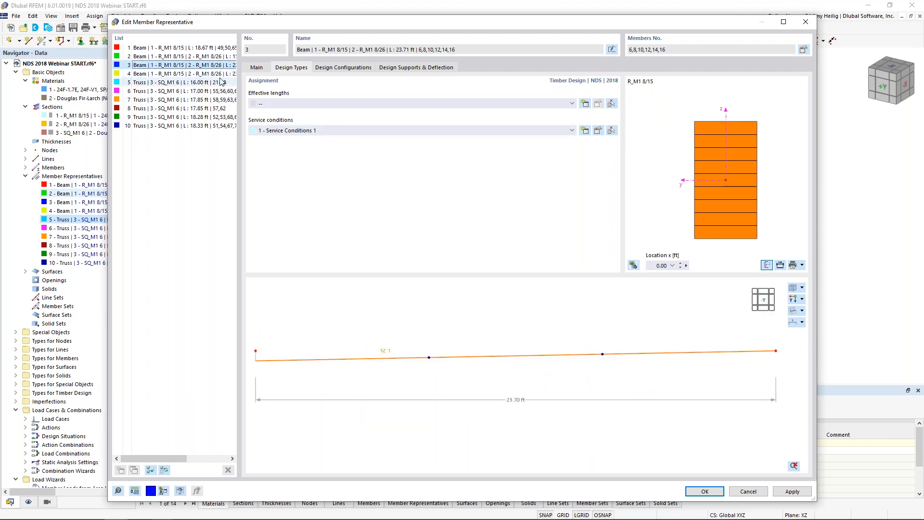
left_click_drag(405, 23, 416, 301)
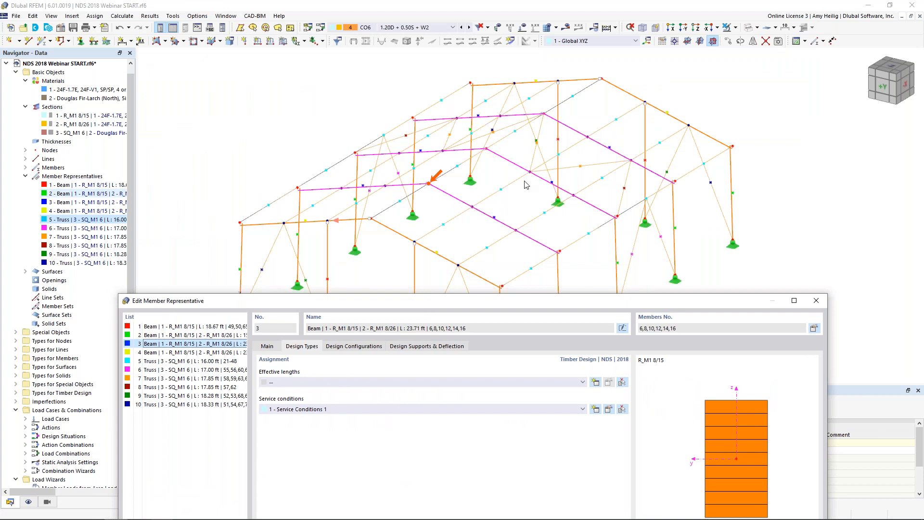
left_click_drag(452, 302, 480, 53)
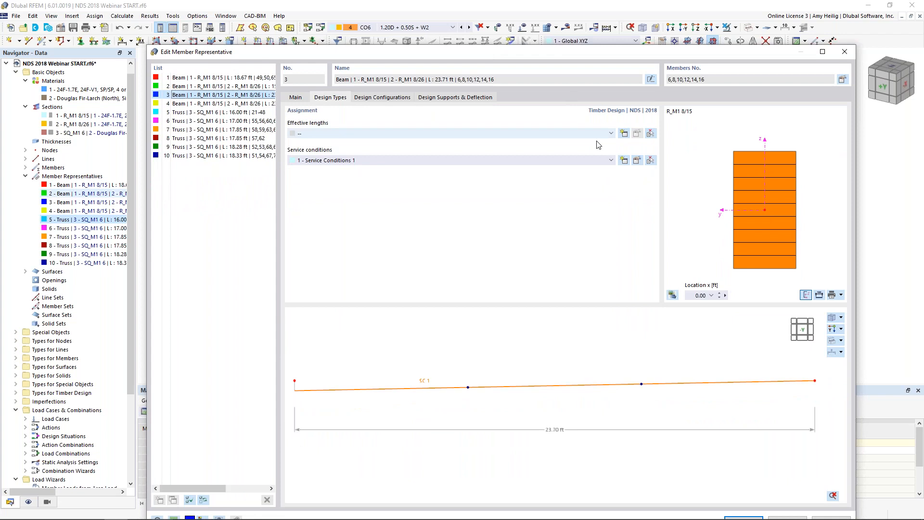
left_click(624, 134)
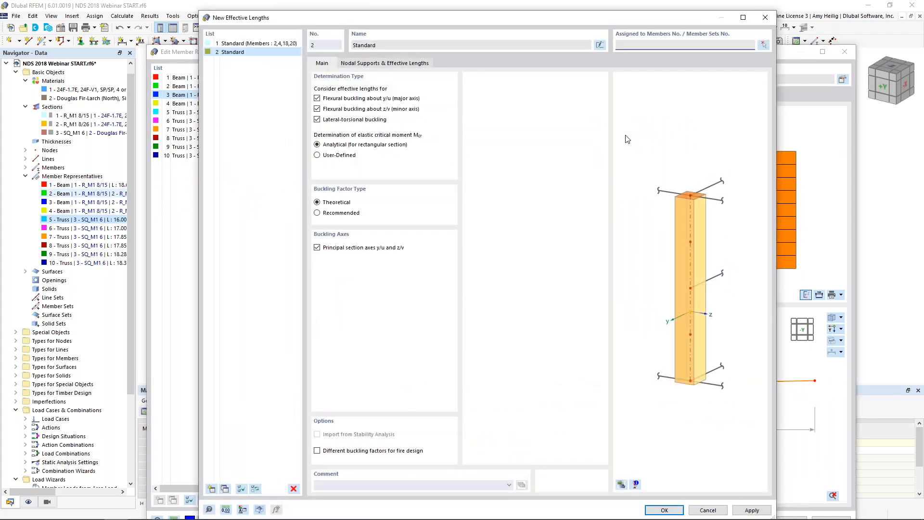
left_click(663, 510)
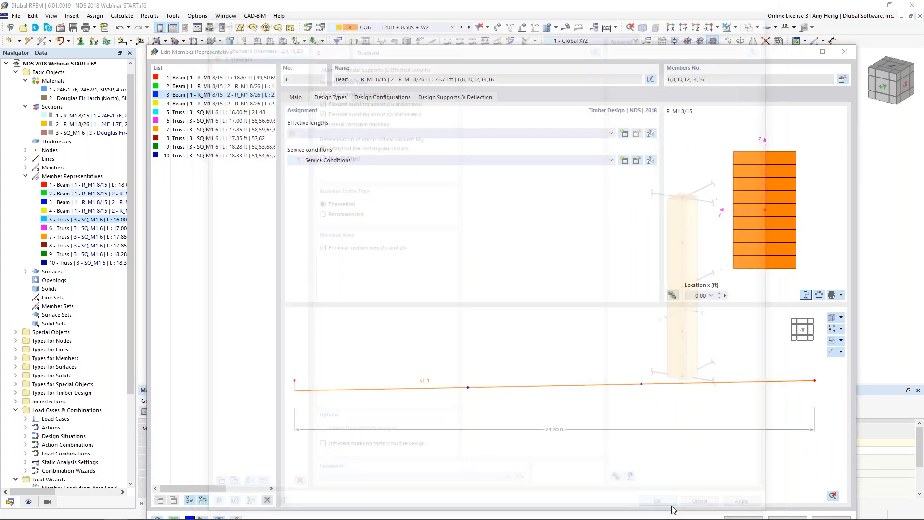
left_click(637, 134)
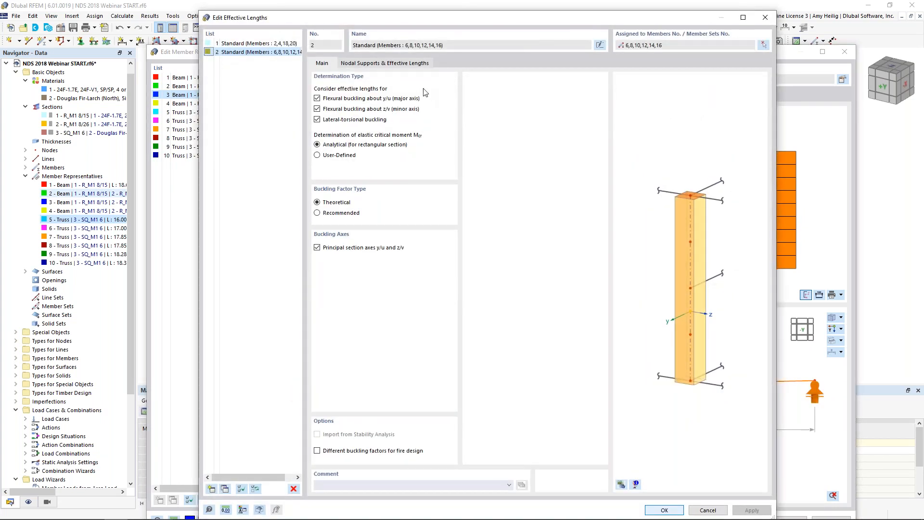
Step: Enable intermediate nodes in the nodal supports of the interior-frame rafters' effective lengths, with the members shown in the model preview
left_click(410, 64)
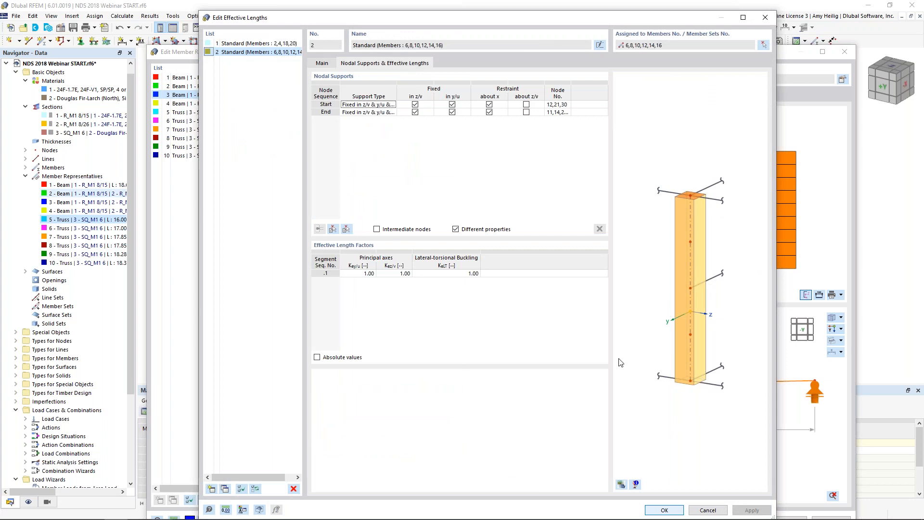
left_click(662, 398)
middle_click_drag(657, 318, 739, 314, "ctrl")
scroll(694, 315, "up", 4)
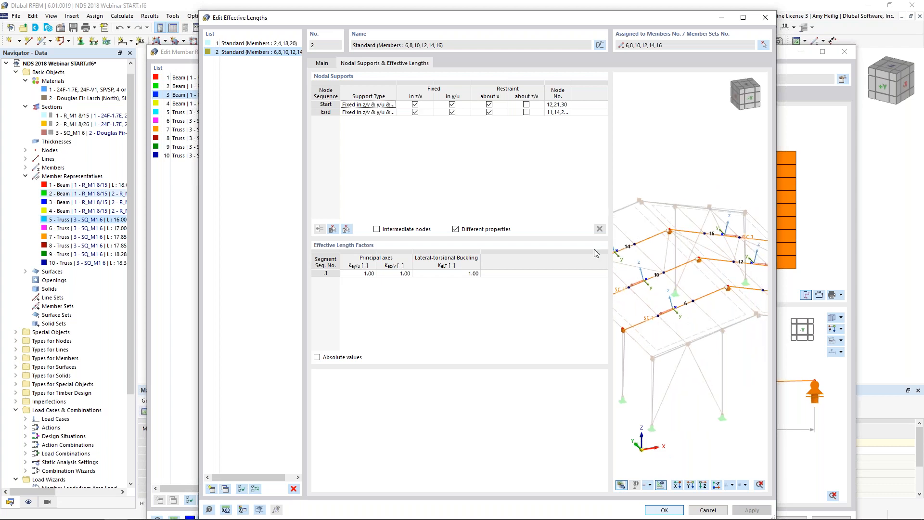
left_click(376, 230)
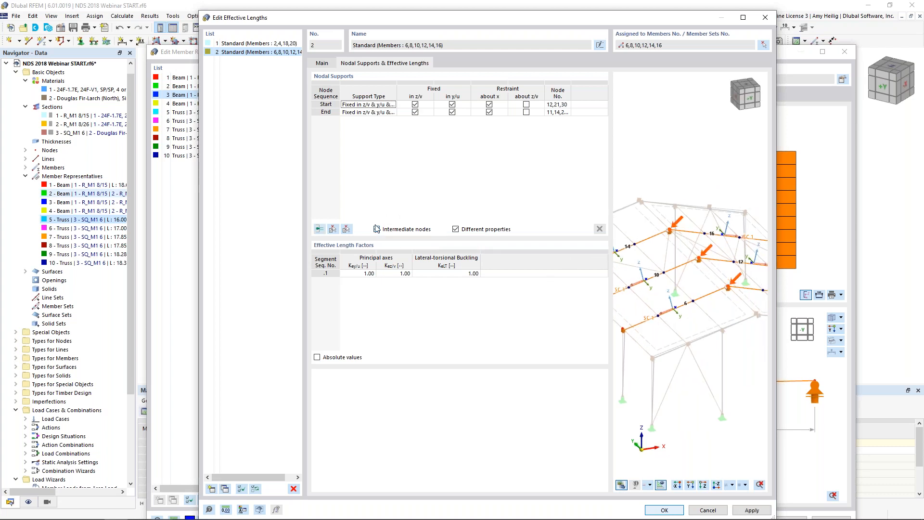
left_click(331, 233)
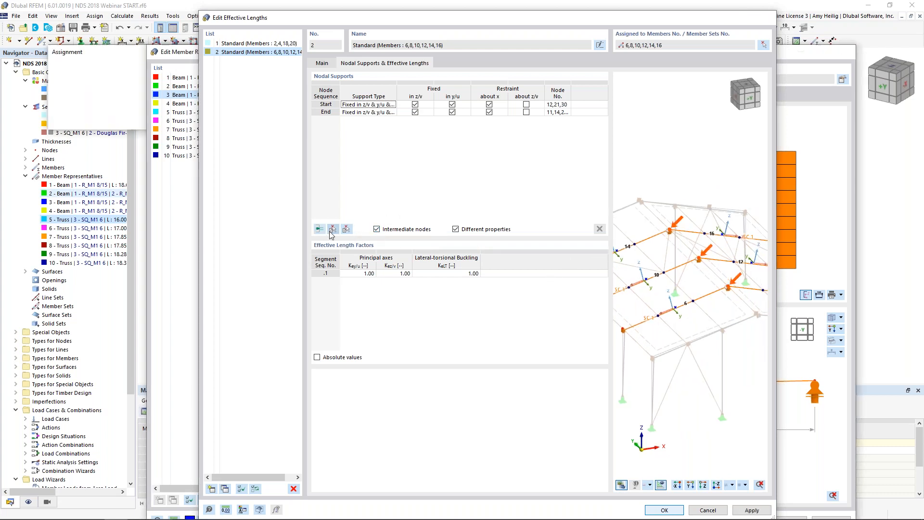
left_click(387, 185)
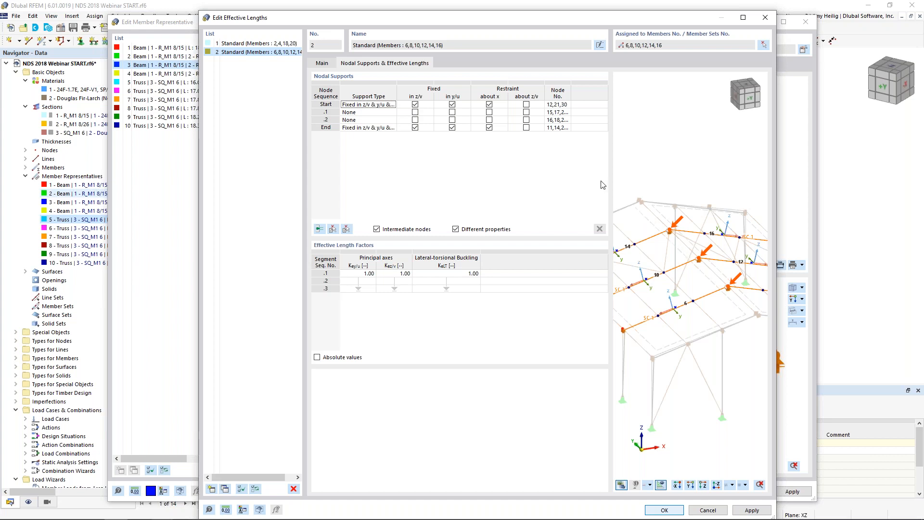
Step: Set the start node support to fixed in y/u only and fix intermediate nodes .1 and .2 in y/u
left_click(417, 106)
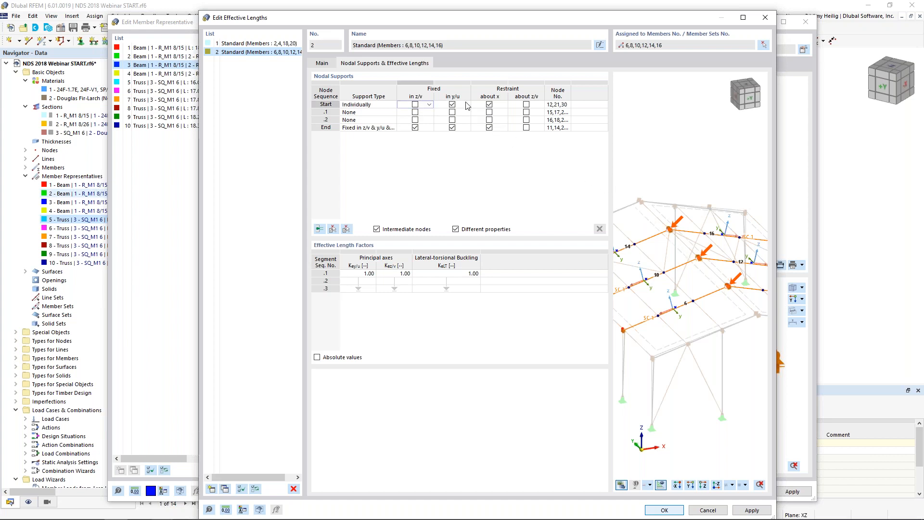
left_click(490, 104)
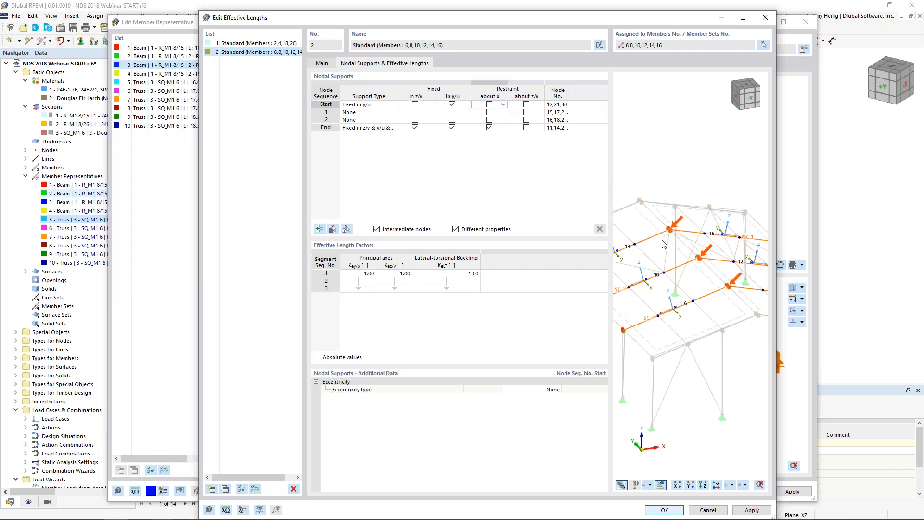
left_click(454, 114)
left_click(452, 112)
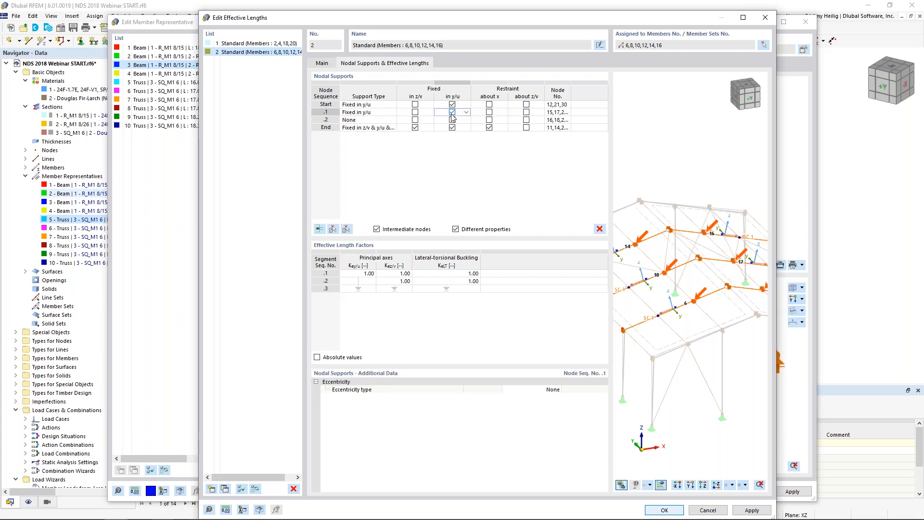
left_click(451, 120)
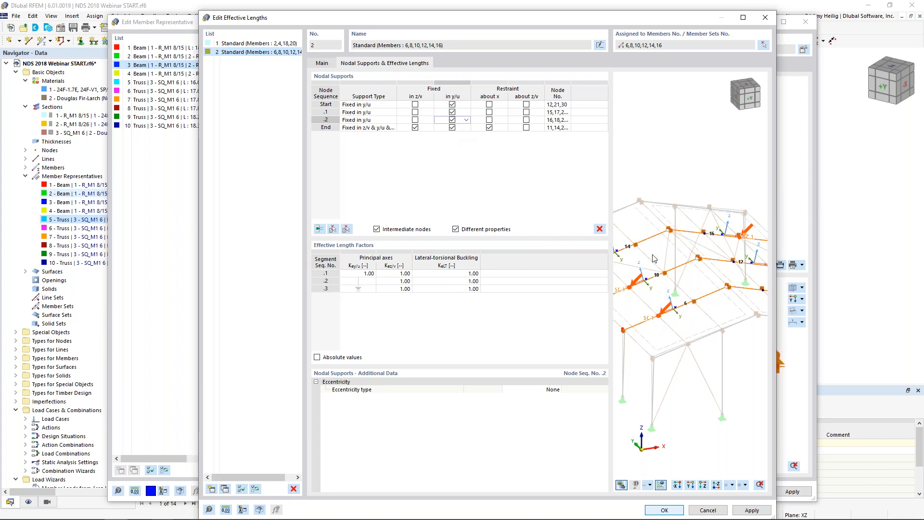
Step: Check the end node support, save the interior-frame rafter effective lengths and view the rafter's supports in 3D
left_click(437, 128)
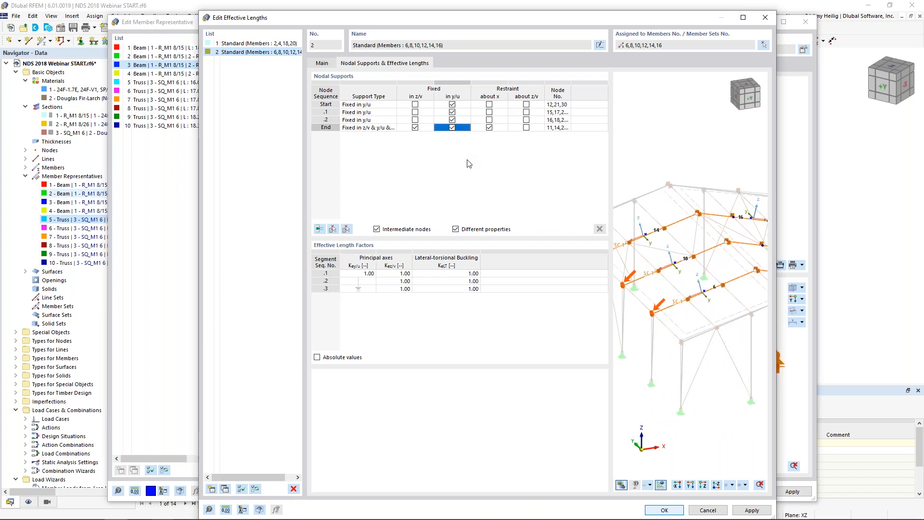
scroll(654, 322, "up", 5)
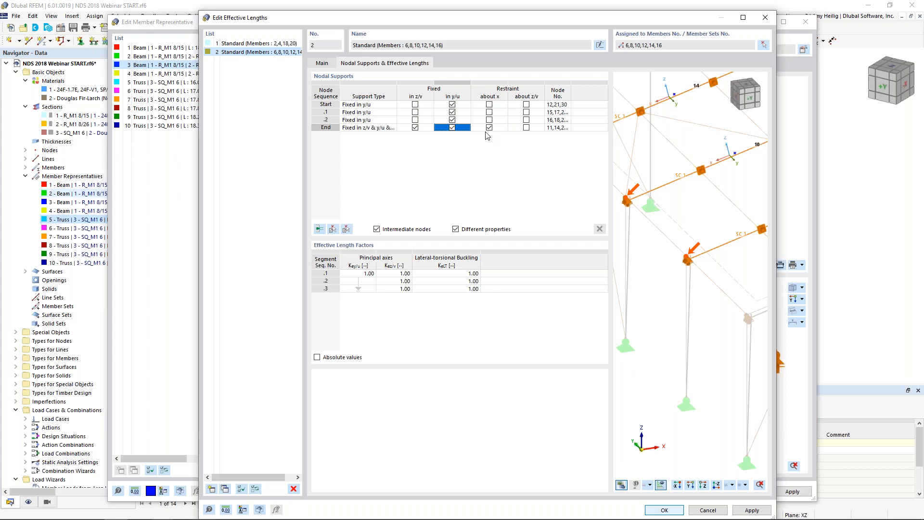
left_click(317, 357)
left_click(663, 510)
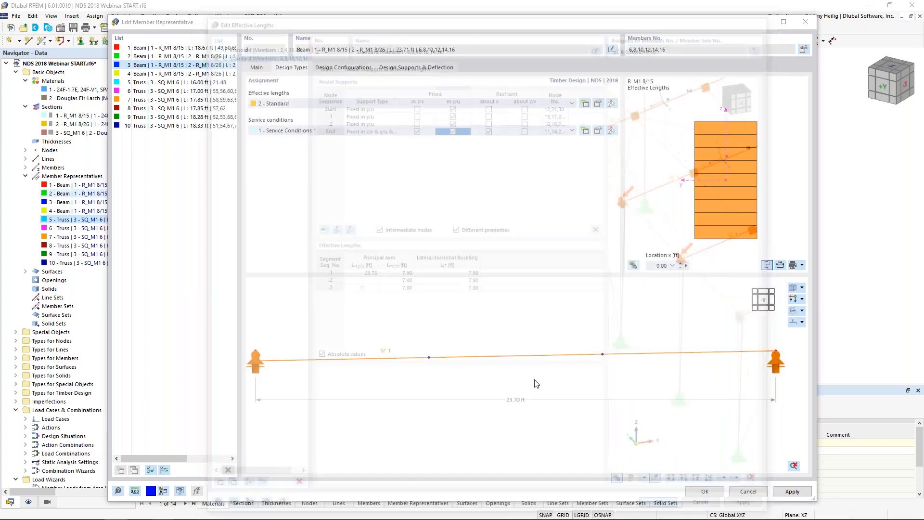
left_click(792, 288)
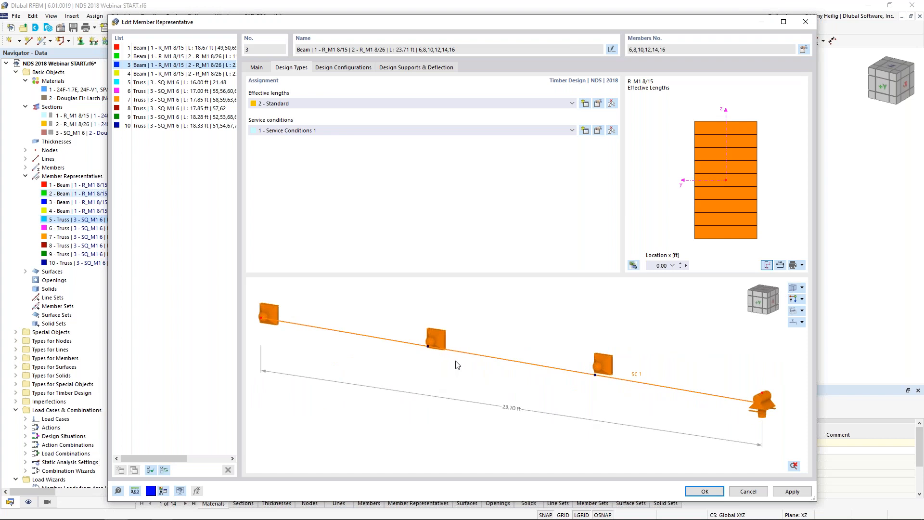
Step: Select member representatives 1, 2 and 5 to 10 for joint editing and compare them with the model
left_click(197, 48)
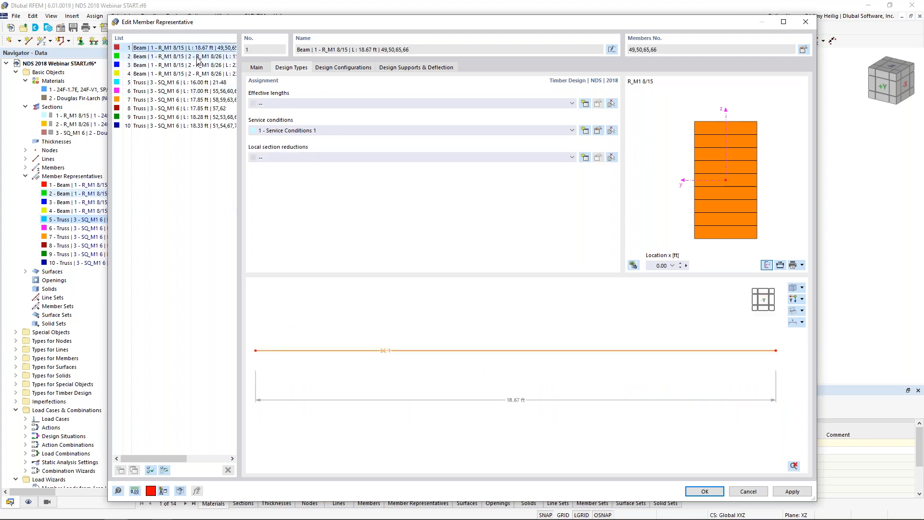
left_click(197, 57, "ctrl")
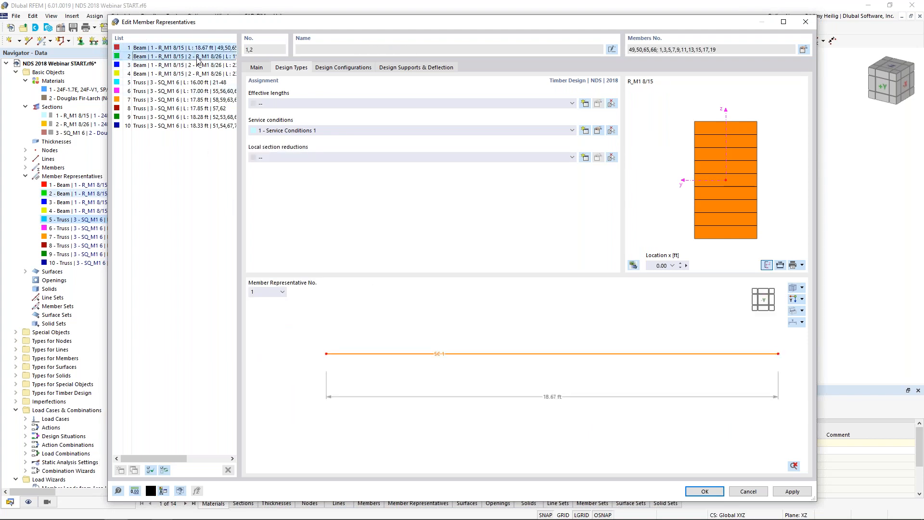
left_click(185, 85, "ctrl")
left_click(185, 92, "ctrl")
left_click(184, 100, "ctrl")
left_click(184, 109, "ctrl")
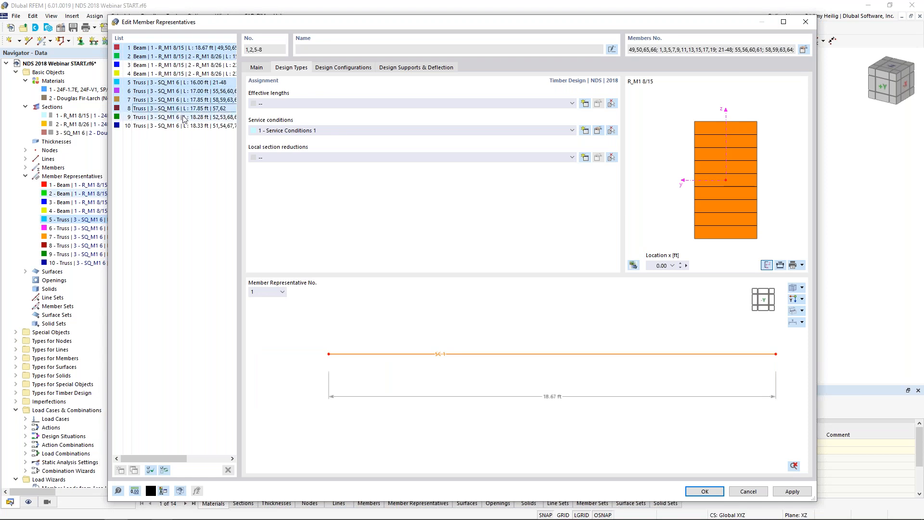
left_click(182, 117, "ctrl")
left_click(182, 126, "ctrl")
left_click_drag(423, 22, 401, 293)
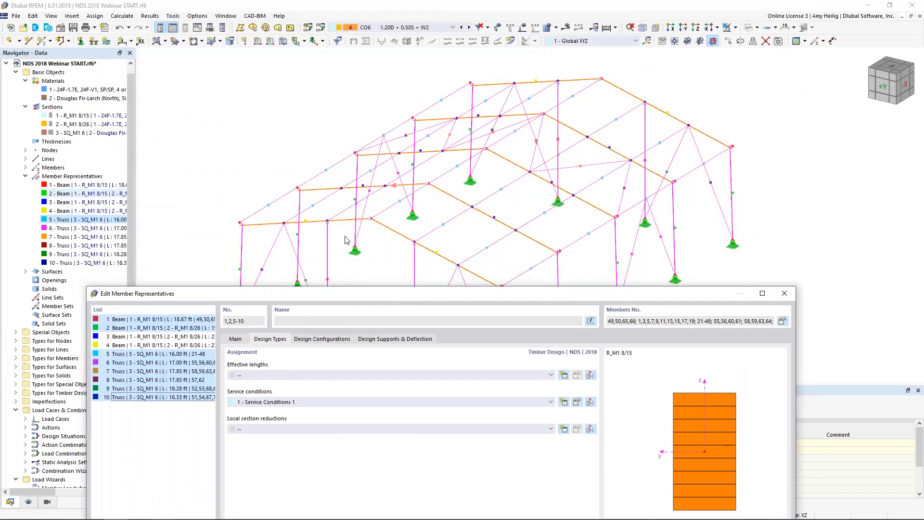
left_click_drag(342, 289, 374, 45)
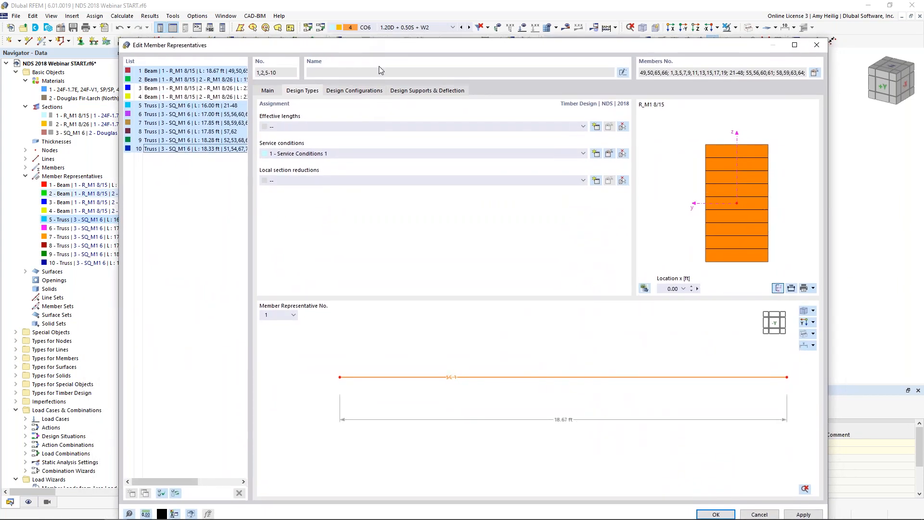
Step: Create standard effective lengths with the default start and end supports for the selected member representatives and view the supports in 3D
left_click(595, 127)
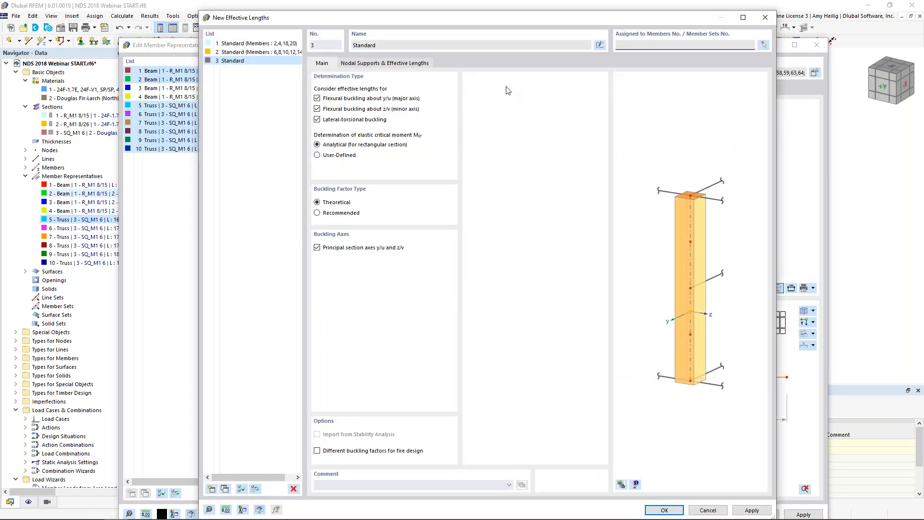
left_click(423, 63)
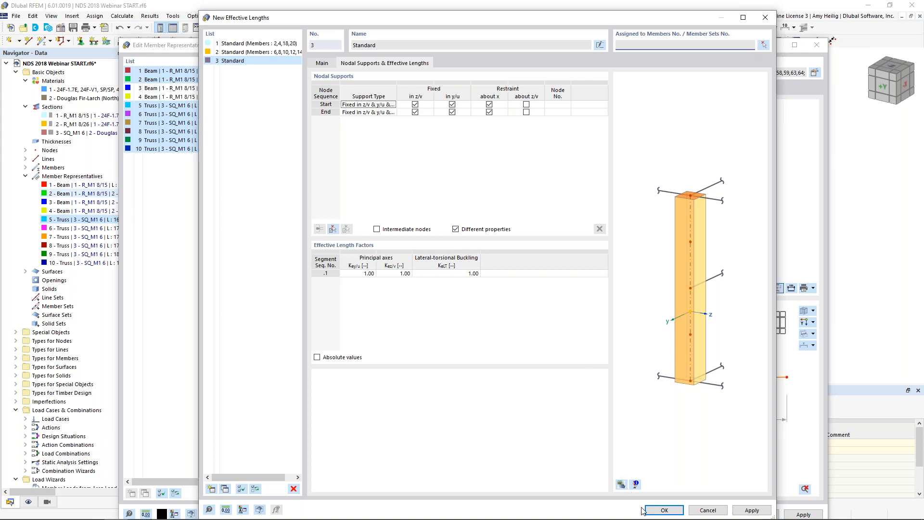
left_click(662, 509)
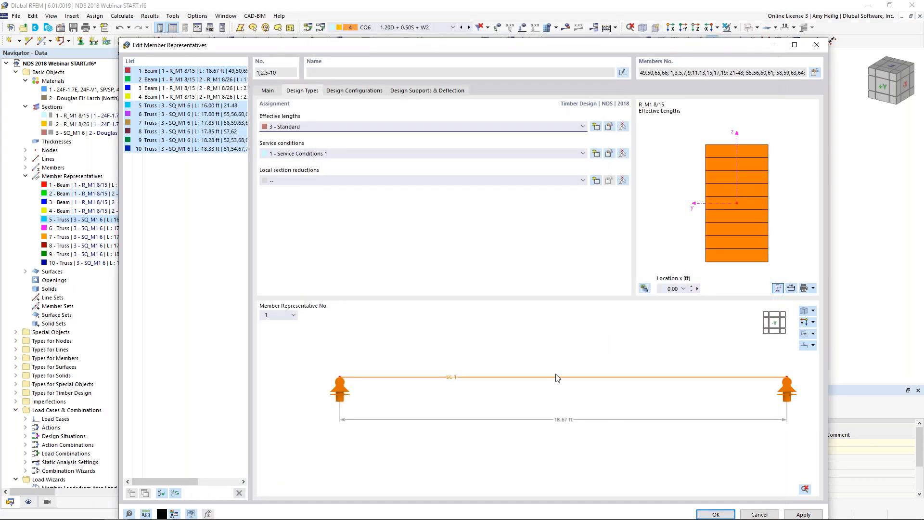
middle_click_drag(607, 339, 443, 378, "ctrl")
mouse_move(599, 399)
middle_mouse_down()
mouse_move(571, 400)
mouse_move(592, 391)
middle_mouse_up()
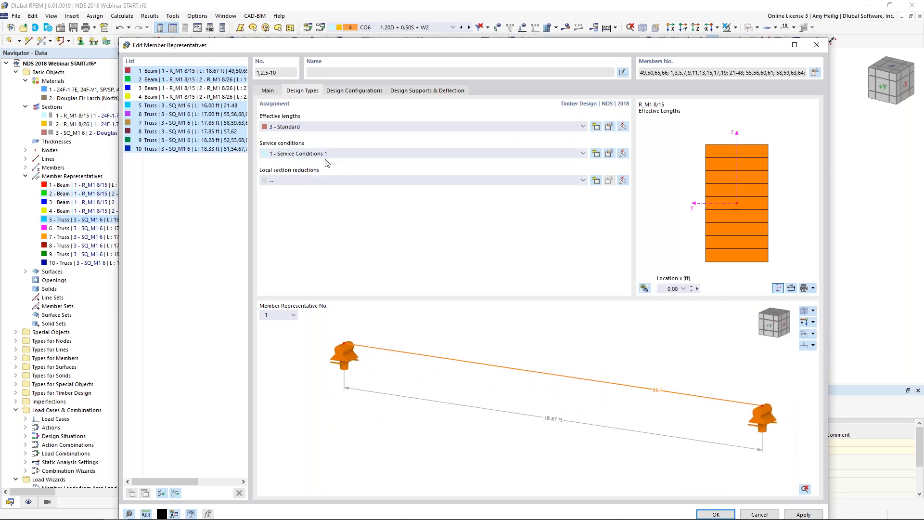
Step: Review the in-service moisture and temperature options of Service Conditions 1
left_click(609, 154)
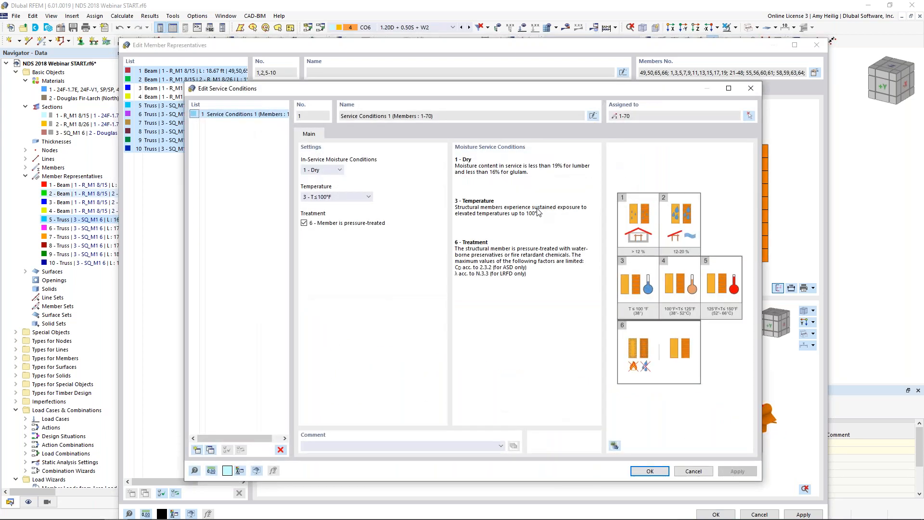
left_click(339, 170)
left_click(342, 171)
left_click(341, 196)
left_click(342, 197)
left_click(647, 473)
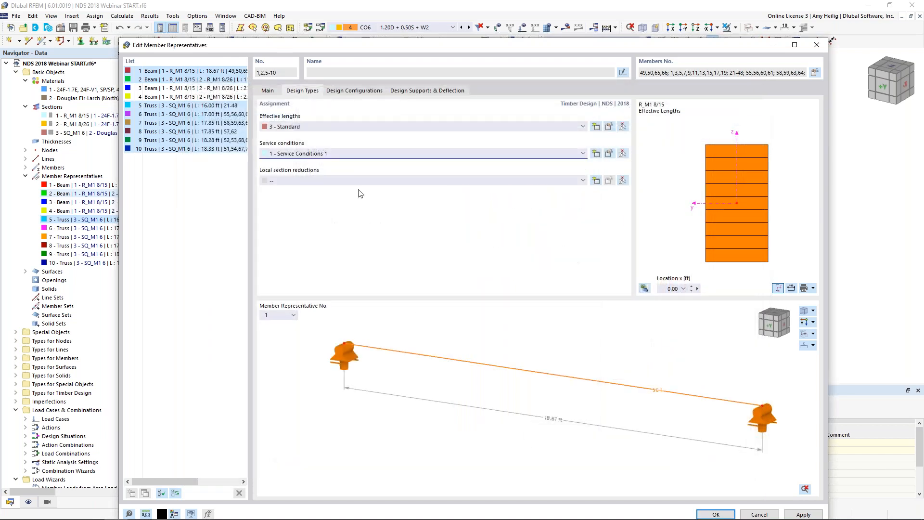
Step: Try out a Start Notch local section reduction for the selected member representatives
left_click(596, 180)
left_click(367, 170)
left_click(370, 169)
left_click(369, 177)
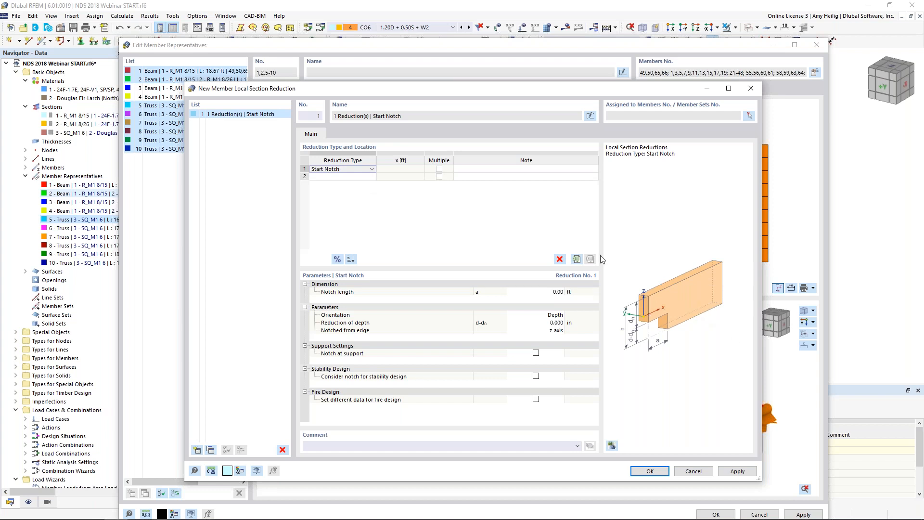
left_click(694, 471)
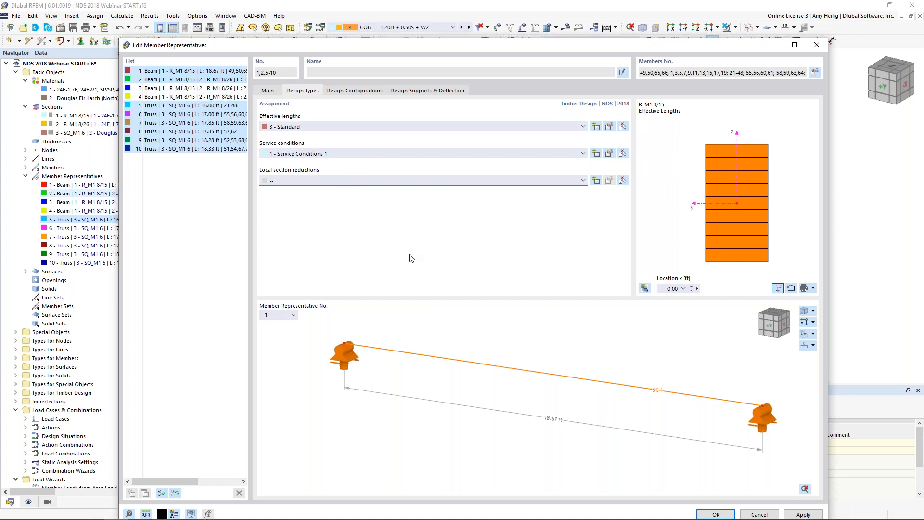
Step: Set the torsion limit value for special cases to 0.3 in the Default strength configuration
left_click(367, 91)
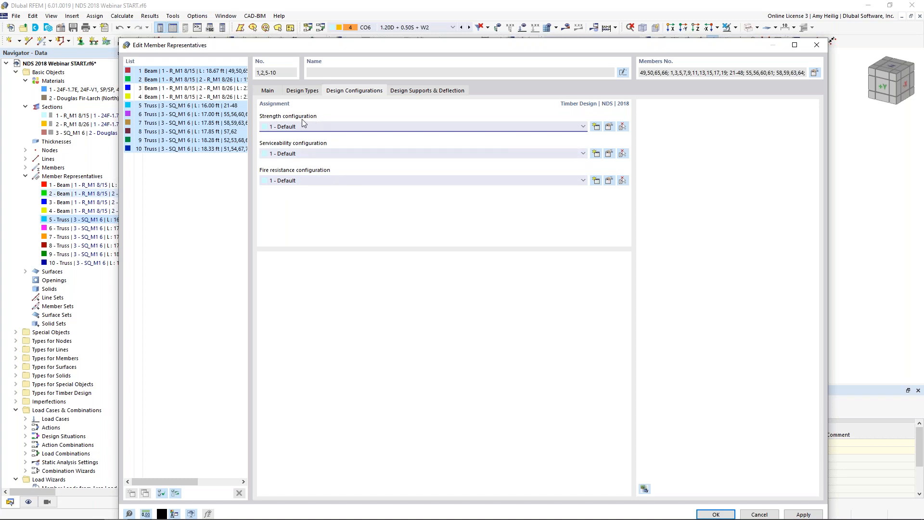
left_click(609, 126)
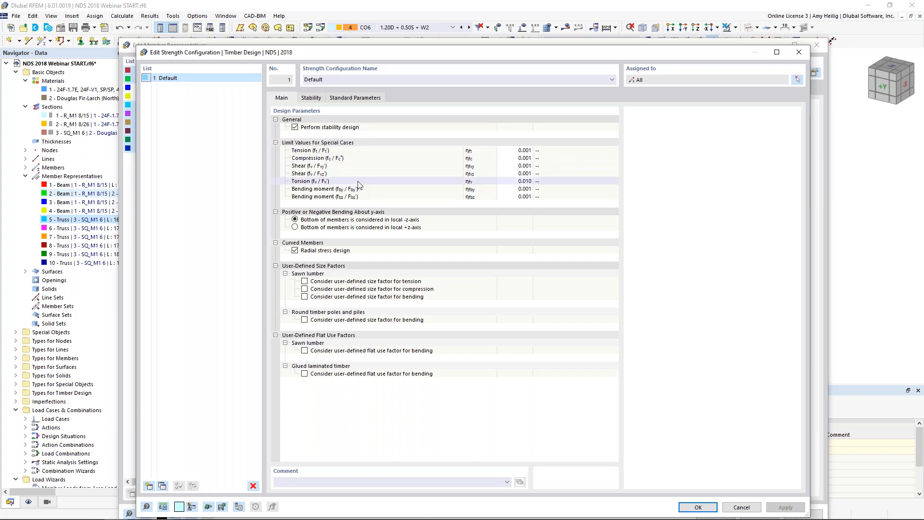
left_click(518, 181)
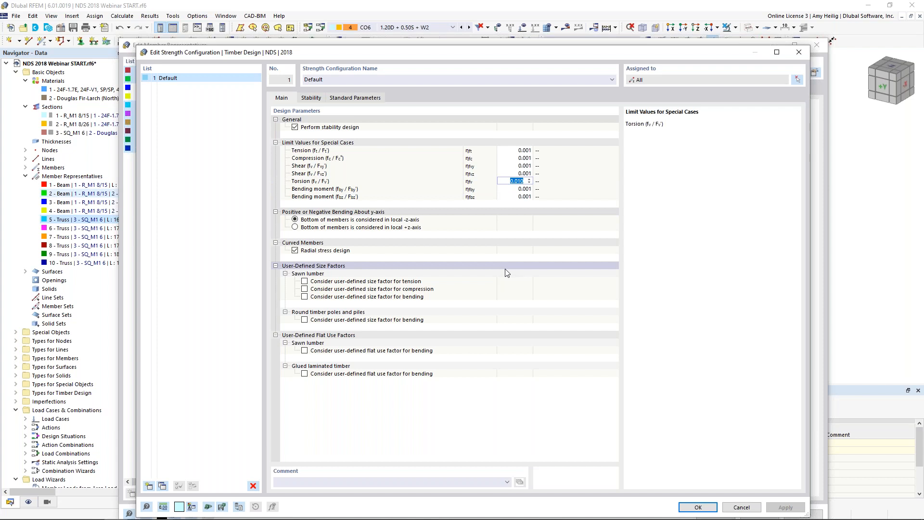
type("0.3")
left_click(516, 189)
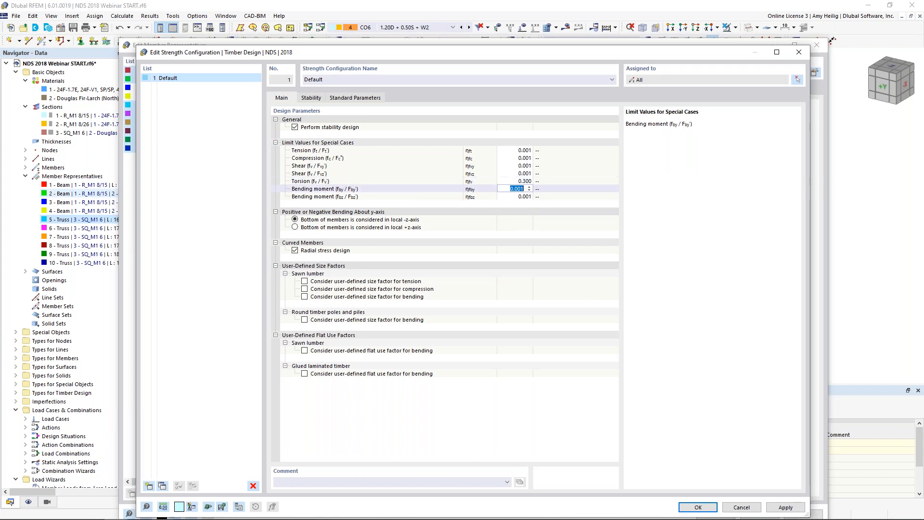
left_click(389, 181)
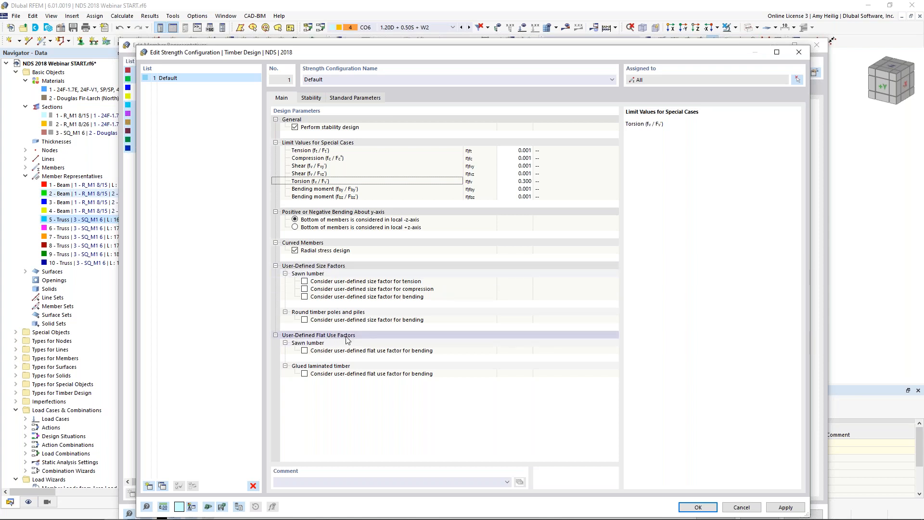
Step: Use Eq. 3.7-2 for the representative section dimension of tapered compression members in the strength configuration's stability settings
left_click(312, 98)
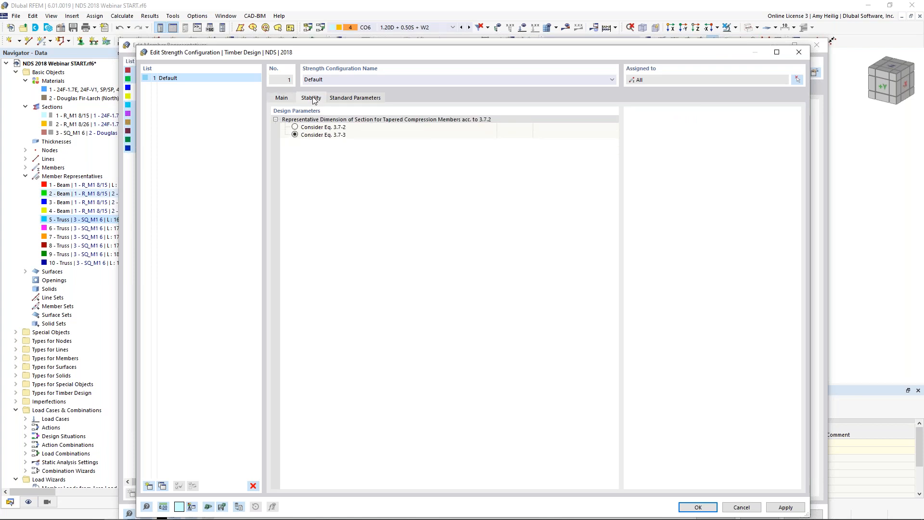
left_click(295, 127)
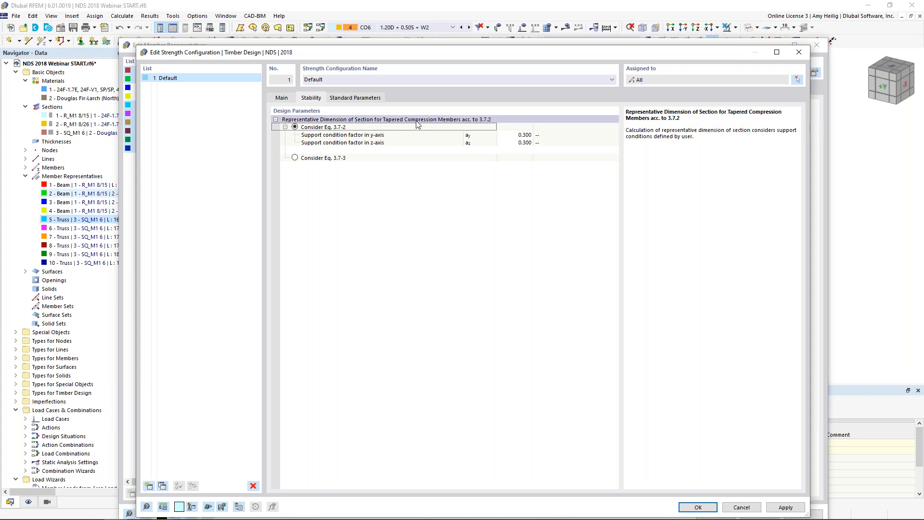
Step: Switch to the PowerPoint slide show and advance to the slide on the tapered column representative dimension
key("super+Tab")
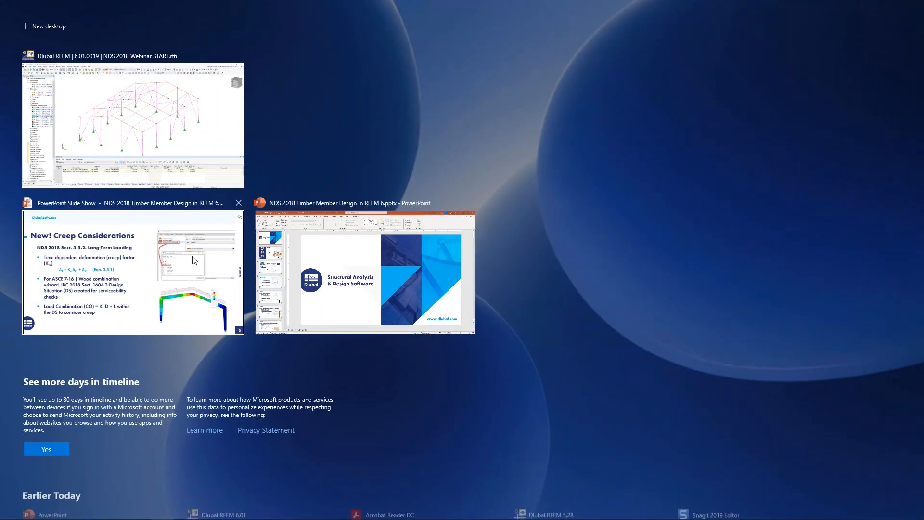
left_click(170, 272)
key("Right")
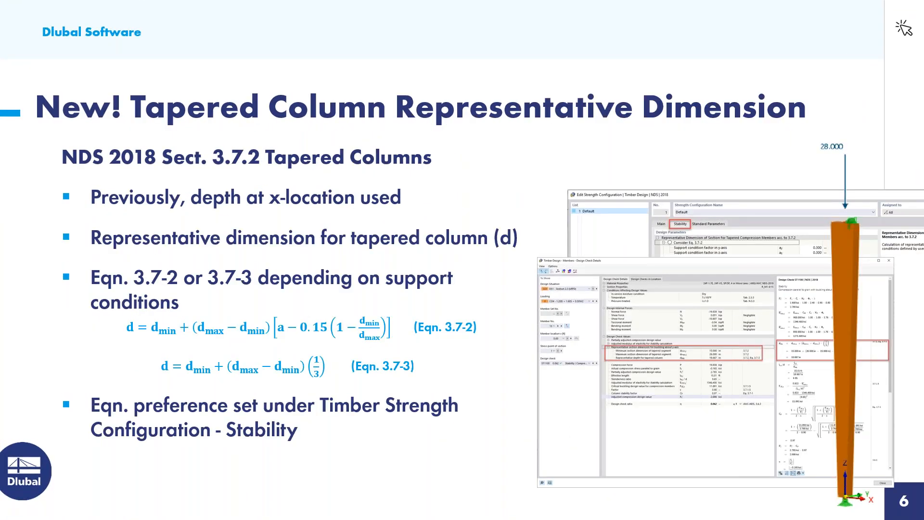
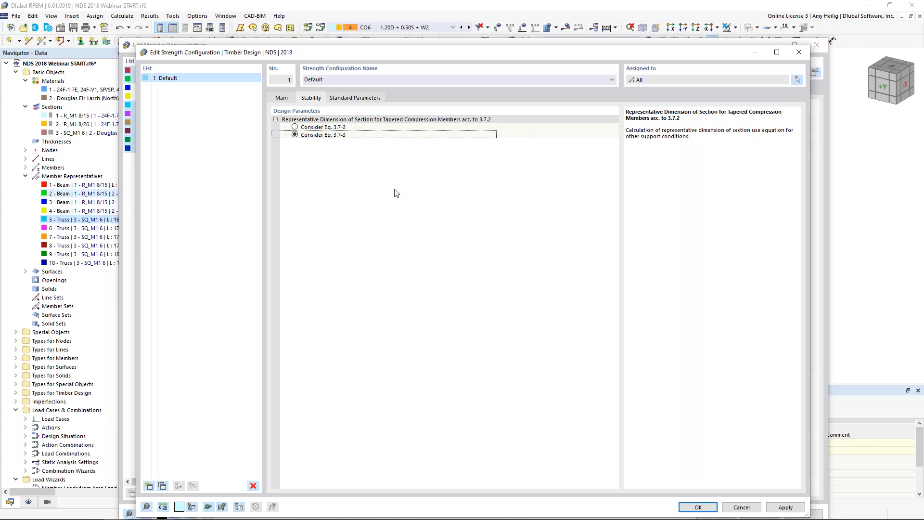
Step: Review the NDS standard parameters of the strength configuration and the deflection limits of the serviceability configuration
left_click(376, 99)
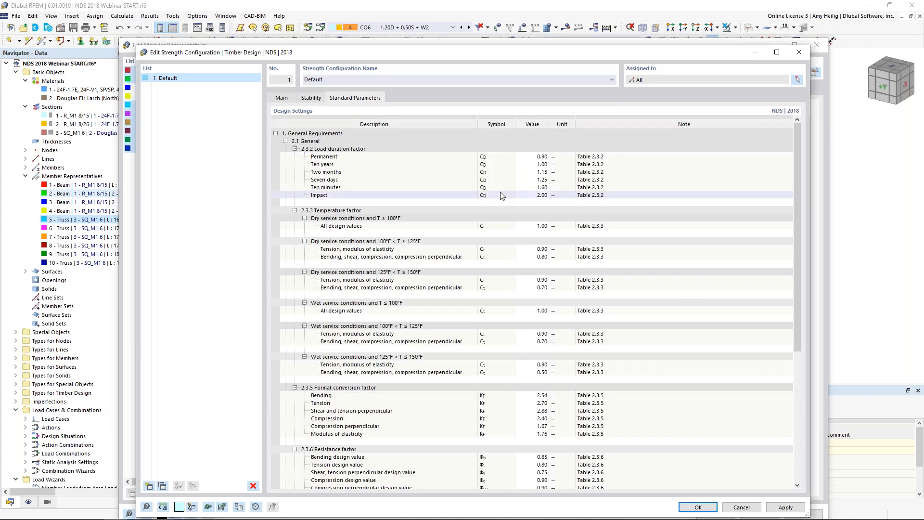
scroll(501, 195, "down", 6)
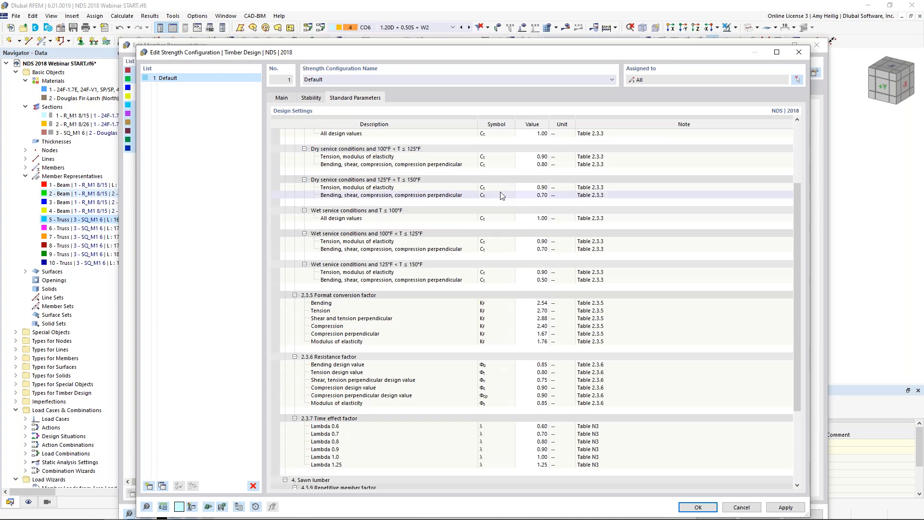
scroll(500, 195, "down", 2)
scroll(500, 194, "up", 7)
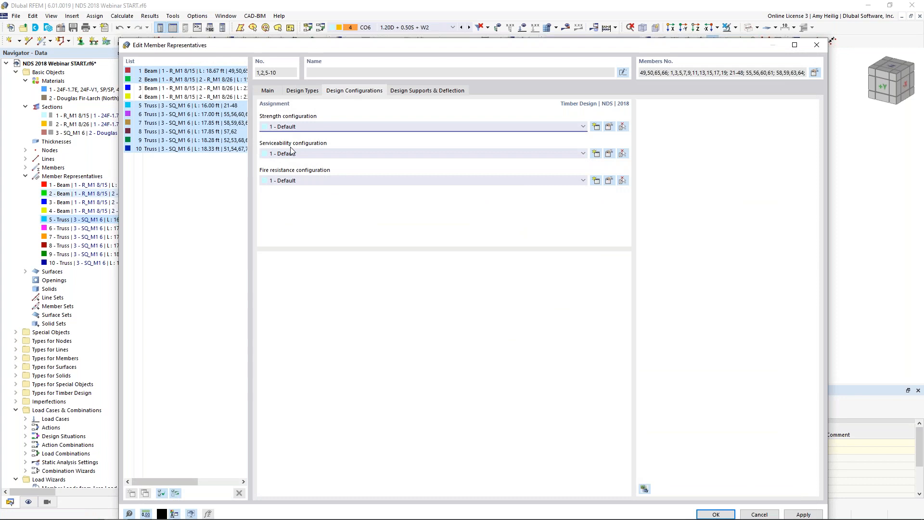
left_click(609, 153)
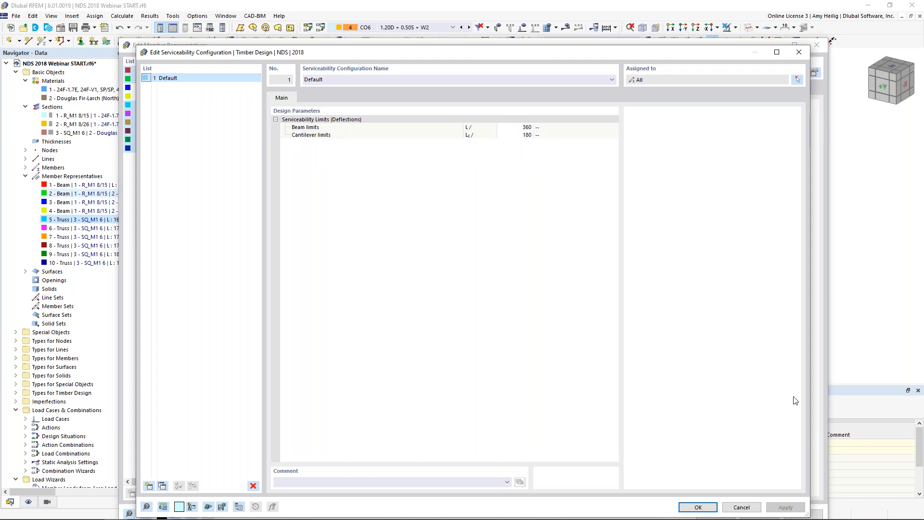
left_click(697, 507)
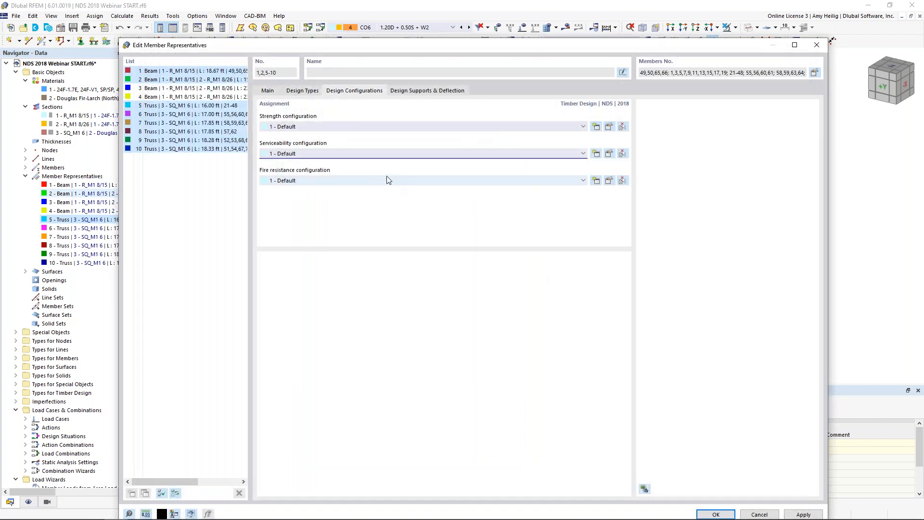
Step: Clear the fire resistance configuration of the selected member representatives, check their design supports and deflection settings, and accept the edits
left_click(383, 182)
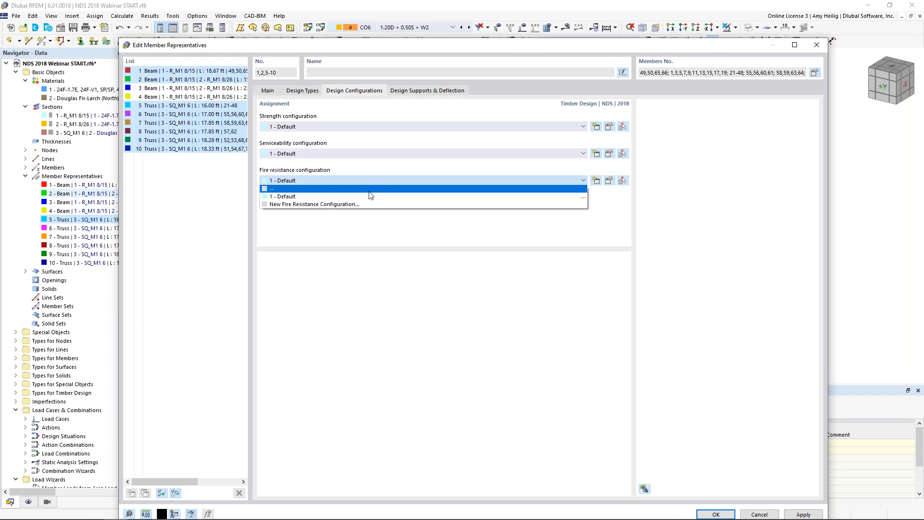
left_click(370, 189)
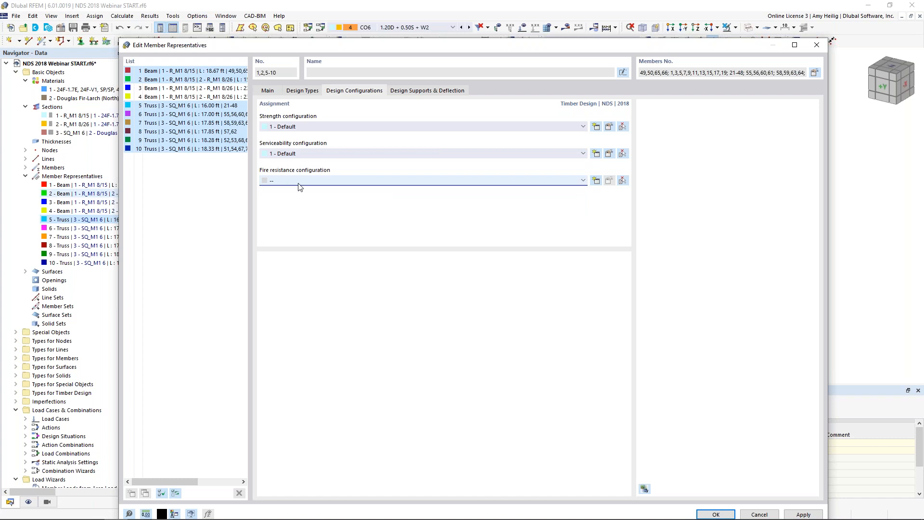
left_click(420, 92)
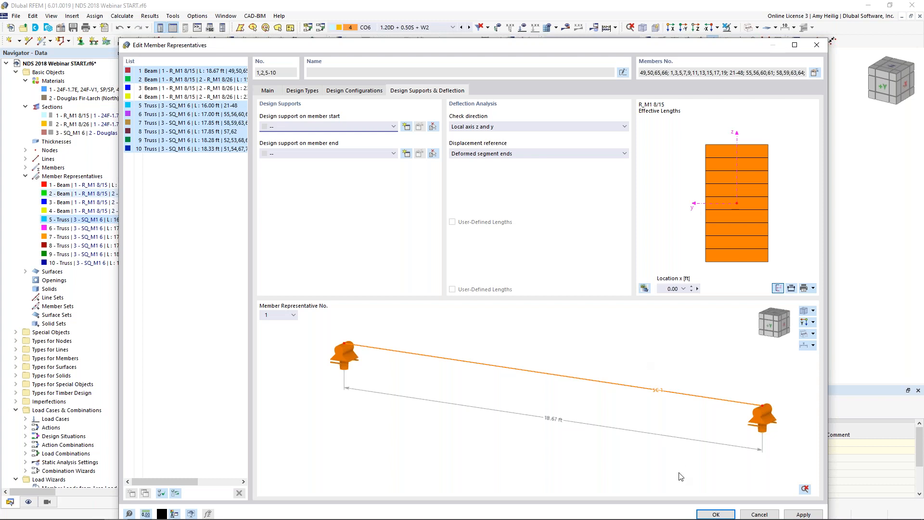
left_click(715, 514)
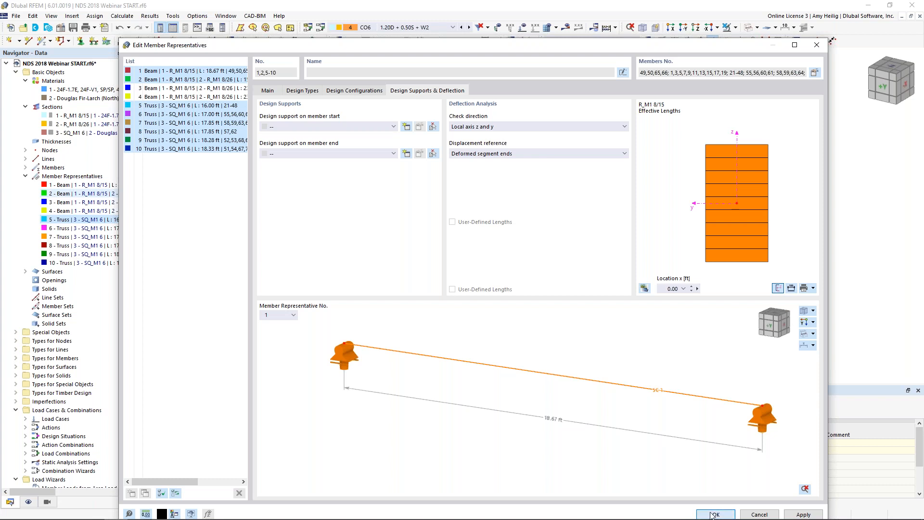
scroll(654, 332, "down", 2)
left_click(644, 340)
middle_click_drag(645, 340, 641, 316, "ctrl")
middle_click_drag(640, 279, 614, 261)
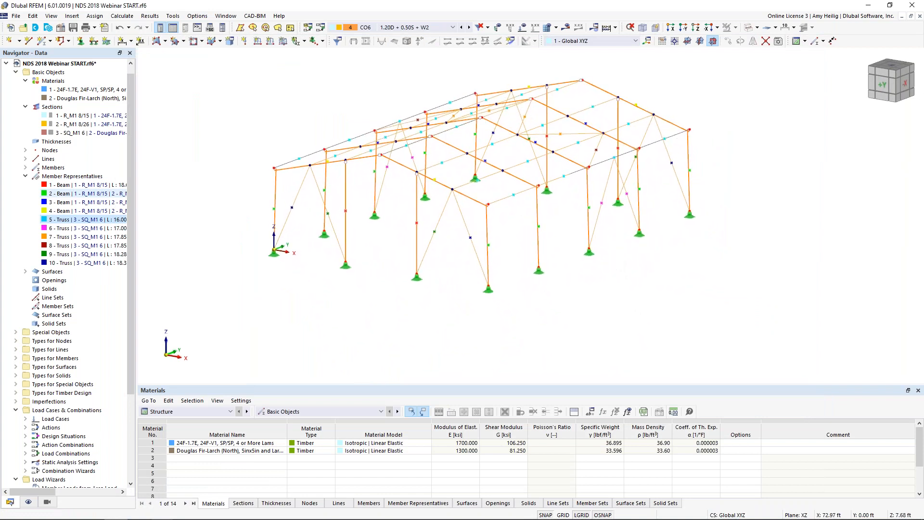
left_click(748, 28)
left_click(748, 28)
left_click(748, 28)
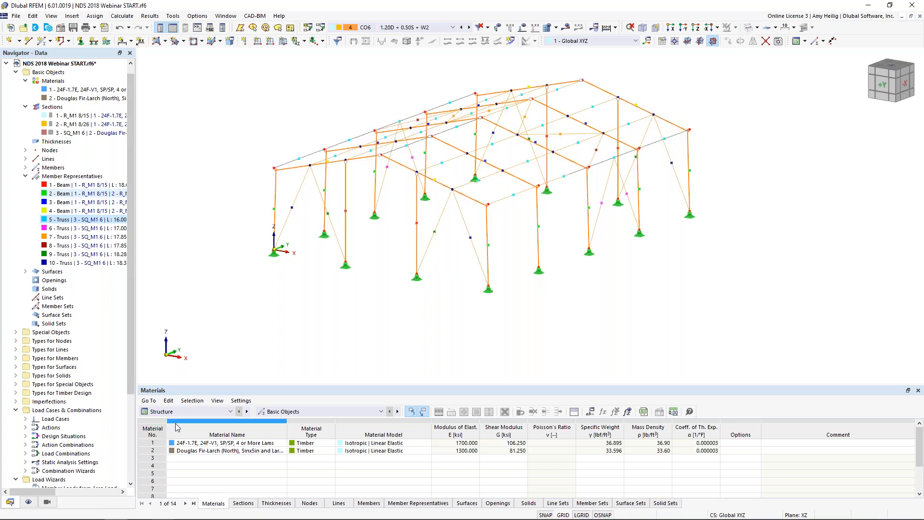
Step: Show the Timber Design table of design situations and exclude DS2, Section 2.4 (ASD), from the design
left_click(186, 413)
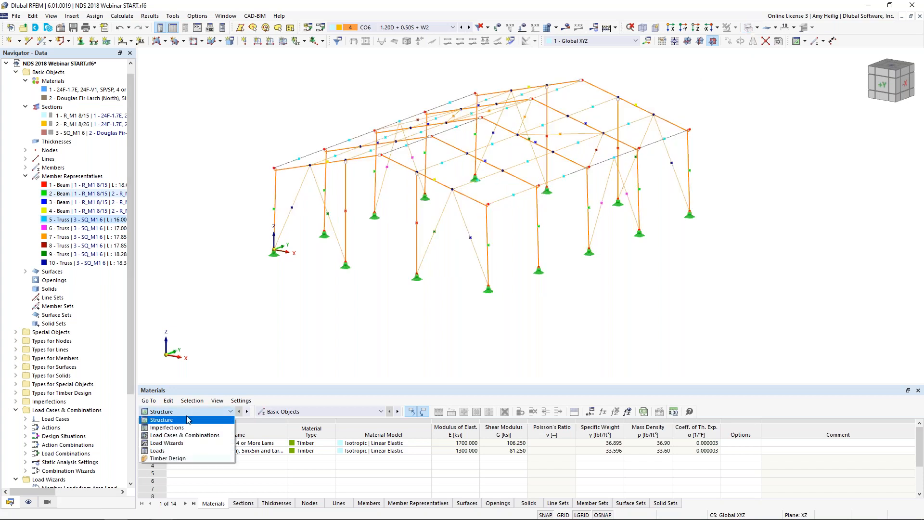
left_click(191, 460)
left_click_drag(313, 384, 313, 301)
left_click(224, 503)
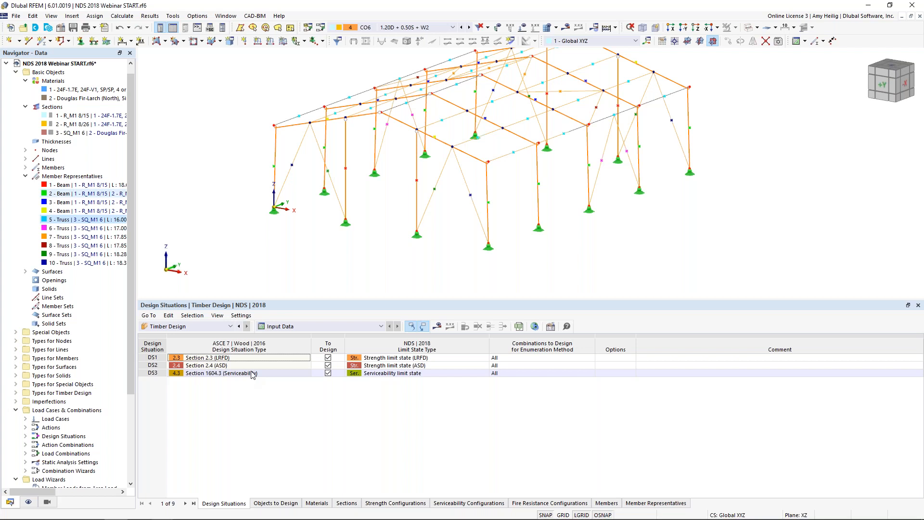
left_click(328, 366)
left_click(328, 366)
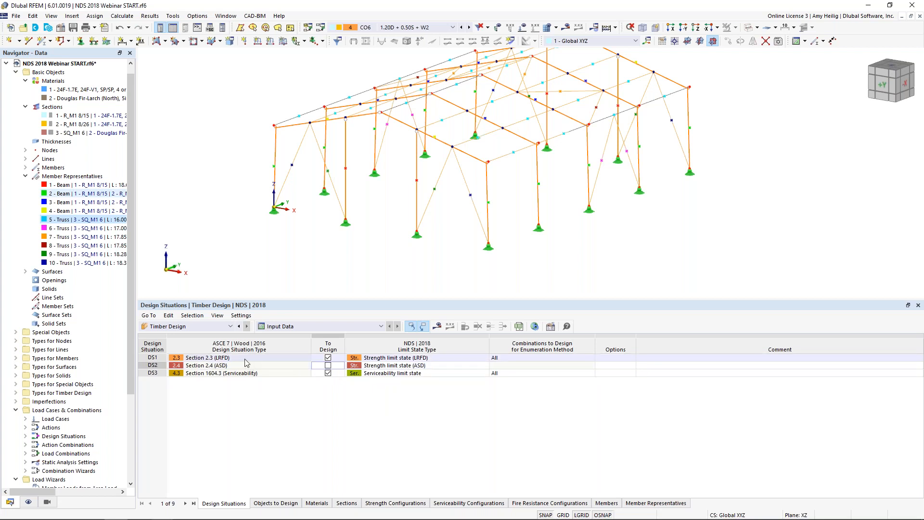
Step: Review the available NDS limit state types for the LRFD situation DS1 and the serviceability situation DS3
left_click(408, 356)
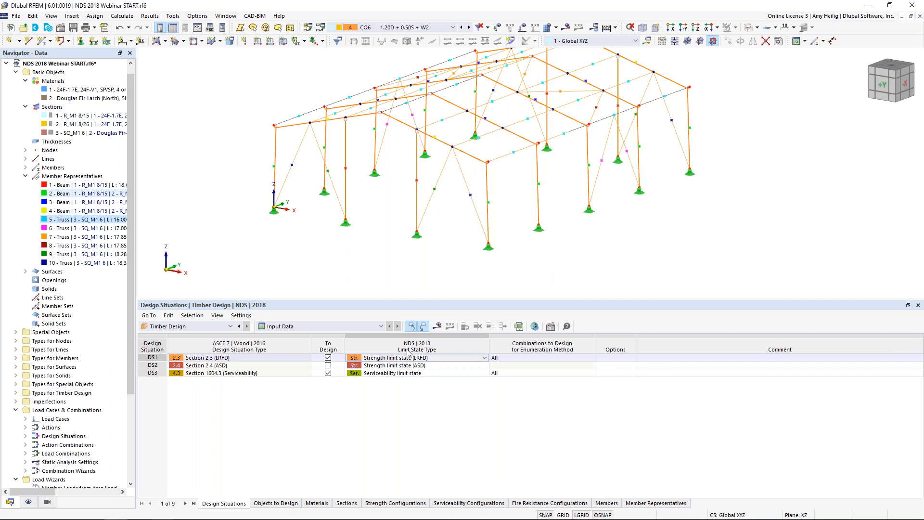
left_click(460, 358)
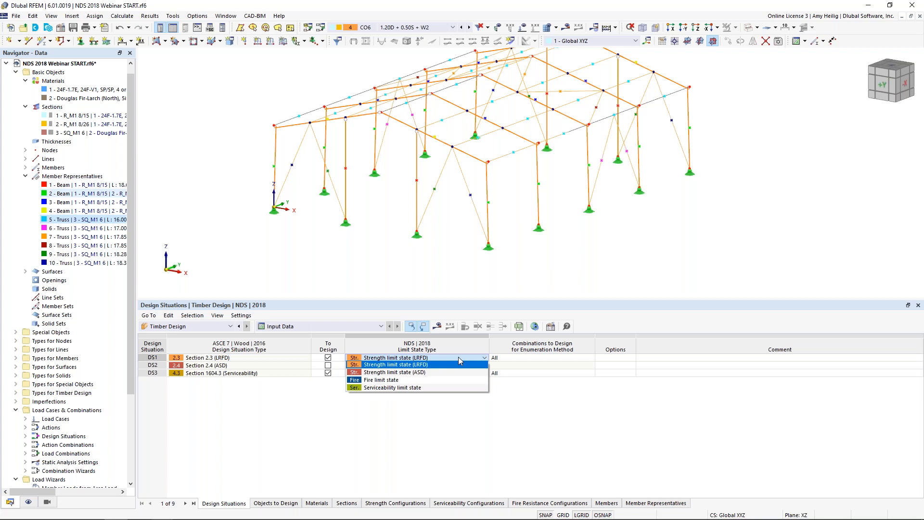
left_click(460, 361)
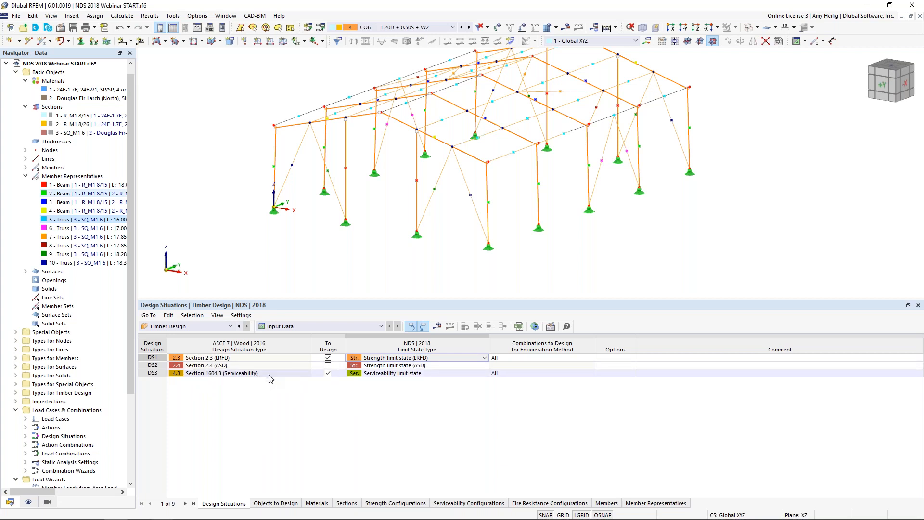
left_click(398, 375)
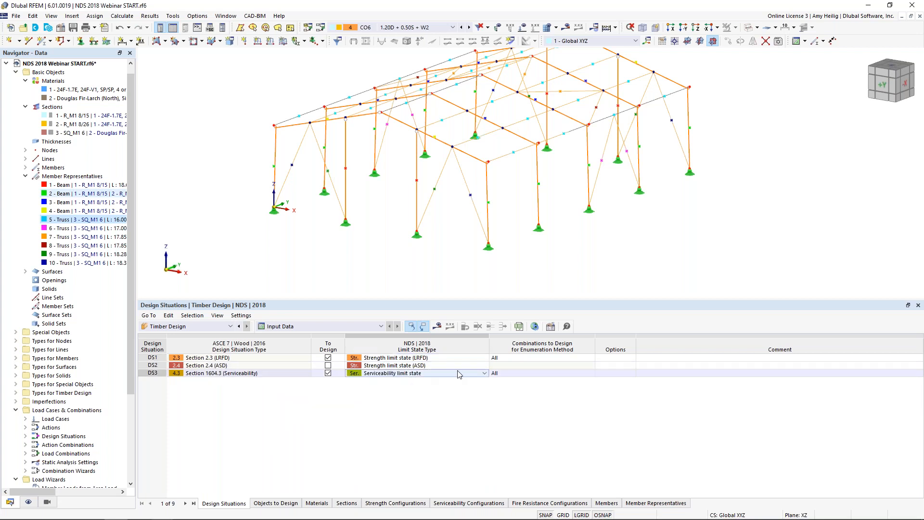
left_click(484, 373)
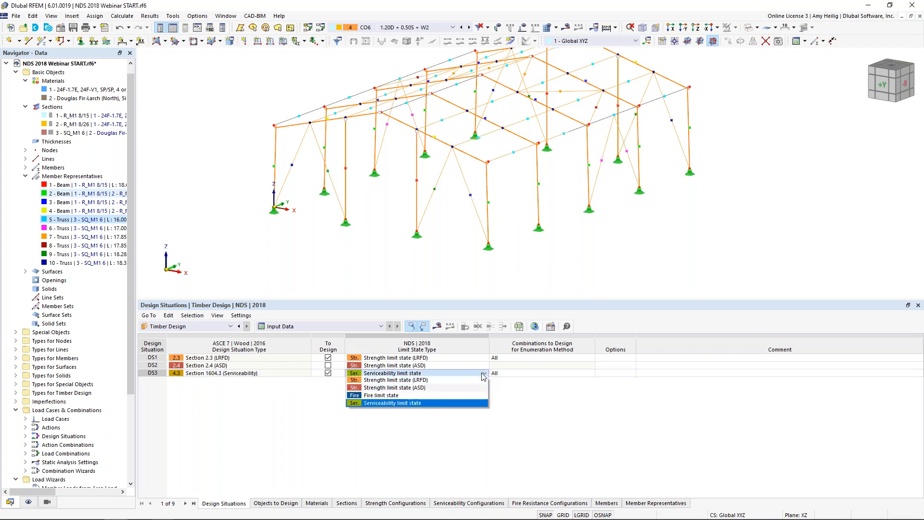
left_click(403, 404)
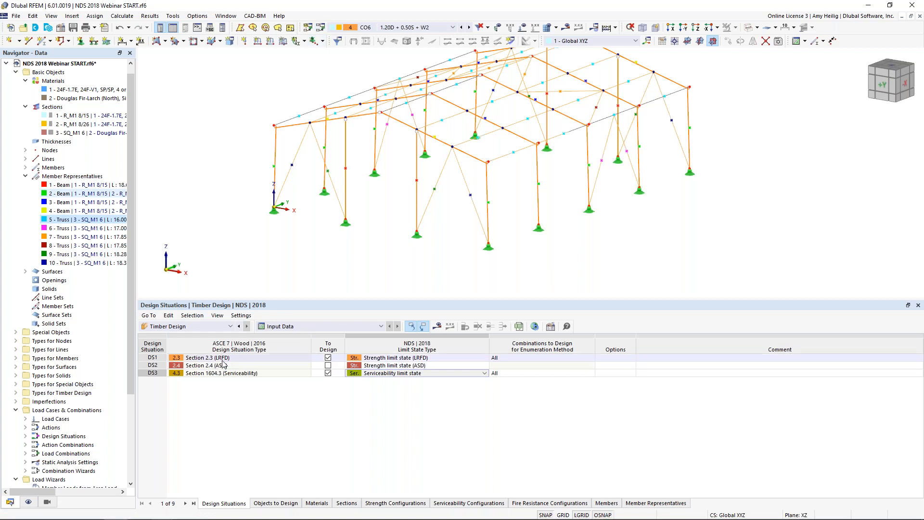
left_click(392, 373)
left_click(392, 373)
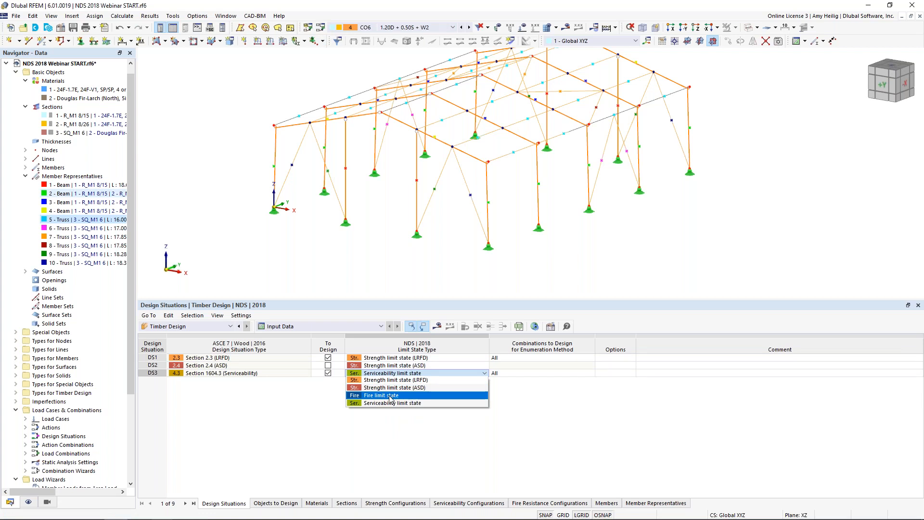
left_click(332, 408)
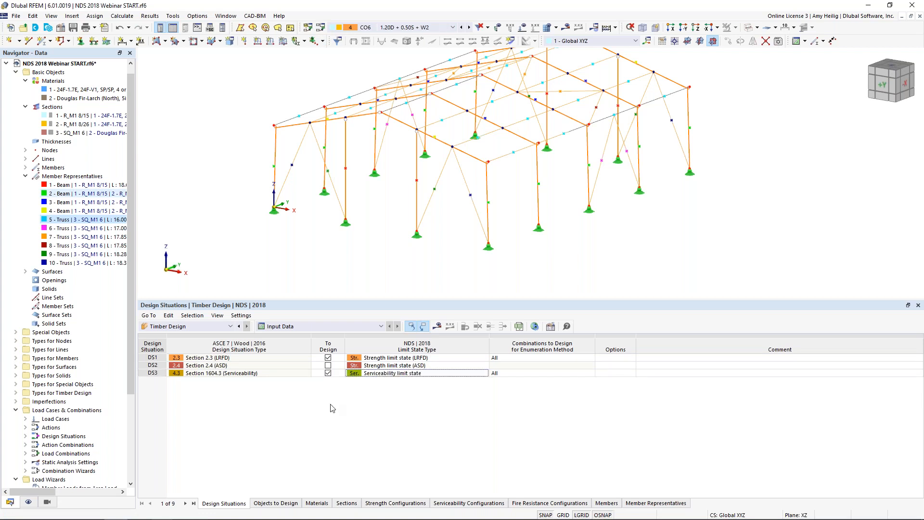
Step: Check the objects to design and run the timber design calculation for the members and member representatives
left_click(275, 503)
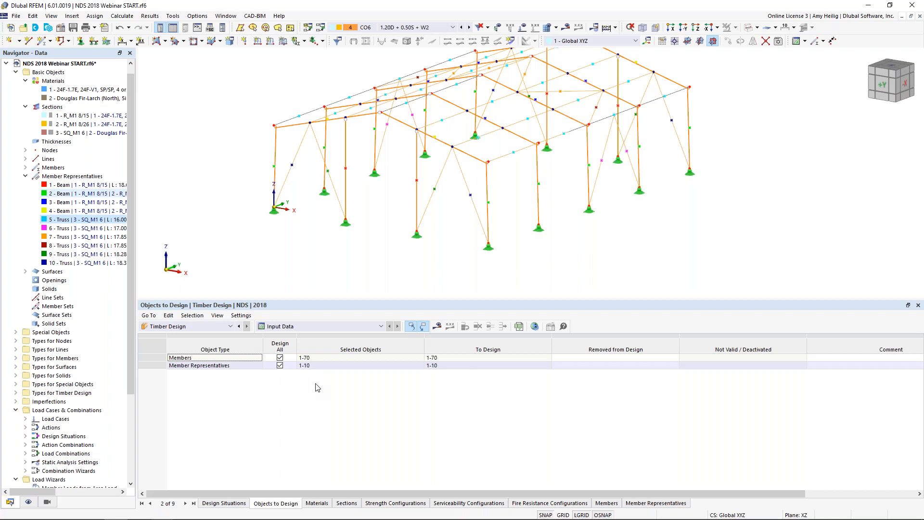
left_click(437, 327)
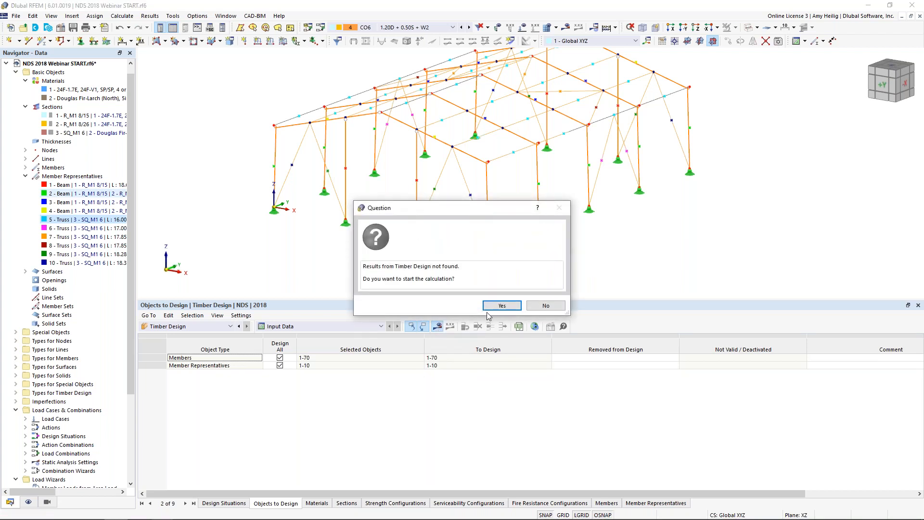
left_click(500, 306)
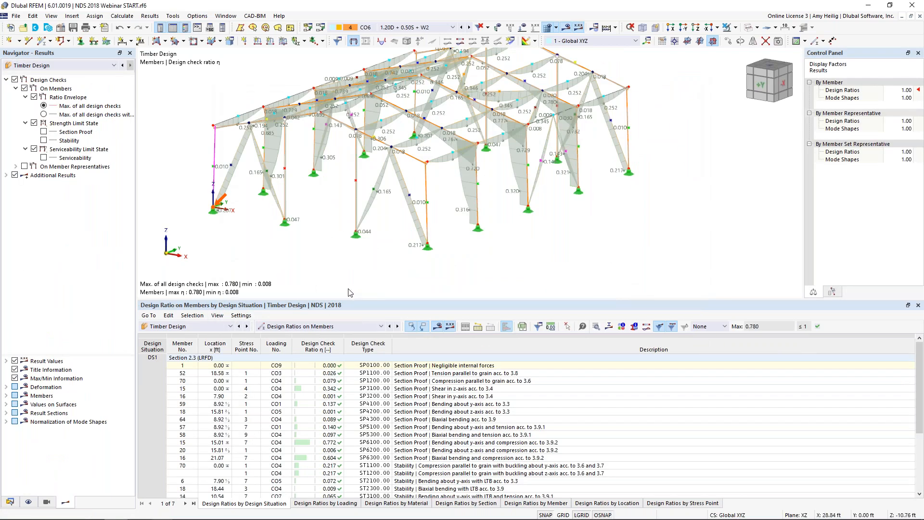
Step: Enlarge the results table and list the timber design ratios on member representatives
left_click_drag(357, 299, 356, 253)
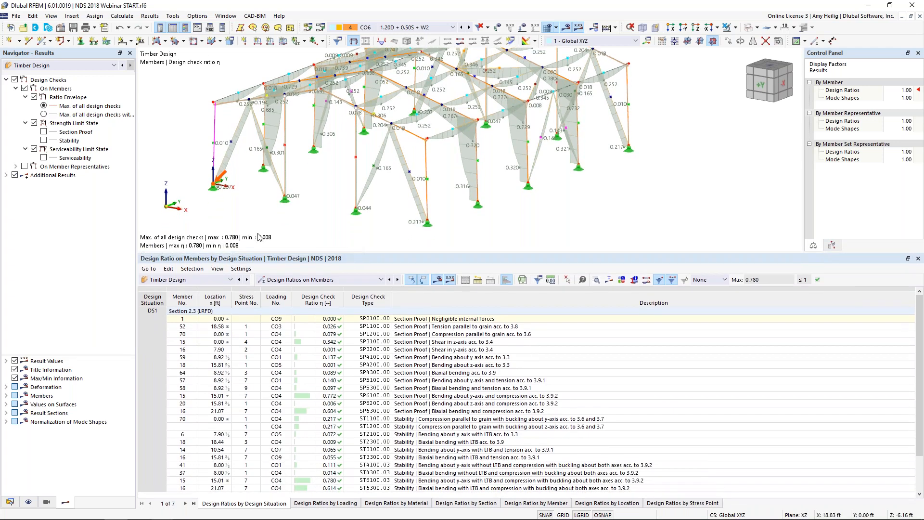
left_click(203, 280)
left_click(209, 280)
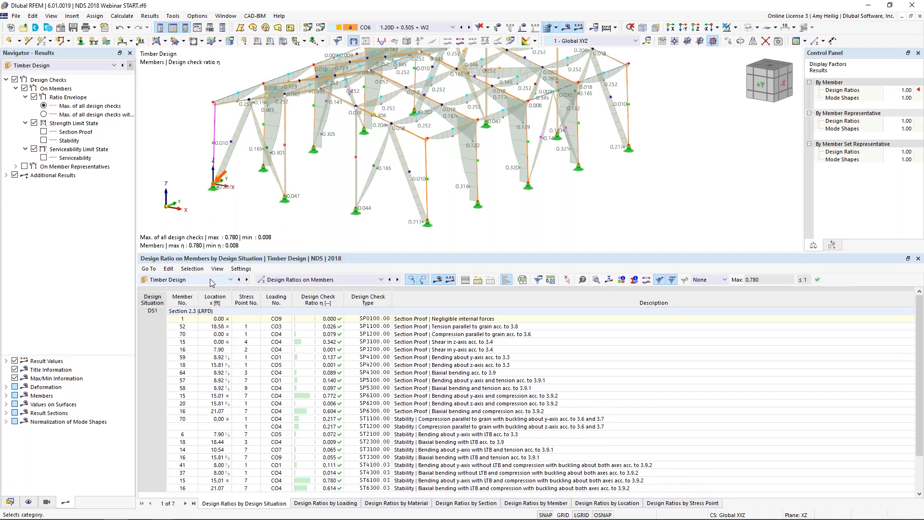
left_click(295, 276)
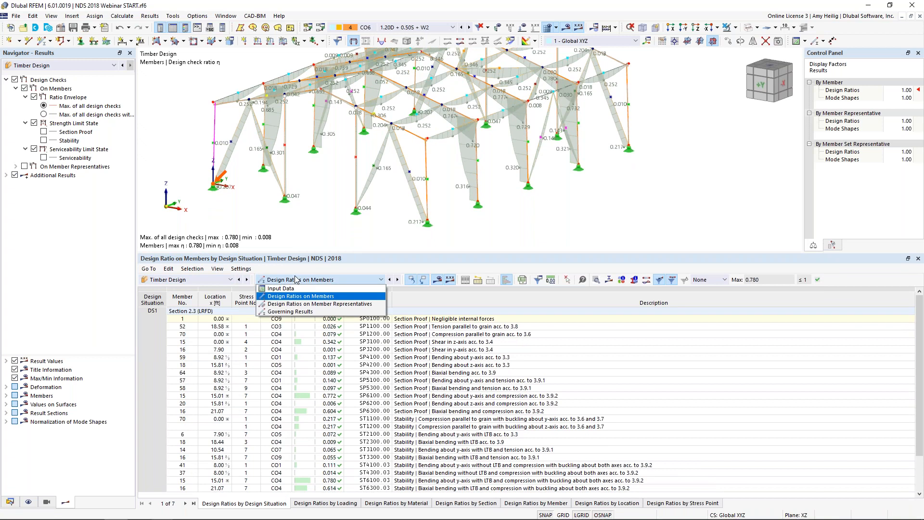
left_click(296, 305)
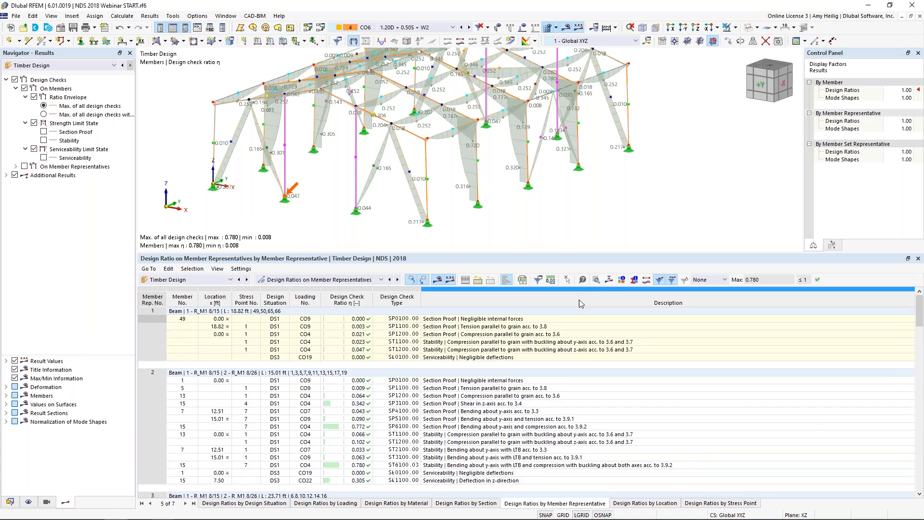
Step: Go through the section proof and bending checks listed for member representative 2 and locate their governing positions in the model
left_click(501, 381)
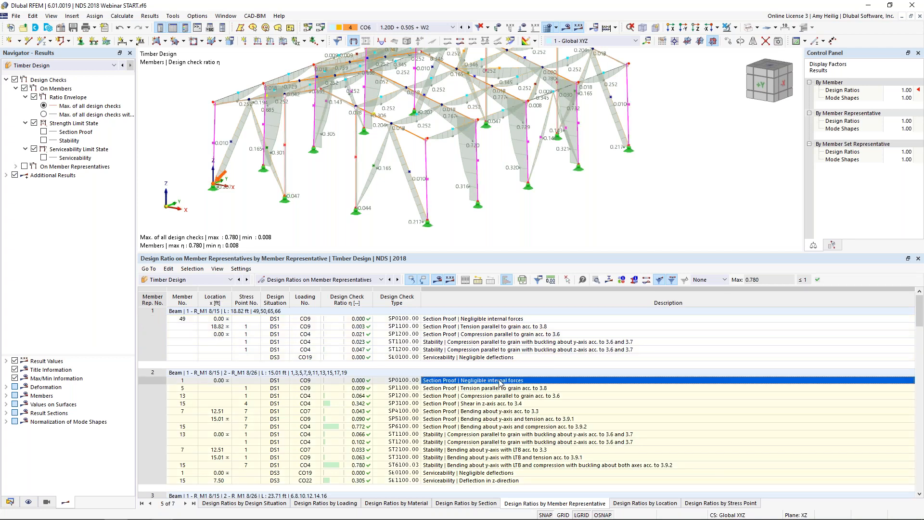
left_click(499, 388)
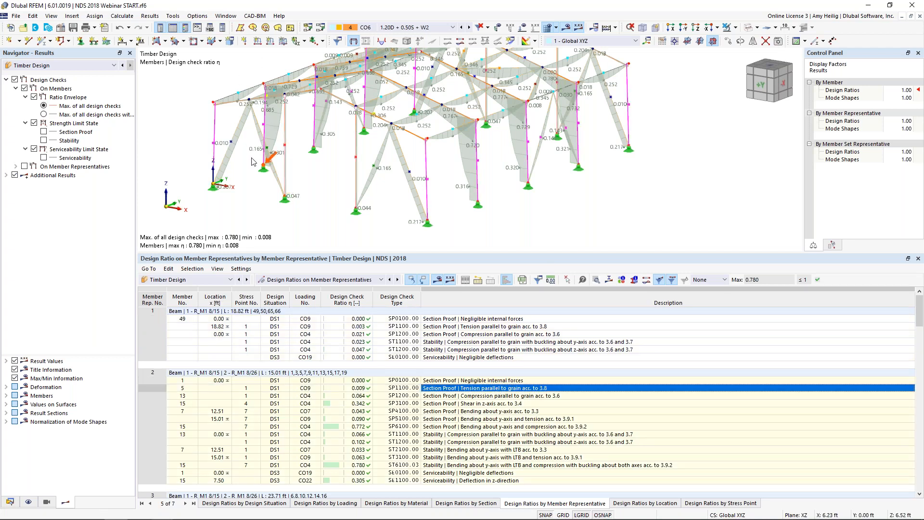
left_click(440, 395)
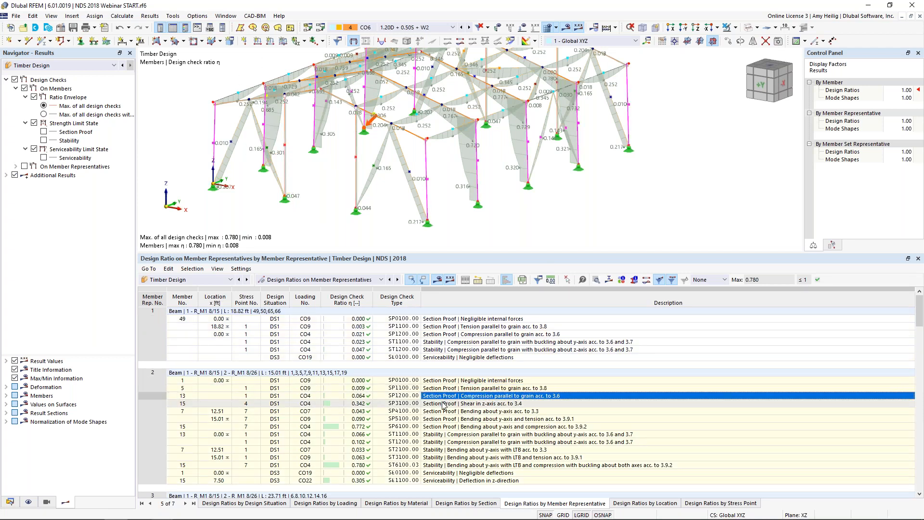
left_click(443, 403)
left_click(436, 411)
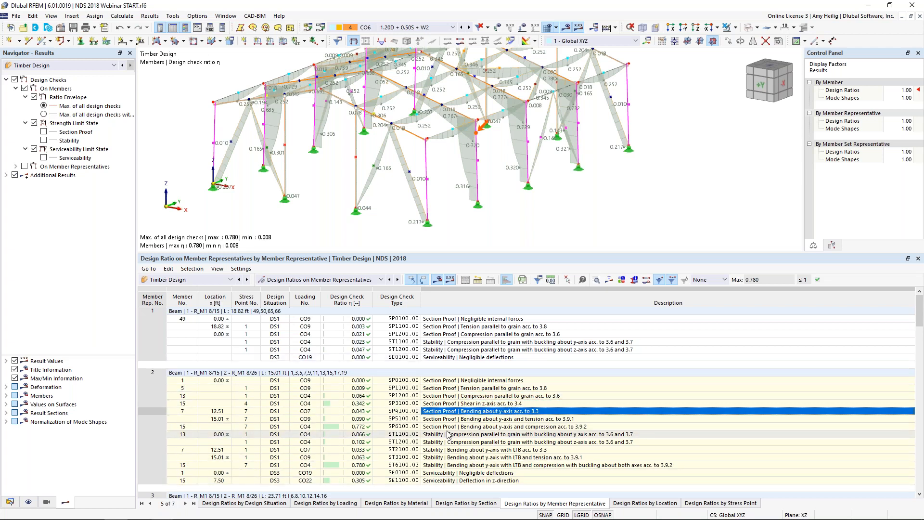
left_click(445, 418)
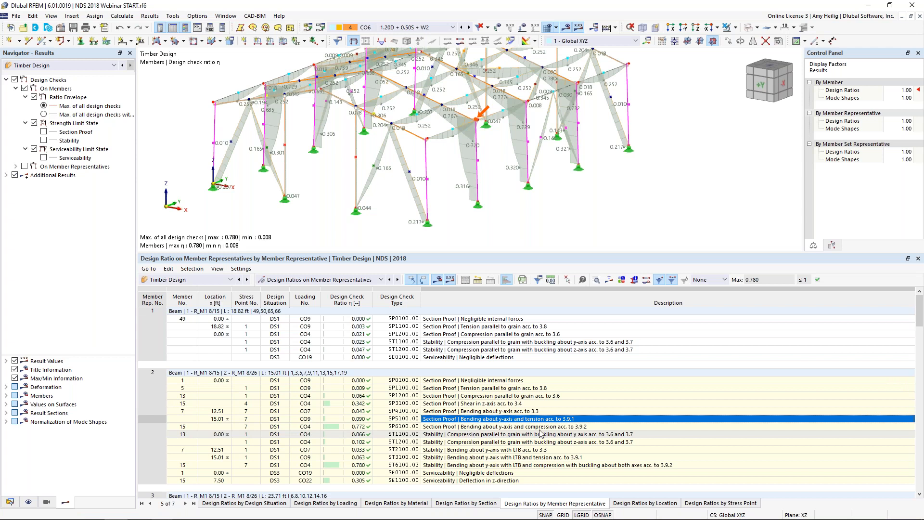
scroll(488, 383, "down", 3)
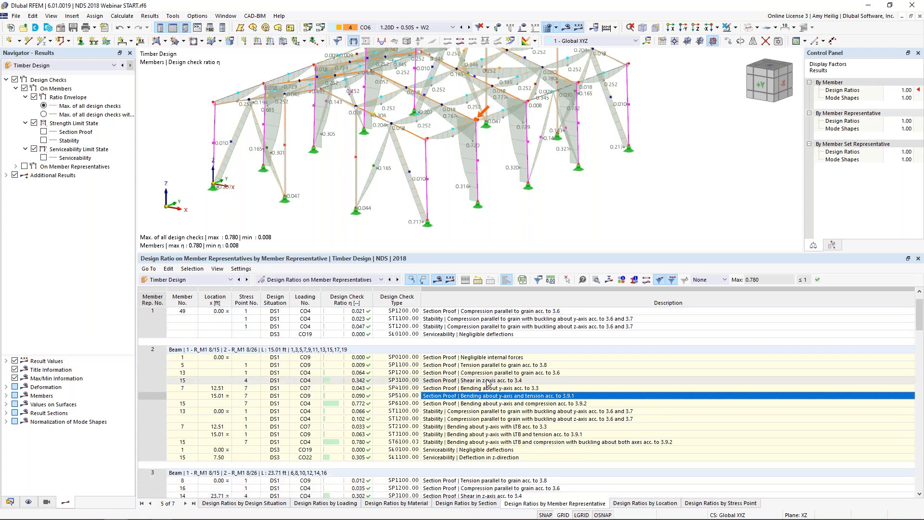
scroll(487, 383, "up", 3)
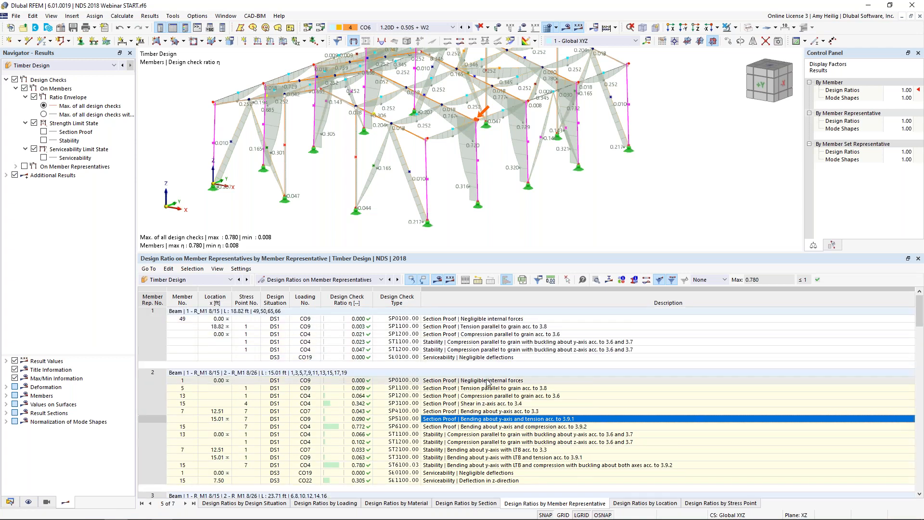
Step: Filter the design ratios to the maximum per member representative, locate representative 4's governing check, and restore the unfiltered list
left_click(724, 280)
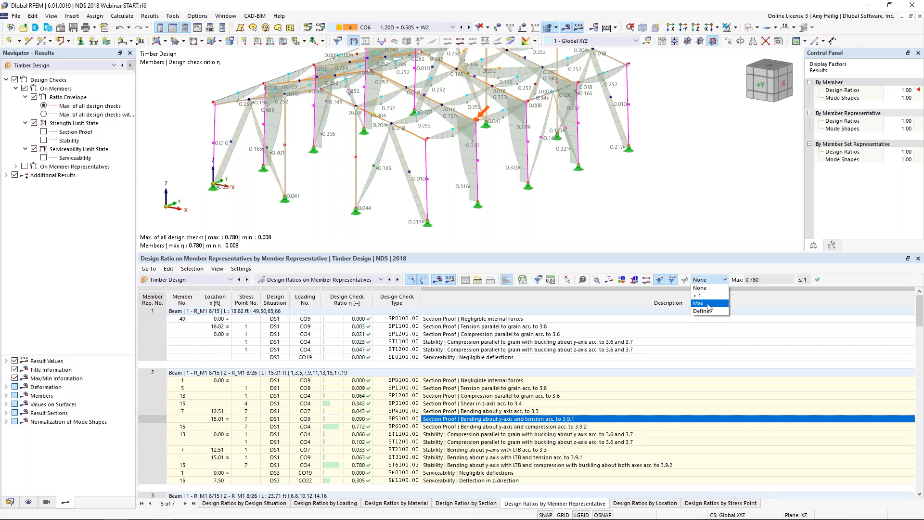
left_click(707, 303)
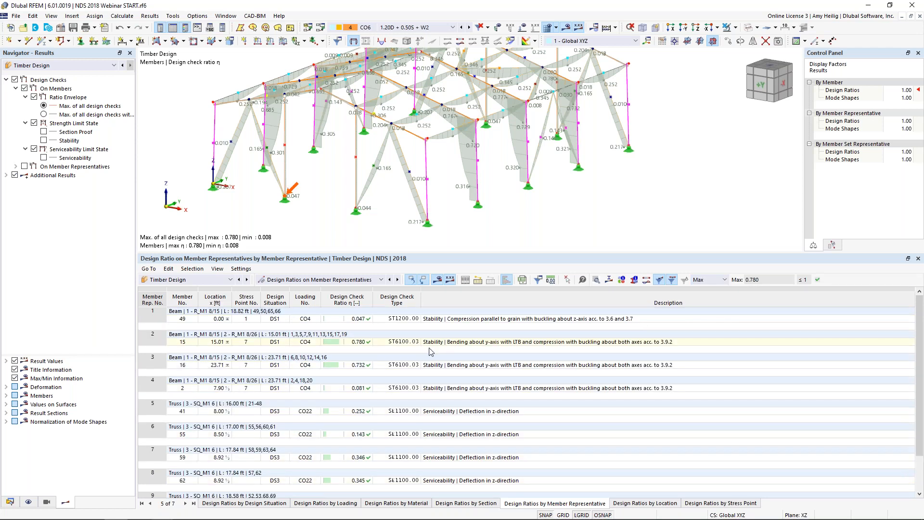
left_click(437, 387)
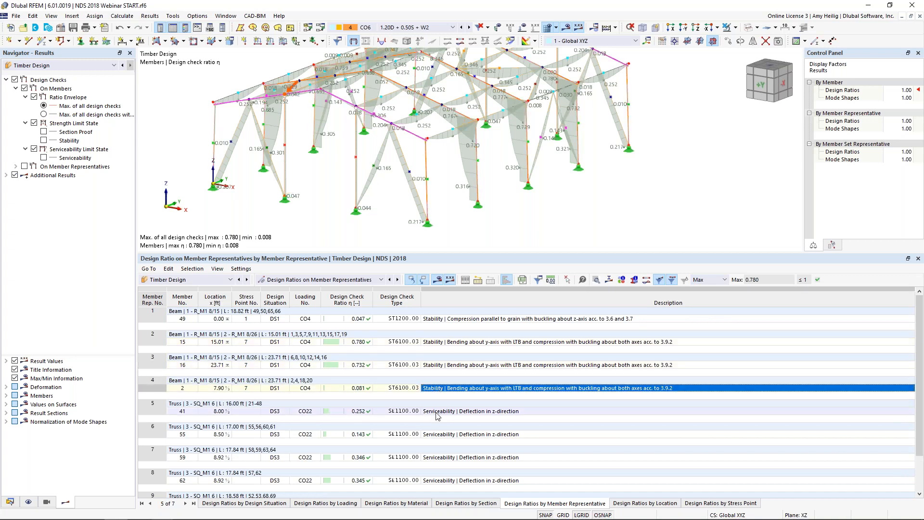
left_click(723, 279)
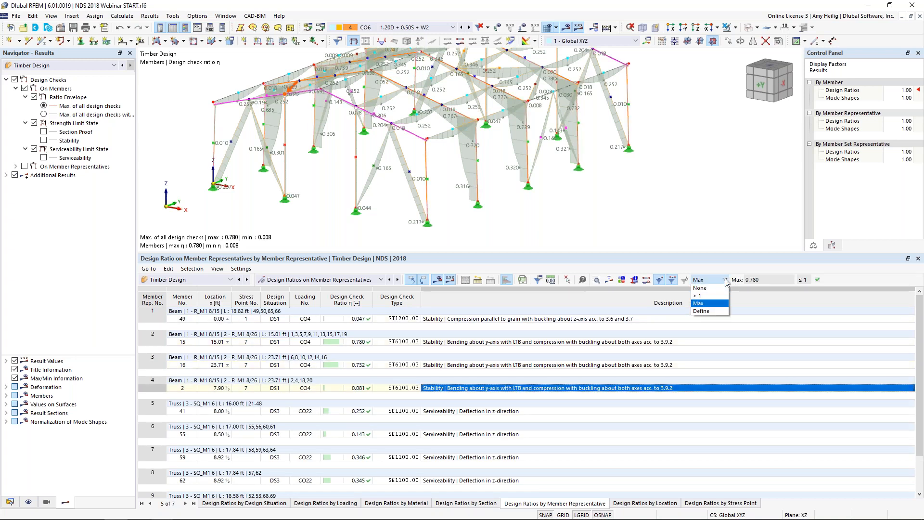
left_click(718, 289)
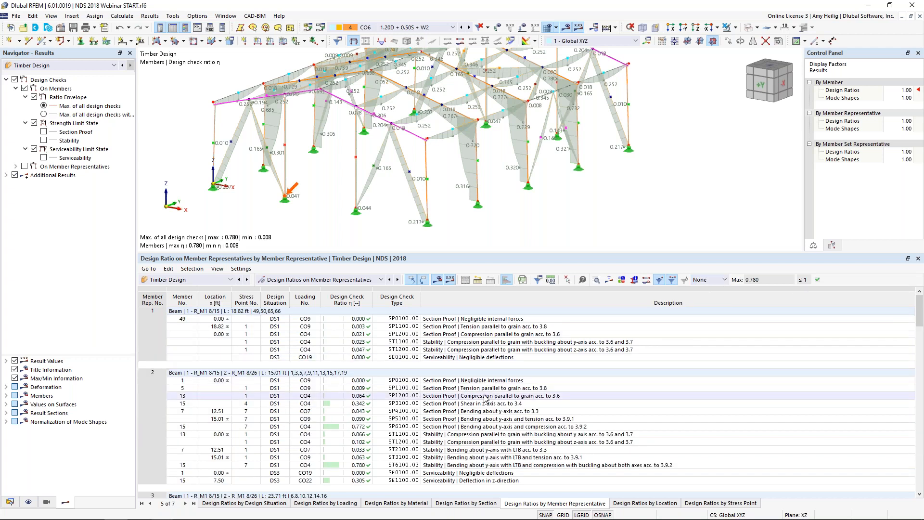
Step: Examine the design check details and formulas for member representative 2's ST1100 y-axis buckling check, including the other selectable checks
scroll(485, 406, "down", 1)
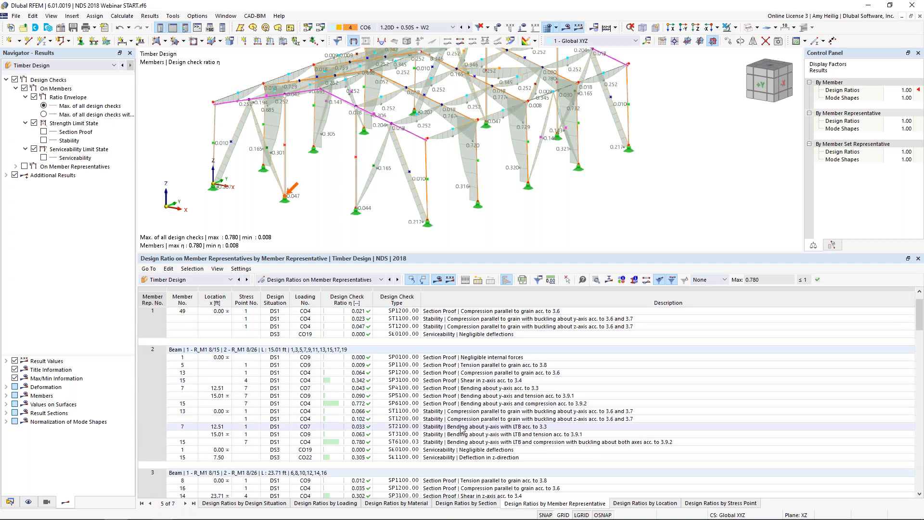
left_click(464, 412)
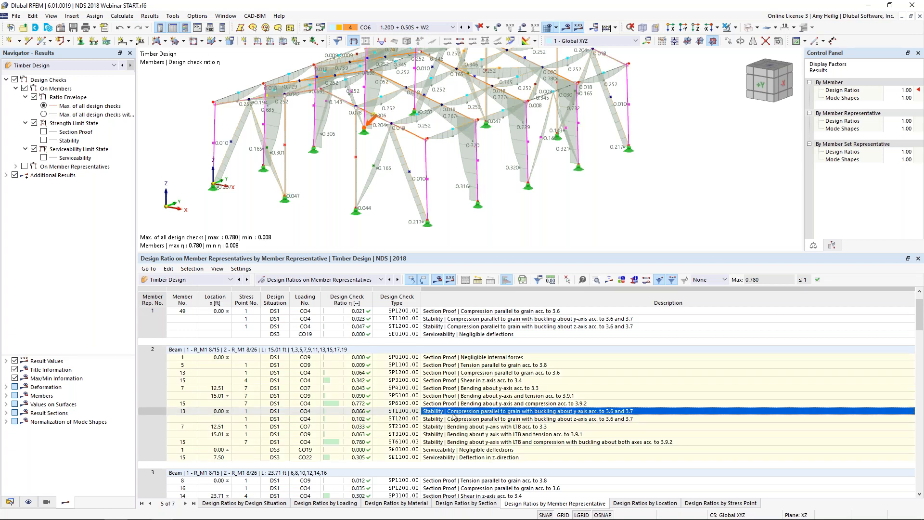
middle_click_drag(378, 161, 373, 208)
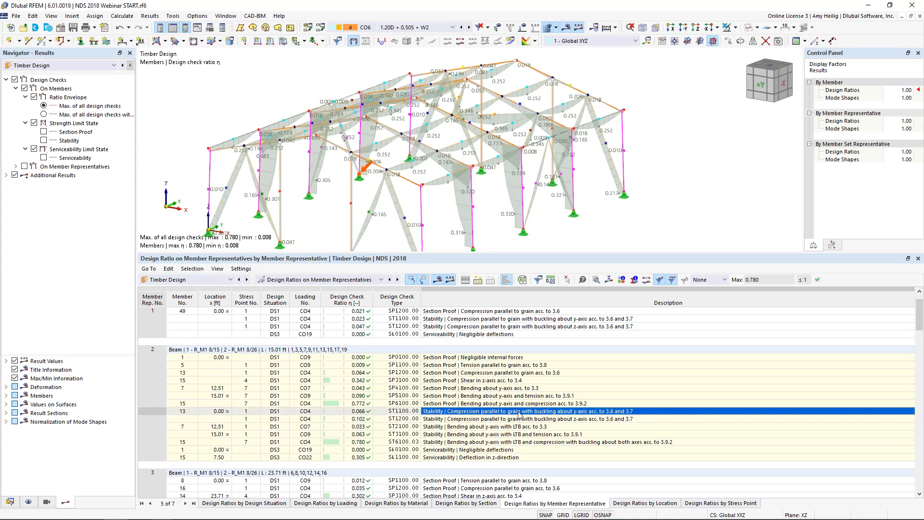
left_click(597, 282)
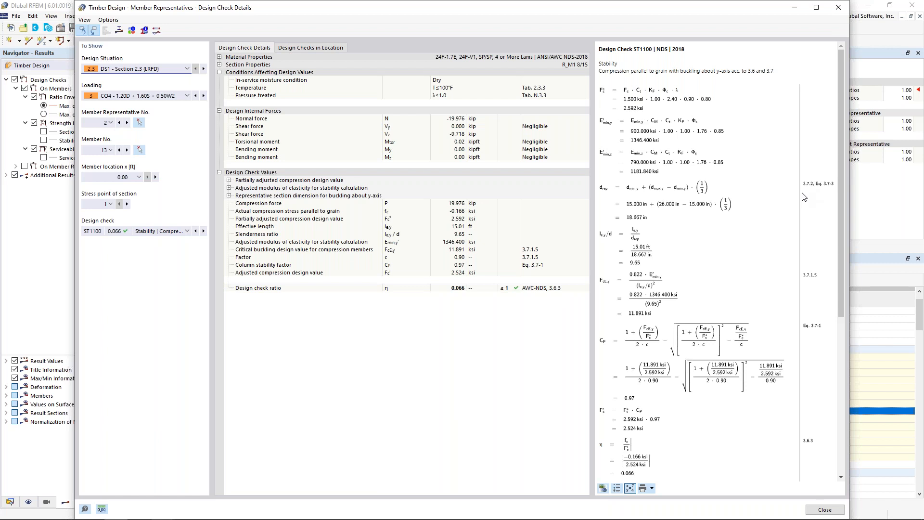
scroll(747, 235, "down", 1)
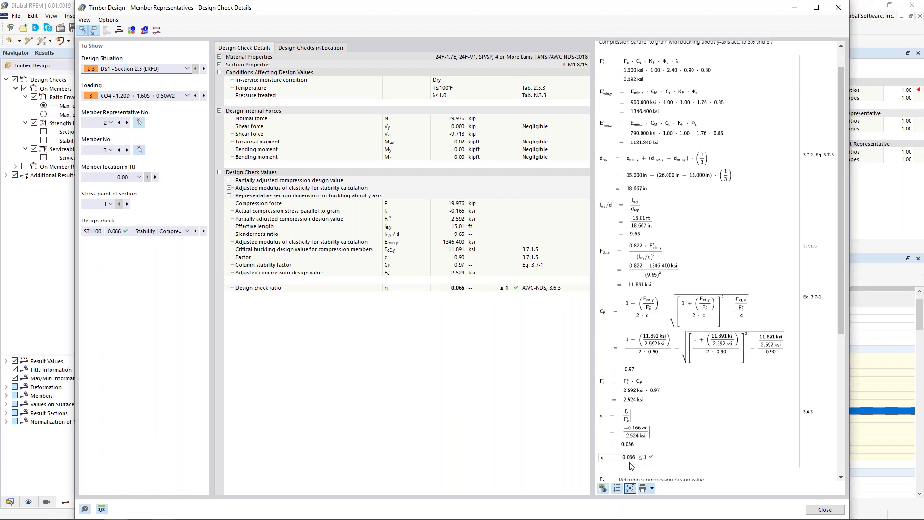
scroll(632, 465, "down", 4)
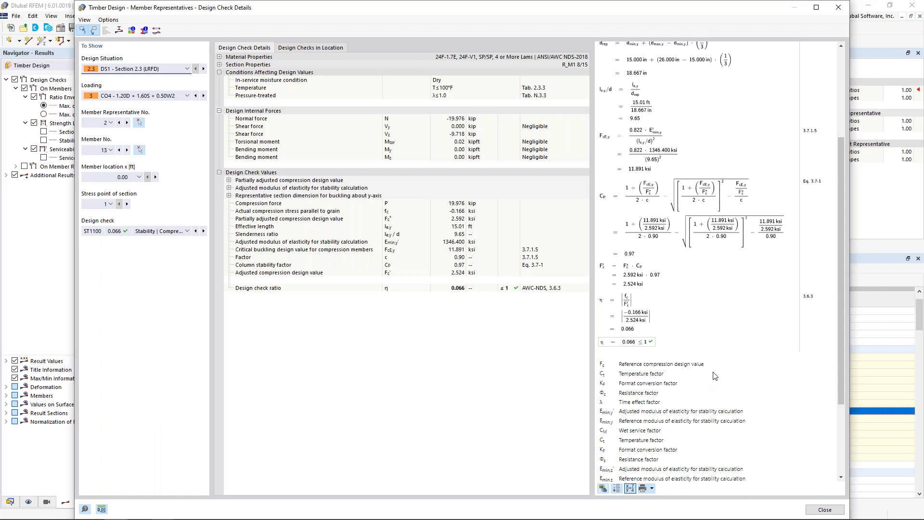
left_click(178, 230)
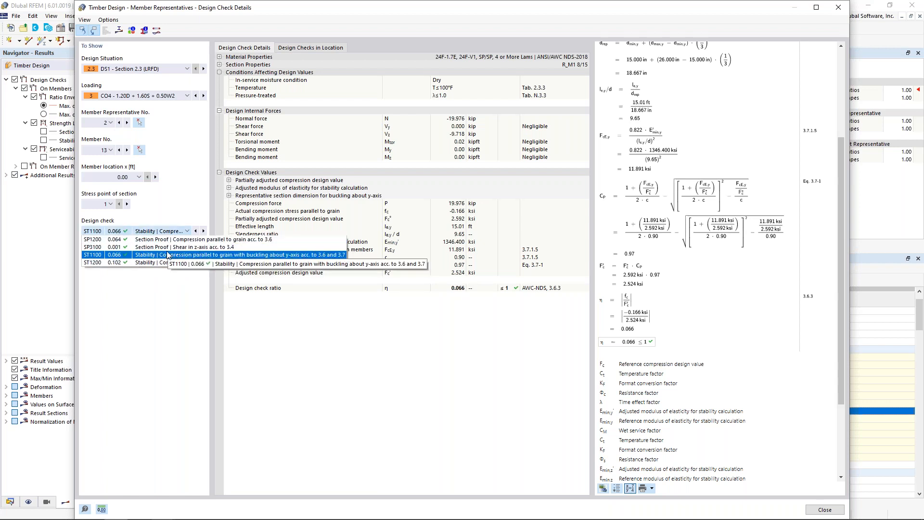
left_click(161, 286)
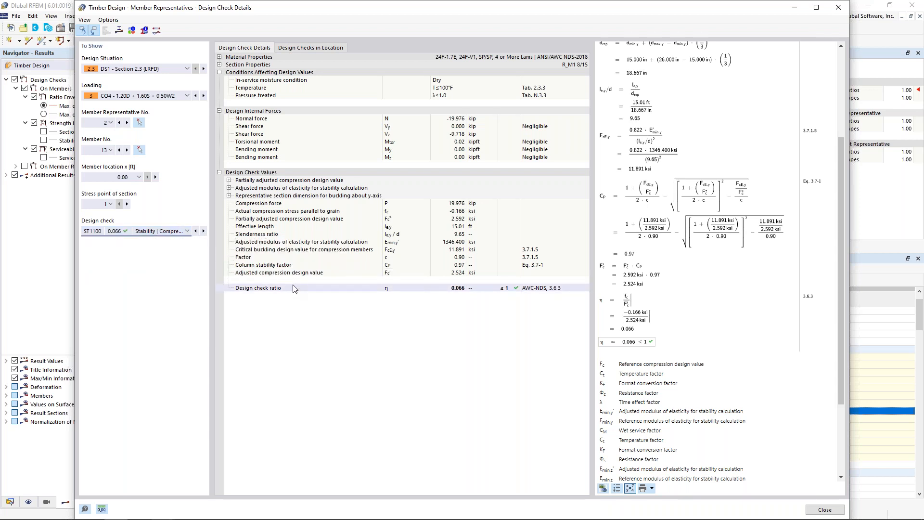
Step: Expand the representative section dimension for buckling about the y-axis, trace the tapered column's representative depth equation, and close the details
left_click(229, 196)
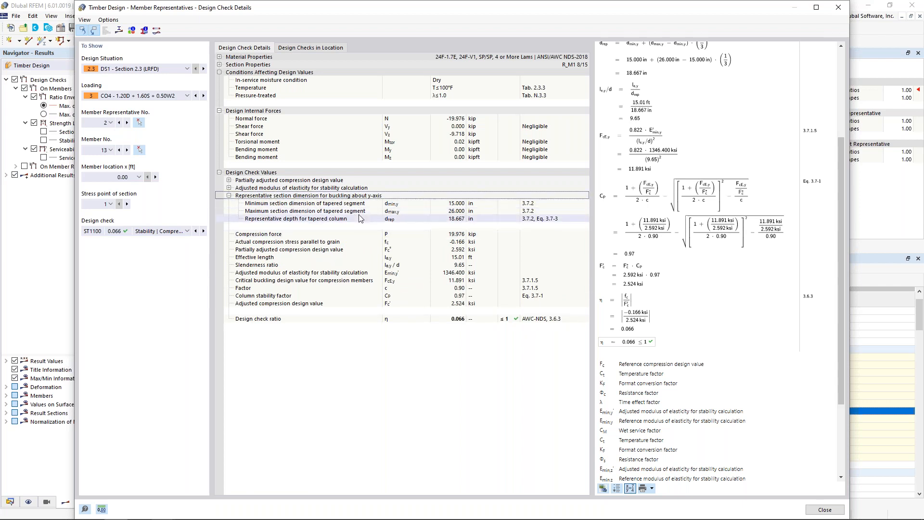
left_click(448, 218)
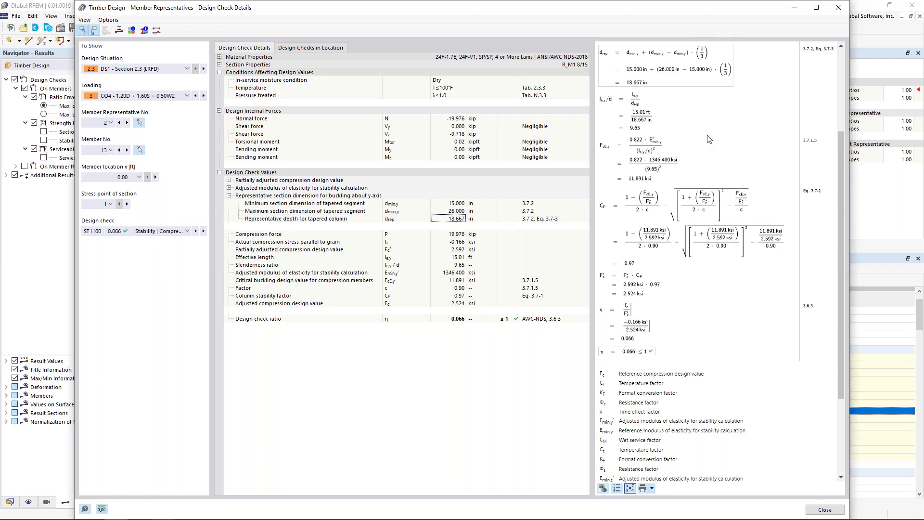
scroll(710, 142, "up", 3)
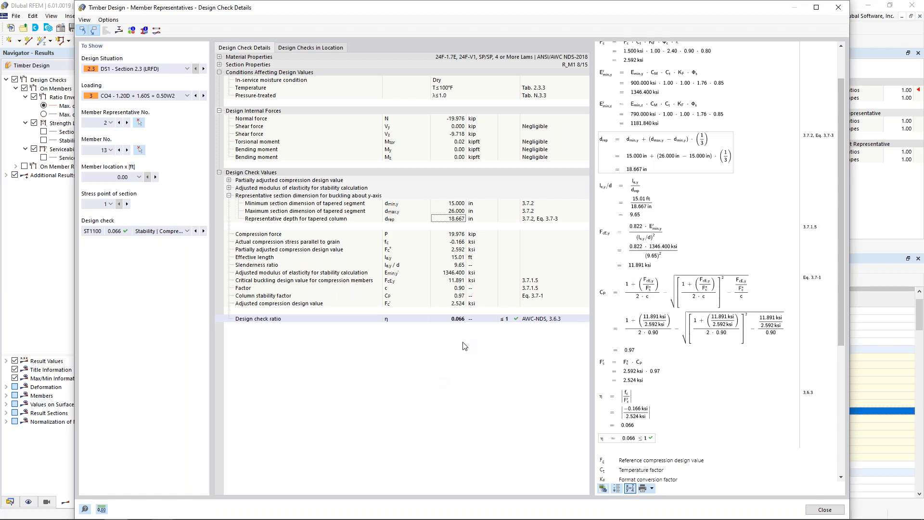
left_click(824, 509)
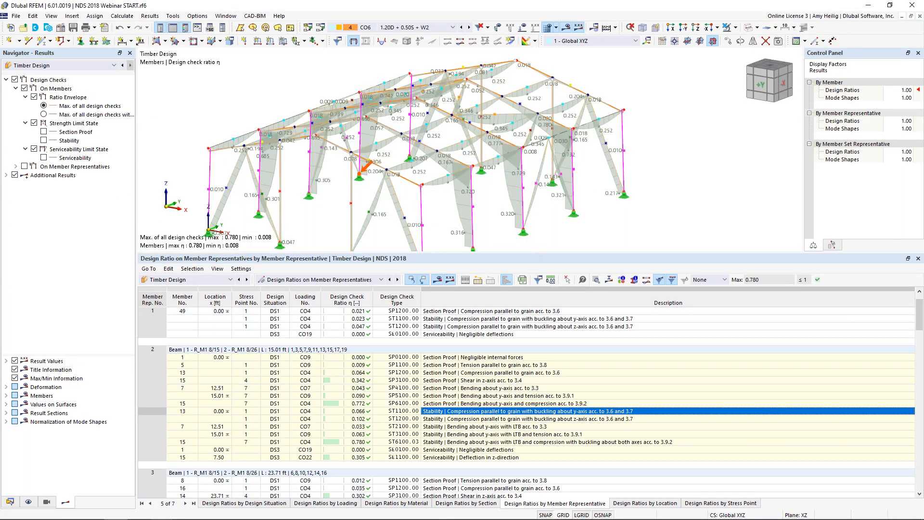
Step: Enlarge the model view and isolate the second portal frame using visibility by selected and related objects
left_click_drag(525, 254, 522, 325)
middle_click_drag(530, 250, 570, 217)
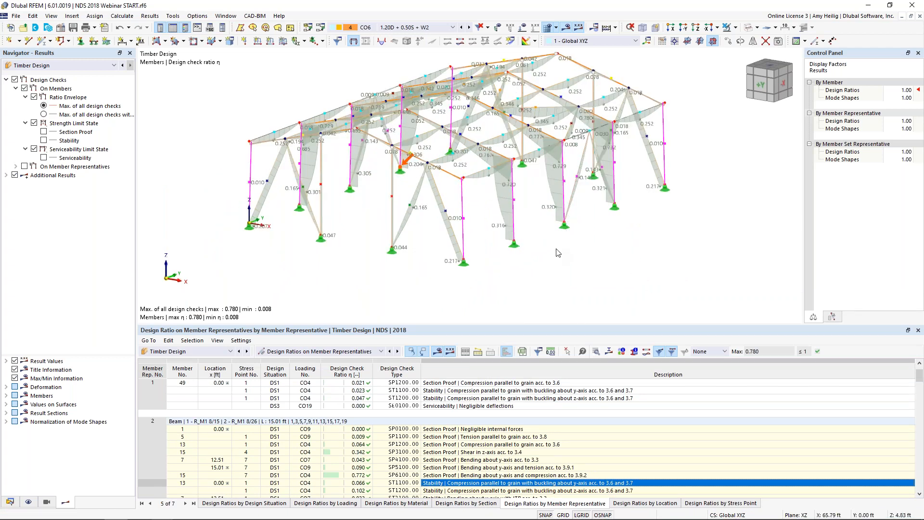
middle_click_drag(555, 268, 450, 252, "ctrl")
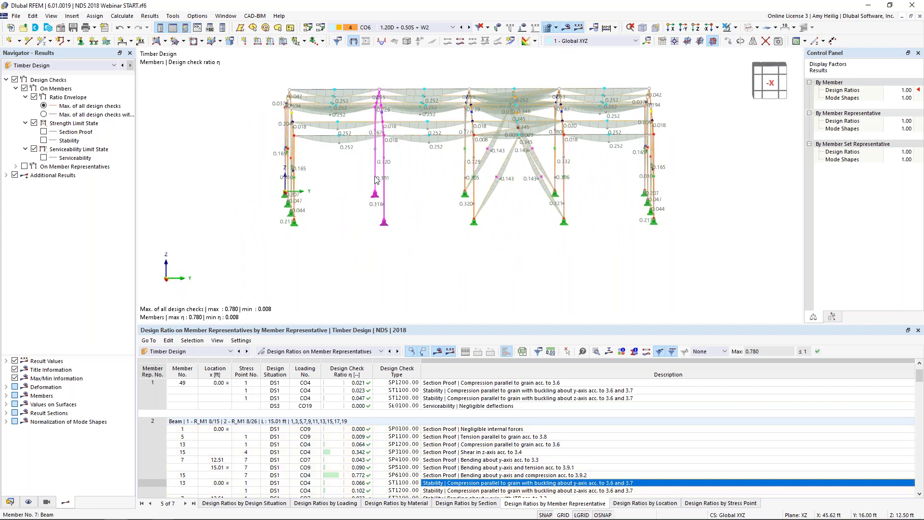
left_click(736, 27)
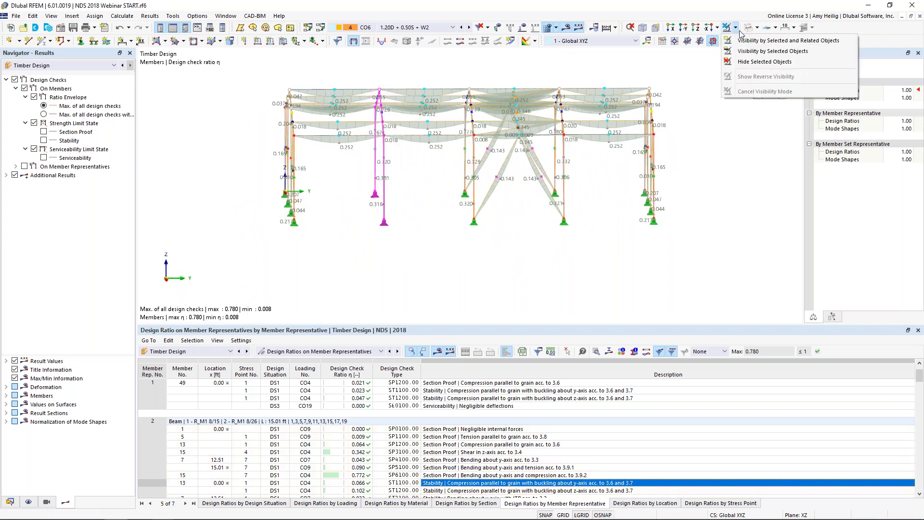
left_click(741, 40)
middle_click_drag(367, 219, 469, 243, "ctrl")
scroll(363, 223, "up", 1)
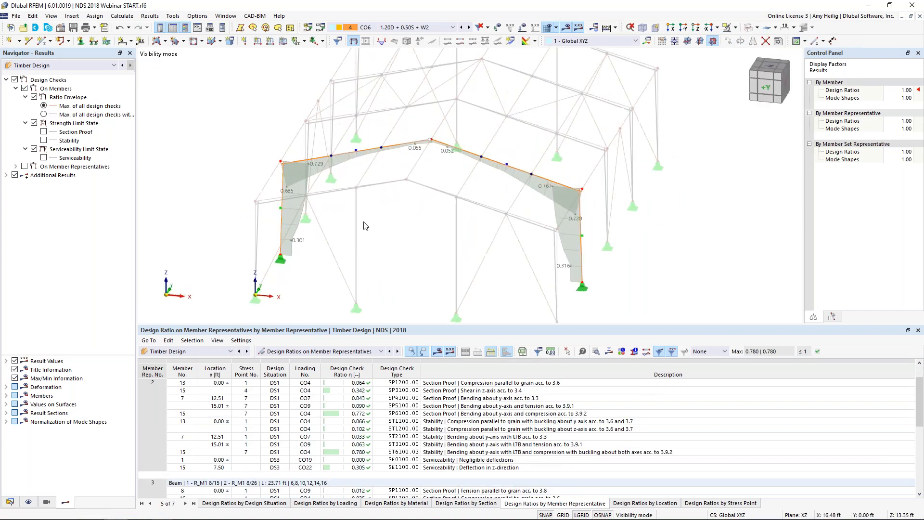
scroll(364, 223, "up", 1)
middle_click_drag(366, 224, 372, 202)
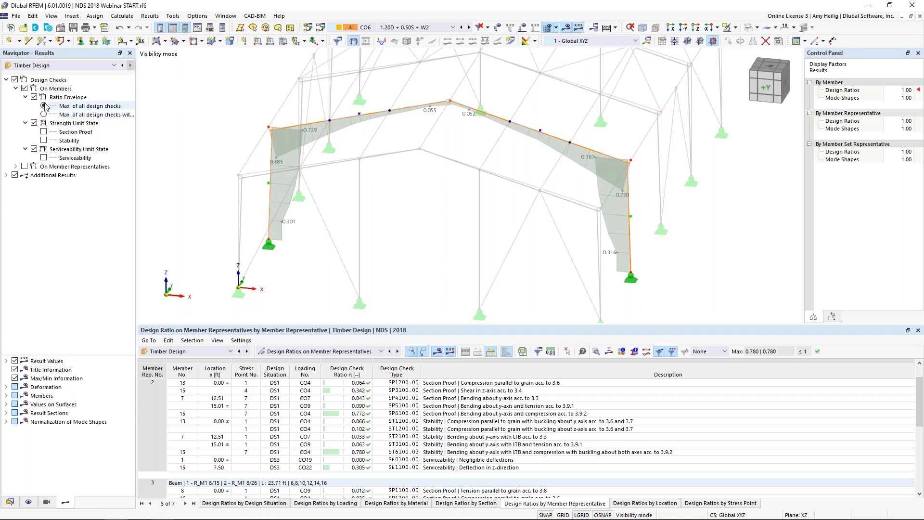
Step: Turn off the members' ratio envelope, view the serviceability ratios on the isolated frame, and replace them with the stability ratios
left_click(58, 67)
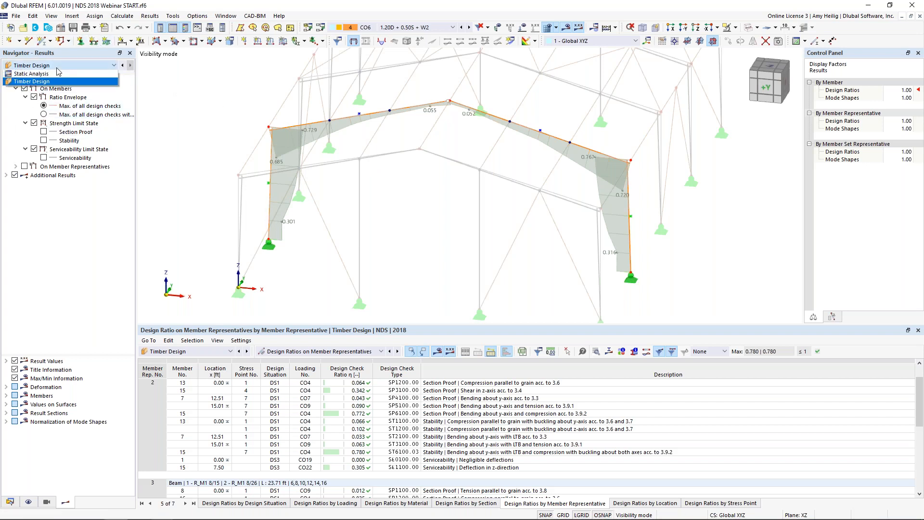
left_click(54, 82)
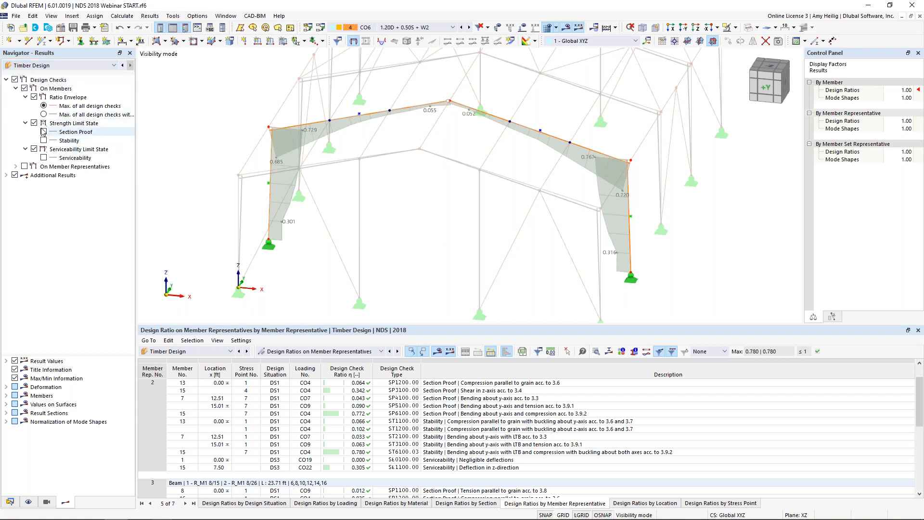
left_click(35, 97)
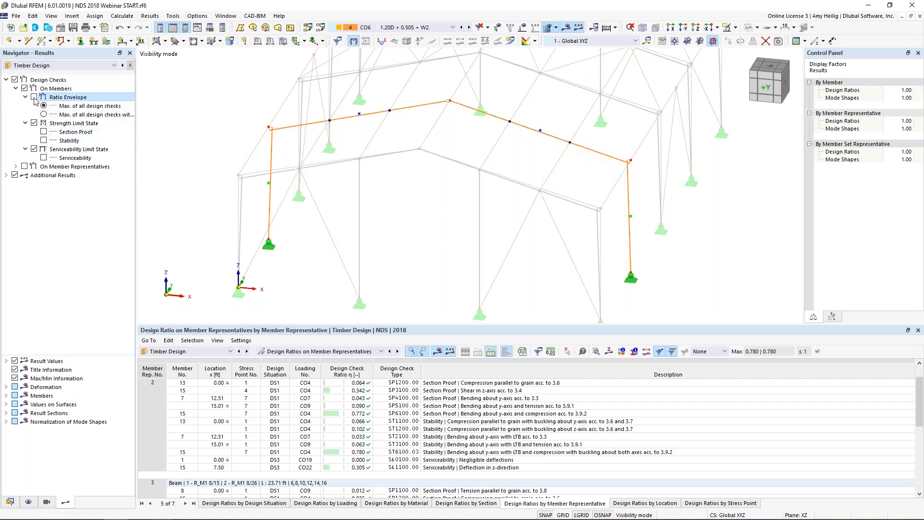
left_click(44, 158)
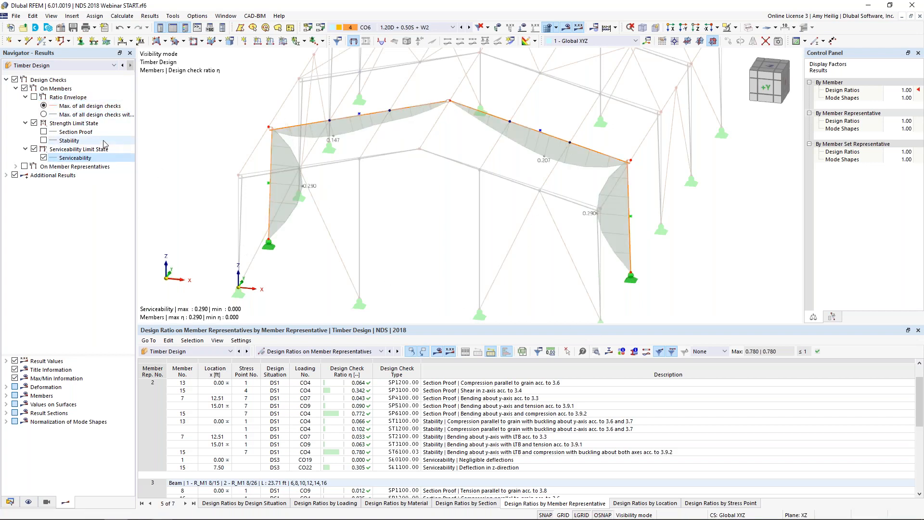
left_click(43, 158)
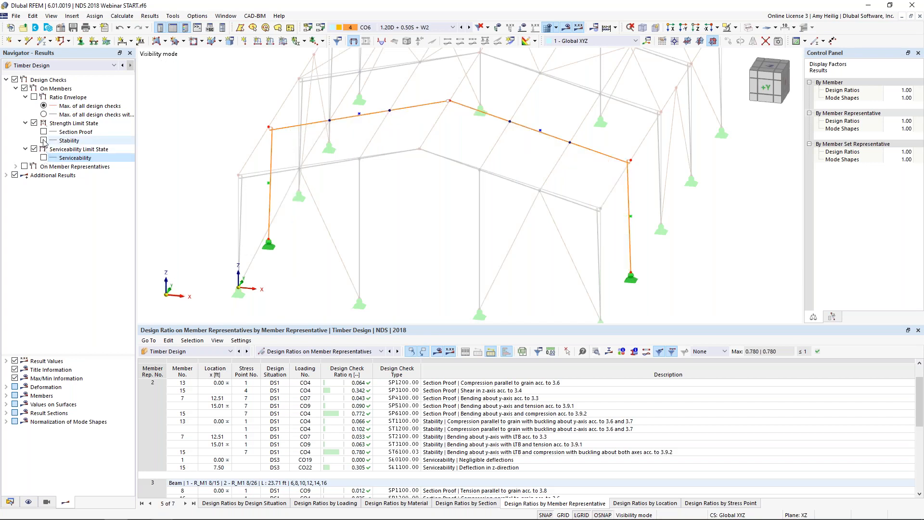
left_click(44, 140)
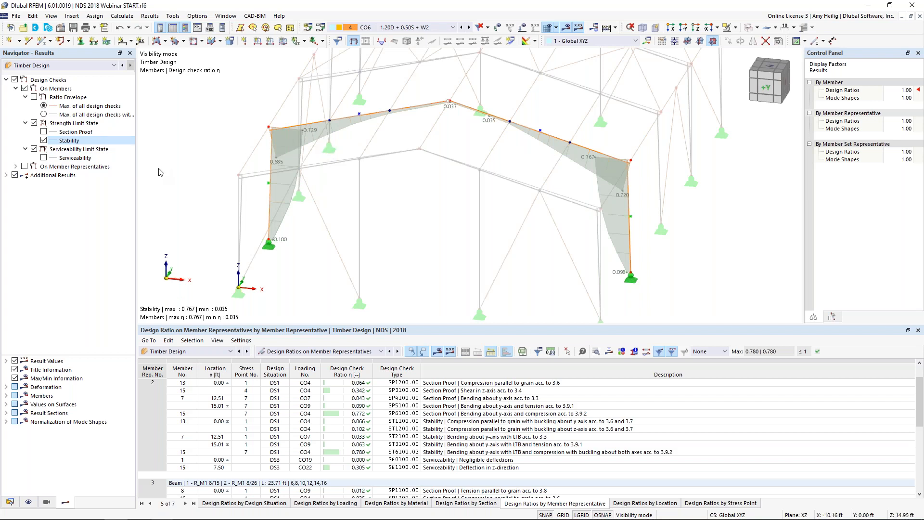
Step: Display the static analysis results for the isolated frame and in the results table, and enlarge the table area
left_click(84, 68)
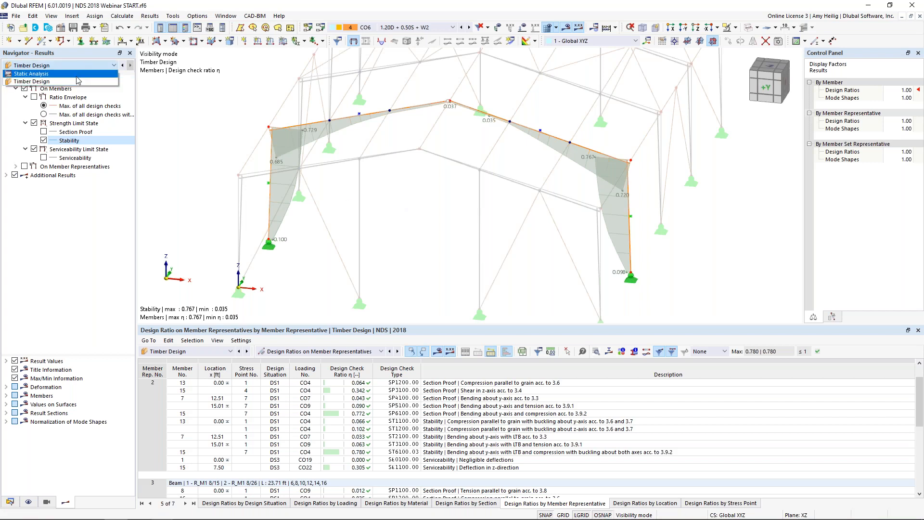
left_click(80, 74)
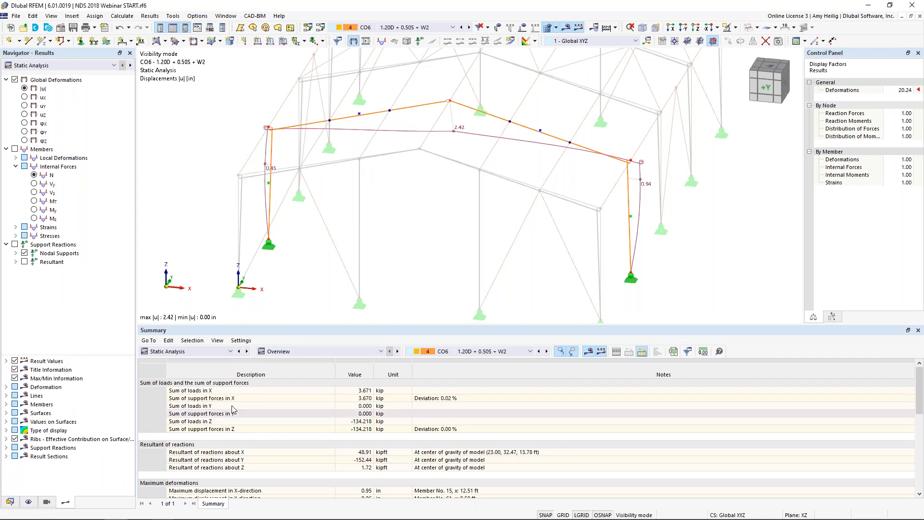
left_click(211, 351)
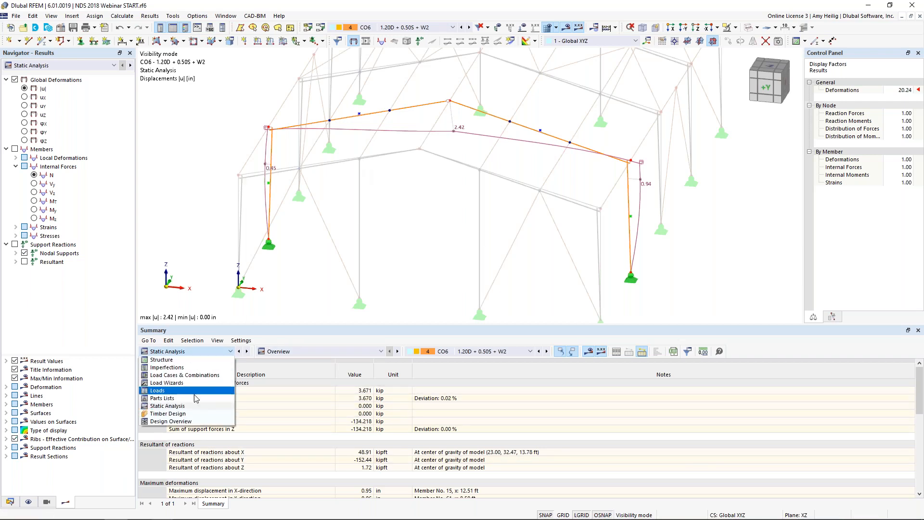
left_click(192, 406)
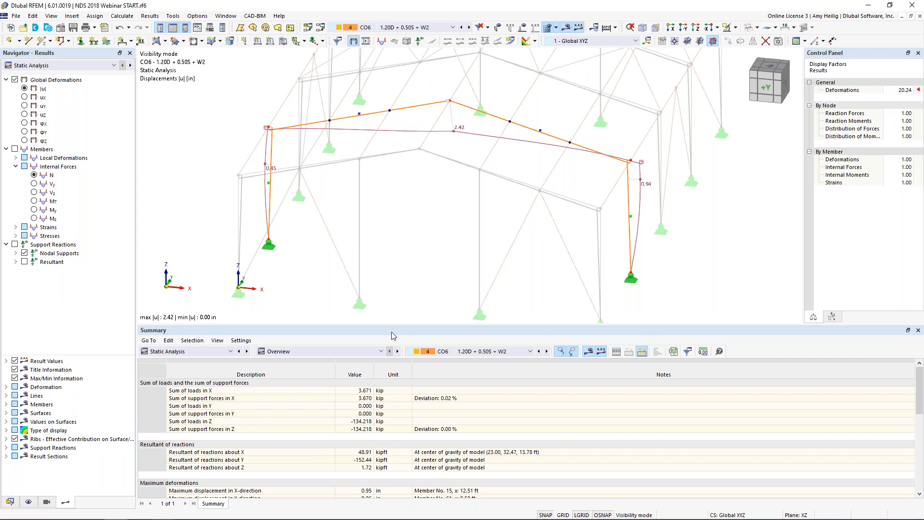
left_click_drag(396, 326, 397, 297)
scroll(441, 212, "down", 2)
middle_click_drag(442, 212, 438, 192)
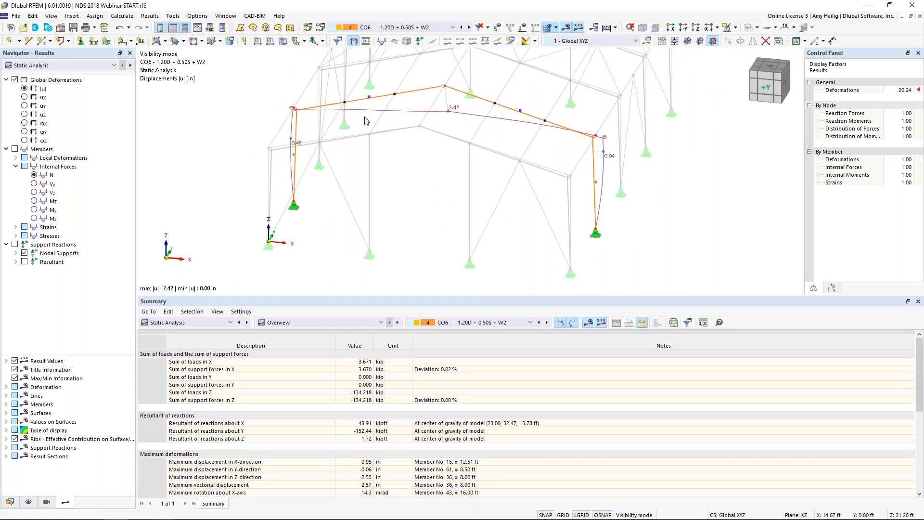
Step: Turn off the global deformations and view the frame's internal forces N, Vz and My one after another
left_click(15, 80)
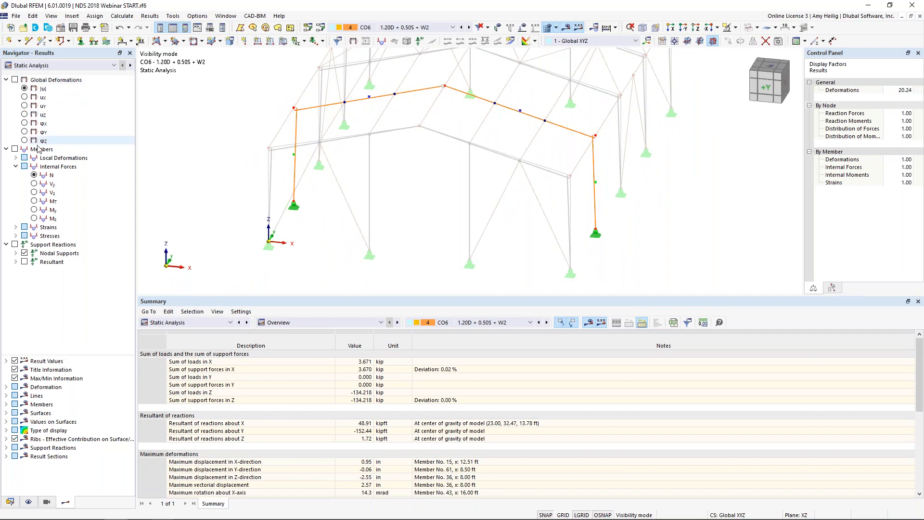
left_click(34, 175)
middle_click_drag(414, 179, 424, 206)
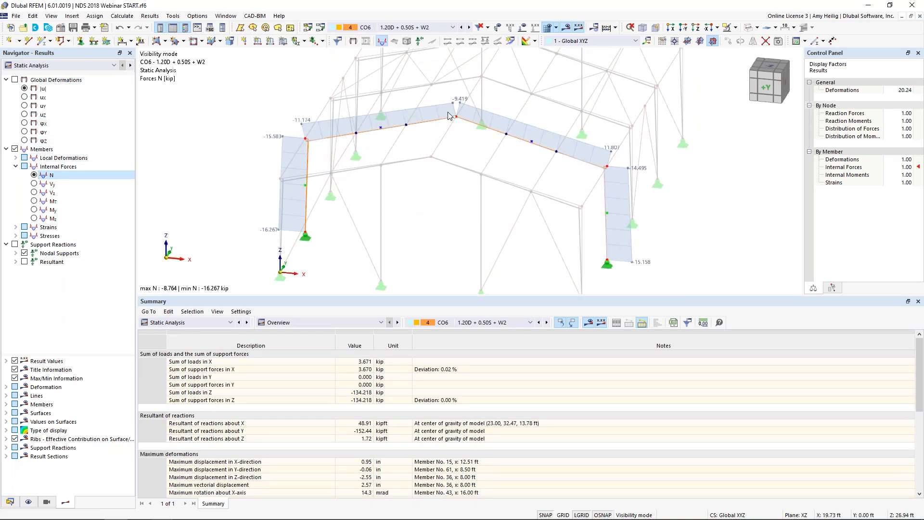
left_click(35, 193)
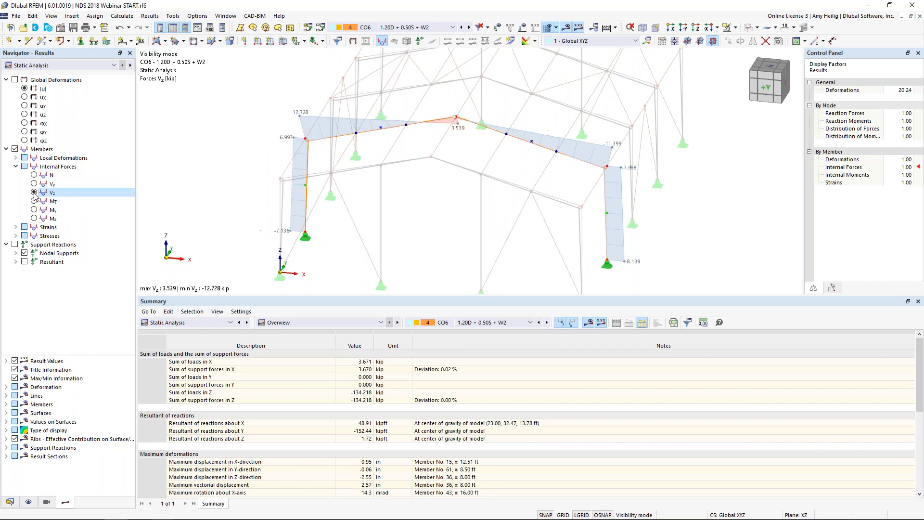
left_click(34, 211)
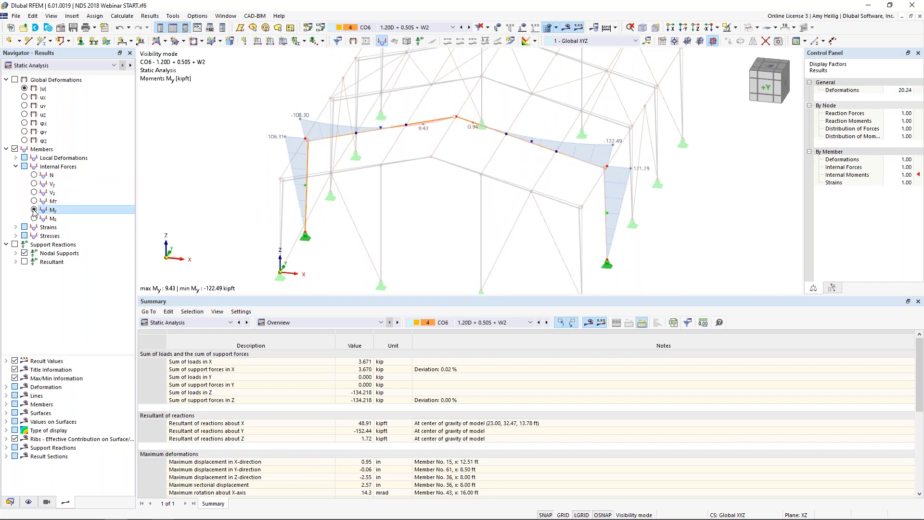
Step: Open the result diagrams for the frame's left rafter, member 6, and add the N and Vz internal force diagrams
right_click(390, 132)
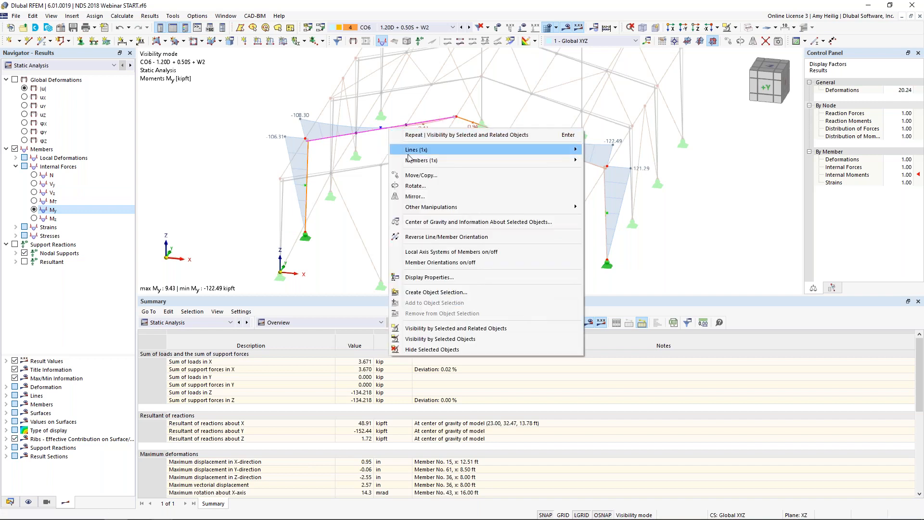
mouse_move(412, 160)
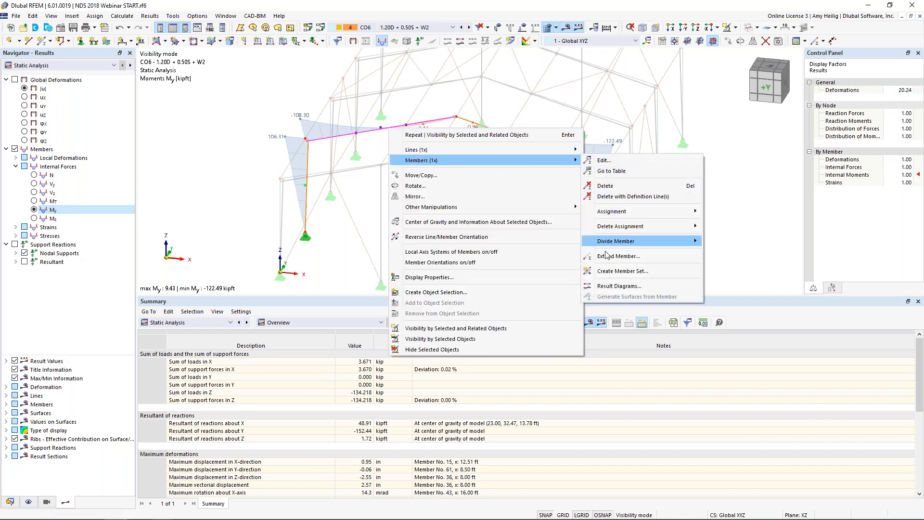
left_click(619, 285)
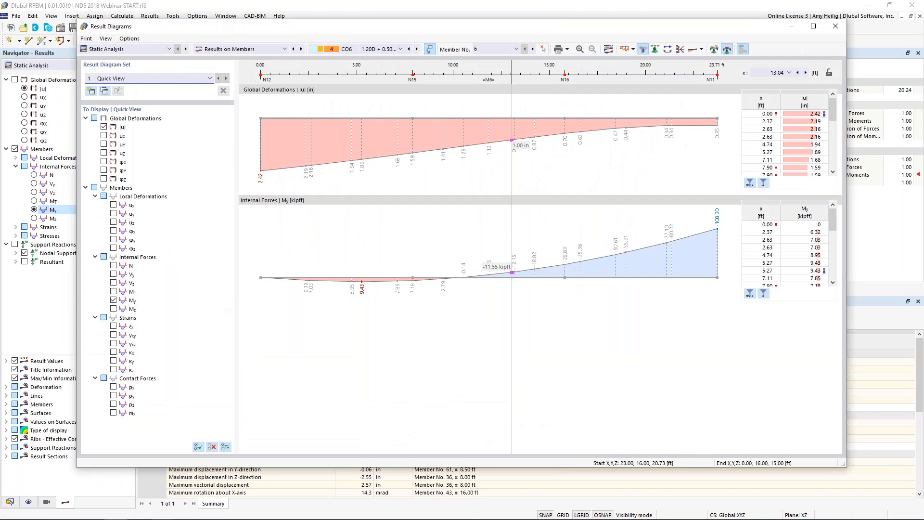
left_click(113, 266)
left_click(113, 282)
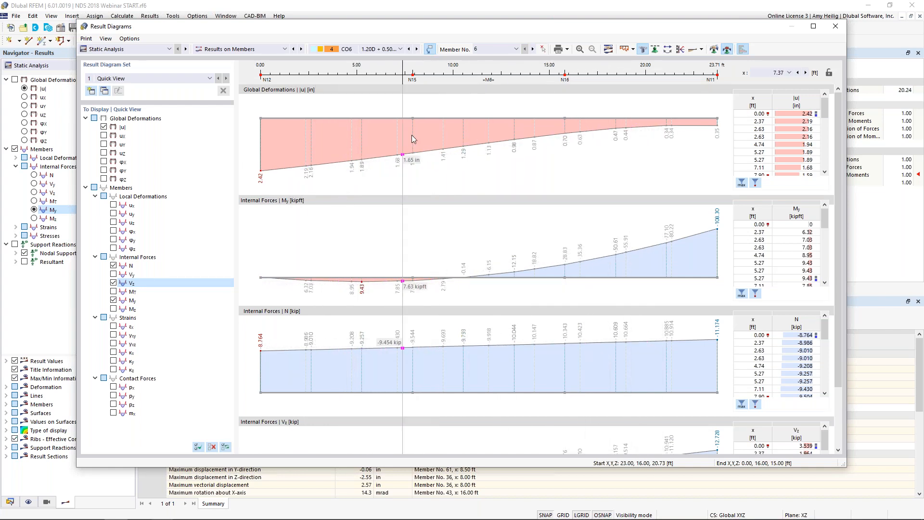
Step: View the rafter's result diagrams for load combination CO8, reposition the diagram window and close it
left_click(417, 50)
left_click(416, 50)
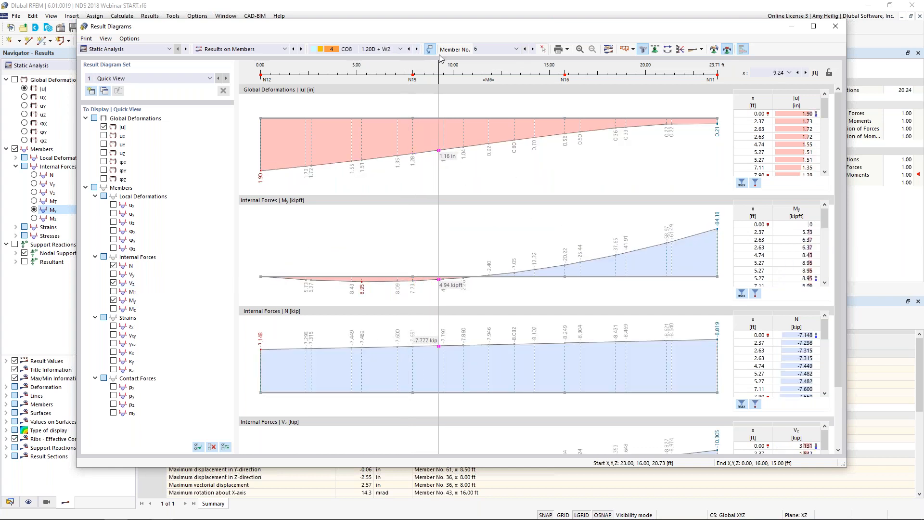
left_click_drag(405, 31, 386, 48)
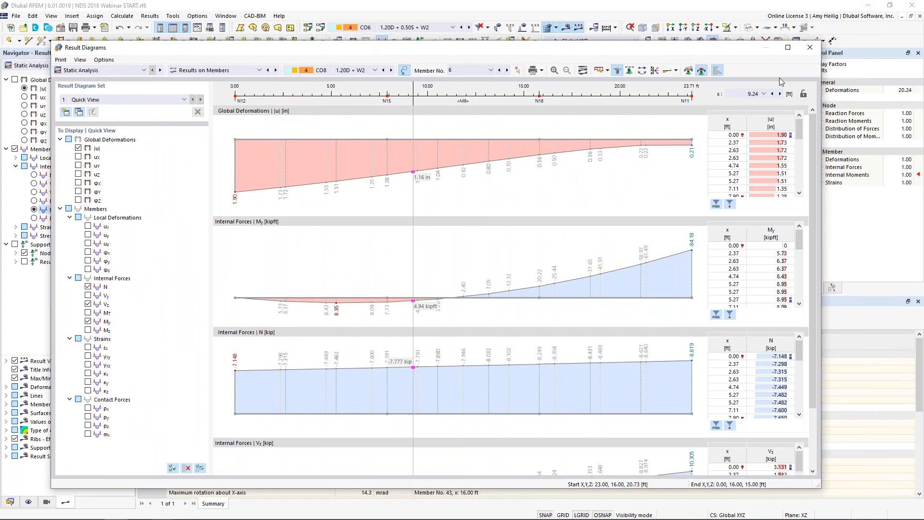
left_click(810, 48)
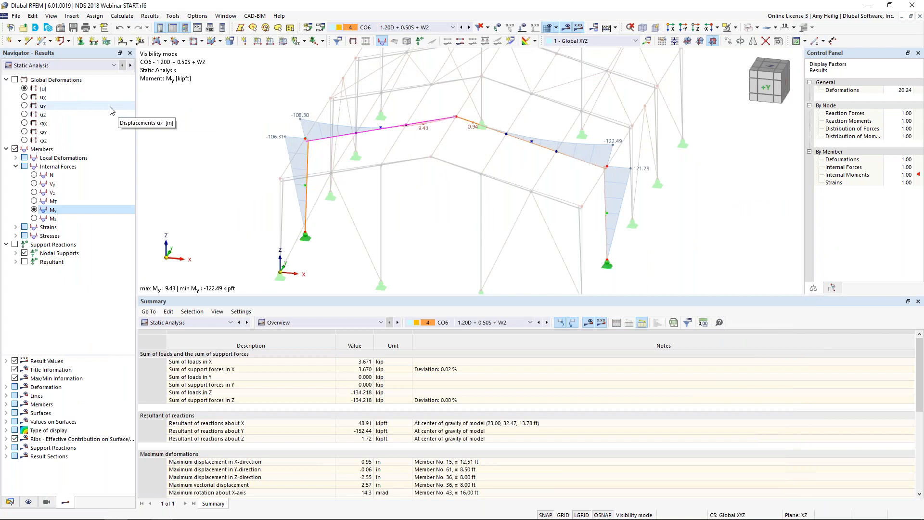
left_click(96, 65)
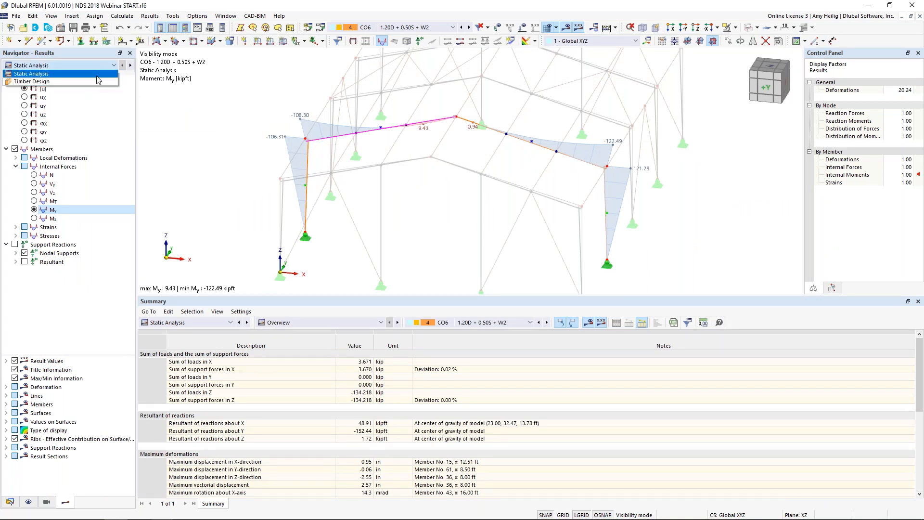
left_click(97, 75)
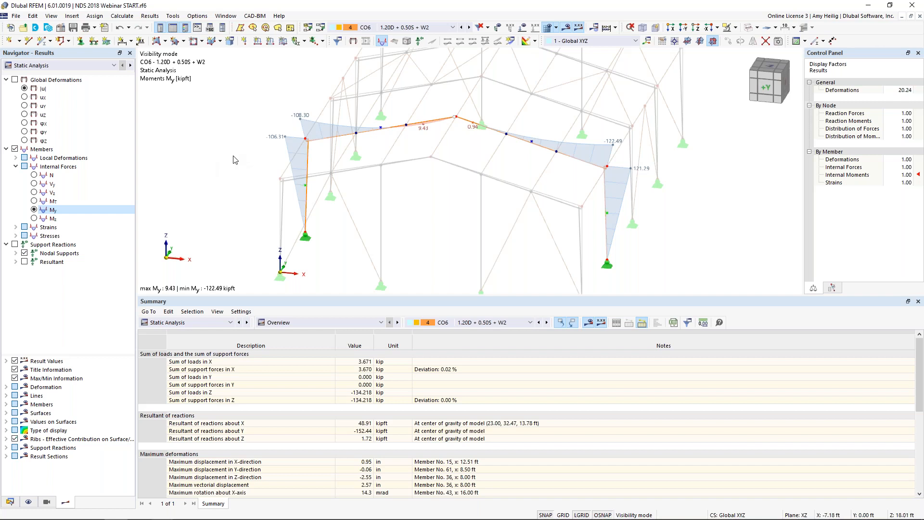
scroll(498, 153, "down", 2)
middle_click_drag(503, 200, 479, 187, "ctrl")
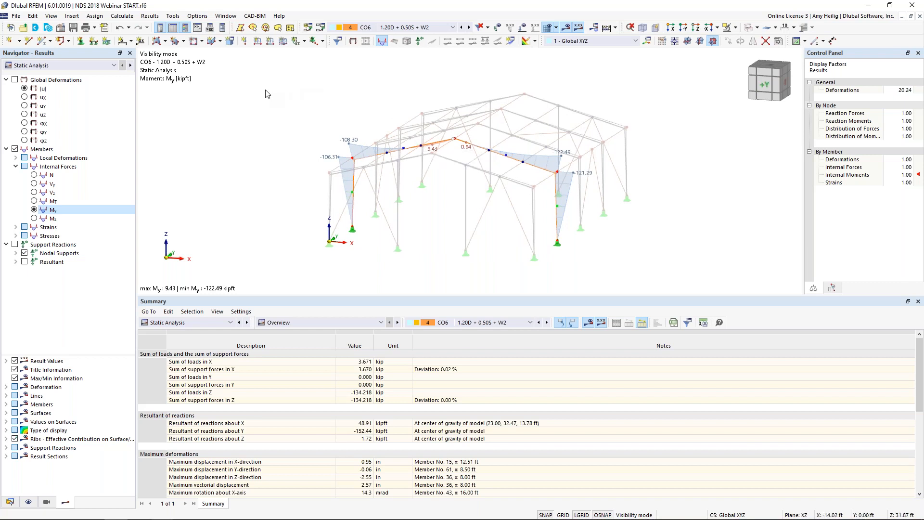
Step: Switch to the NDS 2018 Compression START model and shrink the table area to enlarge the model view
left_click(226, 16)
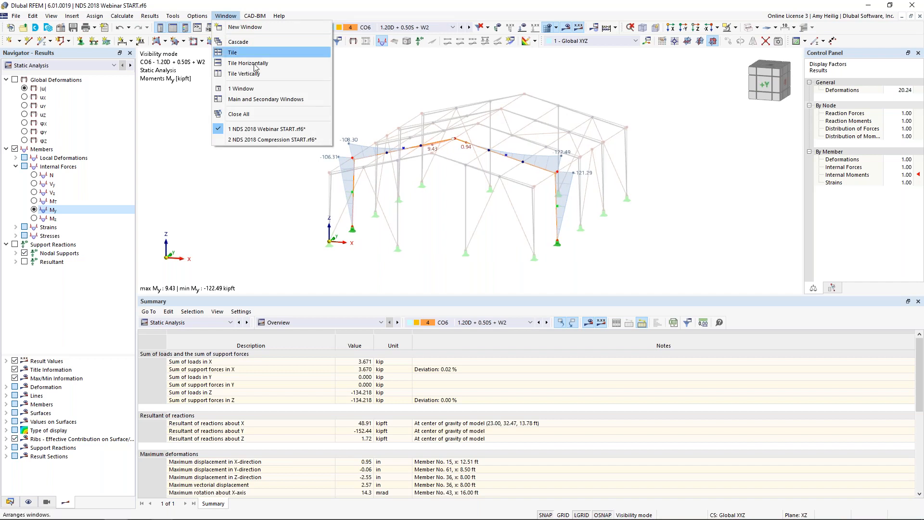
left_click(269, 139)
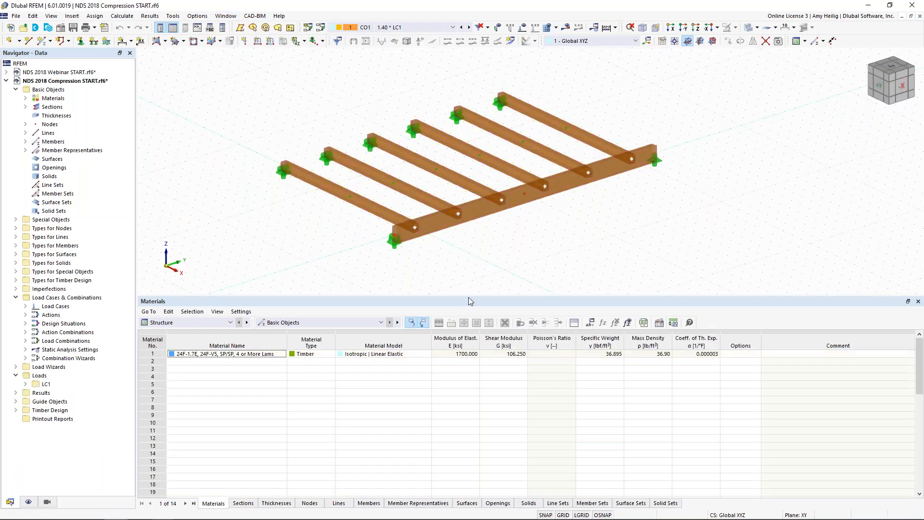
left_click_drag(470, 296, 469, 411)
middle_click_drag(478, 306, 460, 295)
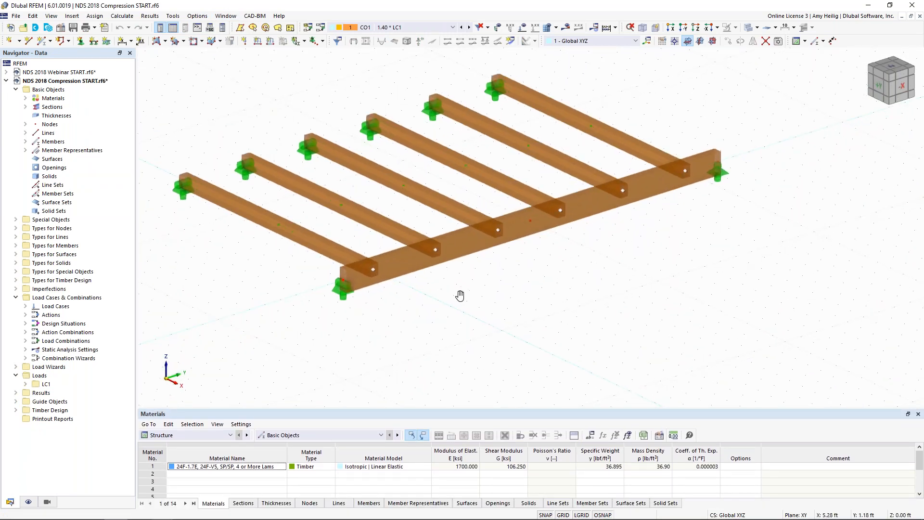
Step: Inspect the supporting girder and the parallel beams framing into it from several angles
left_click(414, 265)
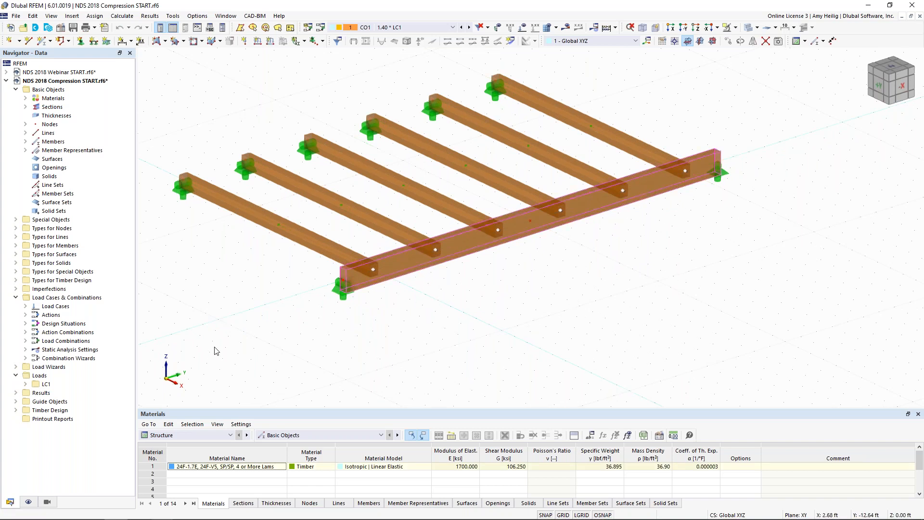
left_click(536, 291)
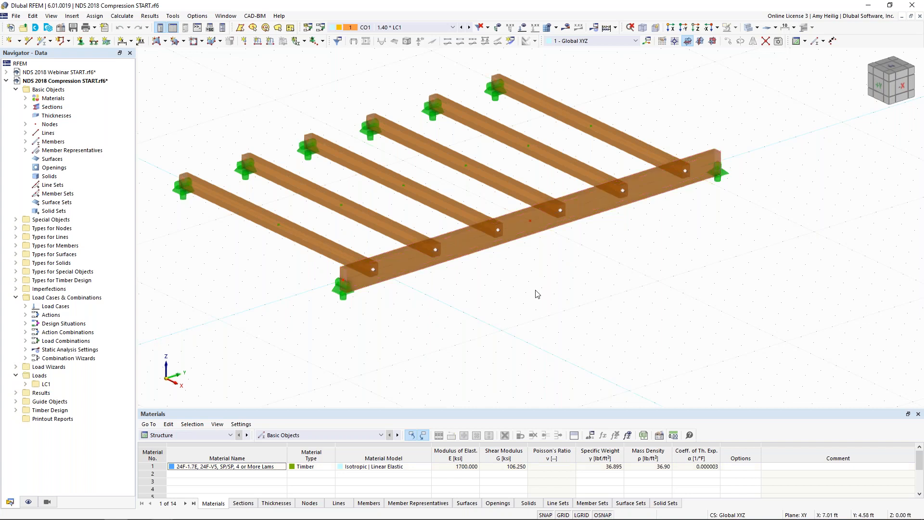
middle_click_drag(500, 316, 559, 313, "ctrl")
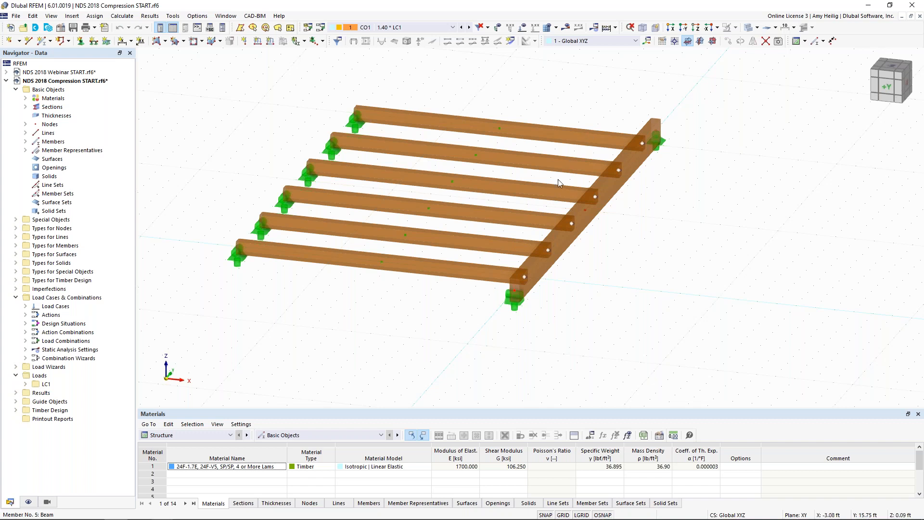
middle_click_drag(582, 270, 465, 310, "ctrl")
scroll(465, 309, "up", 3)
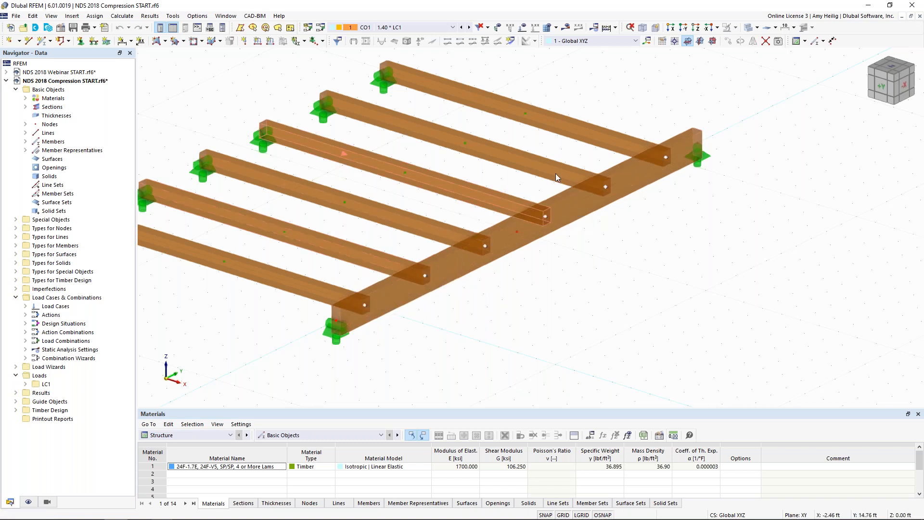
Step: Compare the model's wireframe and solid displays, leave it in solid display, and inspect the beam-to-girder connection
left_click(748, 28)
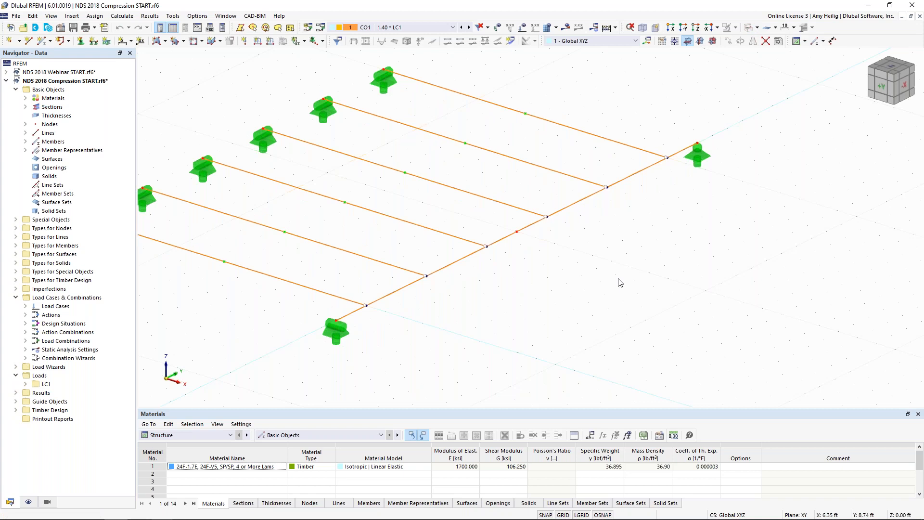
left_click(748, 28)
left_click(749, 28)
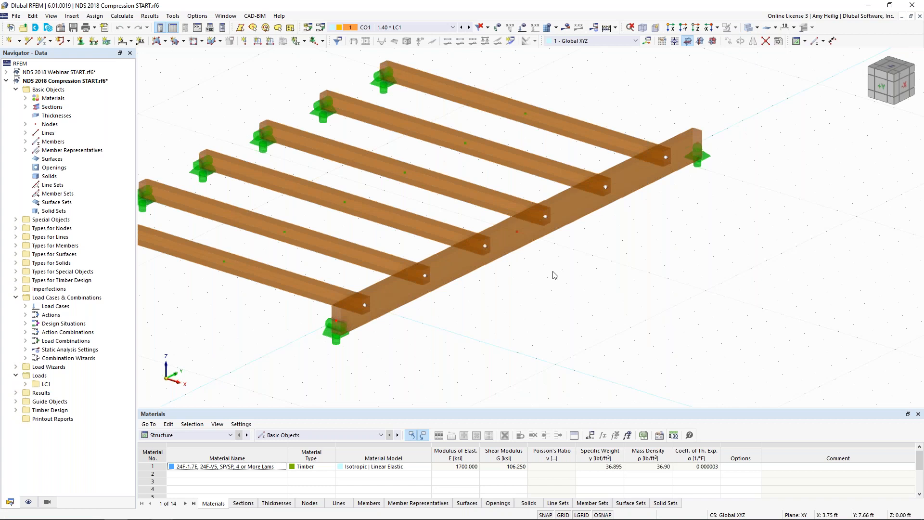
left_click(749, 27)
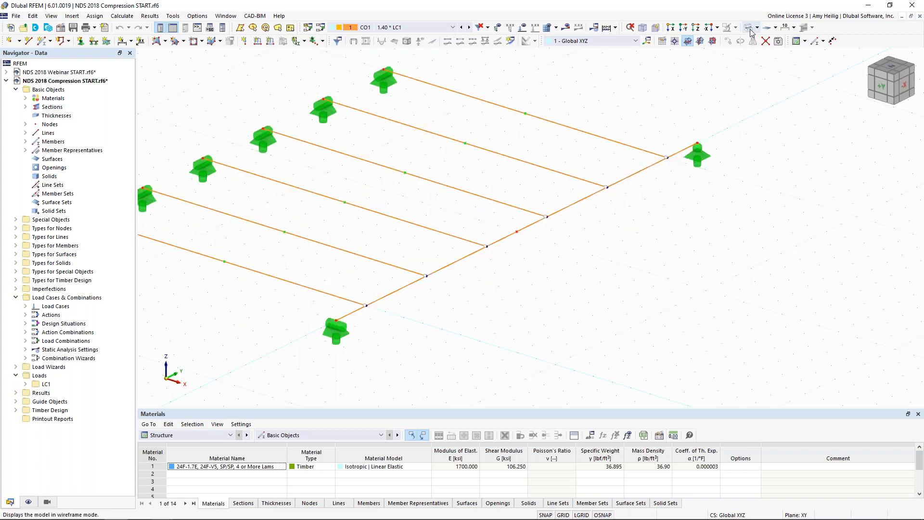
left_click(748, 27)
left_click(730, 41)
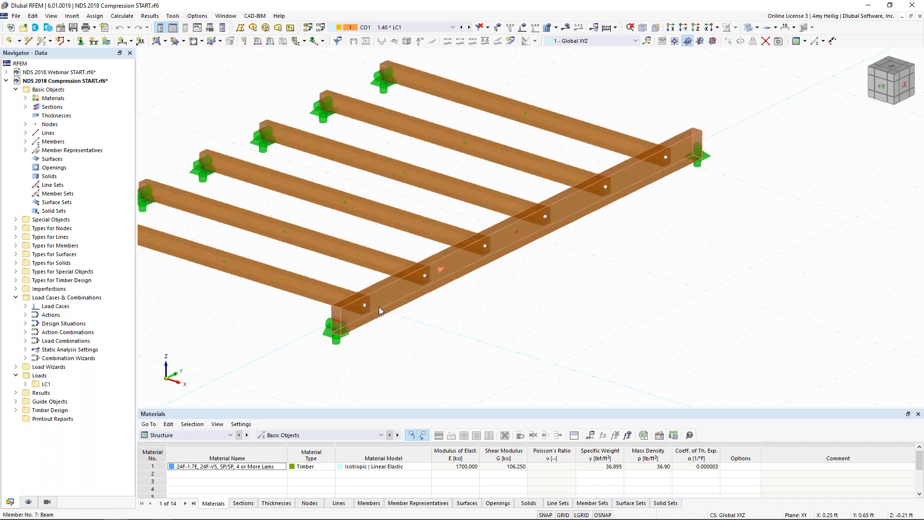
mouse_move(379, 308)
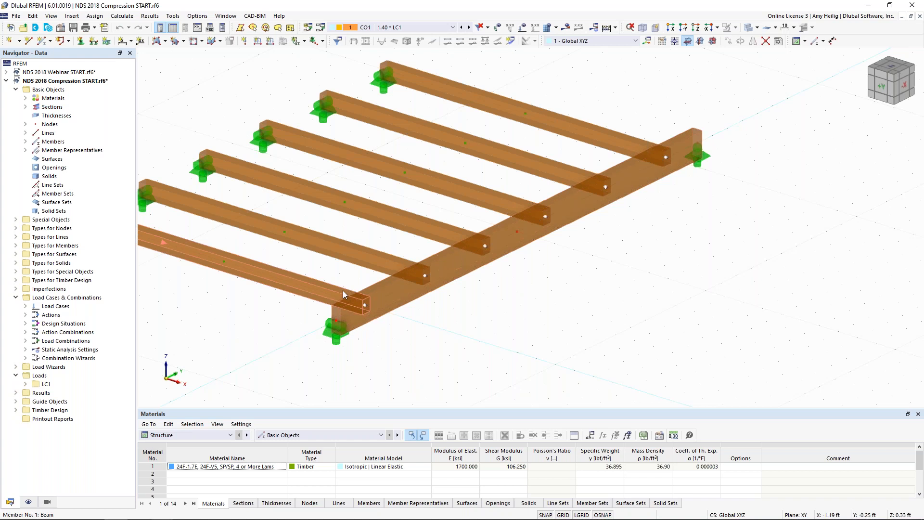
Step: Select the six parallel beams together and open their design supports and deflection settings for editing
middle_click_drag(563, 295, 514, 323, "ctrl")
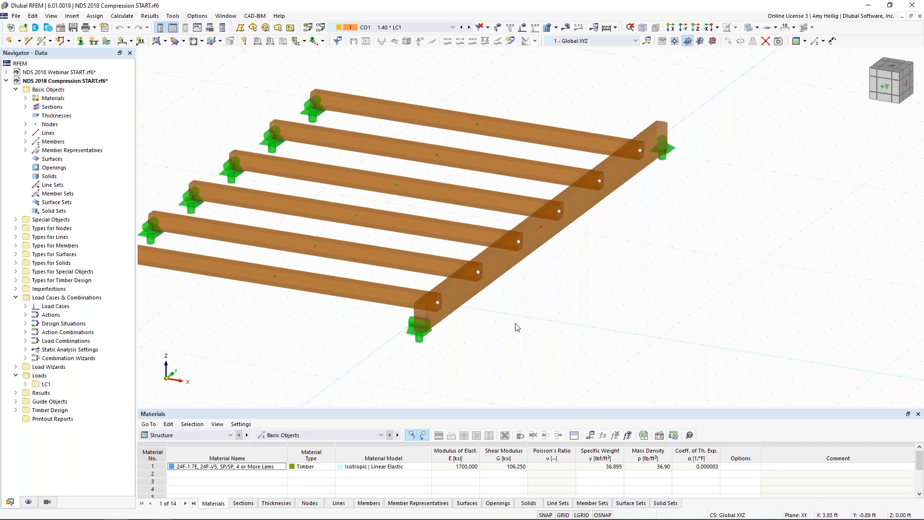
middle_click_drag(580, 256, 522, 309, "ctrl")
left_click_drag(510, 332, 464, 116)
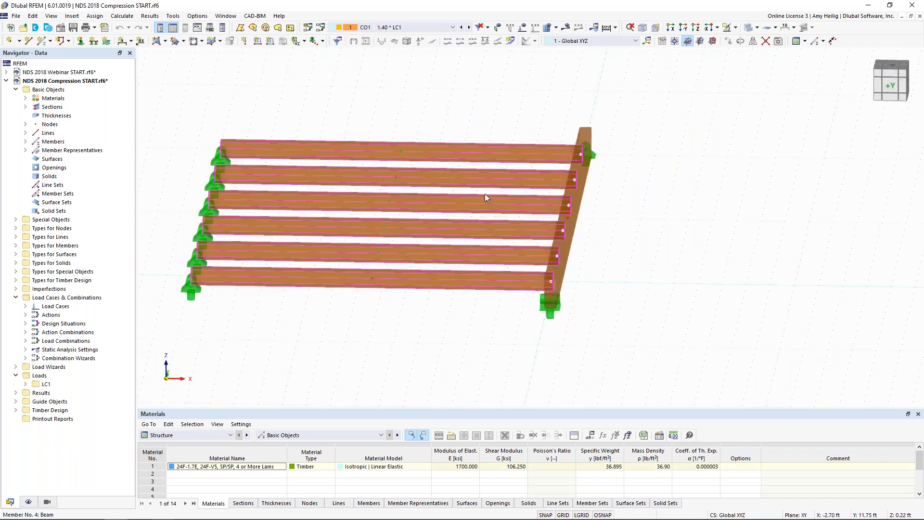
double_click(471, 151)
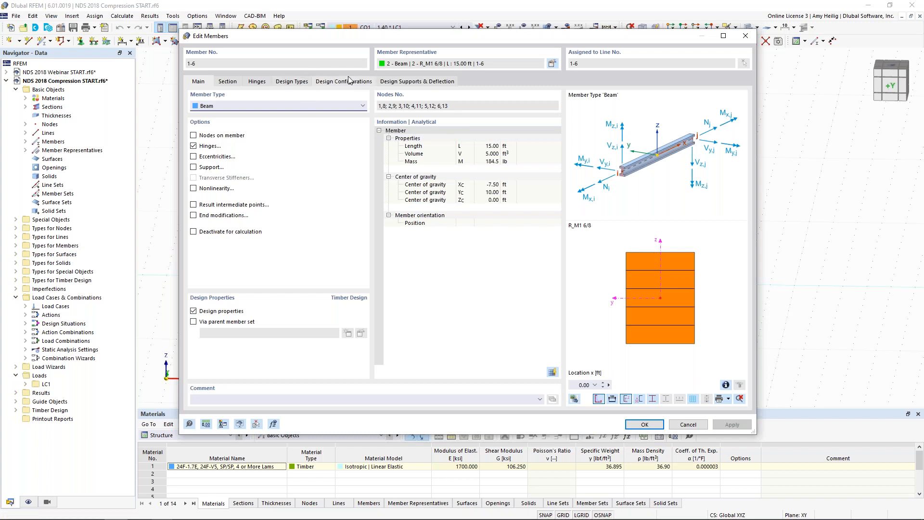
left_click(392, 82)
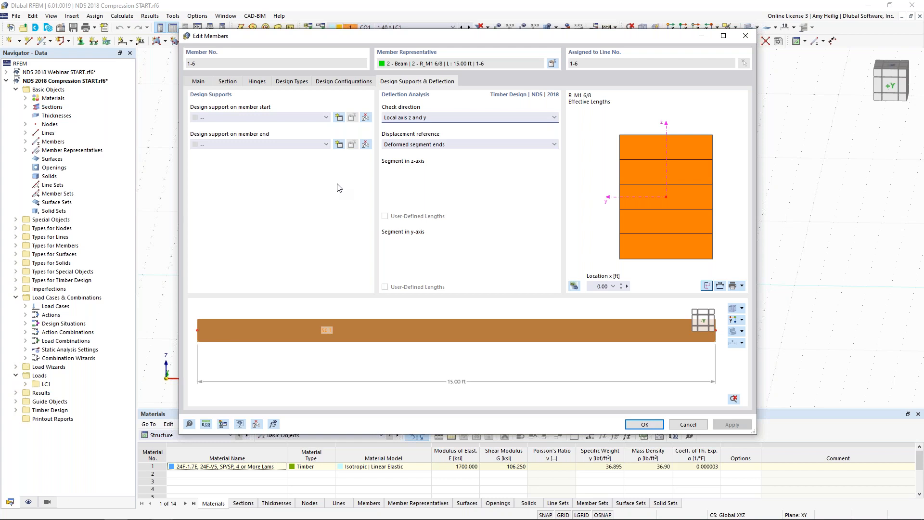
key("super+Tab")
left_click(159, 267)
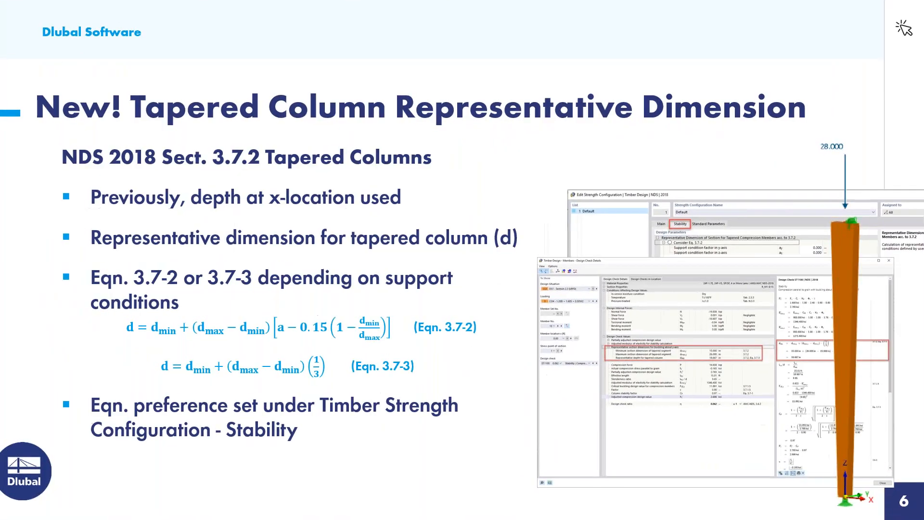
key("Right")
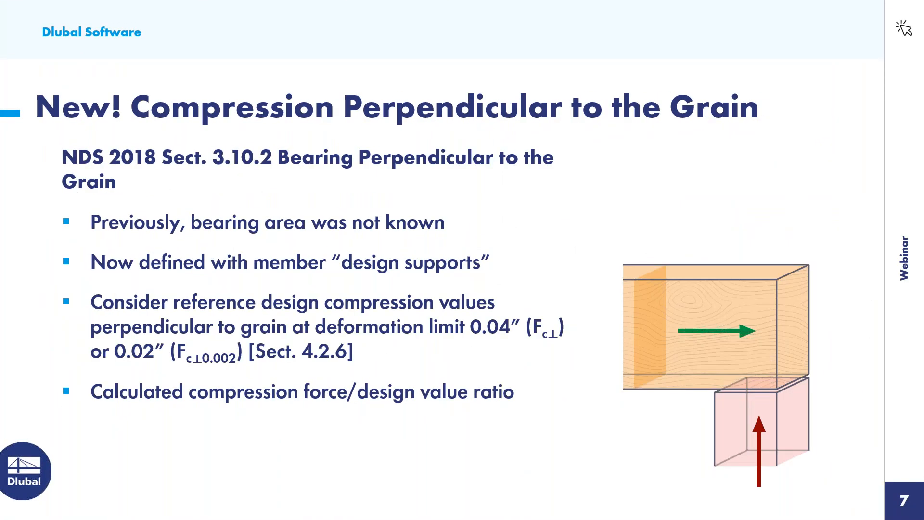
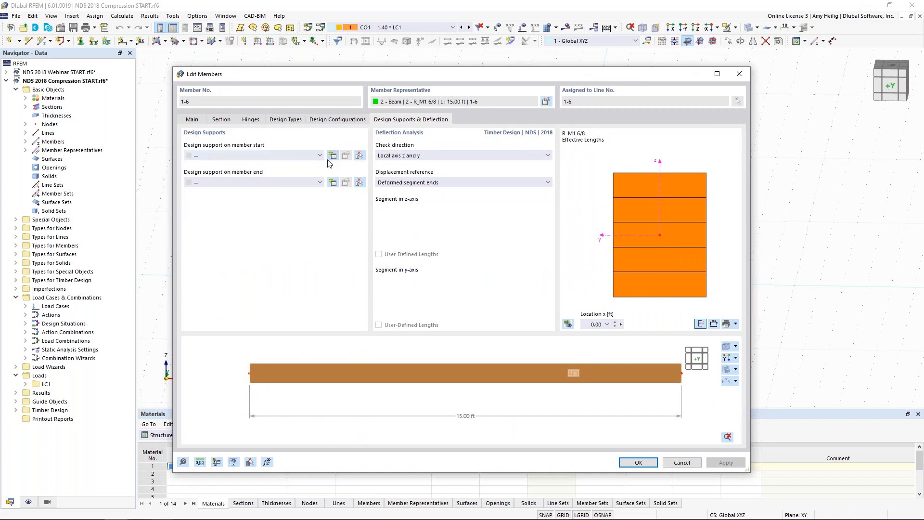
Step: Create a timber design support named "Joist 3 in." for the start of the six beams, with a 3 in support length in z
left_click(333, 155)
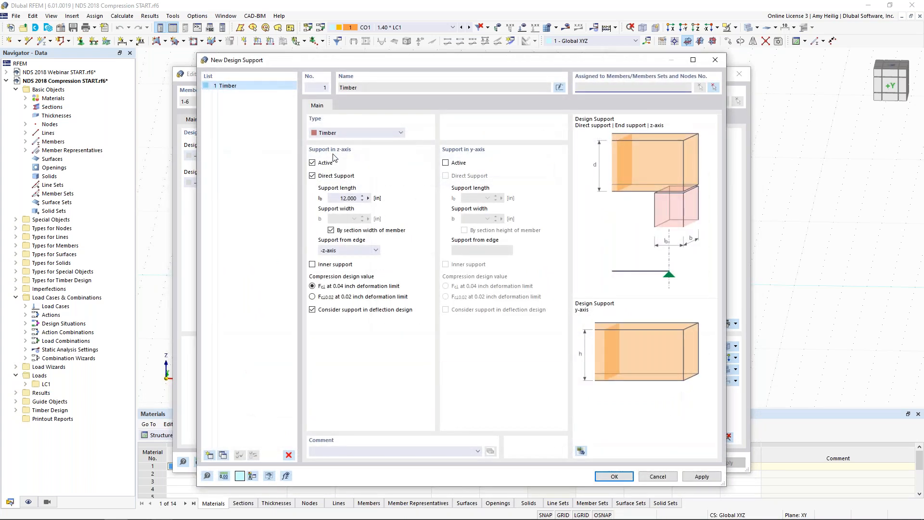
left_click(558, 87)
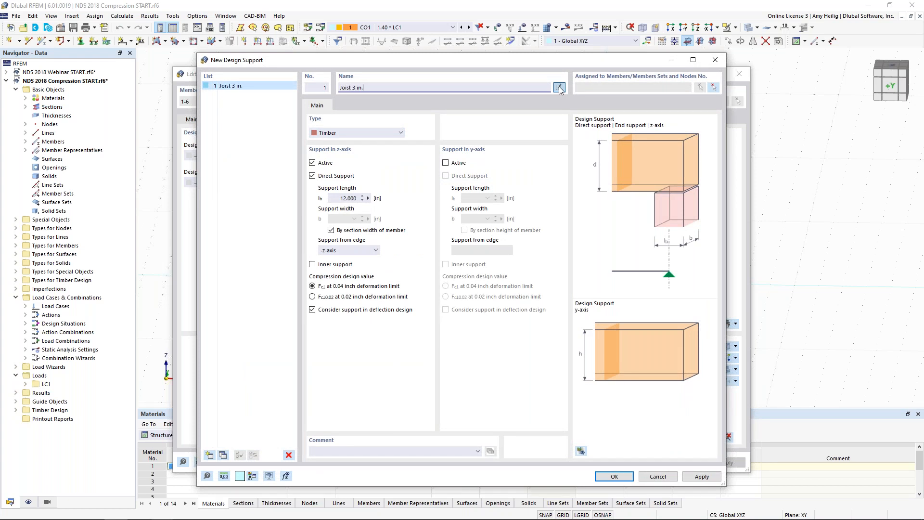
left_click(377, 199)
type("3")
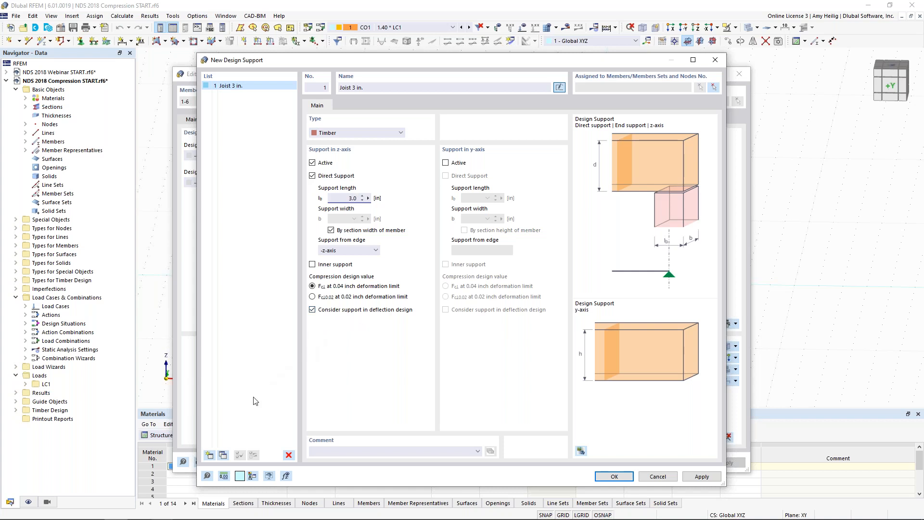
Step: Copy the joist support as "Joist 6 in." with a 6 in support length and accept the new design supports
left_click(222, 454)
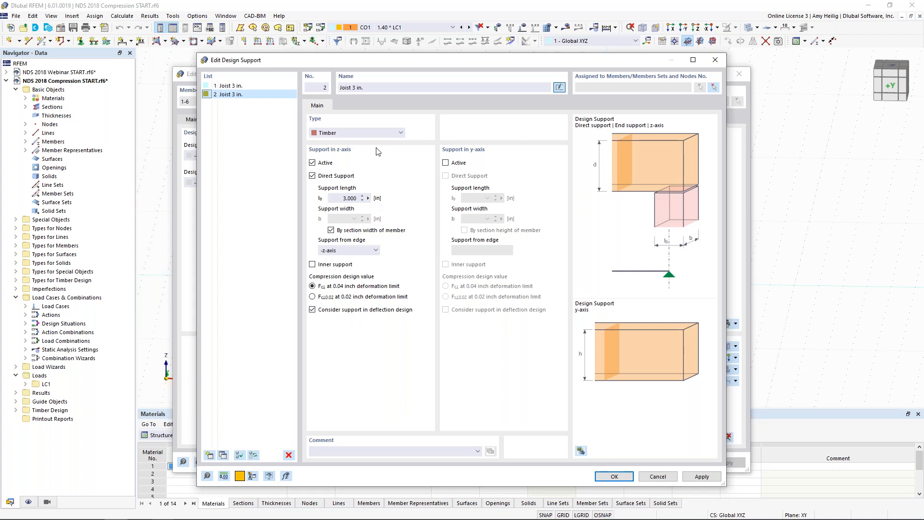
left_click(357, 87)
type("6")
double_click(349, 198)
type("6")
left_click(619, 476)
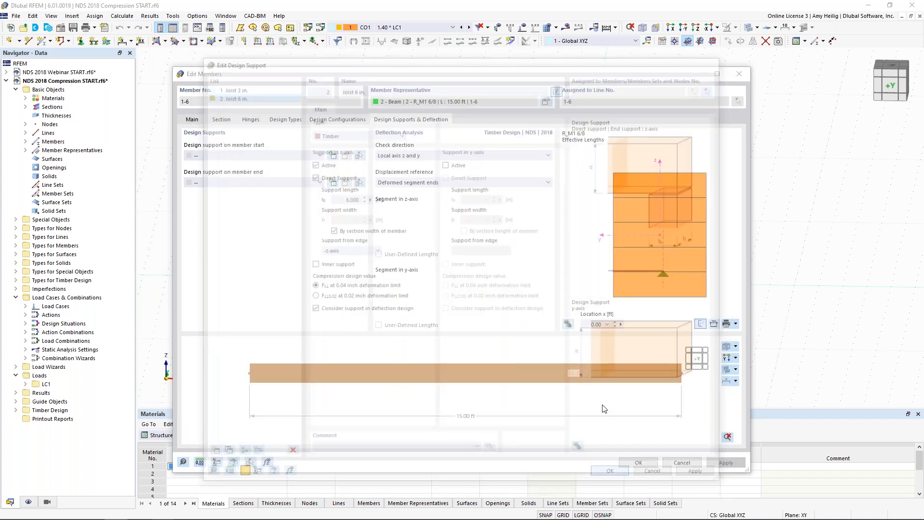
Step: Assign the Joist 3 in. design support to the start of the six beams and Joist 6 in. to their end
left_click(314, 157)
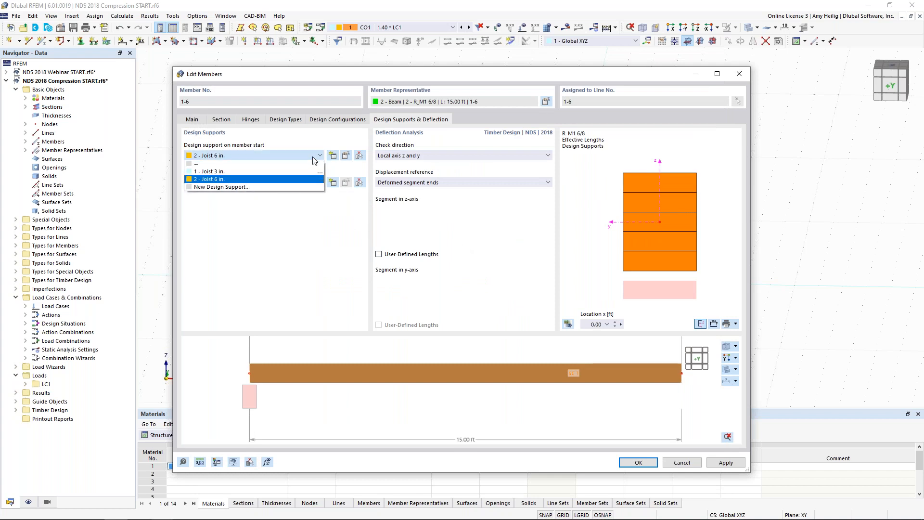
left_click(294, 172)
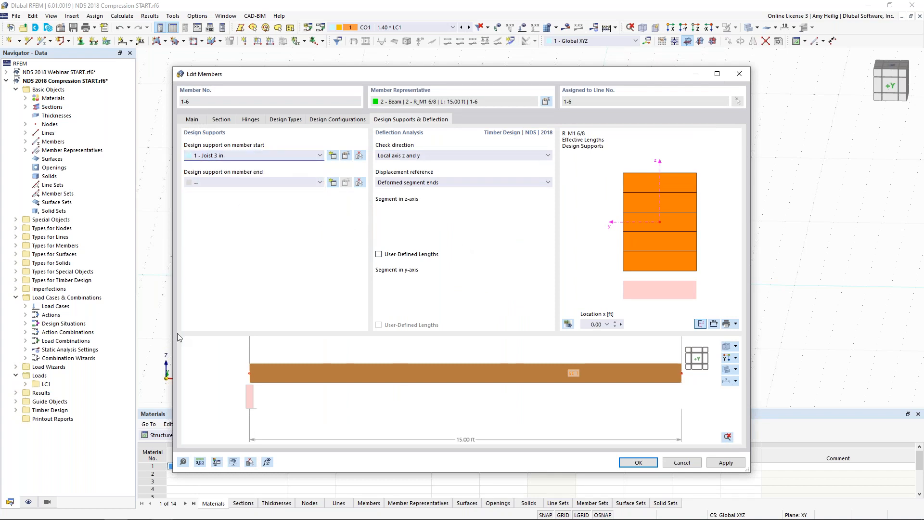
mouse_move(270, 68)
left_mouse_down()
mouse_move(264, 252)
mouse_move(234, 291)
mouse_move(281, 128)
mouse_move(281, 77)
left_mouse_up()
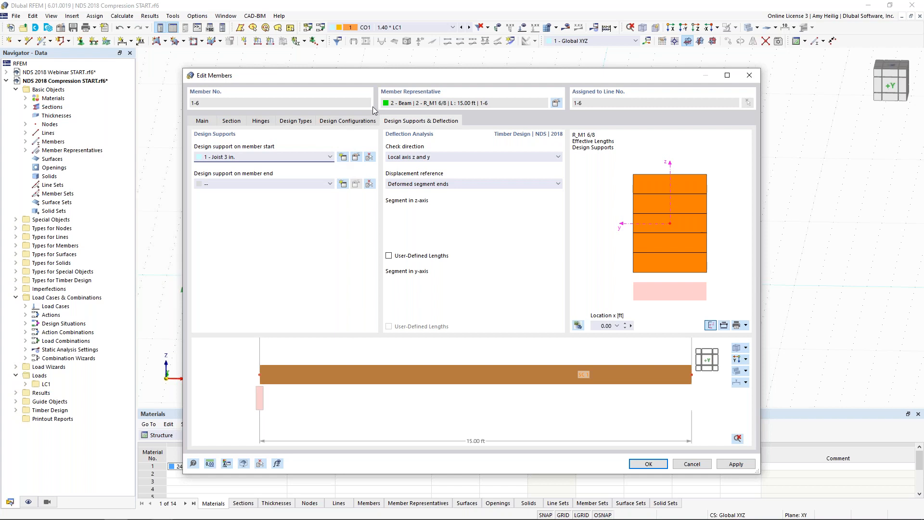
left_click_drag(414, 73, 350, 270)
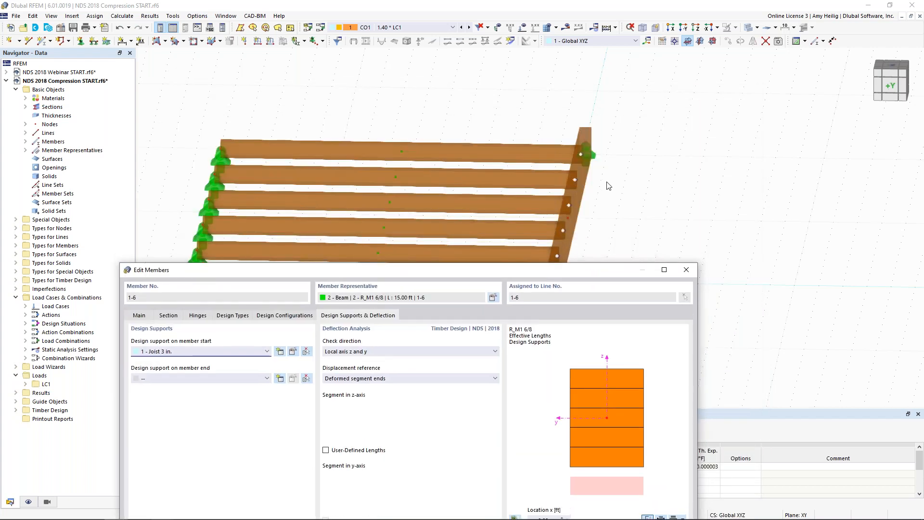
left_click_drag(536, 270, 601, 77)
left_click(333, 186)
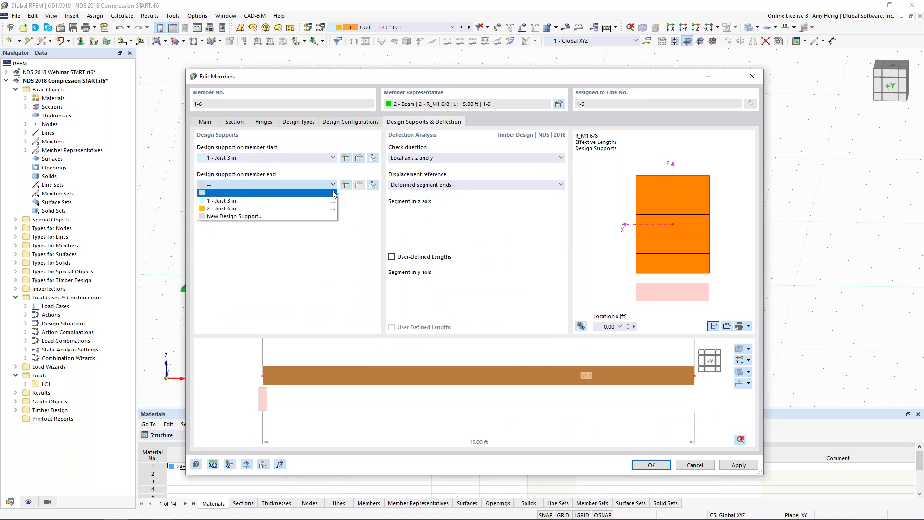
left_click(320, 206)
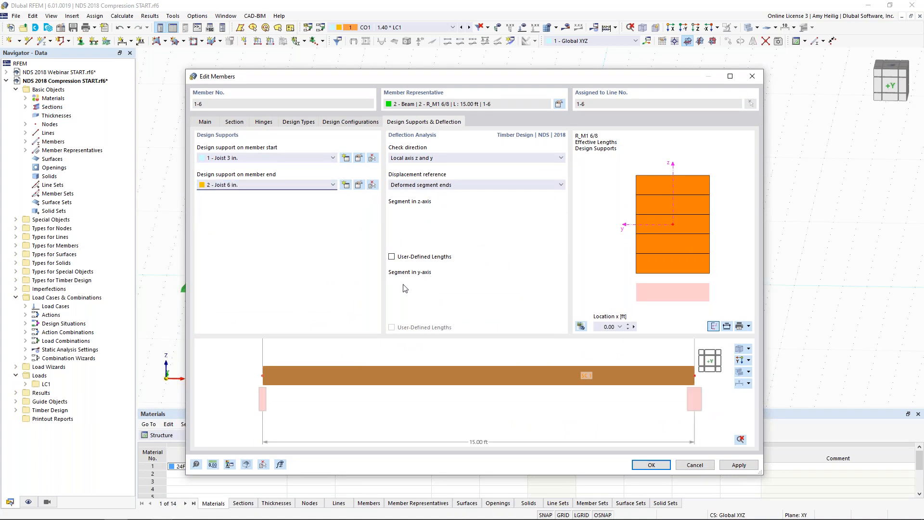
Step: Try a 0.25 ft end modification extending the beams over their end support, and deactivate end modifications again
scroll(607, 391, "up", 3)
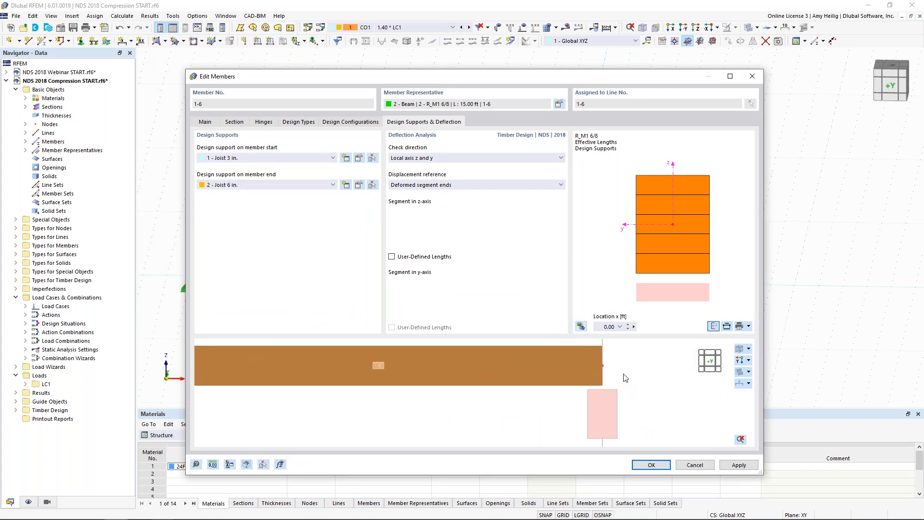
scroll(620, 390, "up", 2)
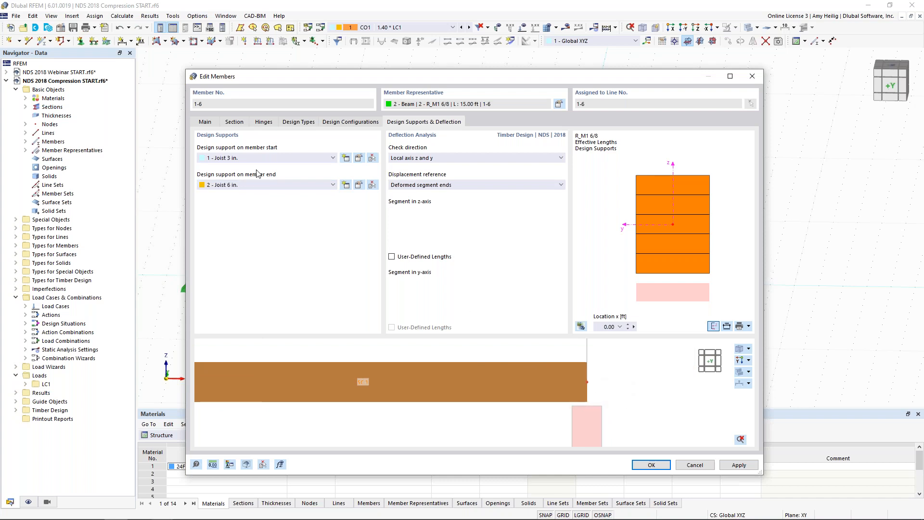
left_click(207, 122)
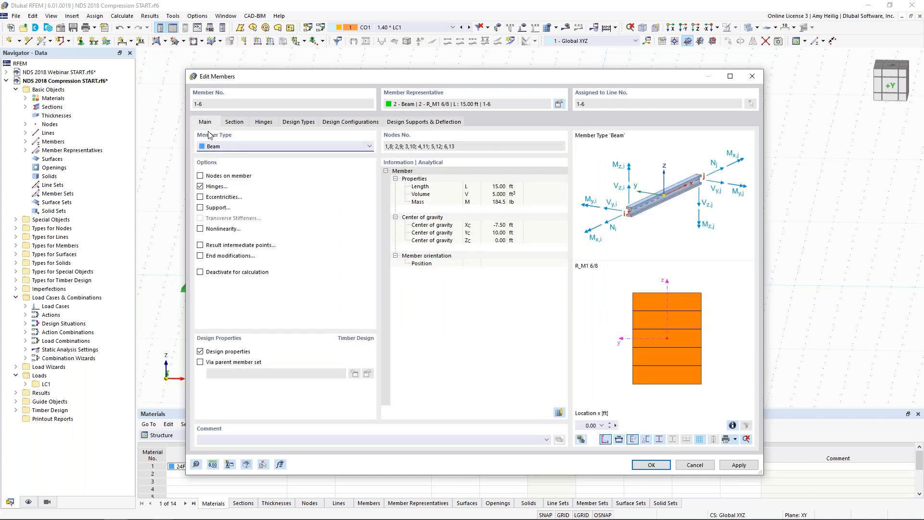
left_click(201, 256)
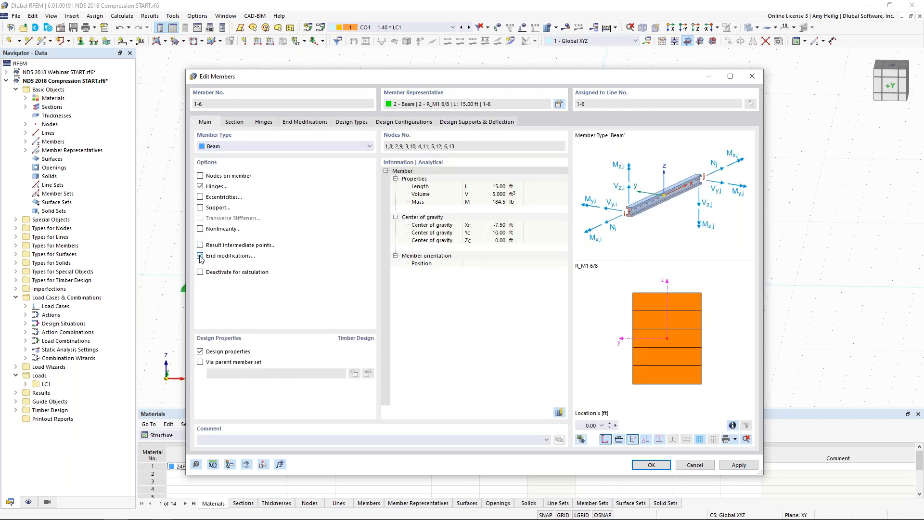
left_click(302, 124)
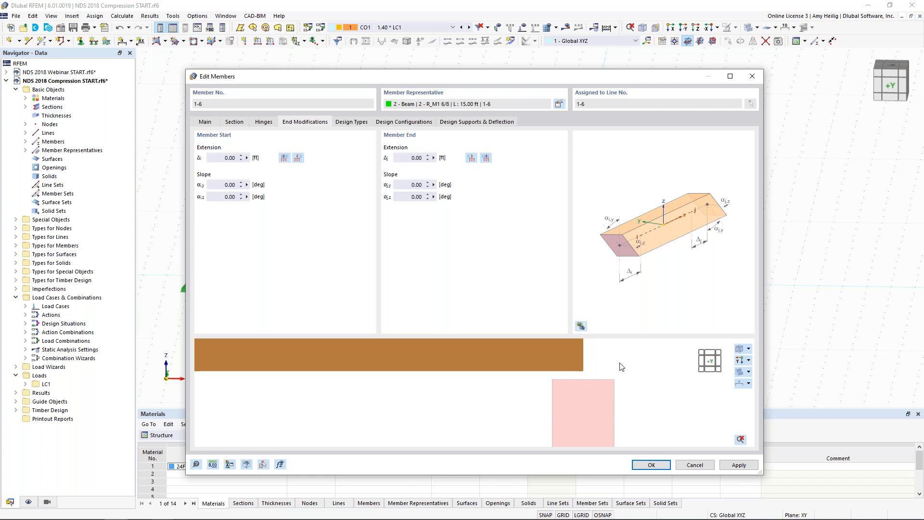
left_click(486, 158)
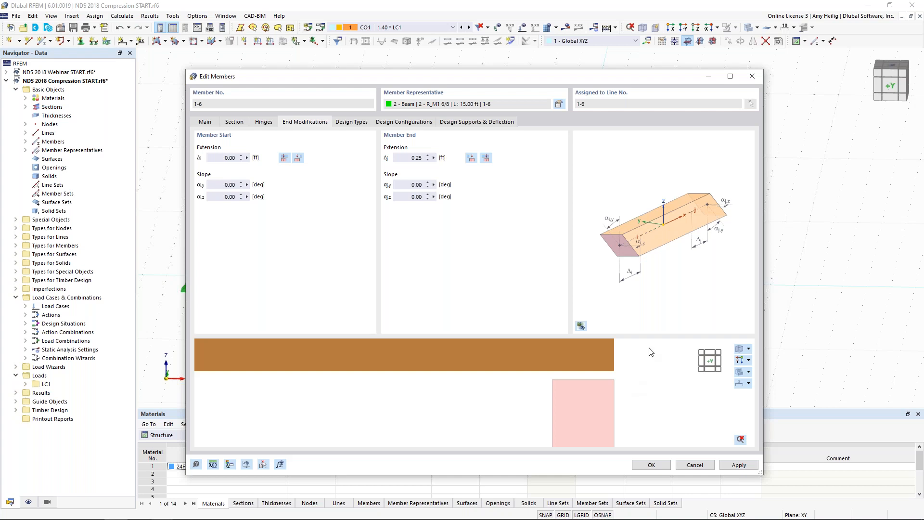
left_click(205, 121)
left_click(199, 256)
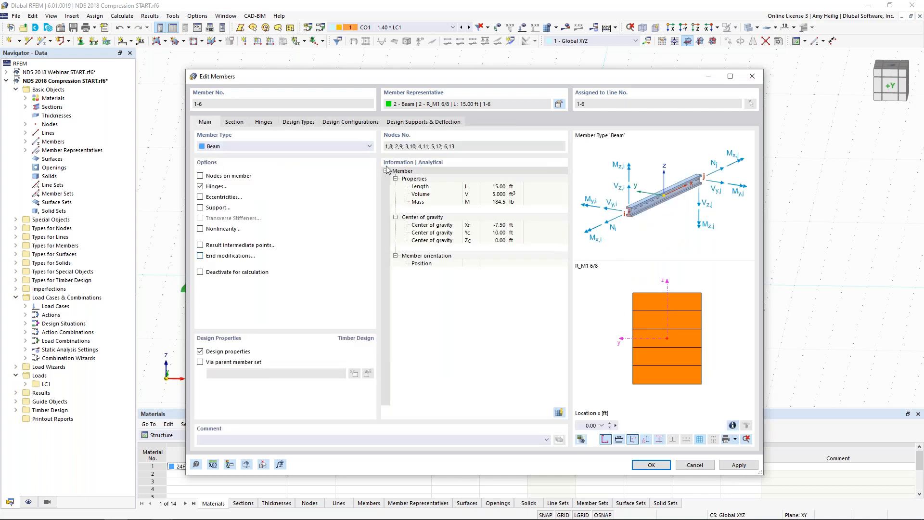
Step: Check the design supports in the beam preview and accept the member changes for all six beams
left_click(420, 121)
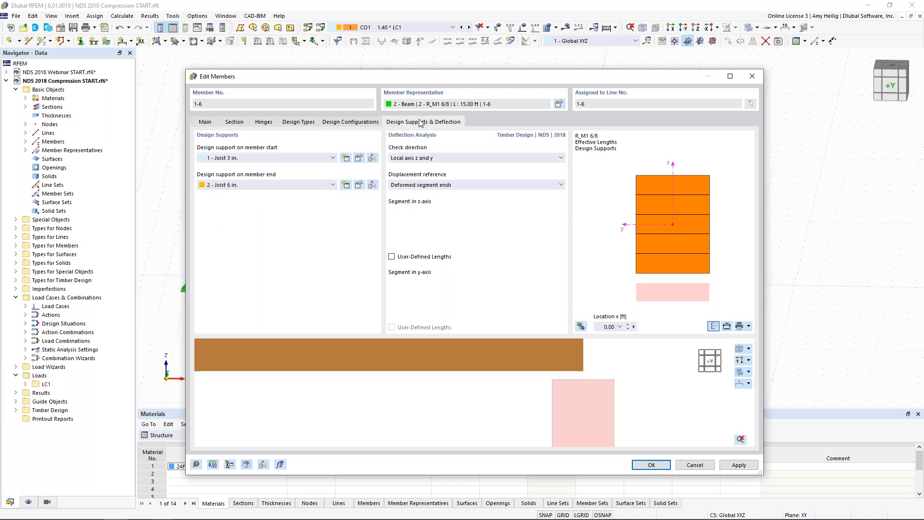
scroll(458, 390, "down", 4)
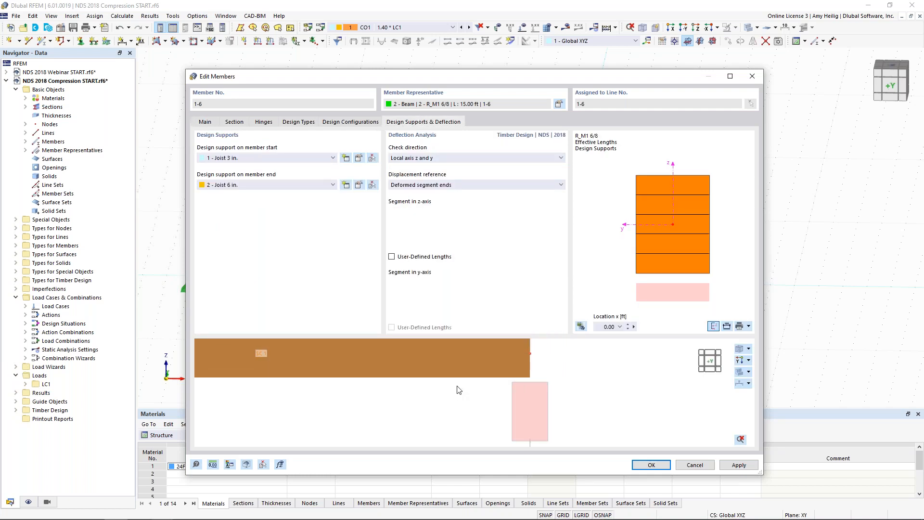
scroll(458, 390, "down", 4)
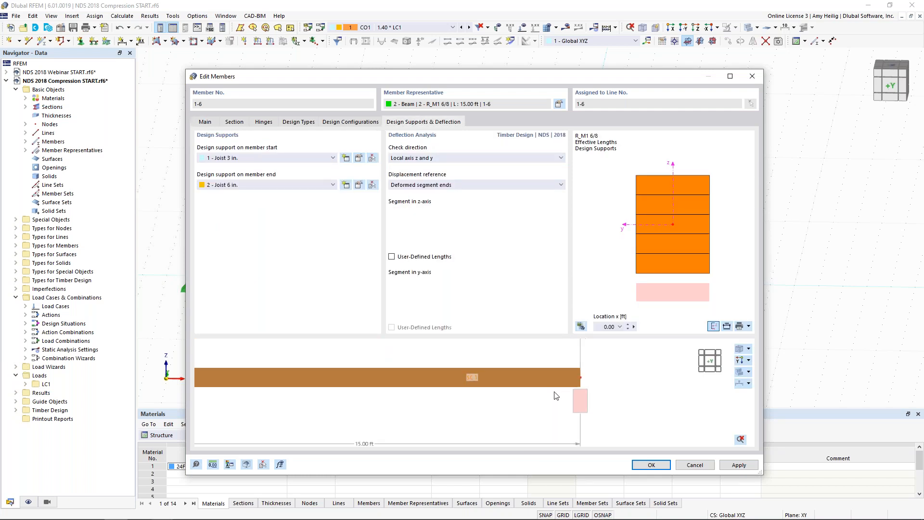
left_click(662, 466)
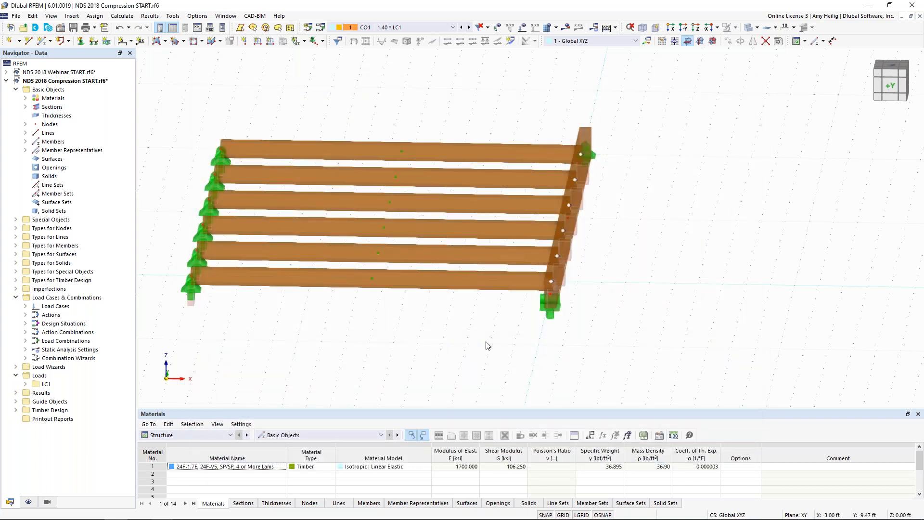
Step: Open the girder's design supports and create one named "Girder 5 in." with a 5 in support length in z
middle_click_drag(549, 298, 484, 321, "ctrl")
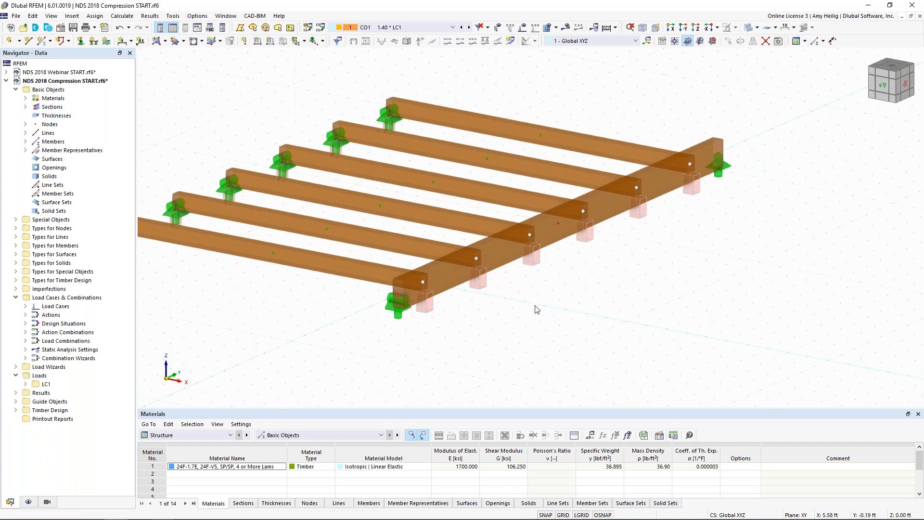
double_click(449, 276)
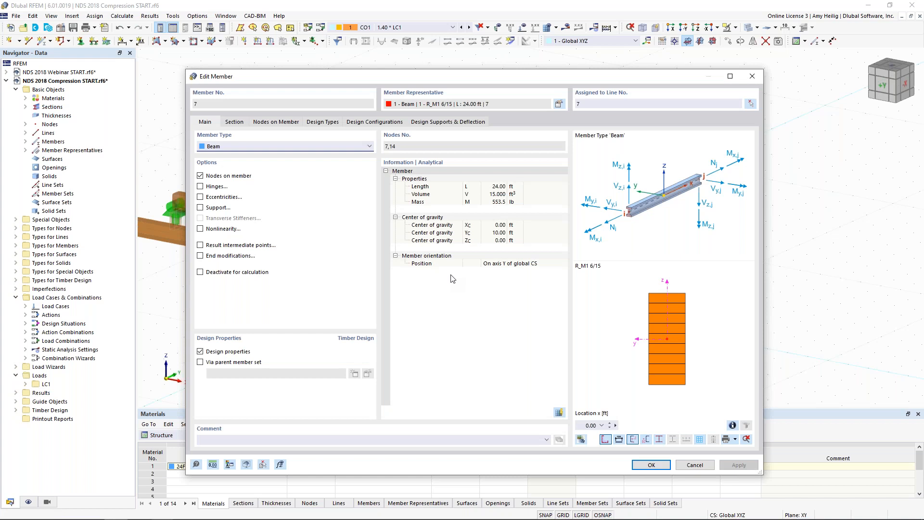
left_click(439, 121)
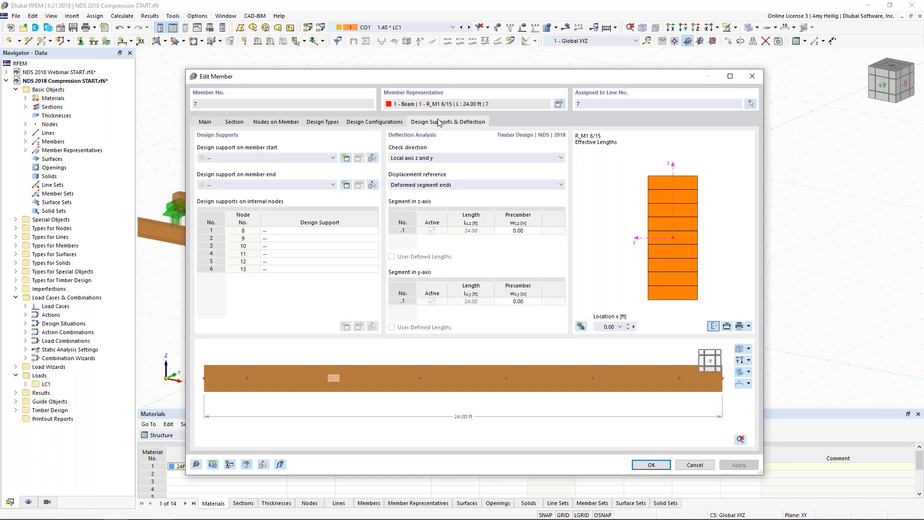
left_click(346, 158)
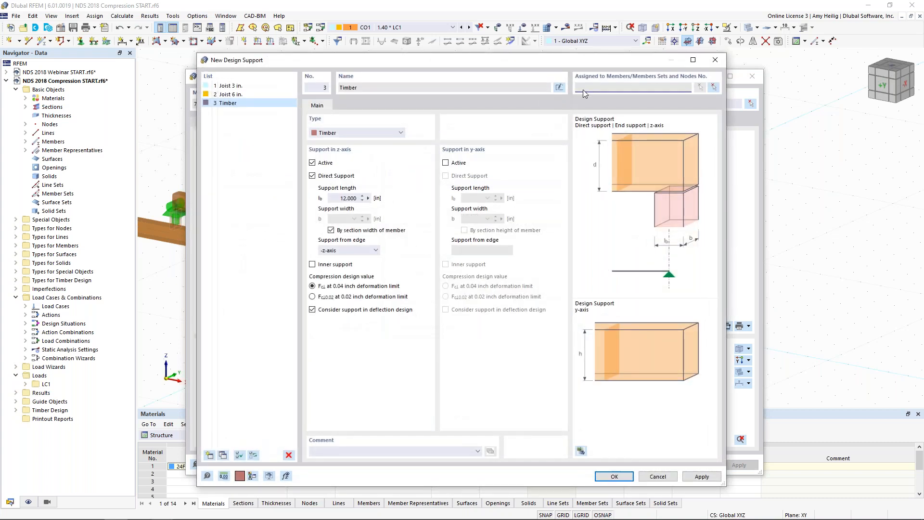
left_click(559, 87)
type("Girder 5 in.")
left_click_drag(340, 198, 381, 196)
type("5")
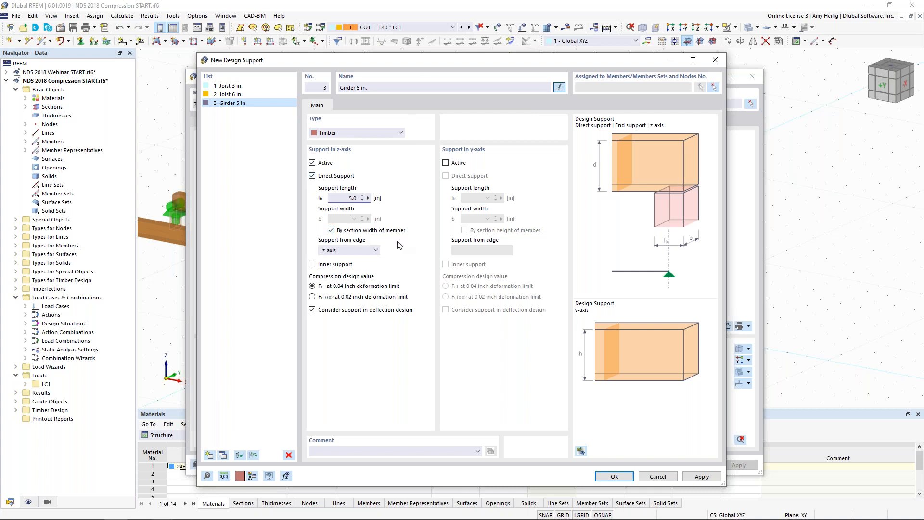
Step: Copy the girder support as "Girder 6 in." with 6 in length, support from the +z-axis edge and inner support active, and accept it
left_click(223, 455)
left_click(360, 87)
key("BackSpace")
type("6")
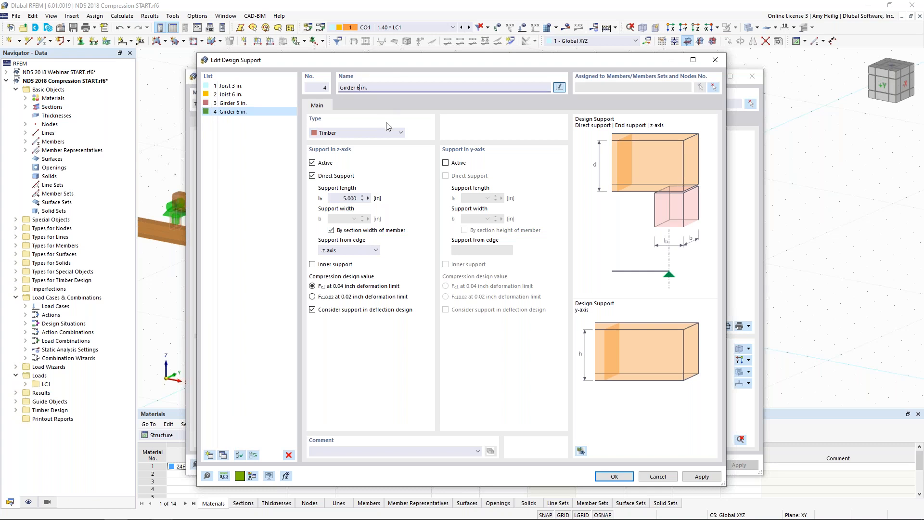
left_click(382, 199)
type("6.")
left_click(341, 251)
left_click(342, 266)
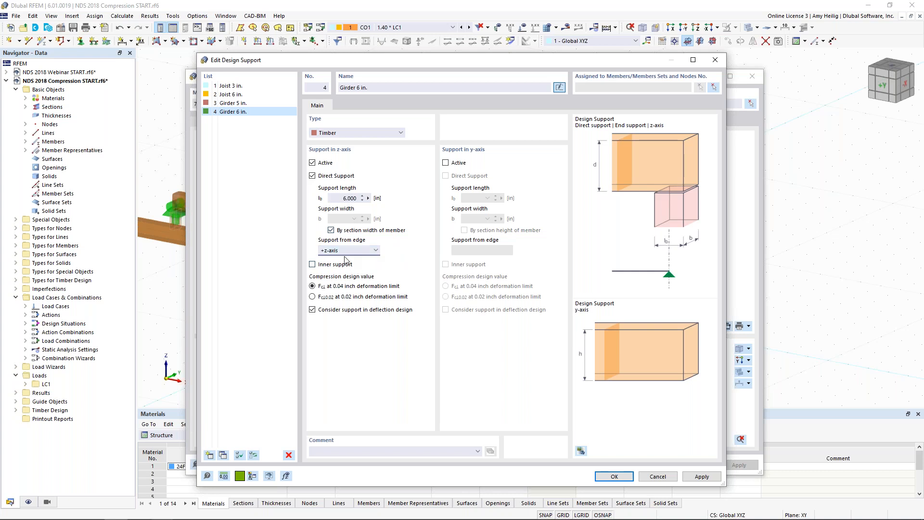
left_click(312, 265)
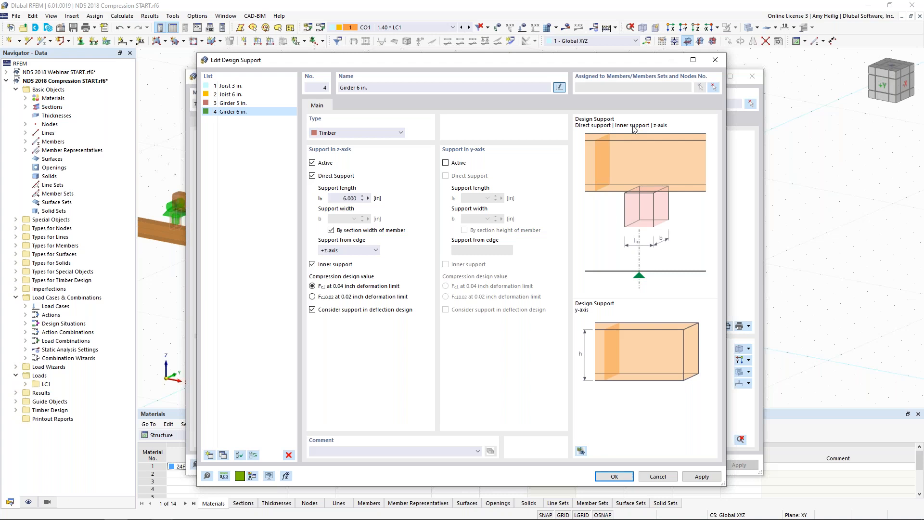
left_click(614, 476)
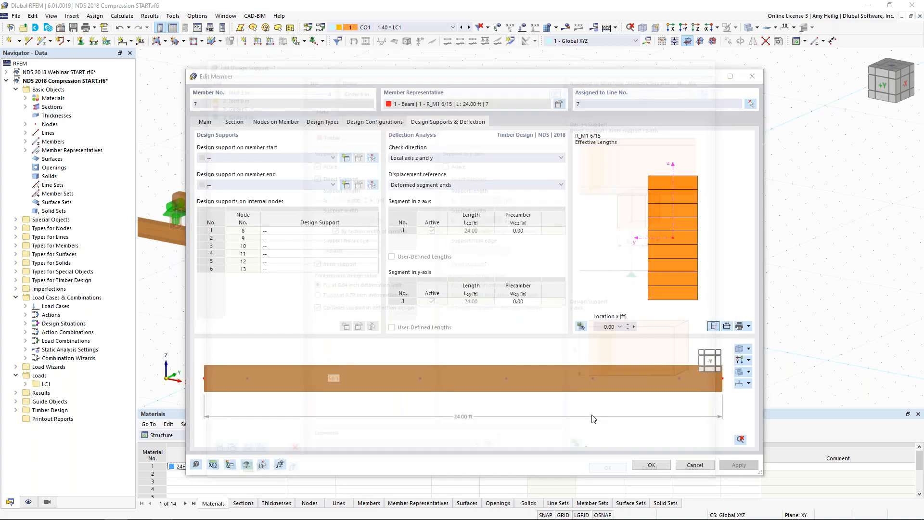
Step: Assign the Girder 5 in. design support to both the start and the end of the girder
left_click(289, 158)
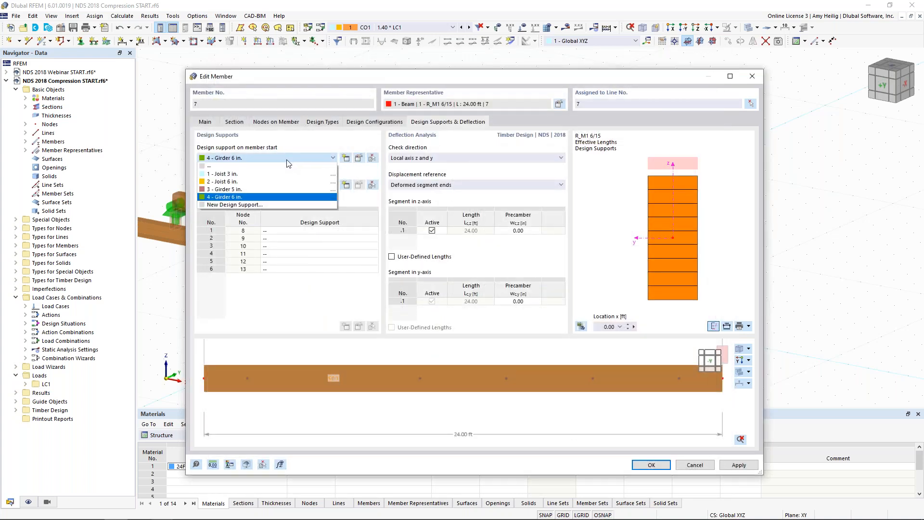
left_click(273, 189)
left_click_drag(340, 78, 311, 383)
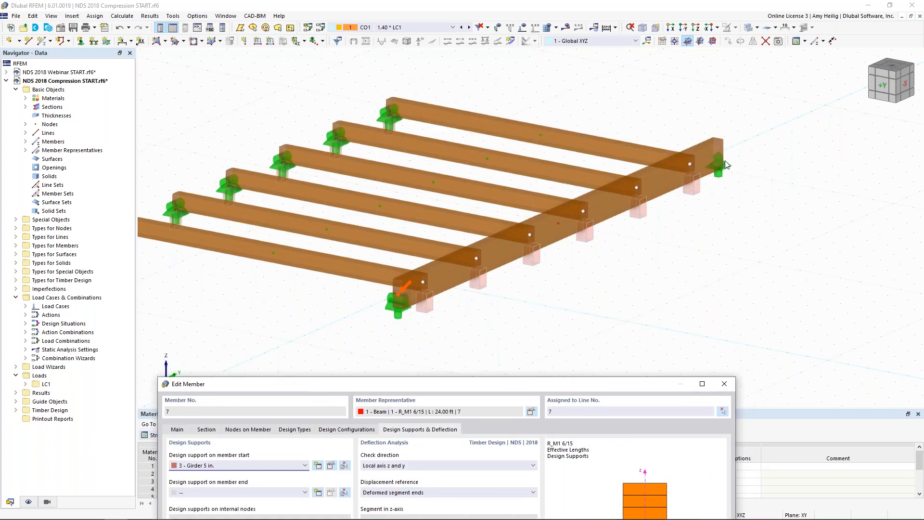
left_click_drag(602, 383, 648, 61)
left_click(247, 170)
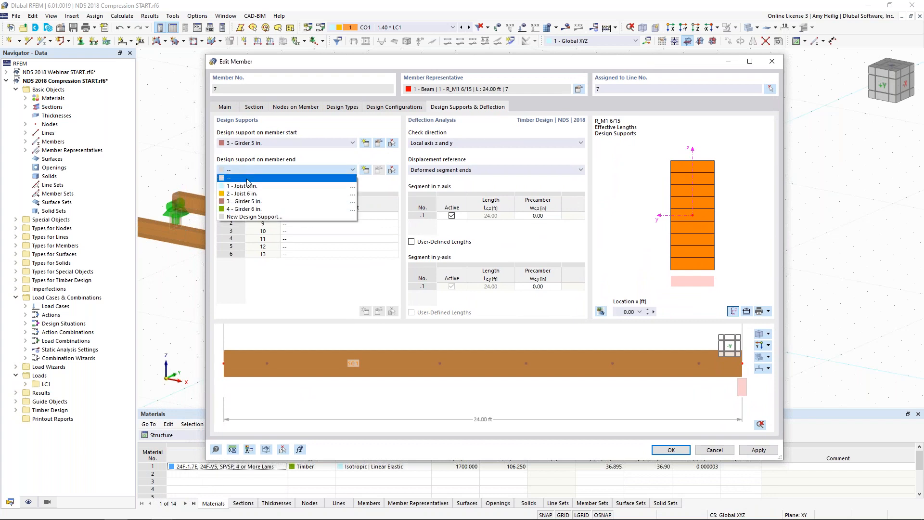
left_click(246, 202)
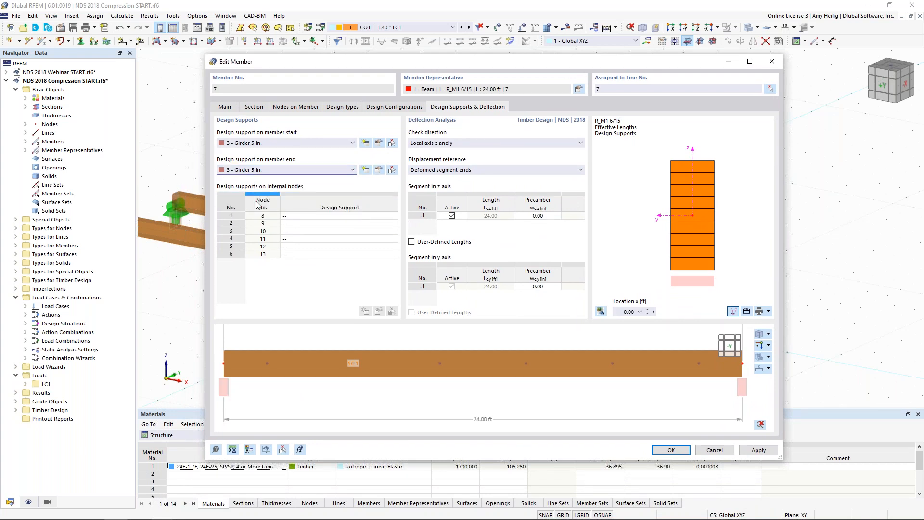
Step: Assign the Girder 6 in. design support to the girder's six internal nodes, 8 through 13
left_click(314, 216)
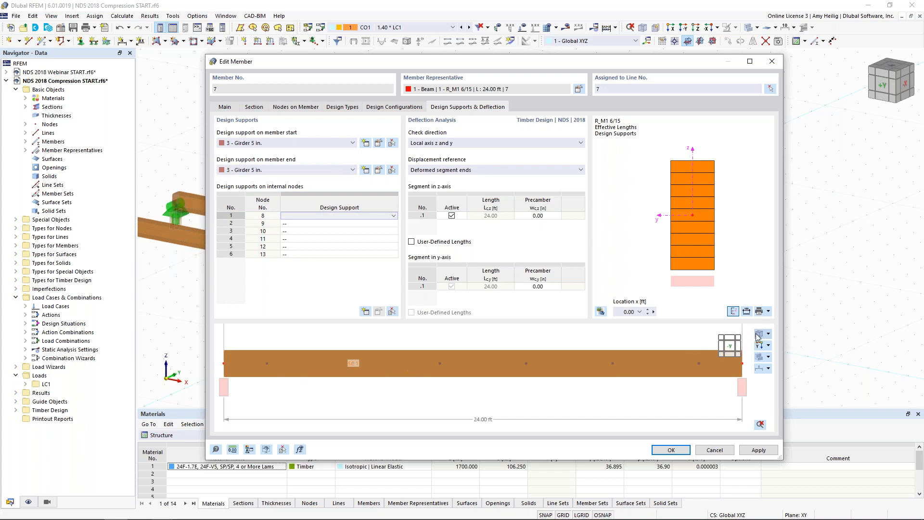
left_click(729, 345)
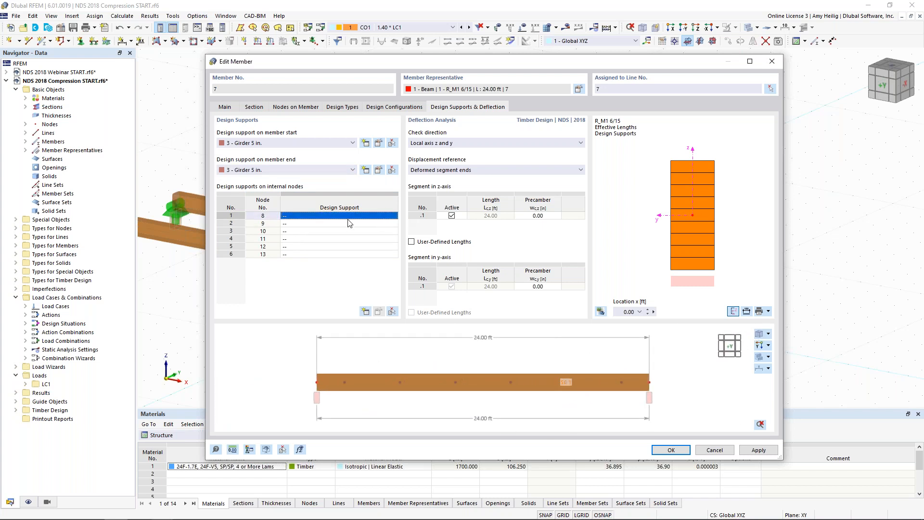
left_click(393, 216)
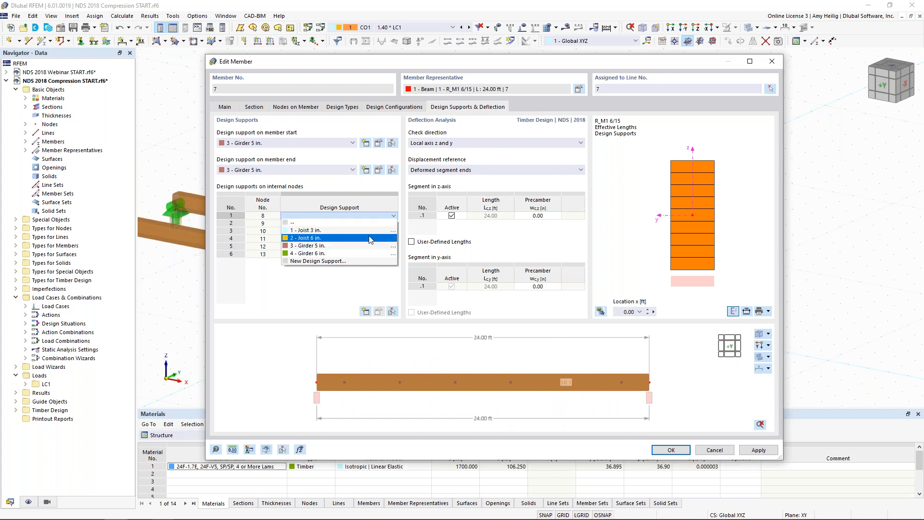
left_click(313, 230)
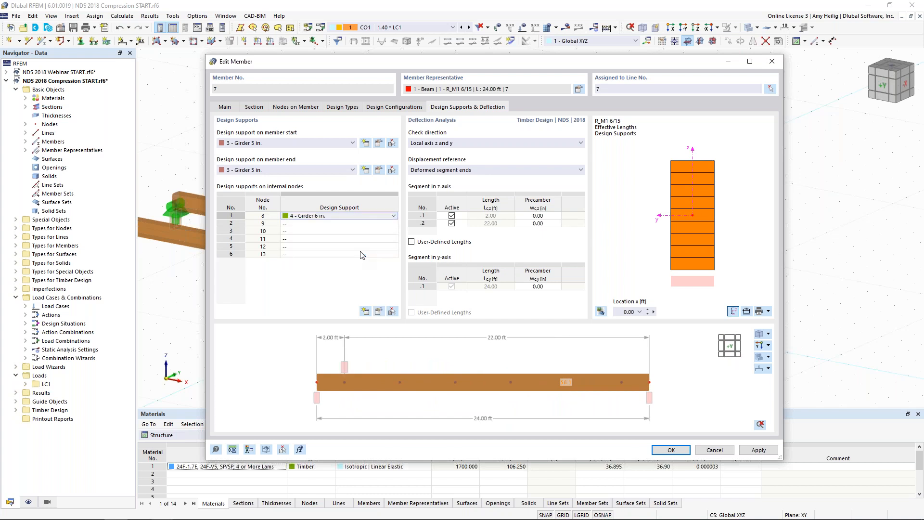
key("Down")
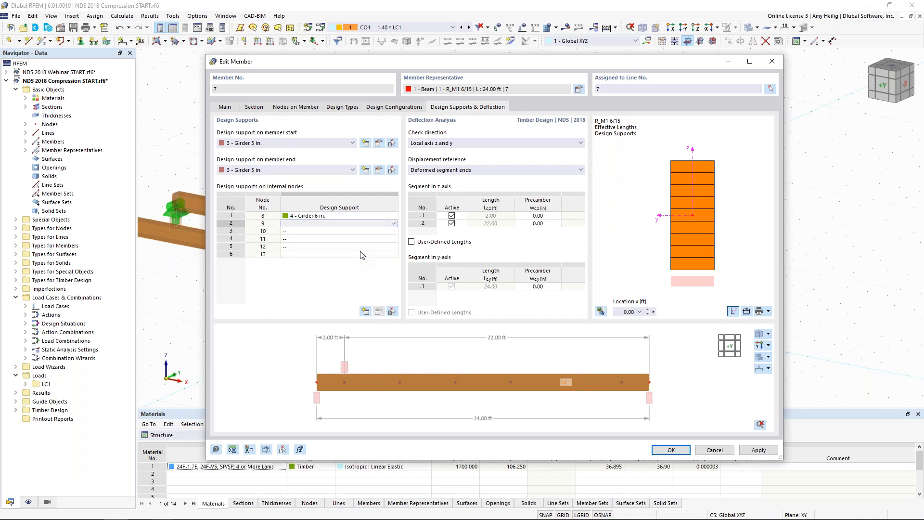
key("F8")
key("F8")
key("F8")
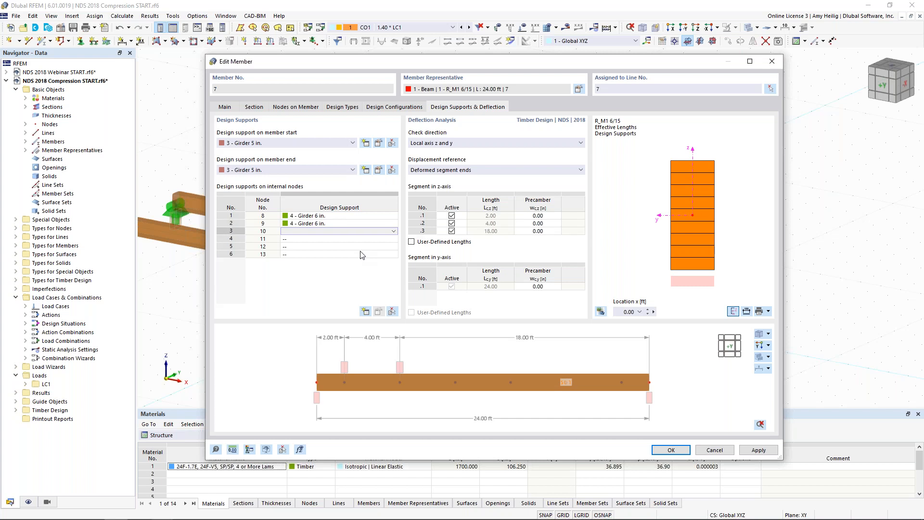
key("F8")
key("F8")
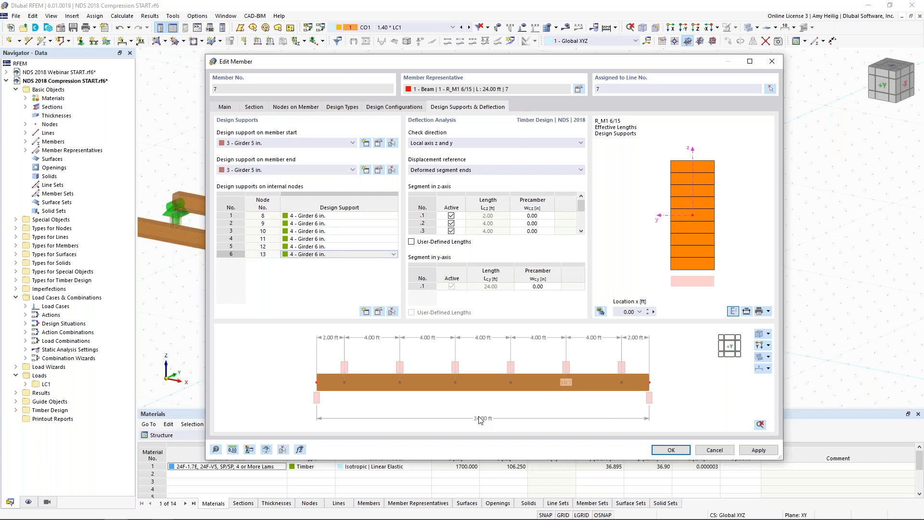
scroll(488, 419, "up", 2)
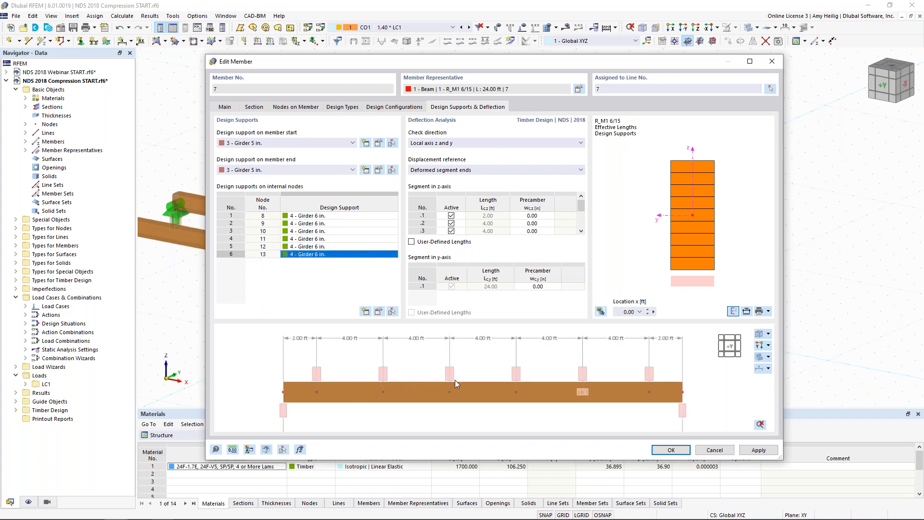
left_click(339, 287)
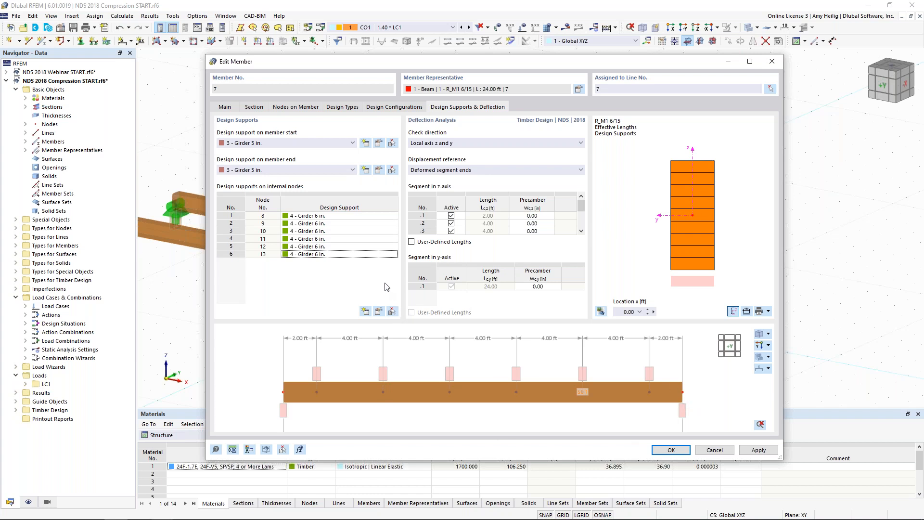
Step: Exclude the Girder 6 in. design support from consideration in deflection design, keeping direct support active, and accept the support and member changes
left_click(379, 312)
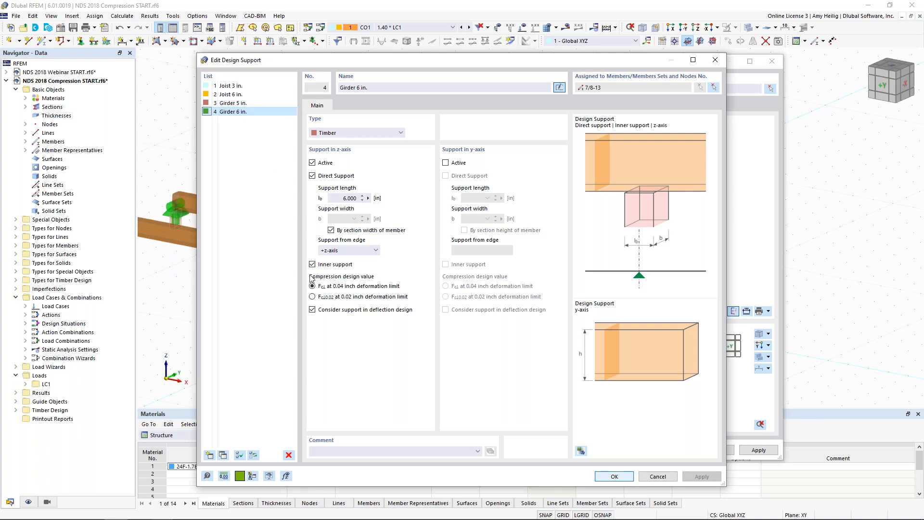
left_click(312, 310)
left_click(313, 310)
left_click(312, 176)
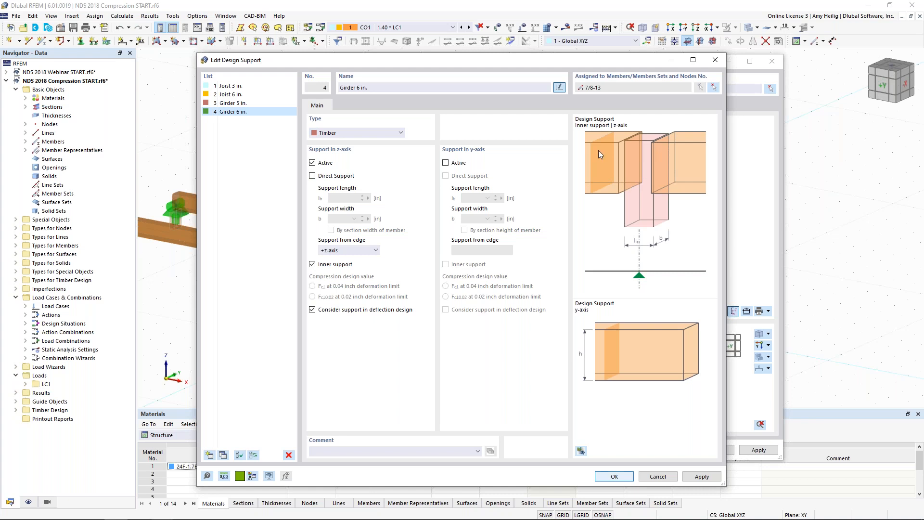
left_click(312, 176)
left_click(313, 309)
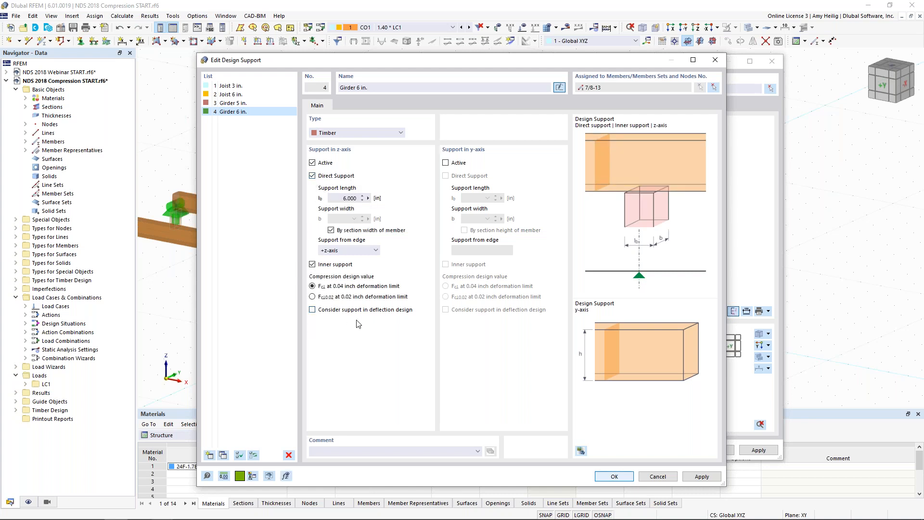
left_click(616, 476)
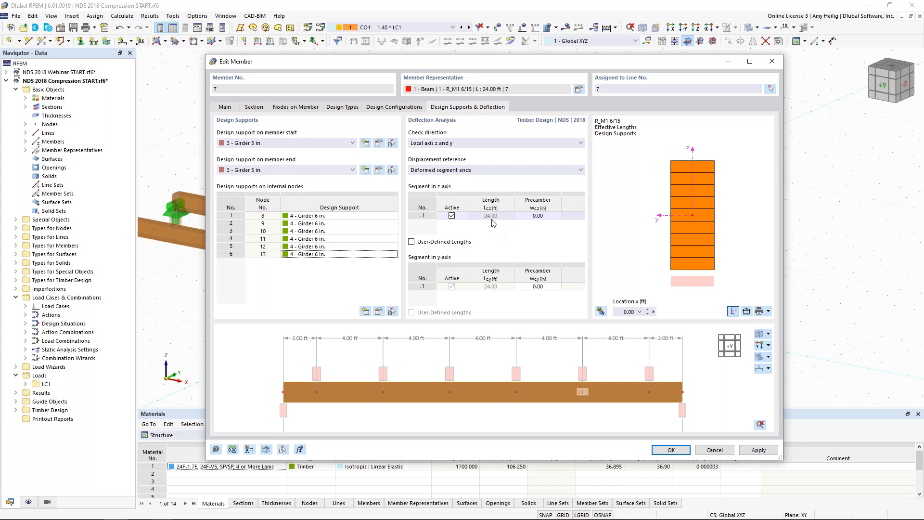
left_click(667, 451)
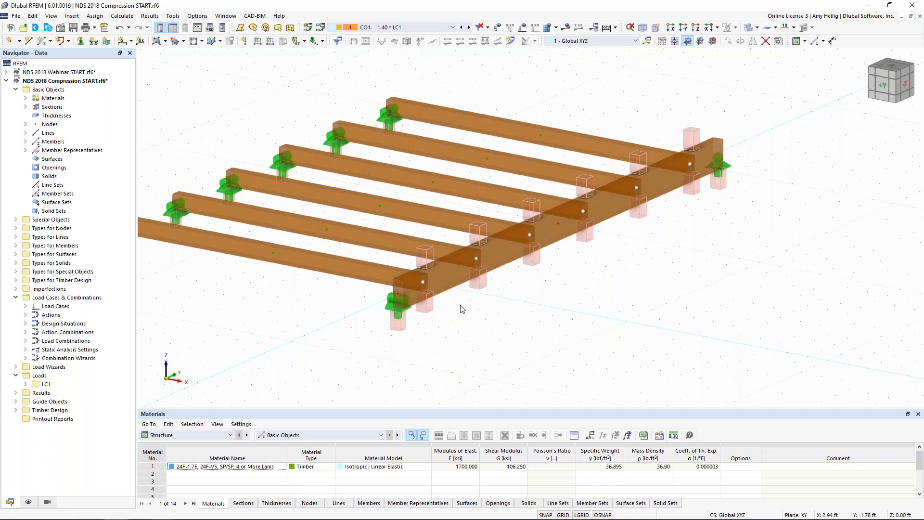
Step: Isolate the girder with hidden background objects off, inspect its design supports, and cancel the visibility mode
left_click(446, 276)
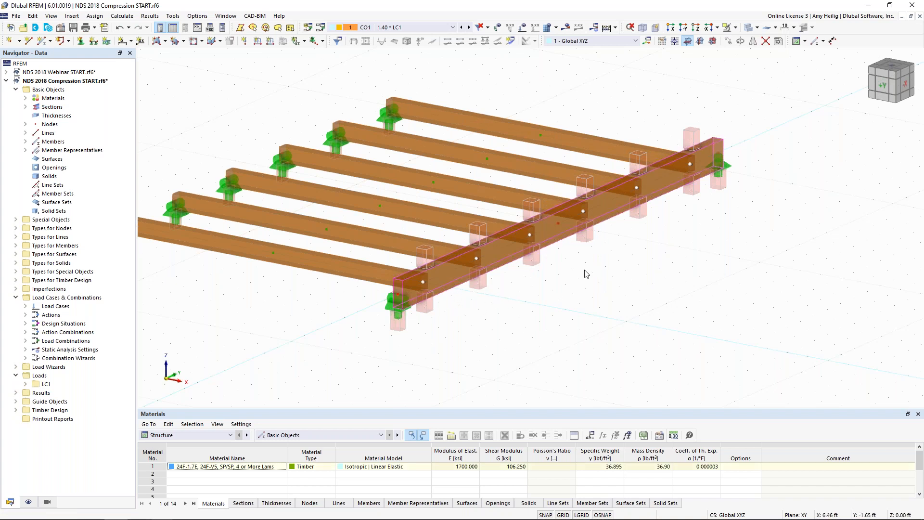
left_click(735, 27)
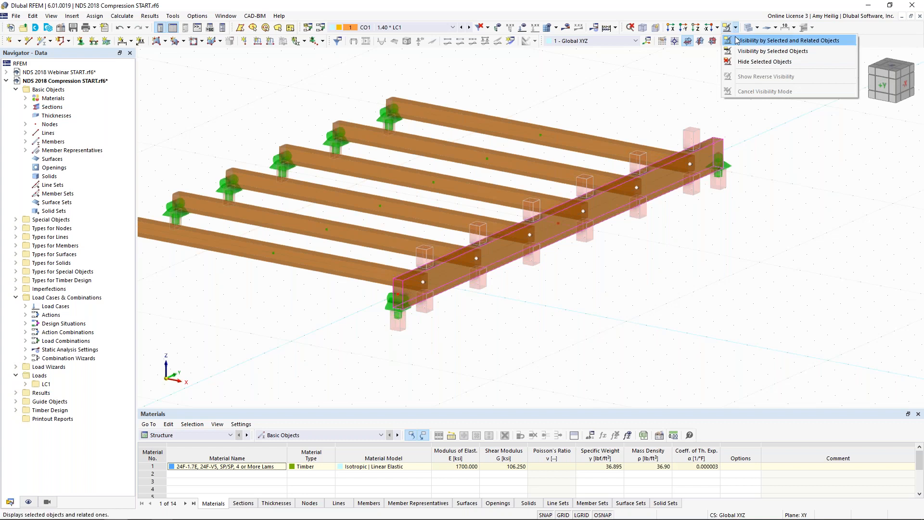
left_click(736, 40)
right_click(642, 239)
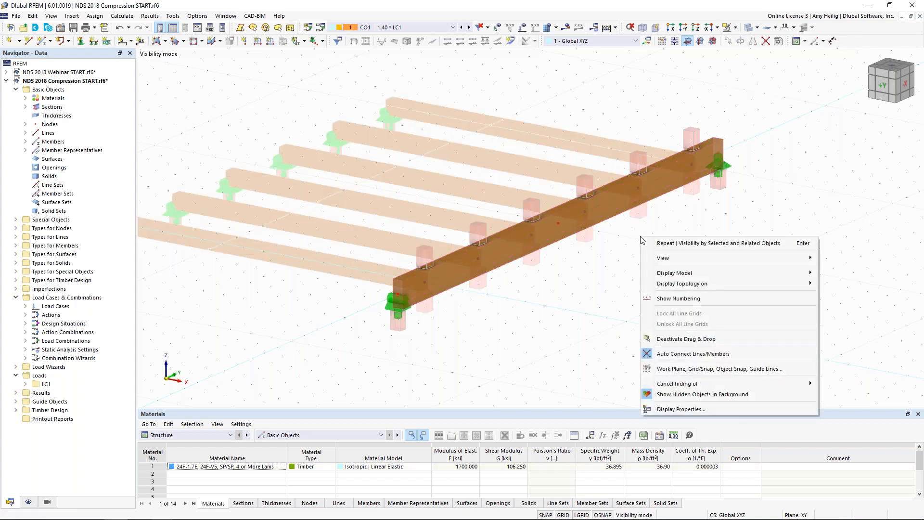
left_click(684, 394)
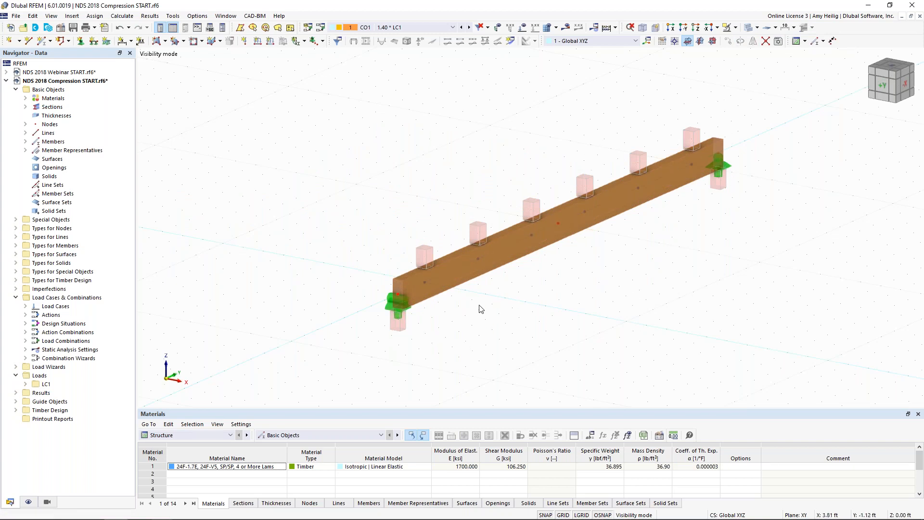
middle_click_drag(564, 287, 523, 281)
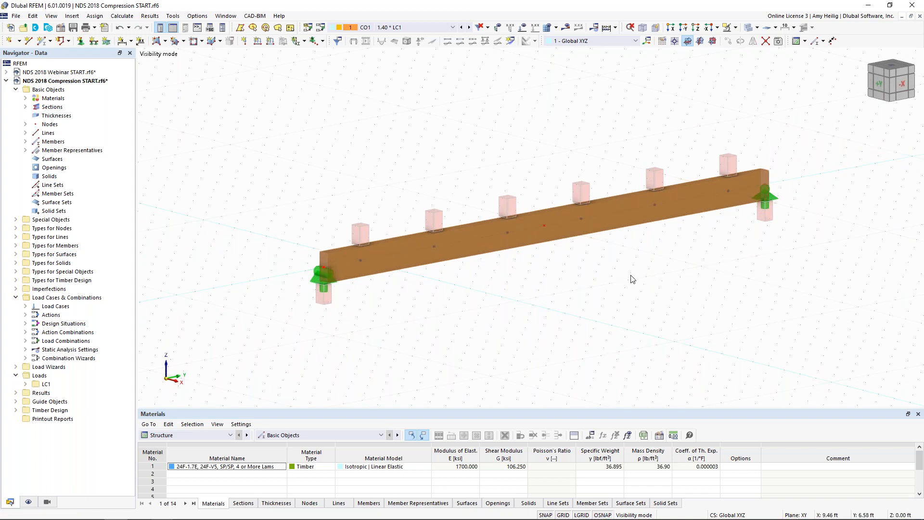
middle_click_drag(631, 276, 600, 264)
left_click(749, 32)
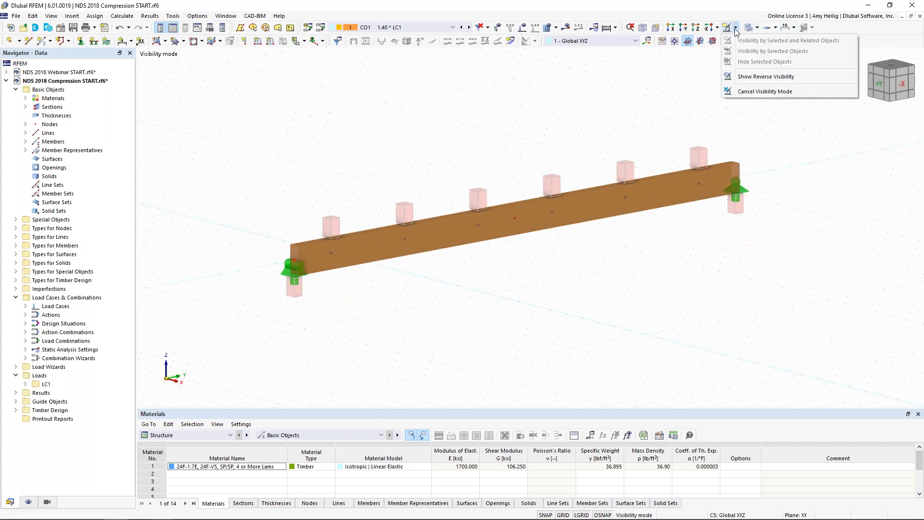
left_click(760, 91)
middle_click_drag(452, 292, 561, 255, "ctrl")
Step: Show the Timber Design tables and calculate the design check results
left_click(230, 434)
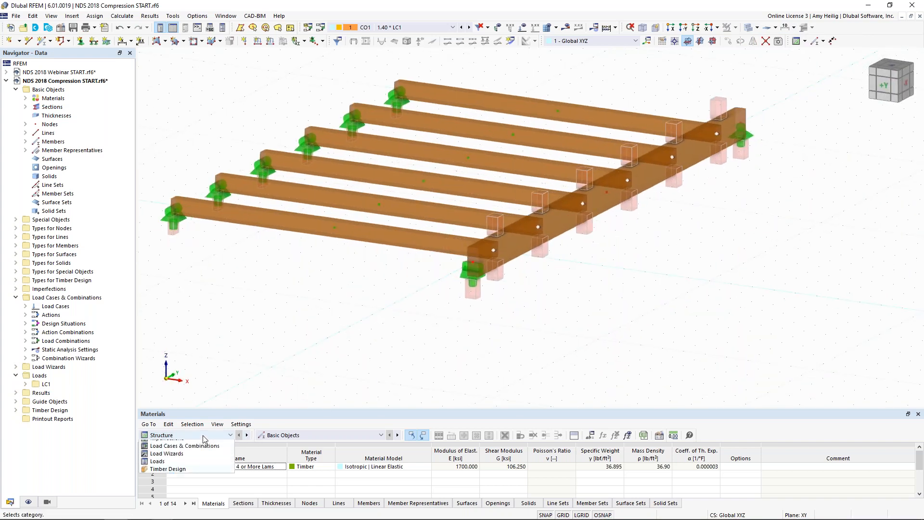
left_click(164, 483)
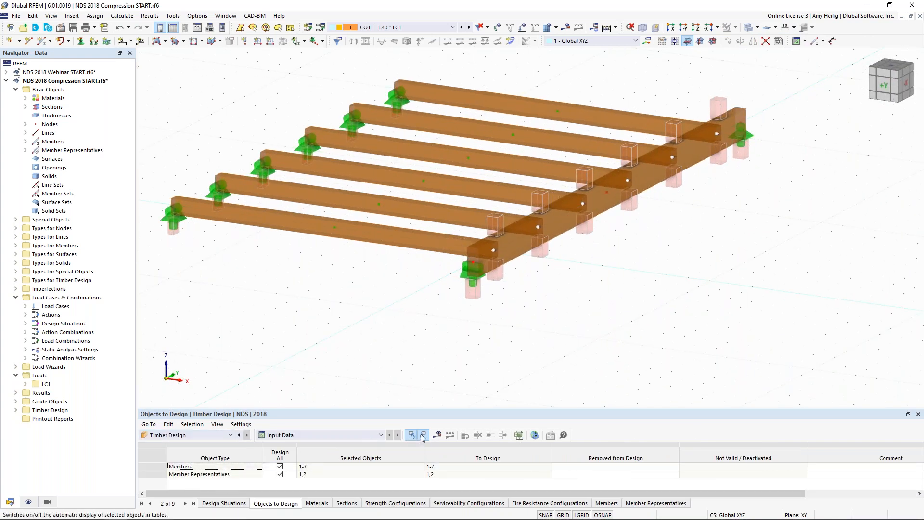
left_click(437, 435)
left_click(502, 306)
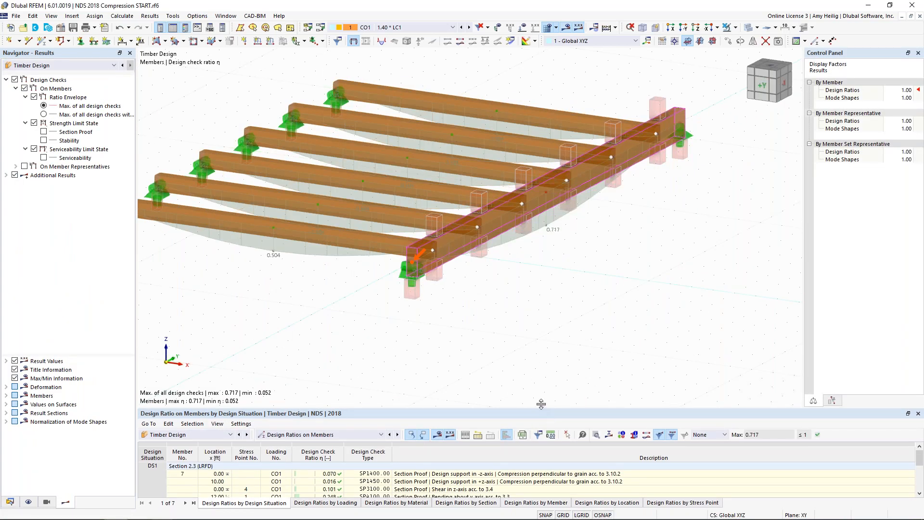
Step: List the design ratios on member representatives in an enlarged table and select the girder's -z-axis design support compression check
left_click_drag(538, 409, 539, 255)
left_click(366, 282)
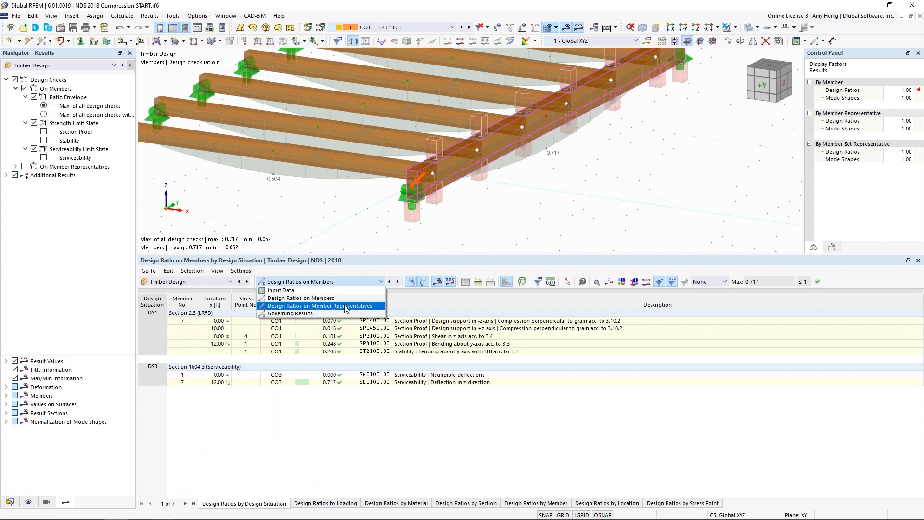
left_click(346, 306)
left_click(455, 322)
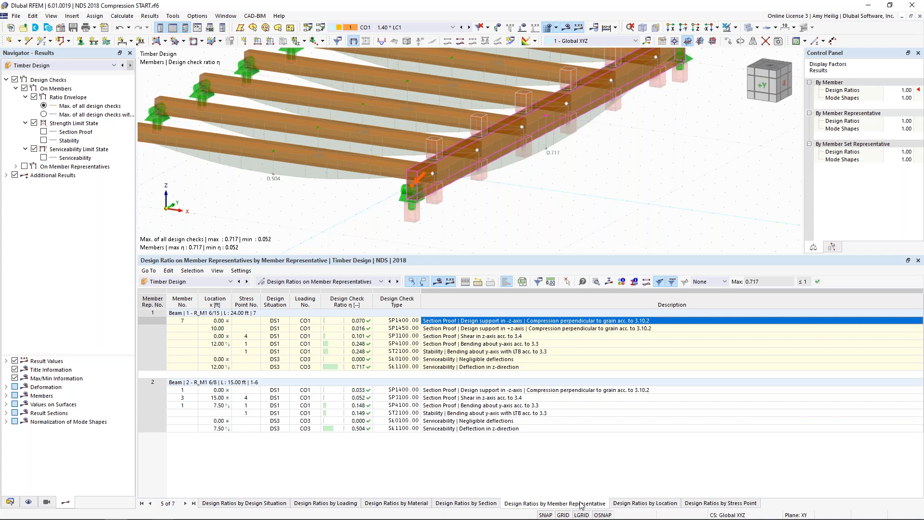
scroll(535, 212, "down", 1)
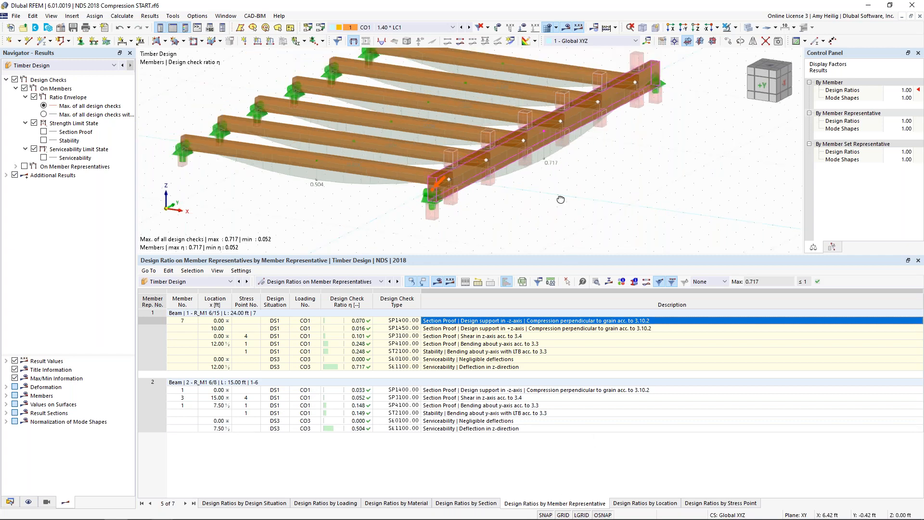
middle_click_drag(560, 199, 548, 209)
scroll(541, 217, "down", 1)
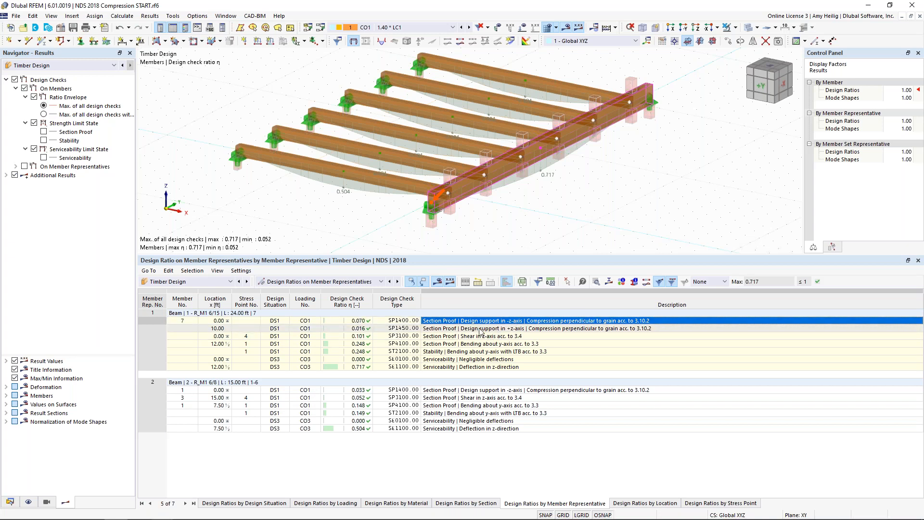
Step: Show the static analysis results without global deformations and examine the support reaction at the girder's near end
left_click(80, 66)
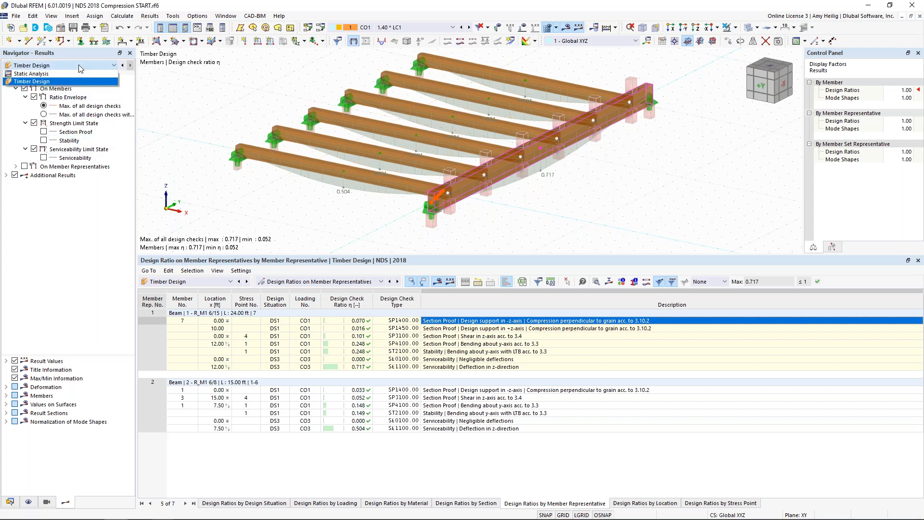
left_click(80, 73)
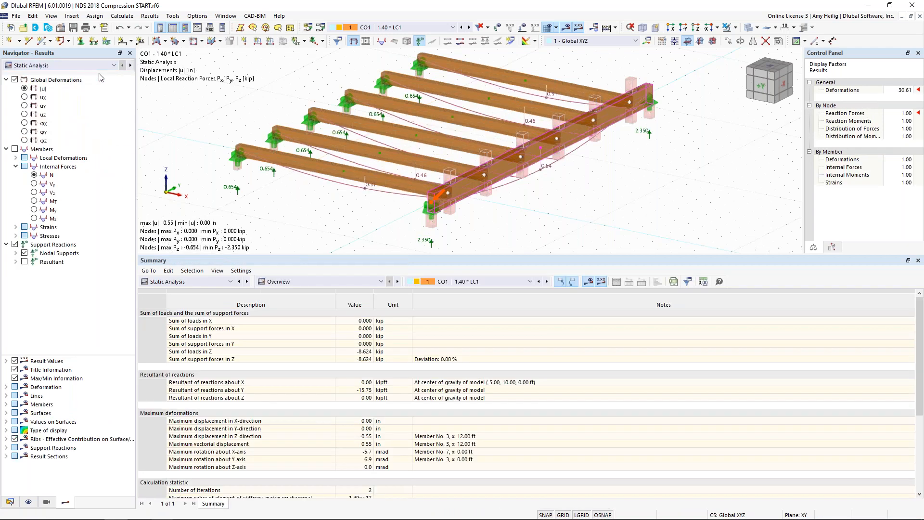
left_click(15, 79)
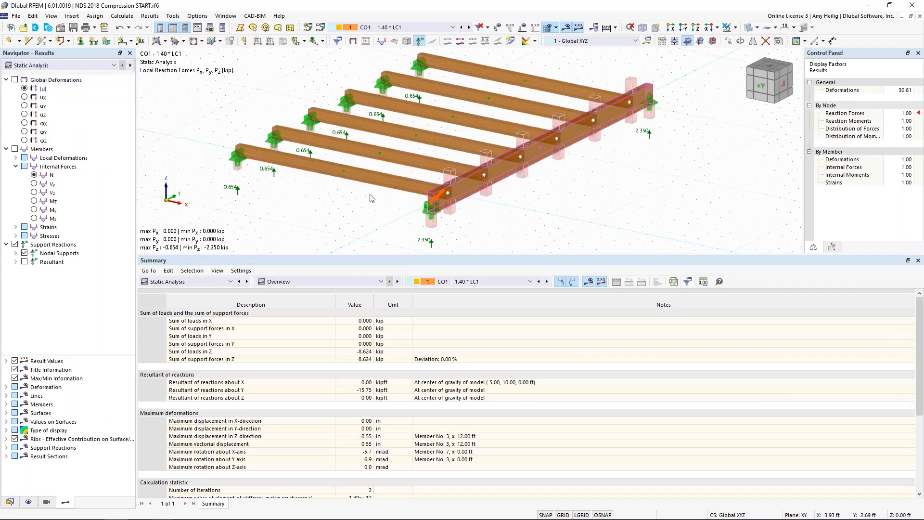
middle_click_drag(389, 193, 396, 161)
scroll(437, 190, "up", 4)
middle_click_drag(482, 201, 477, 182)
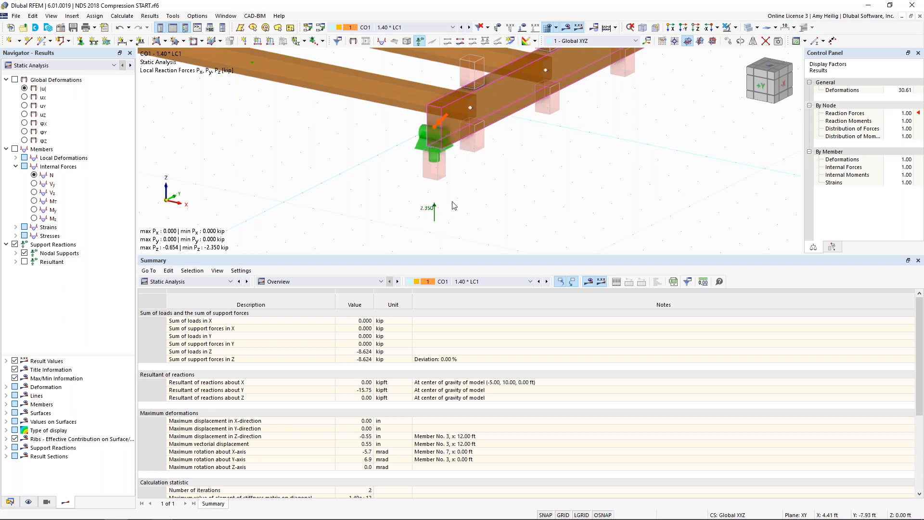
Step: Review the design check details for the girder's -z-axis compression perpendicular to grain, including the bearing length, and close them
left_click(219, 281)
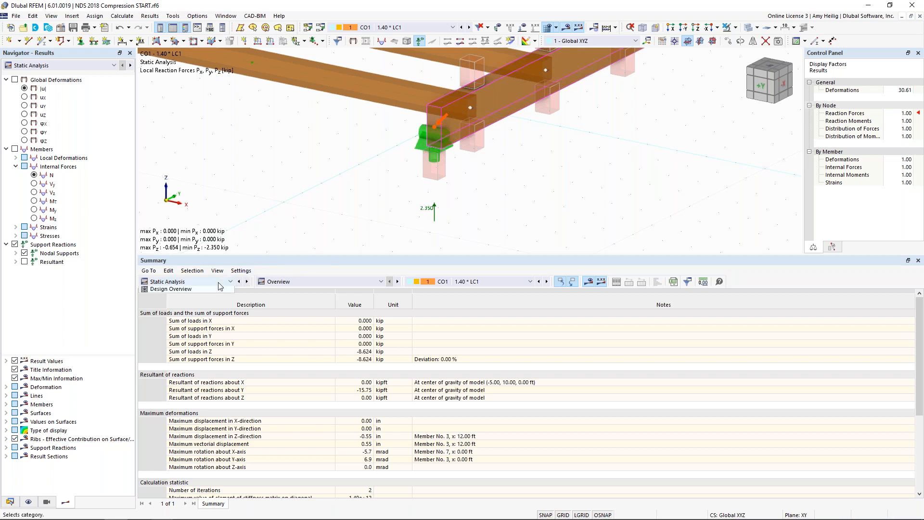
left_click(204, 344)
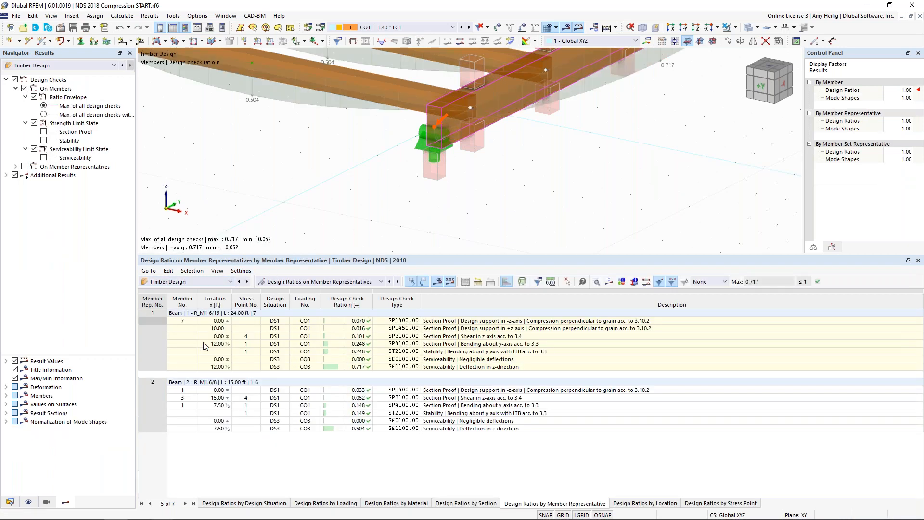
left_click(435, 321)
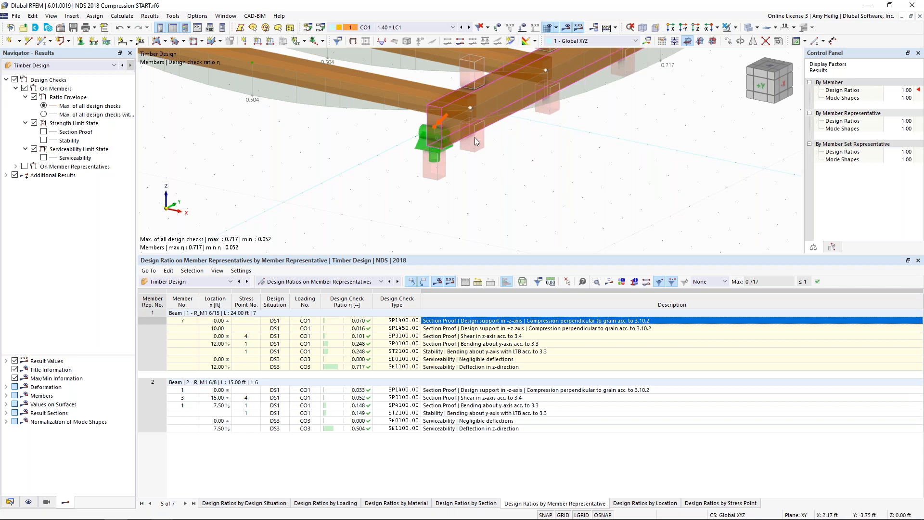
left_click(582, 281)
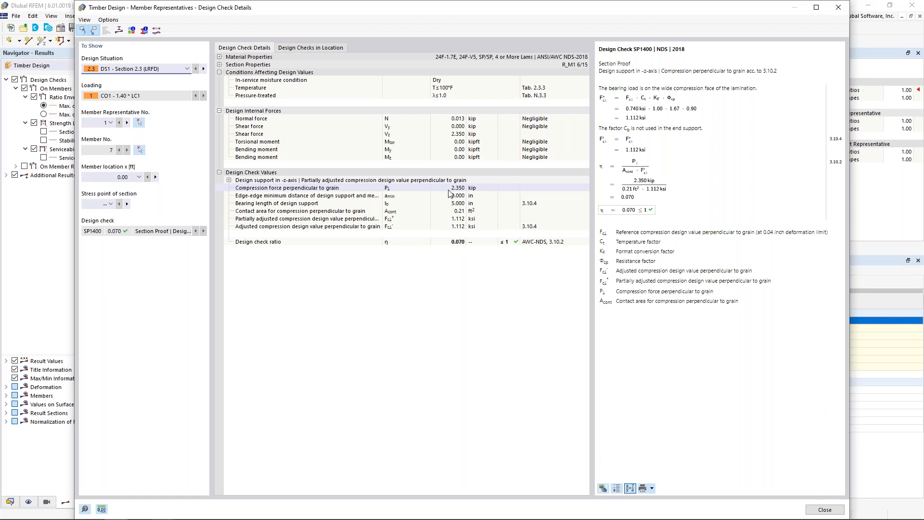
left_click(445, 204)
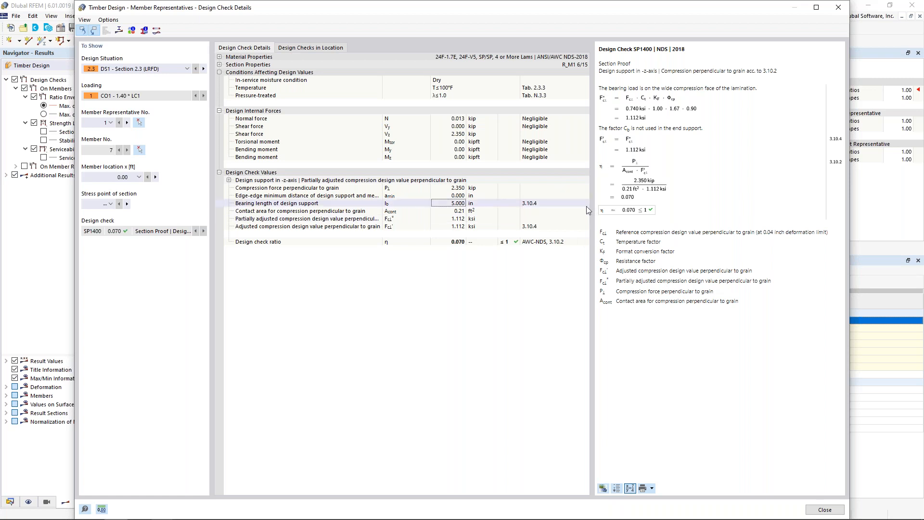
left_click(824, 508)
Step: Select the girder's +z-axis design support compression check and examine its location in the model
left_click(511, 330)
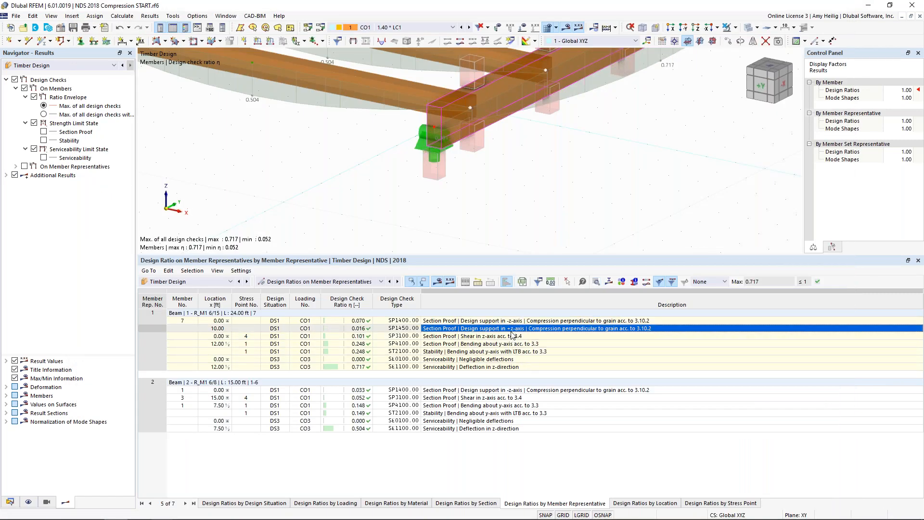
scroll(554, 212, "down", 3)
middle_click_drag(584, 176, 513, 222)
scroll(514, 223, "down", 1)
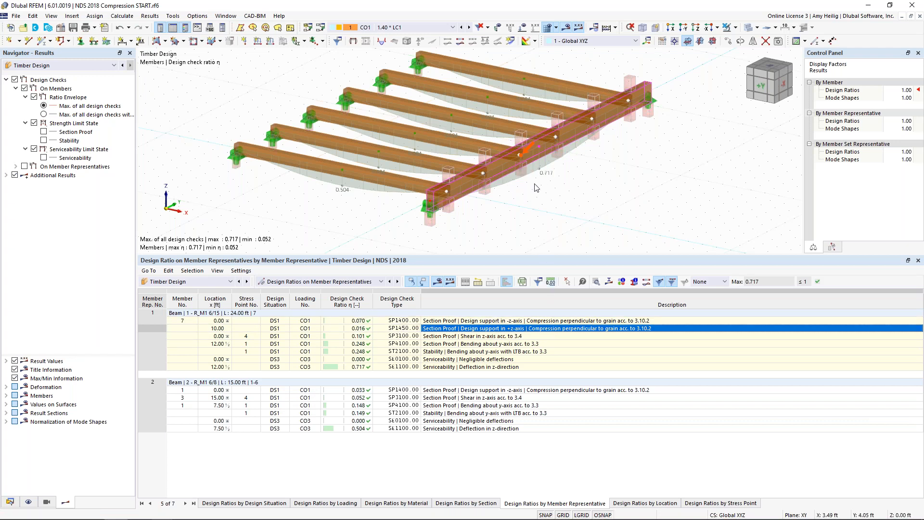
Step: Switch to the PowerPoint slide show of the timber design presentation
key("super+Tab")
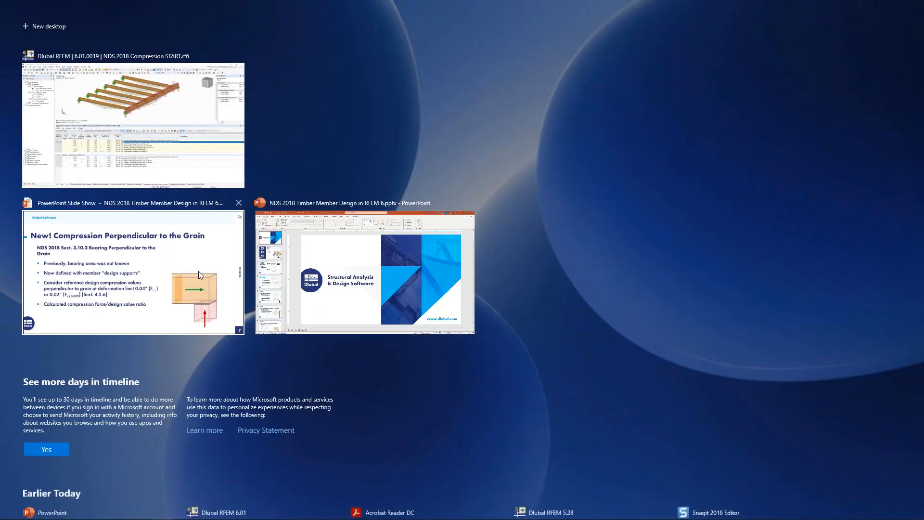
left_click(198, 270)
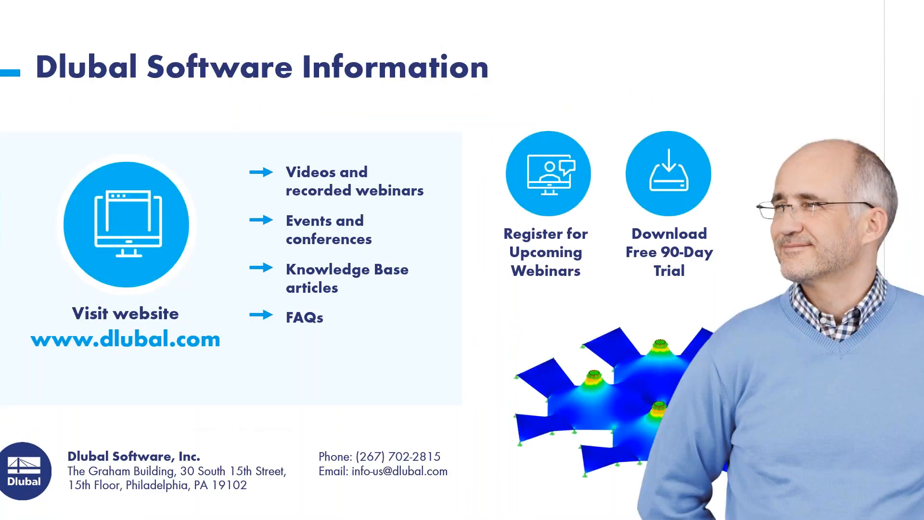